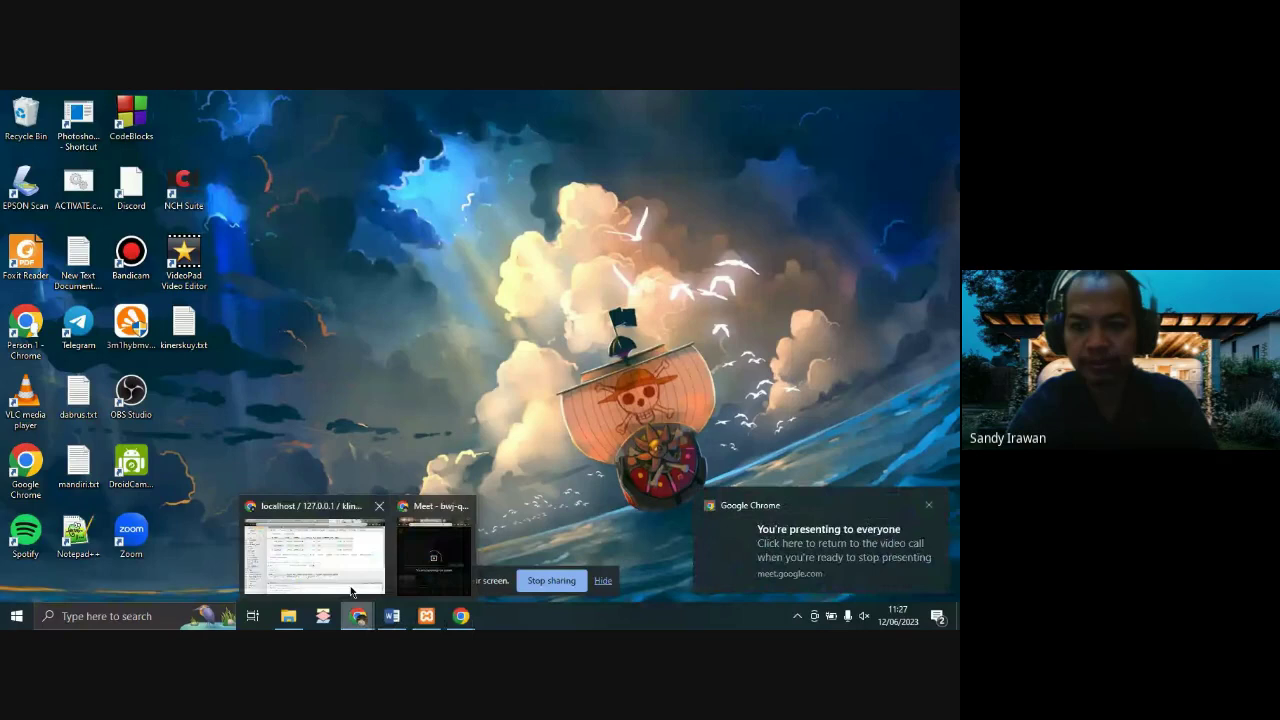
- Switch to the Materi Pertemuan 11 presentation and show the assignment slide for the tarif_tindakan table
{"action": "left_click", "coordinate": [351, 592]}
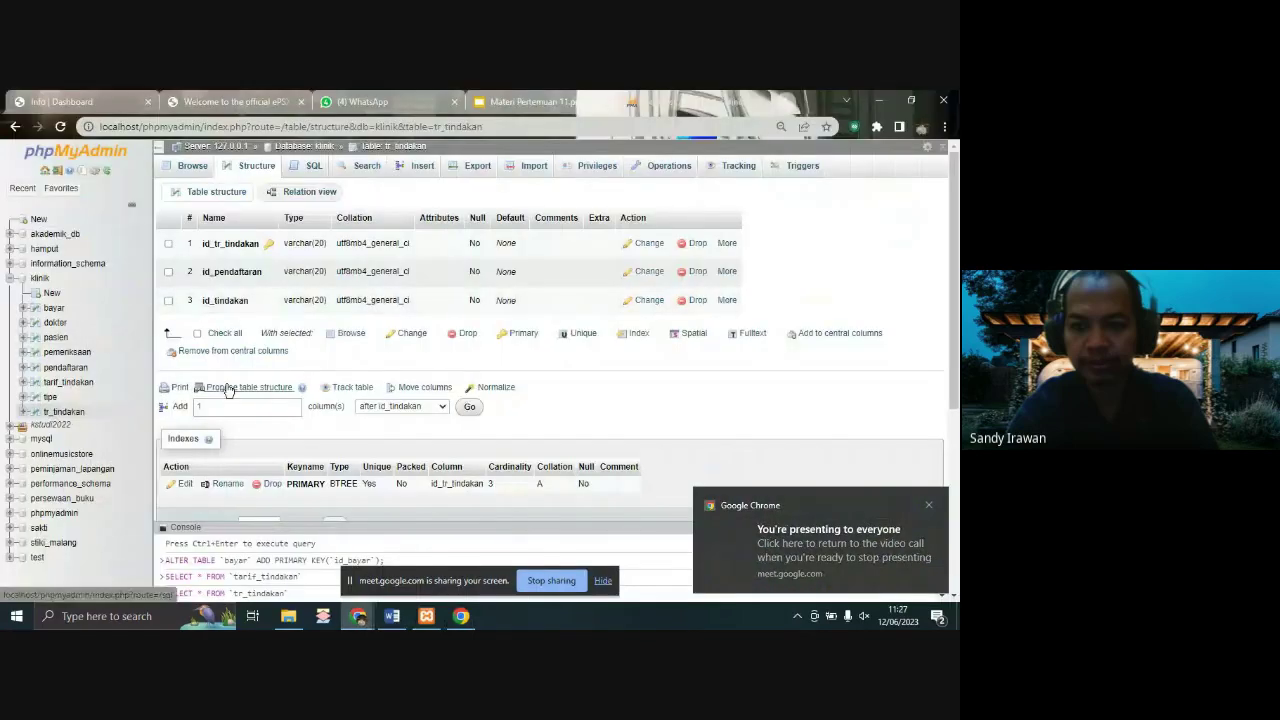
{"action": "mouse_move", "coordinate": [361, 622]}
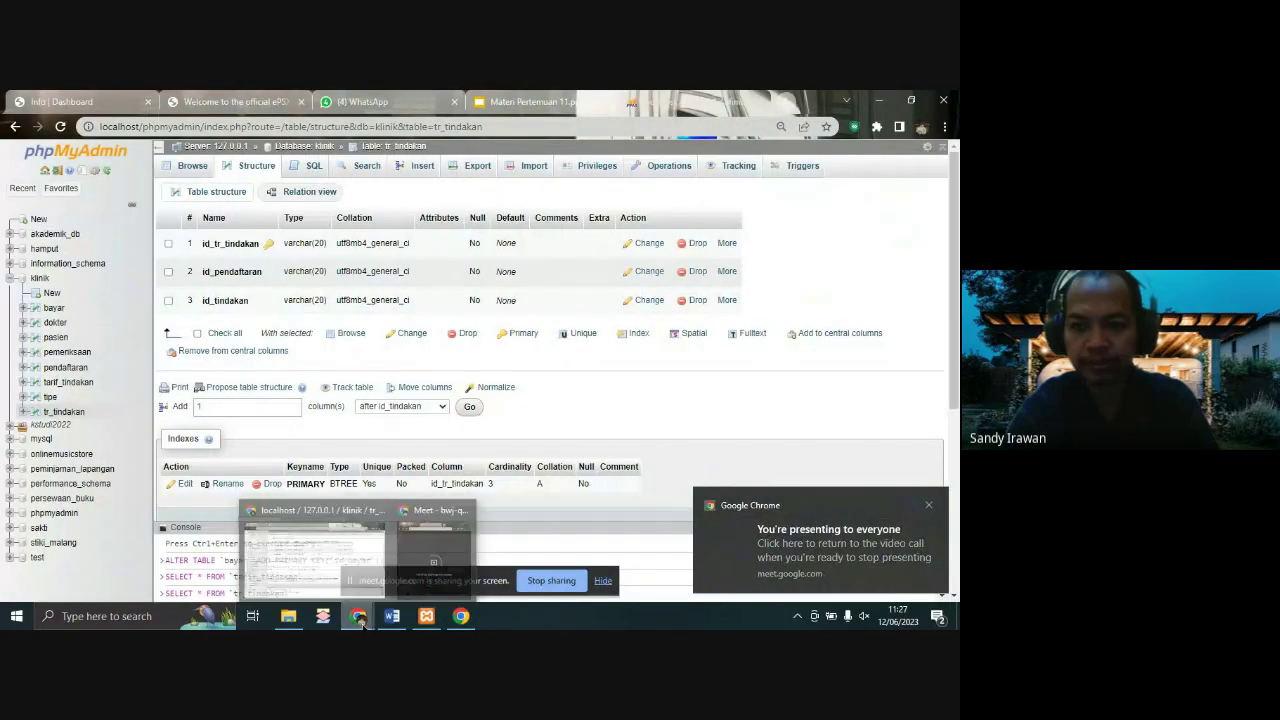
{"action": "left_click", "coordinate": [434, 545]}
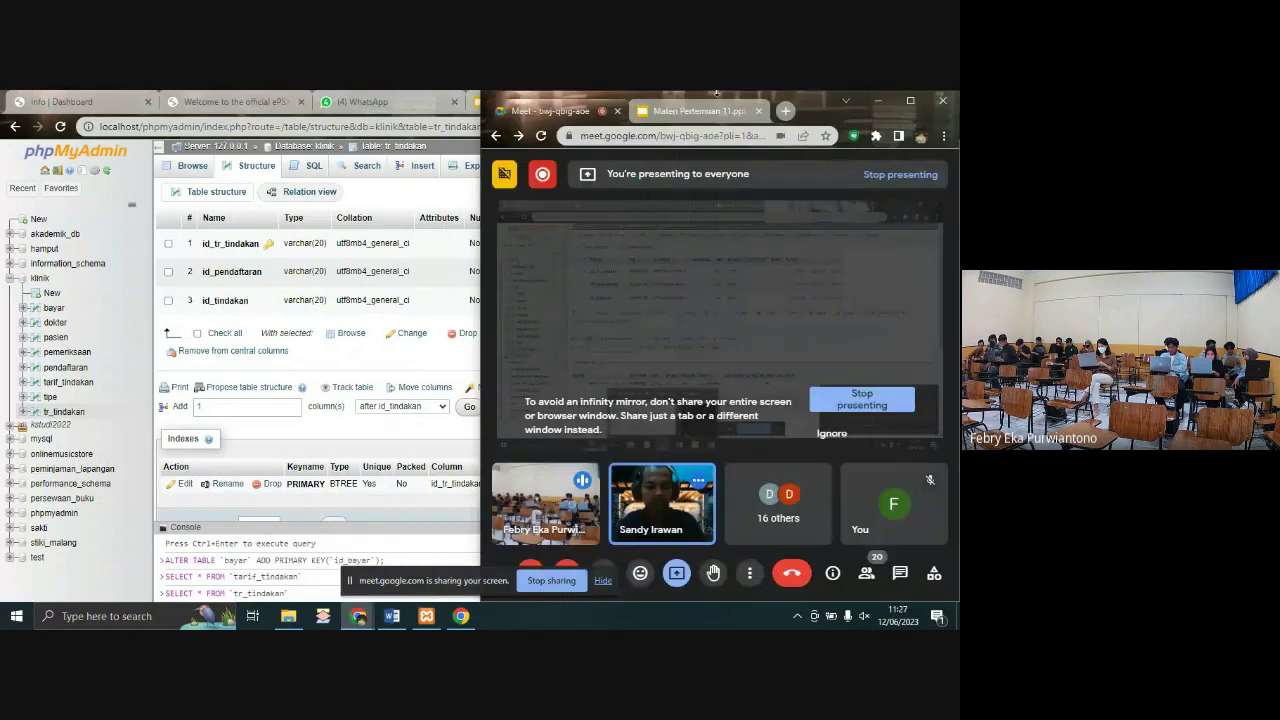
{"action": "left_click", "coordinate": [705, 110]}
{"action": "key", "text": "Left"}
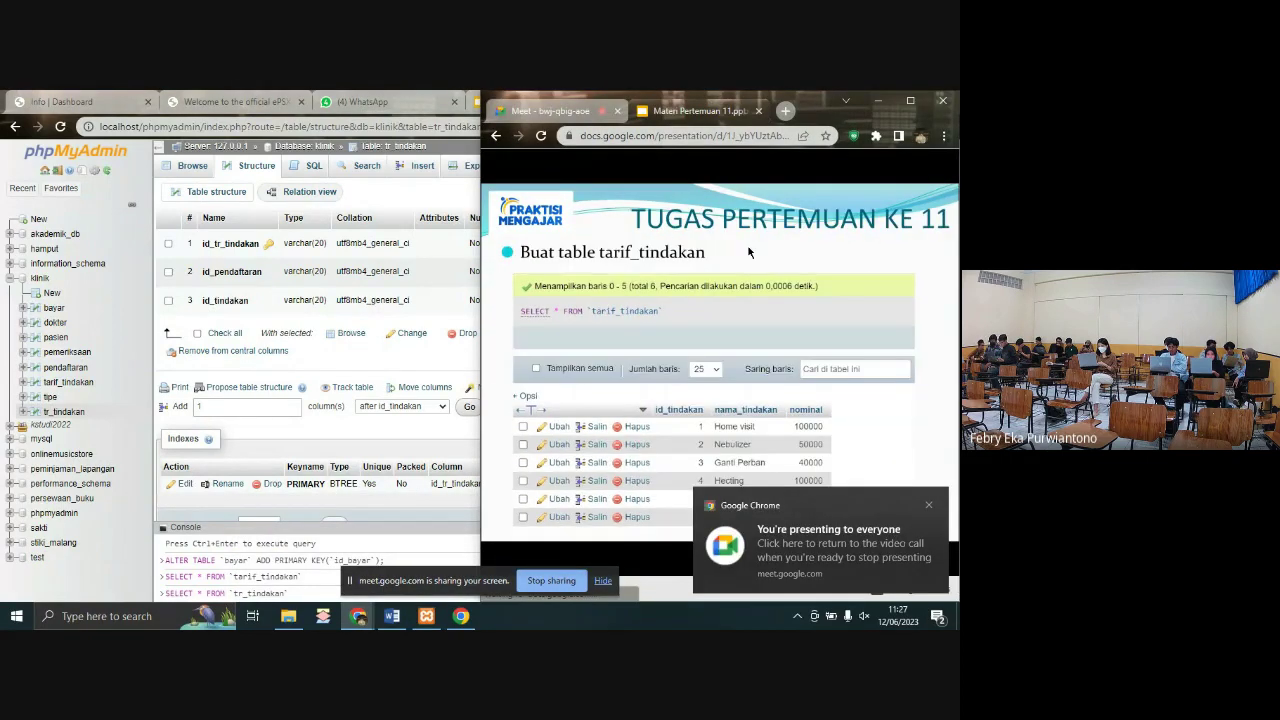
- In the klinik database's tarif_tindakan table, change the id_tindakan column to type INT with auto increment and save it
{"action": "left_click", "coordinate": [102, 356]}
{"action": "left_click", "coordinate": [70, 382]}
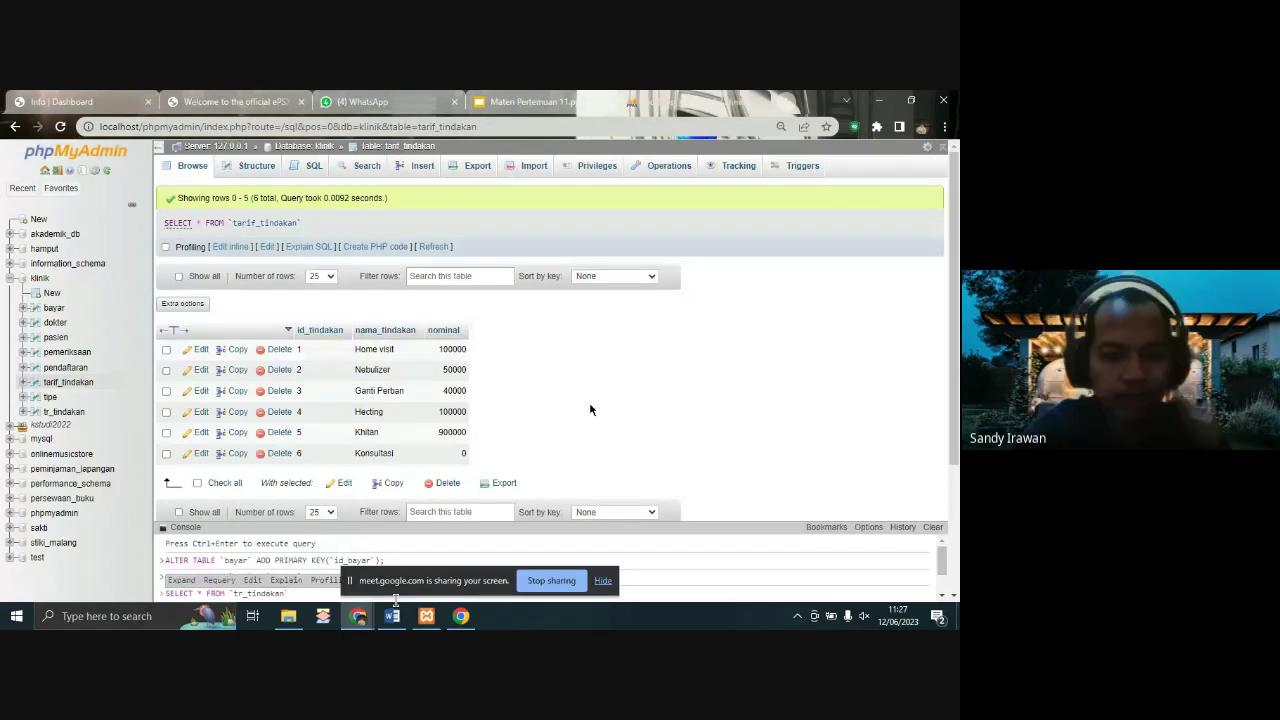
{"action": "mouse_move", "coordinate": [455, 610]}
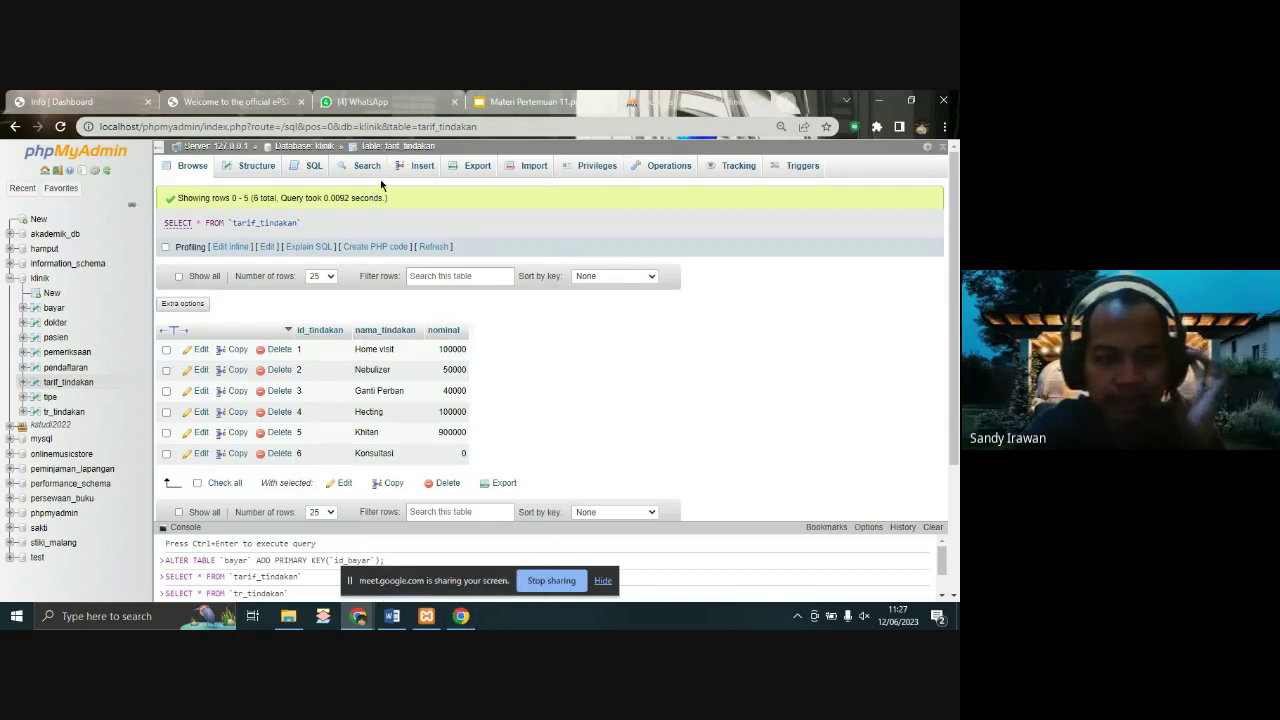
{"action": "left_click", "coordinate": [256, 166]}
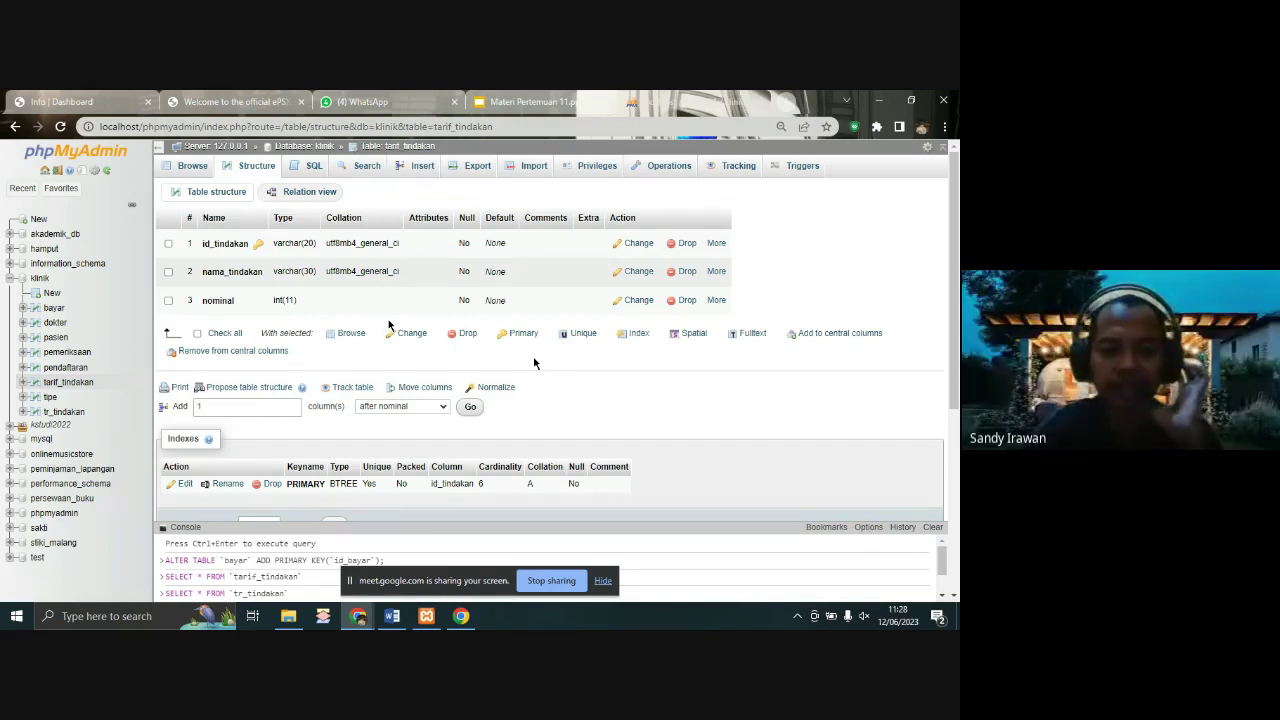
{"action": "left_click", "coordinate": [625, 247]}
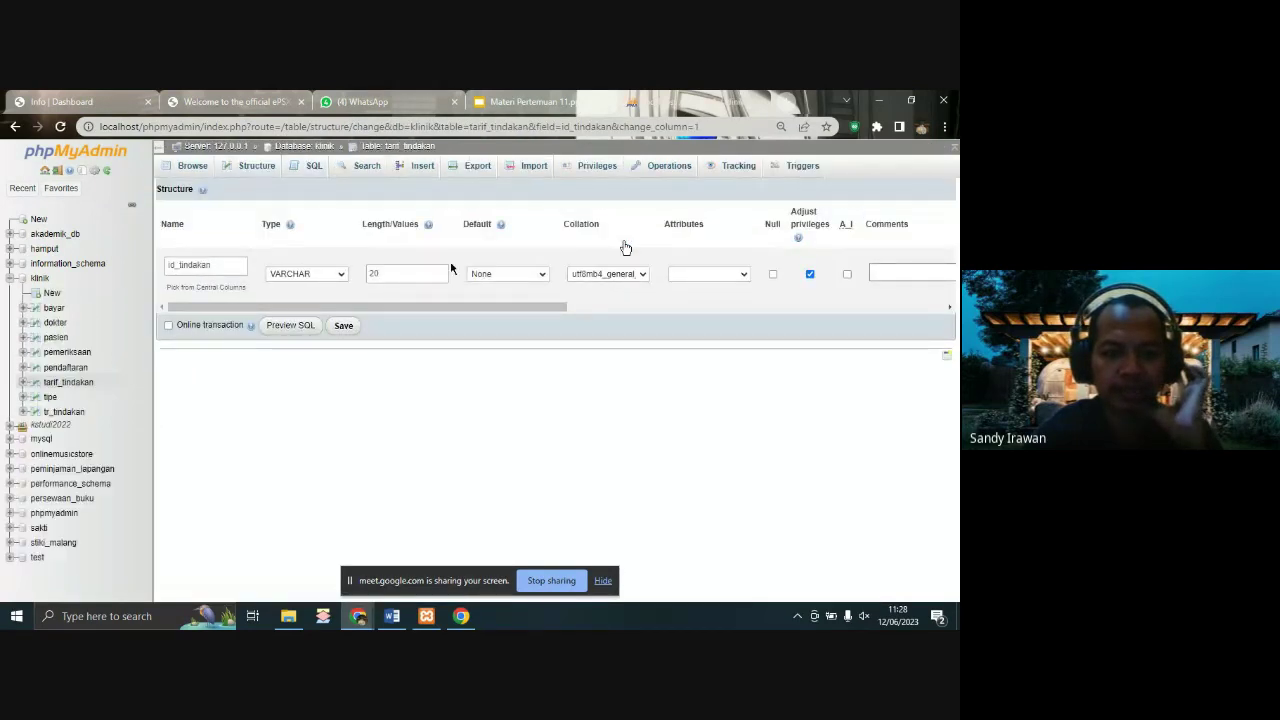
{"action": "left_click", "coordinate": [320, 277]}
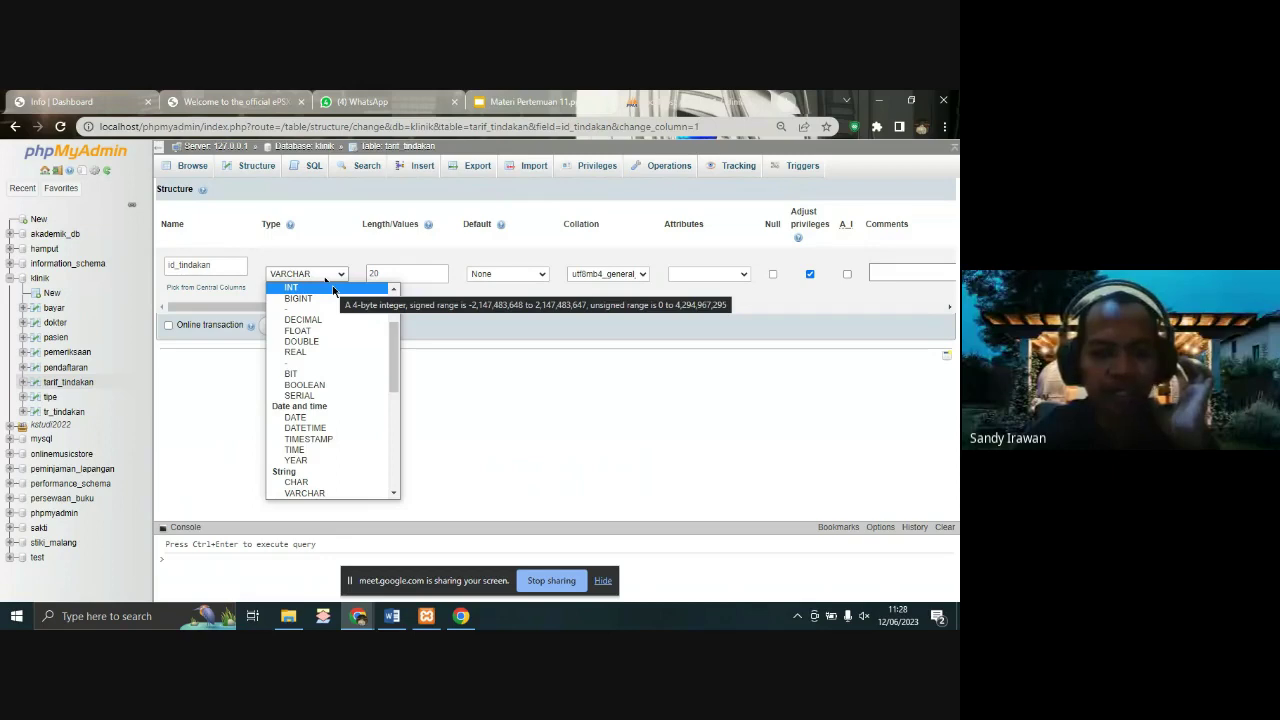
{"action": "left_click", "coordinate": [334, 288]}
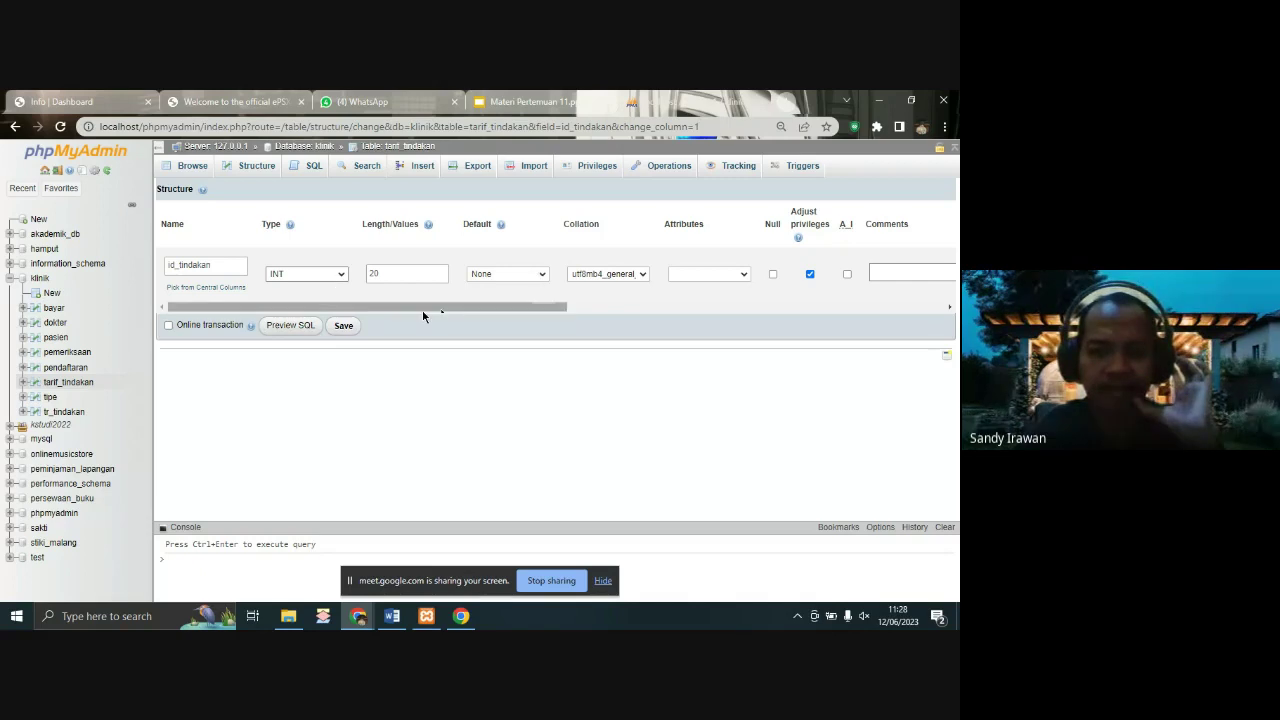
{"action": "left_click_drag", "start_coordinate": [422, 310], "coordinate": [499, 306]}
{"action": "left_click", "coordinate": [693, 275]}
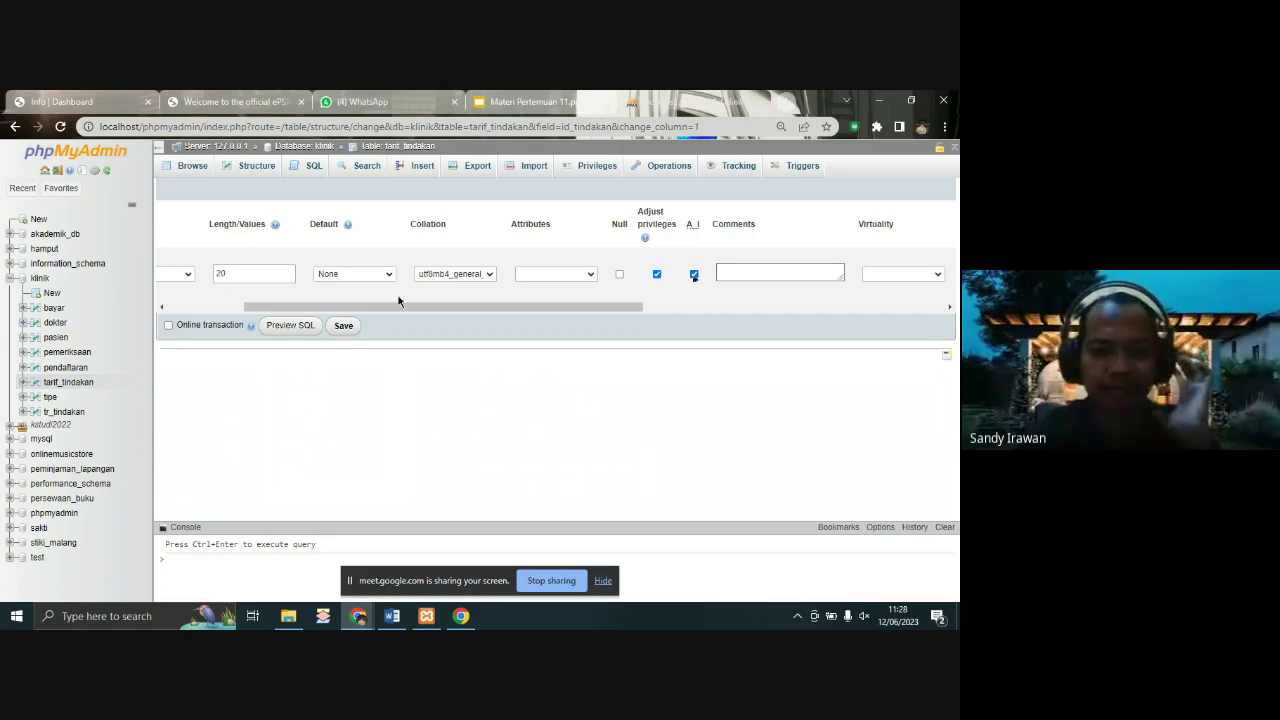
{"action": "left_click_drag", "start_coordinate": [398, 304], "coordinate": [323, 306]}
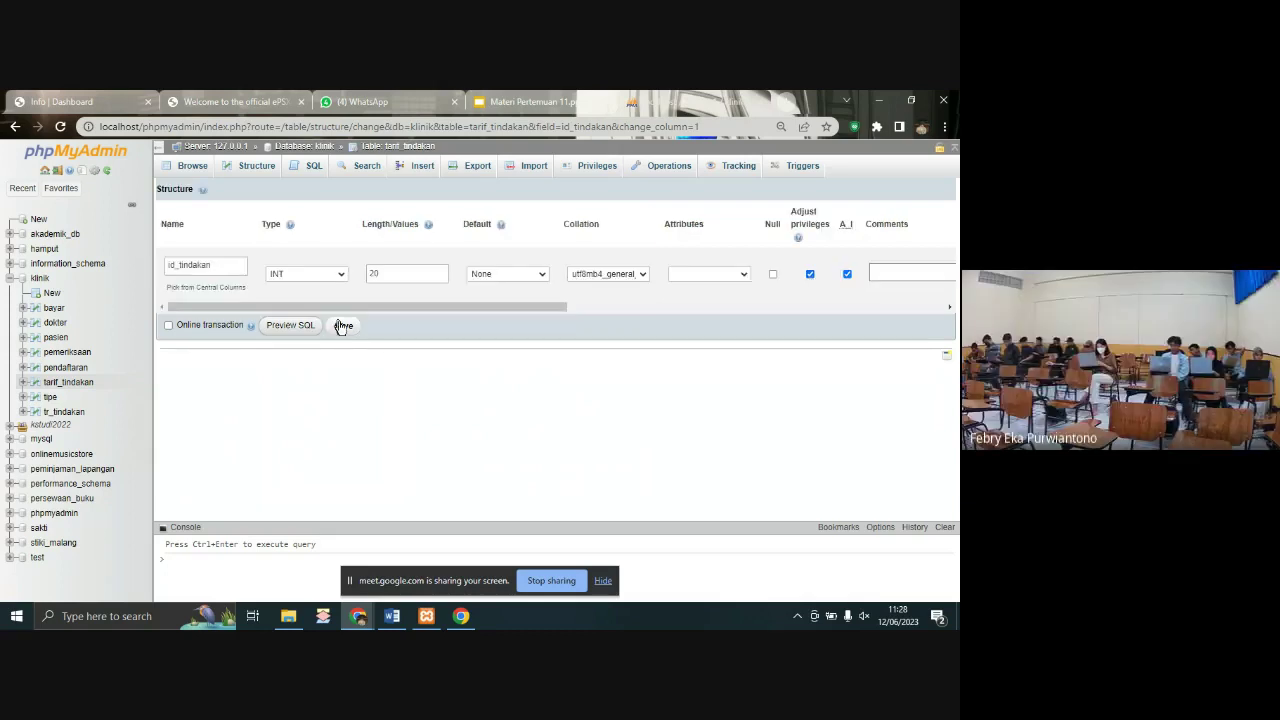
{"action": "left_click", "coordinate": [343, 325]}
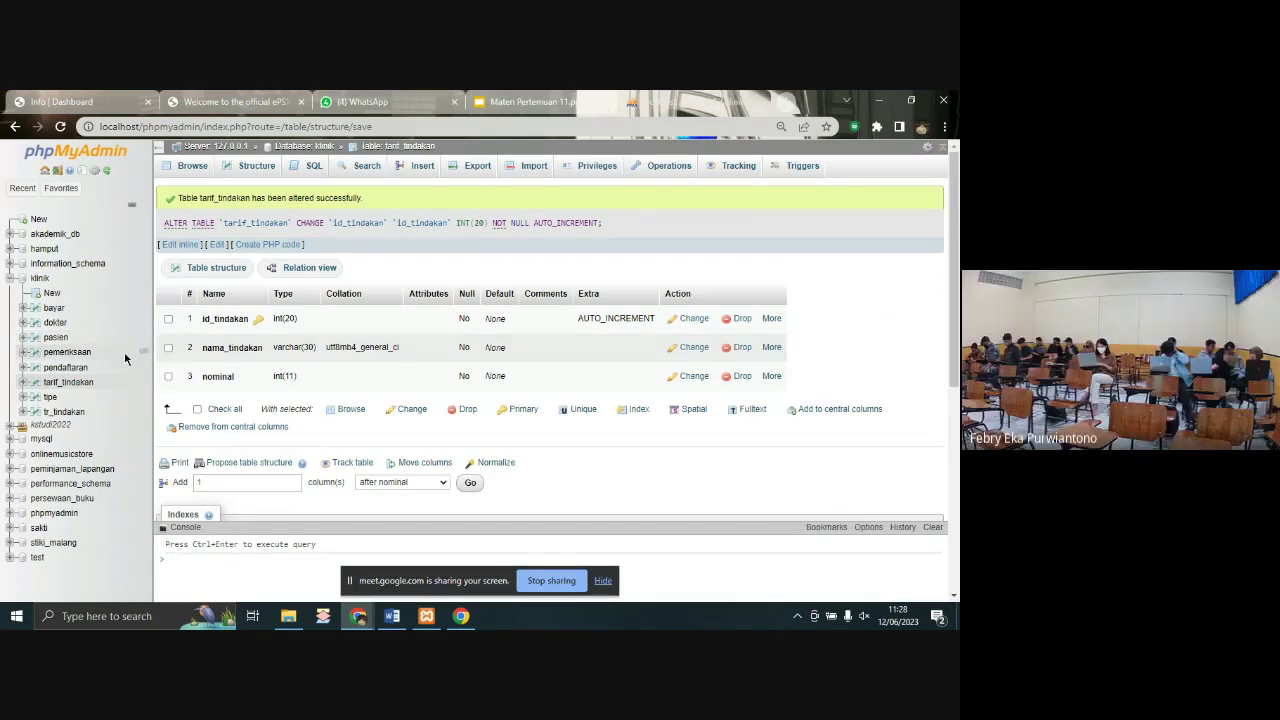
- In the tr_tindakan table, change the id_tr_tindakan column to type INT with auto increment and save it
{"action": "left_click", "coordinate": [64, 412]}
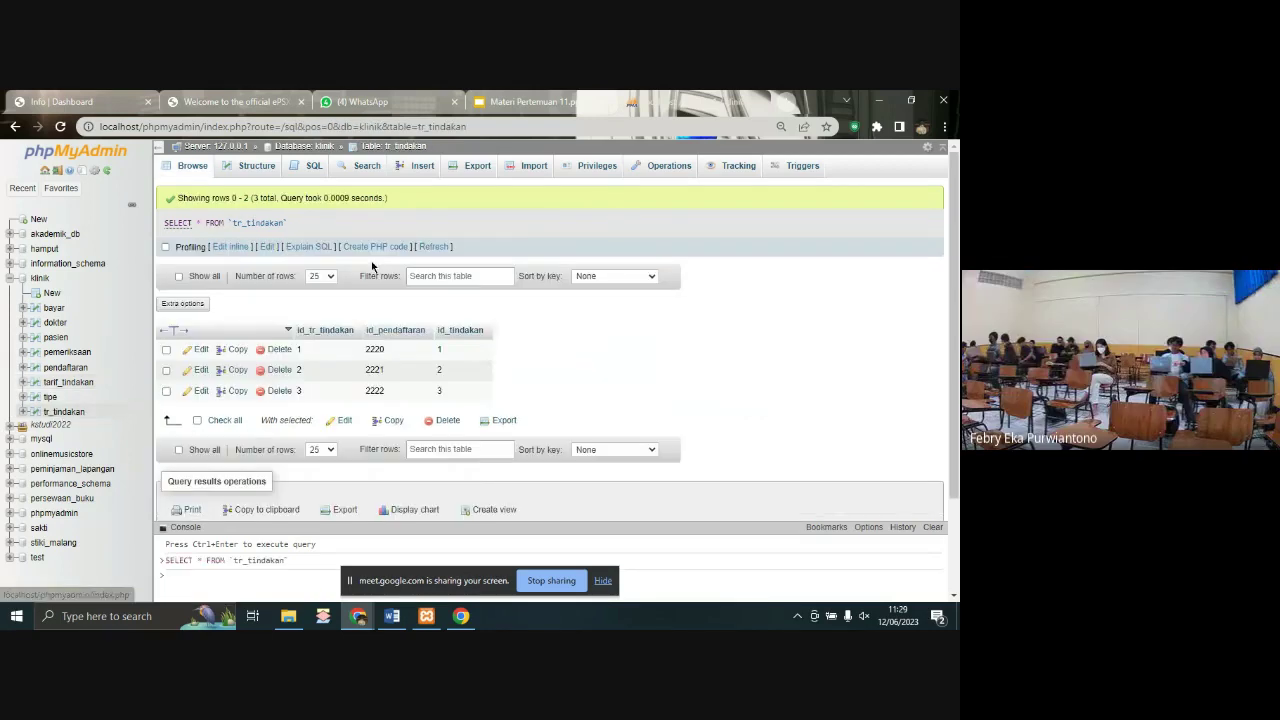
{"action": "left_click", "coordinate": [256, 167]}
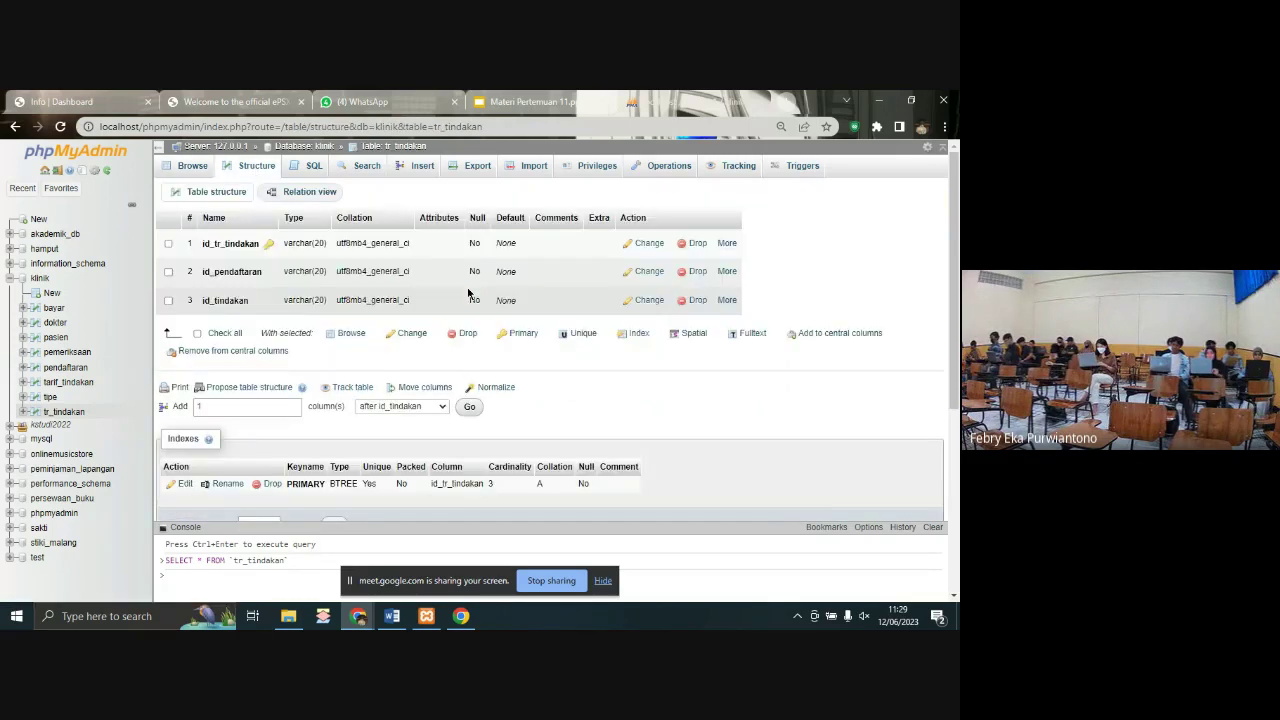
{"action": "left_click", "coordinate": [649, 245]}
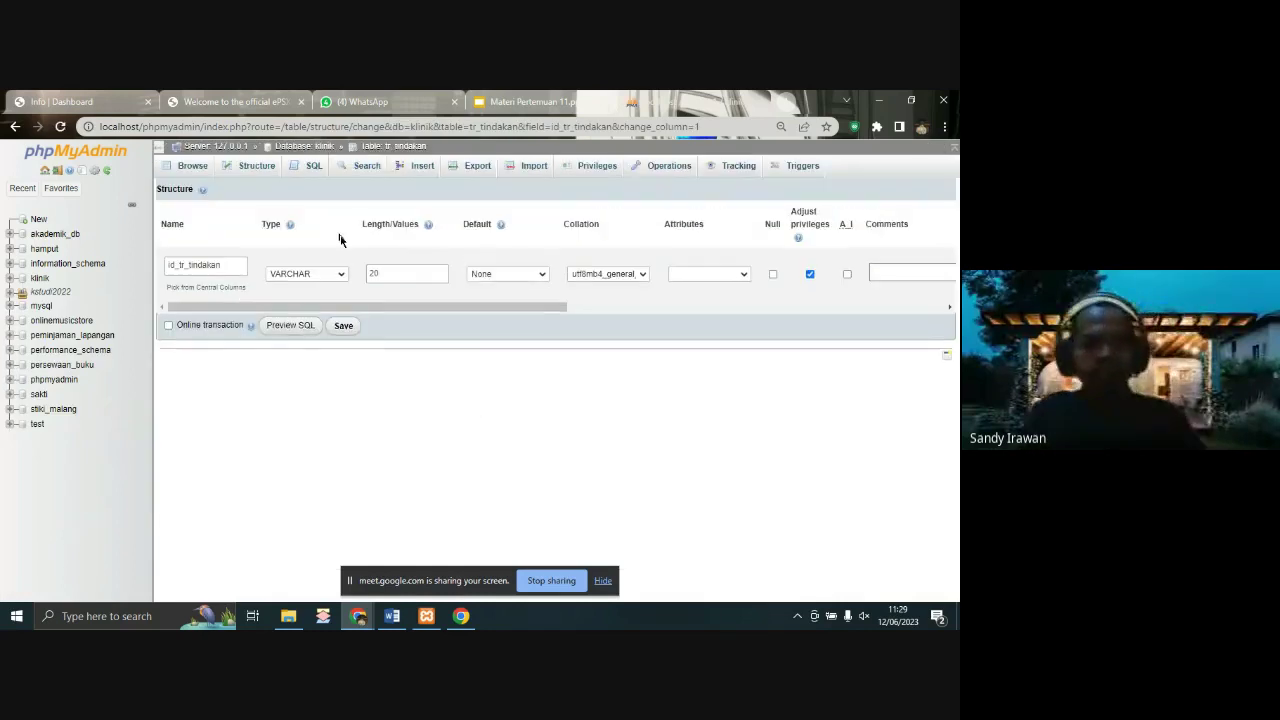
{"action": "left_click", "coordinate": [329, 273]}
{"action": "left_click", "coordinate": [329, 288]}
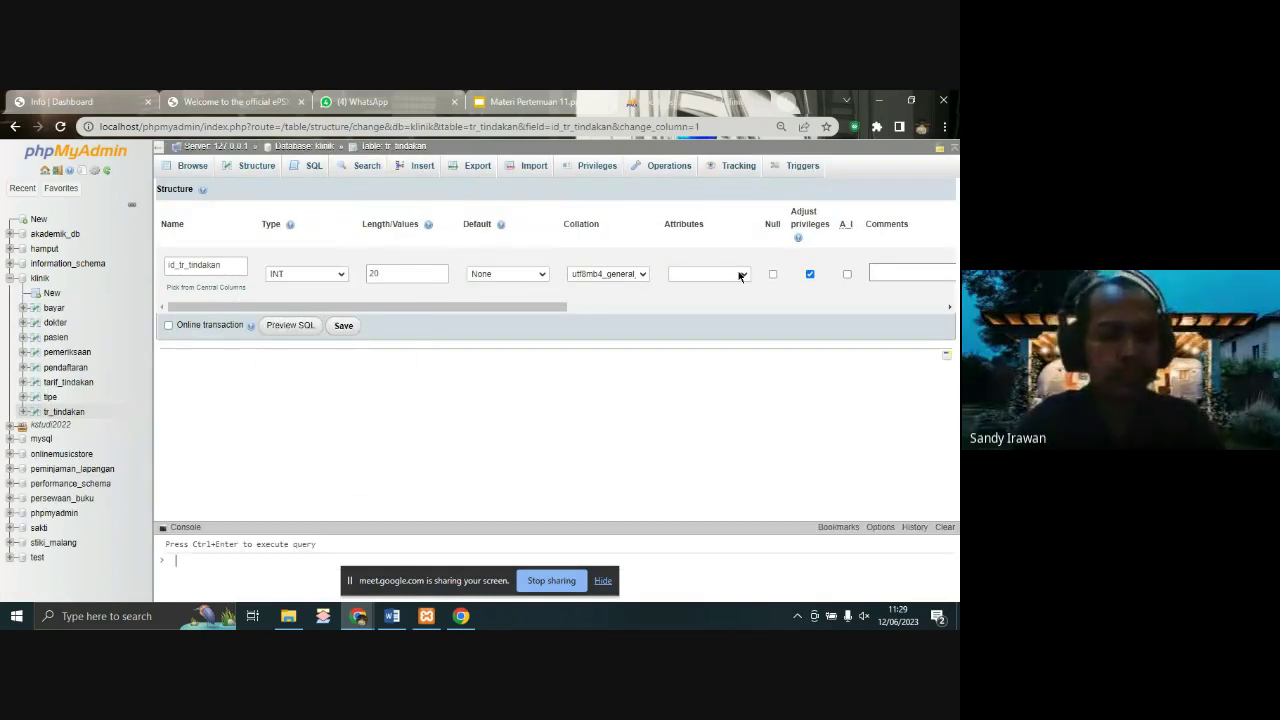
{"action": "left_click", "coordinate": [847, 274]}
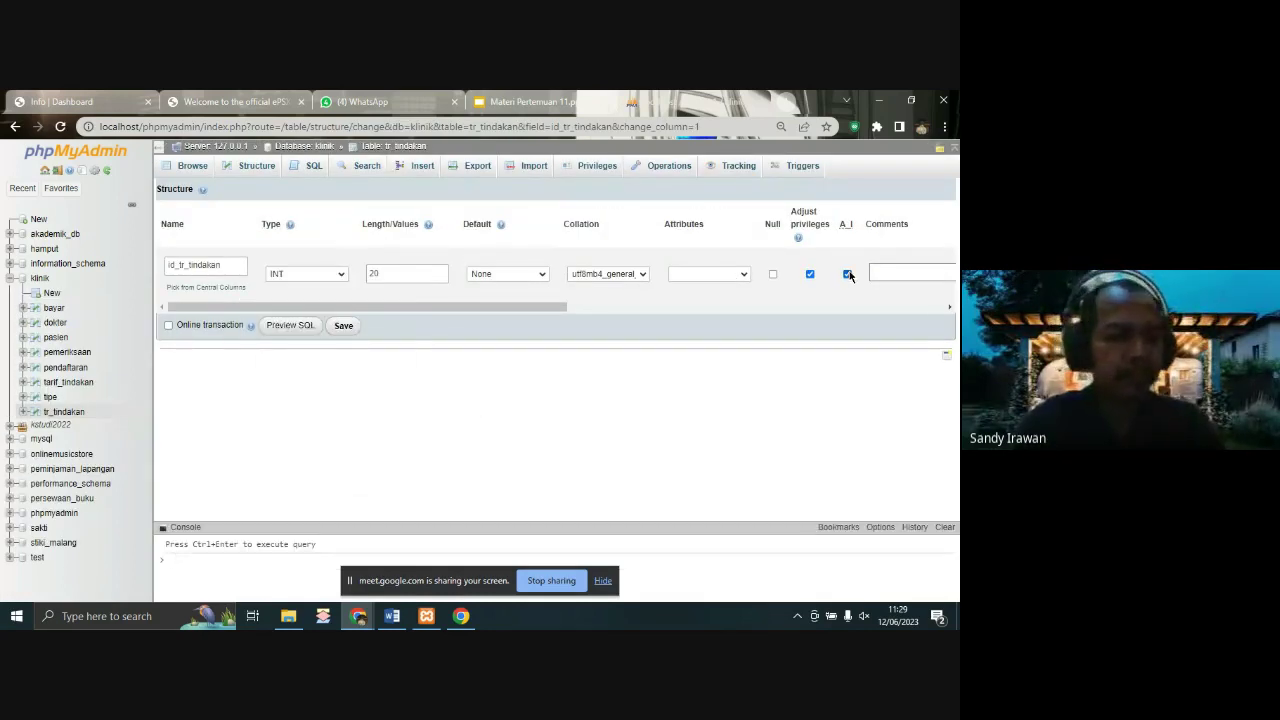
{"action": "left_click", "coordinate": [345, 326]}
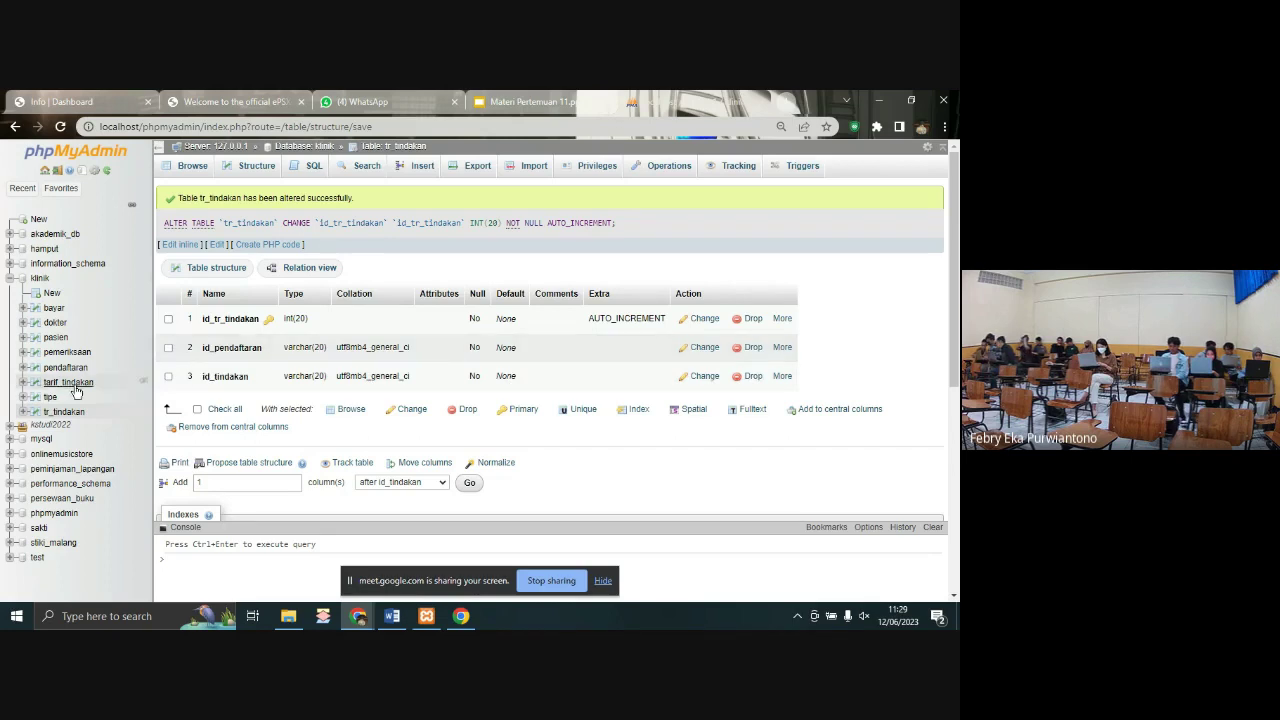
- In the bayar table, change the id_bayar column to type INT with auto increment and save it
{"action": "left_click", "coordinate": [53, 309]}
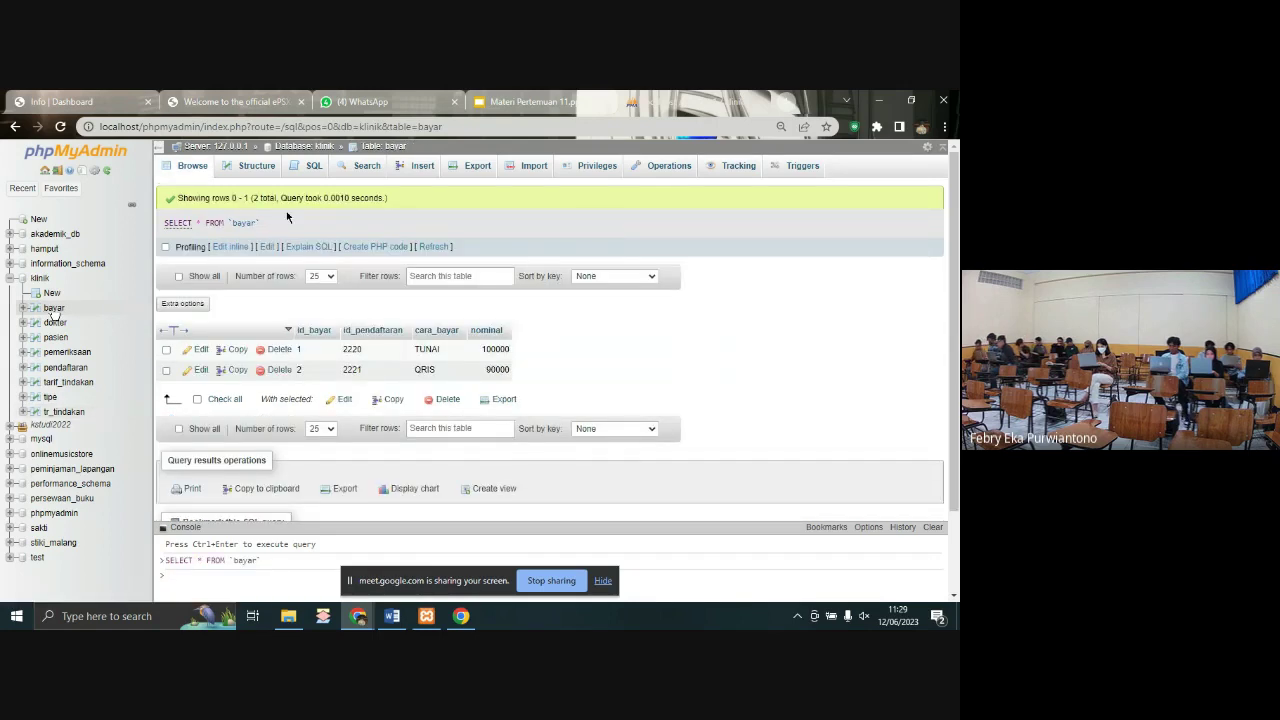
{"action": "left_click", "coordinate": [252, 168]}
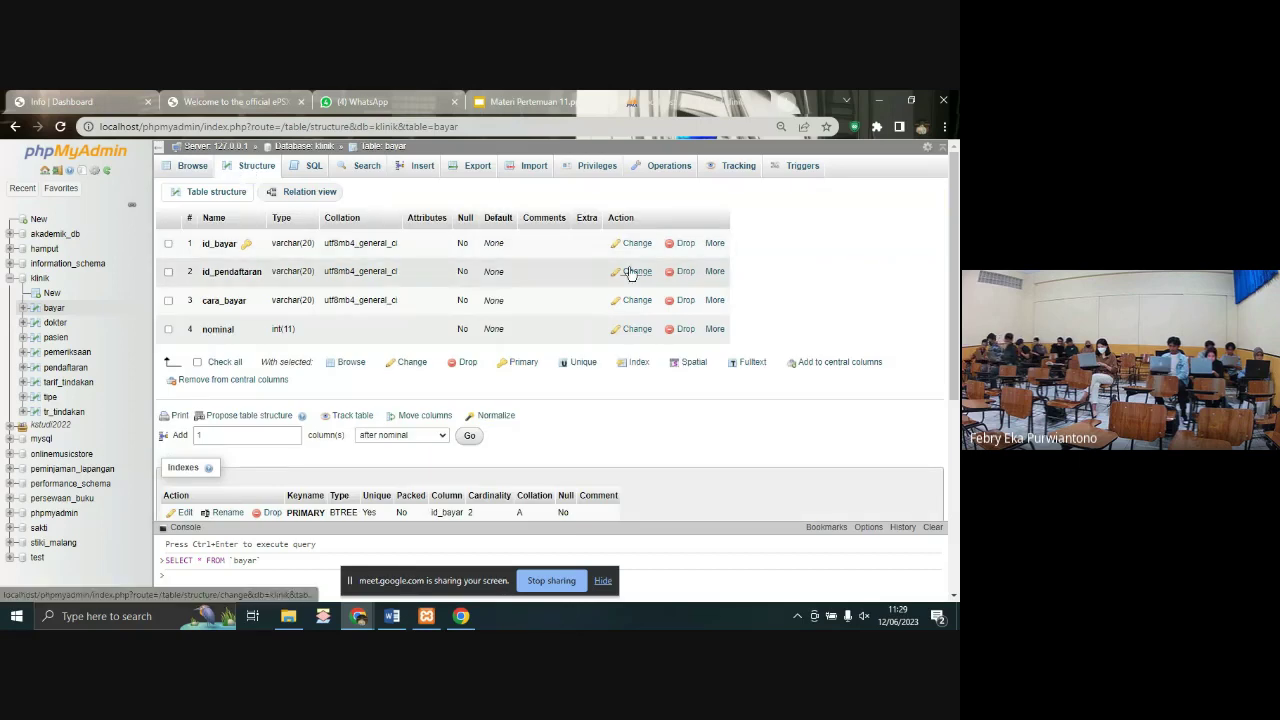
{"action": "left_click", "coordinate": [630, 248]}
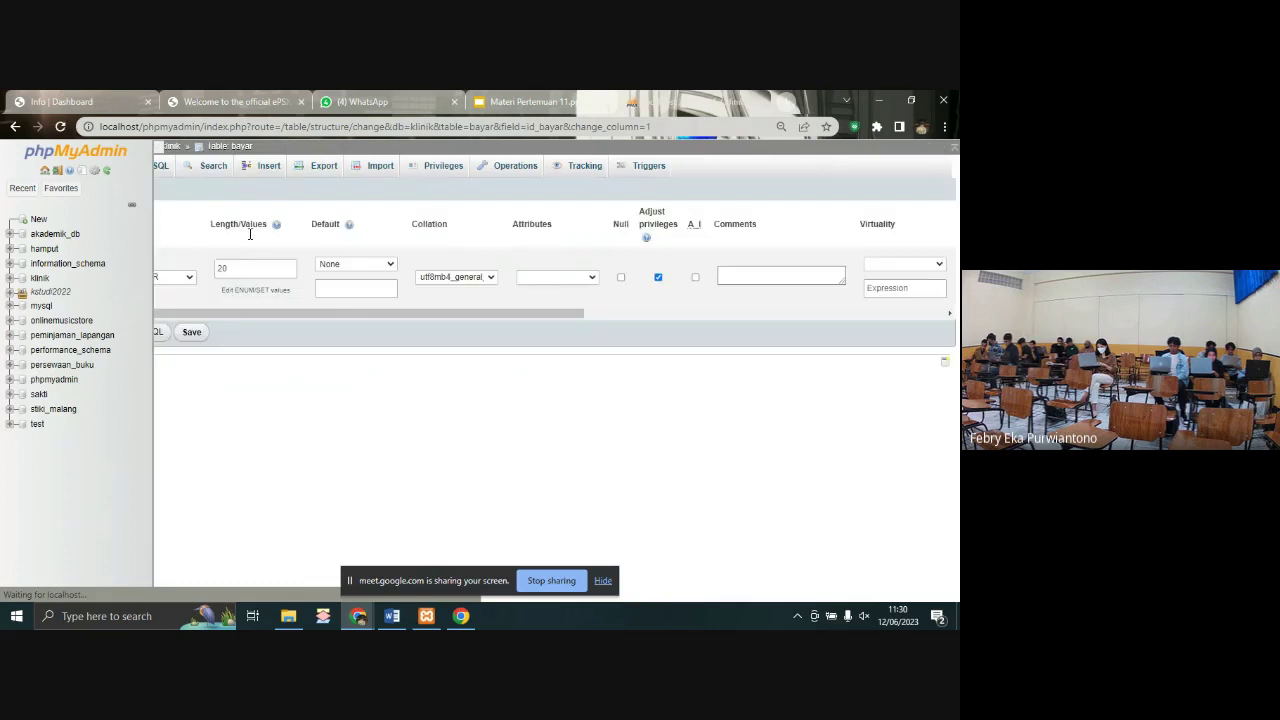
{"action": "left_click", "coordinate": [316, 273]}
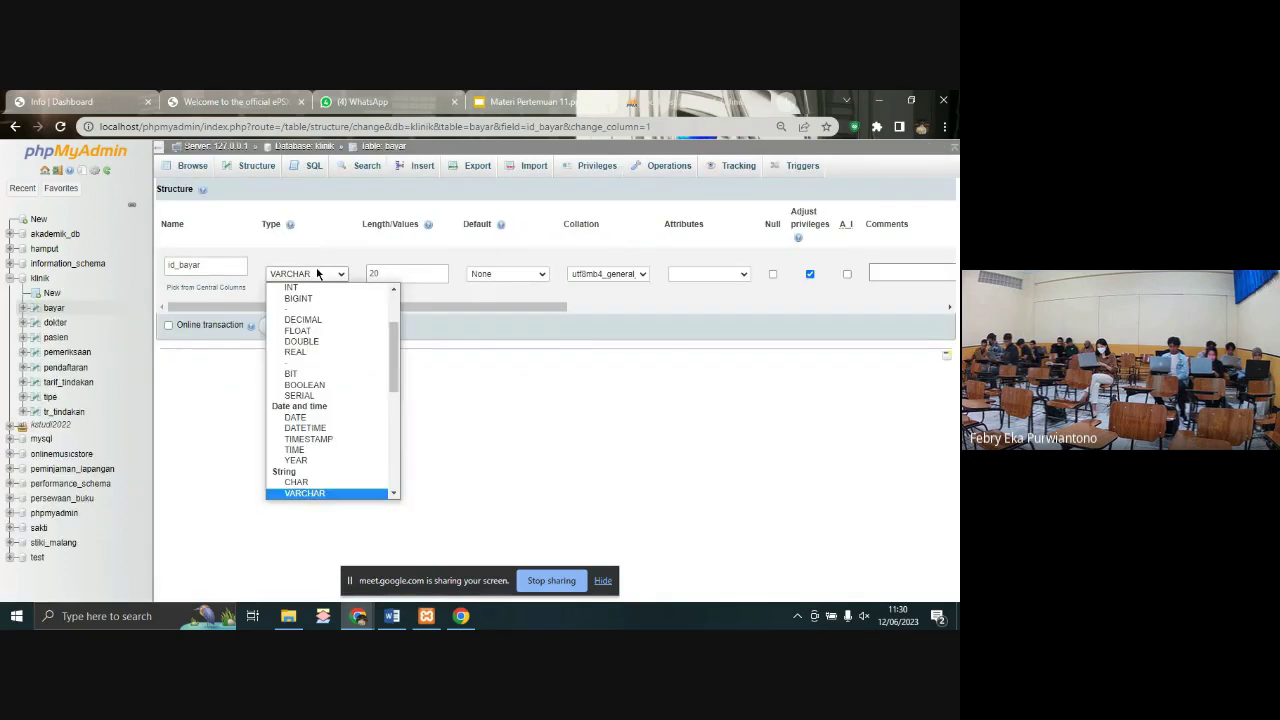
{"action": "left_click", "coordinate": [313, 277]}
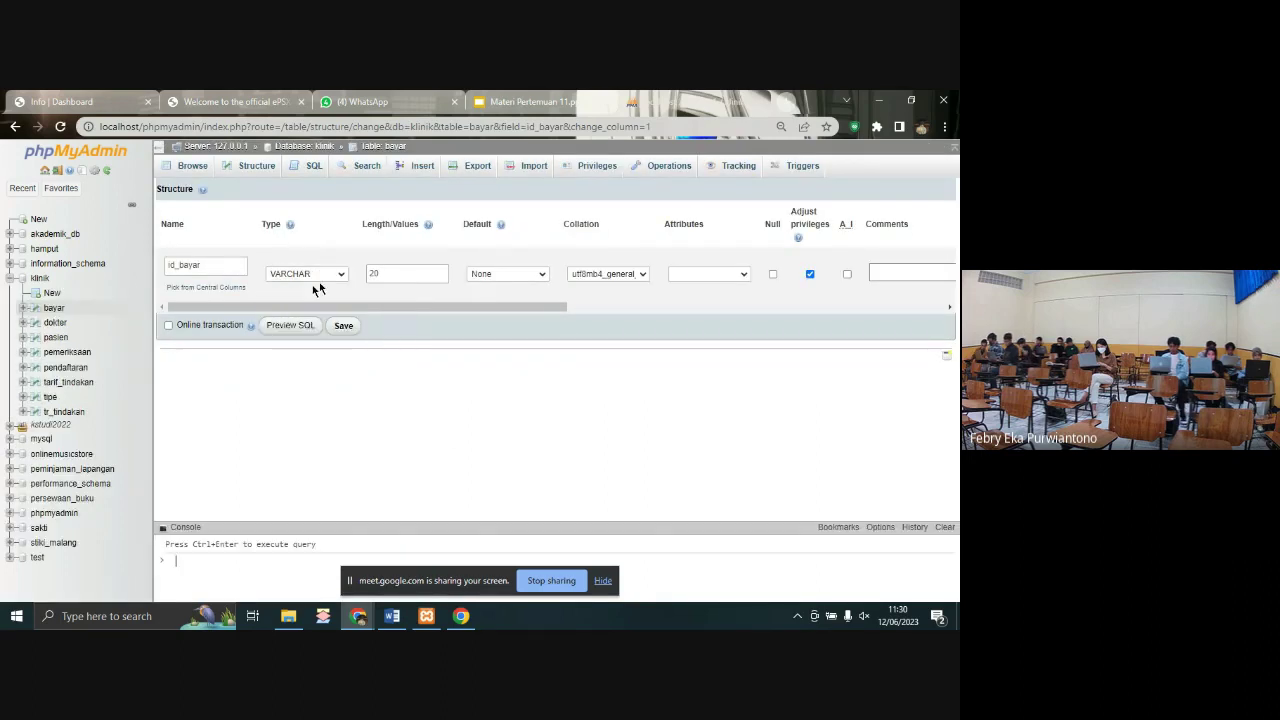
{"action": "left_click", "coordinate": [314, 277]}
{"action": "left_click", "coordinate": [324, 290]}
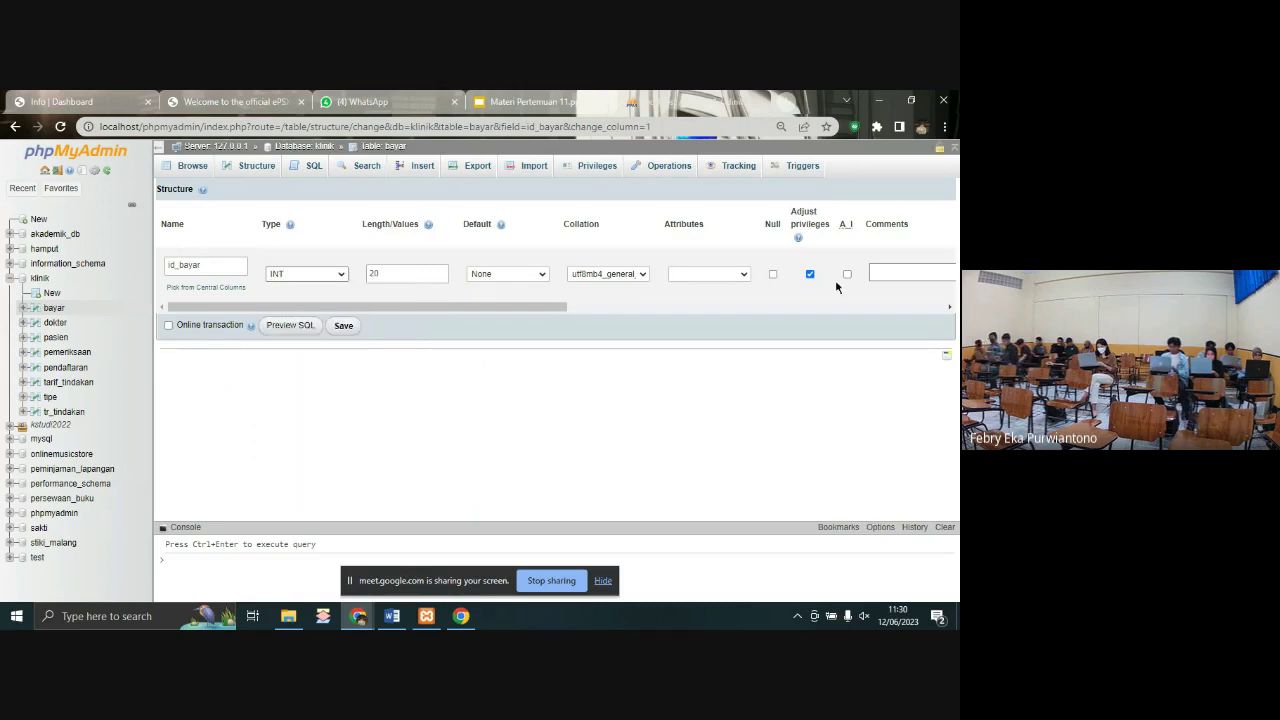
{"action": "left_click", "coordinate": [847, 274]}
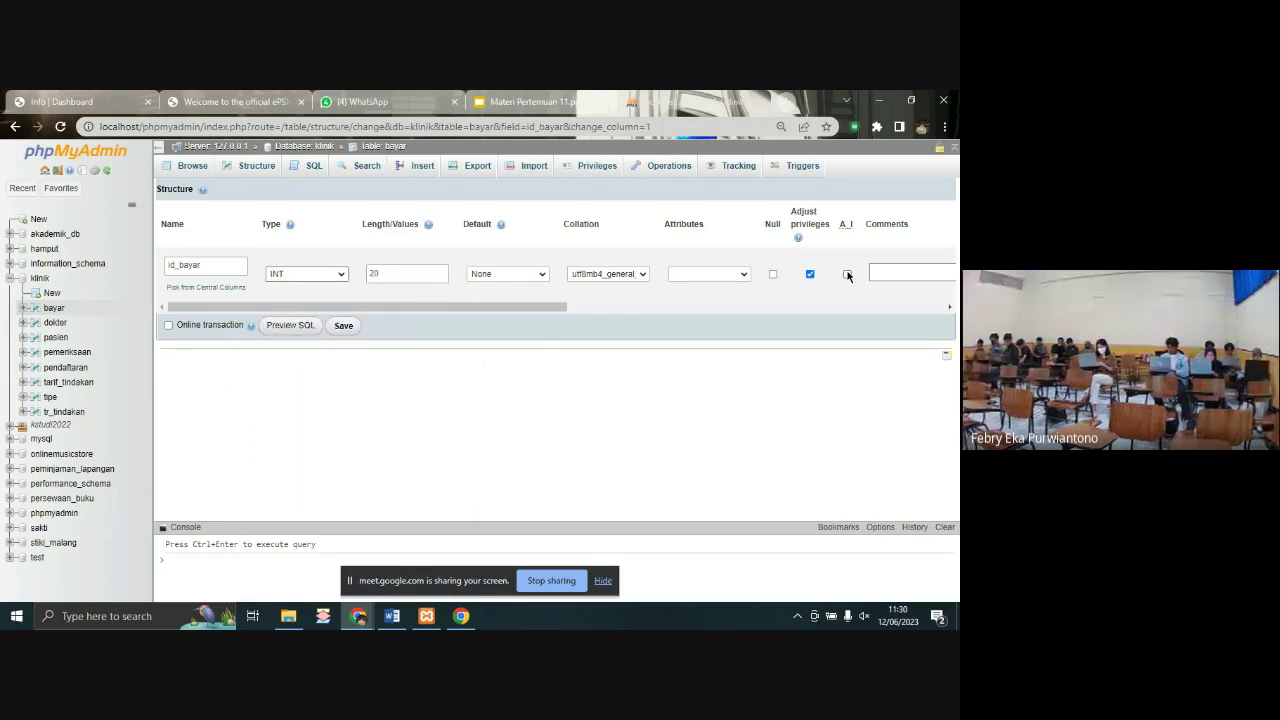
{"action": "left_click", "coordinate": [343, 326]}
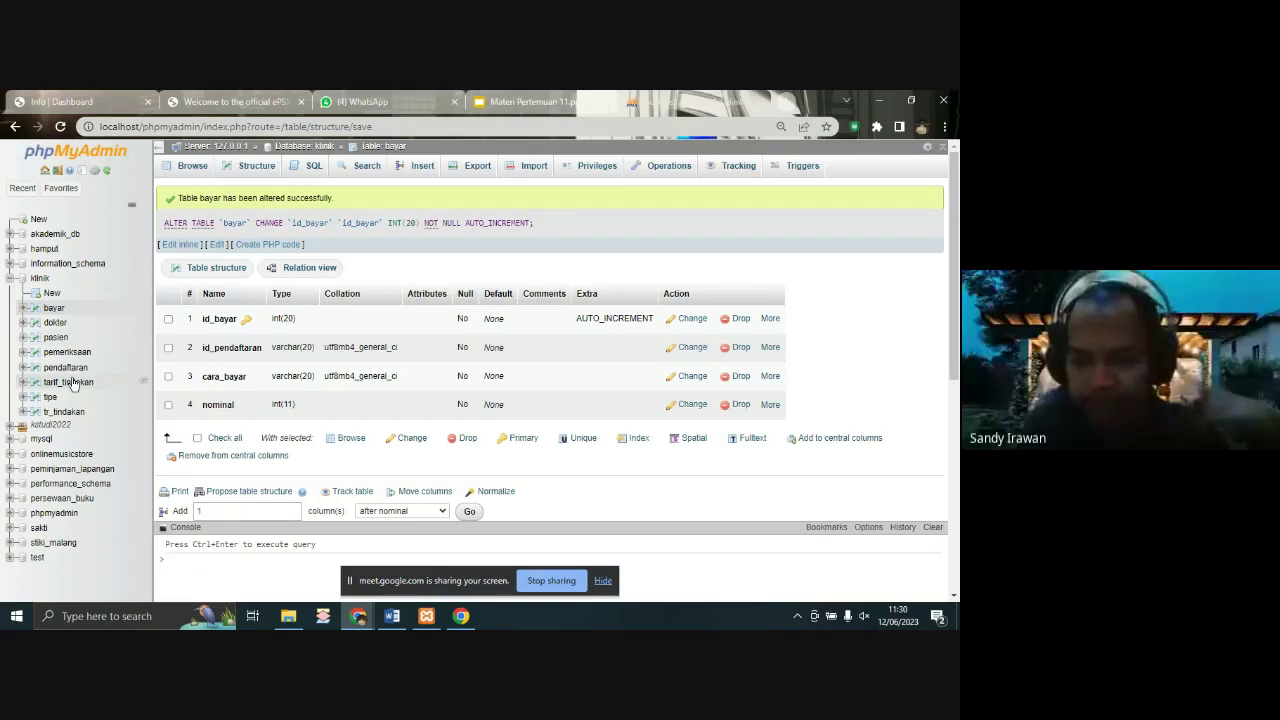
- Review the records of the tr_tindakan table and the column structure of the bayar table
{"action": "left_click", "coordinate": [63, 412]}
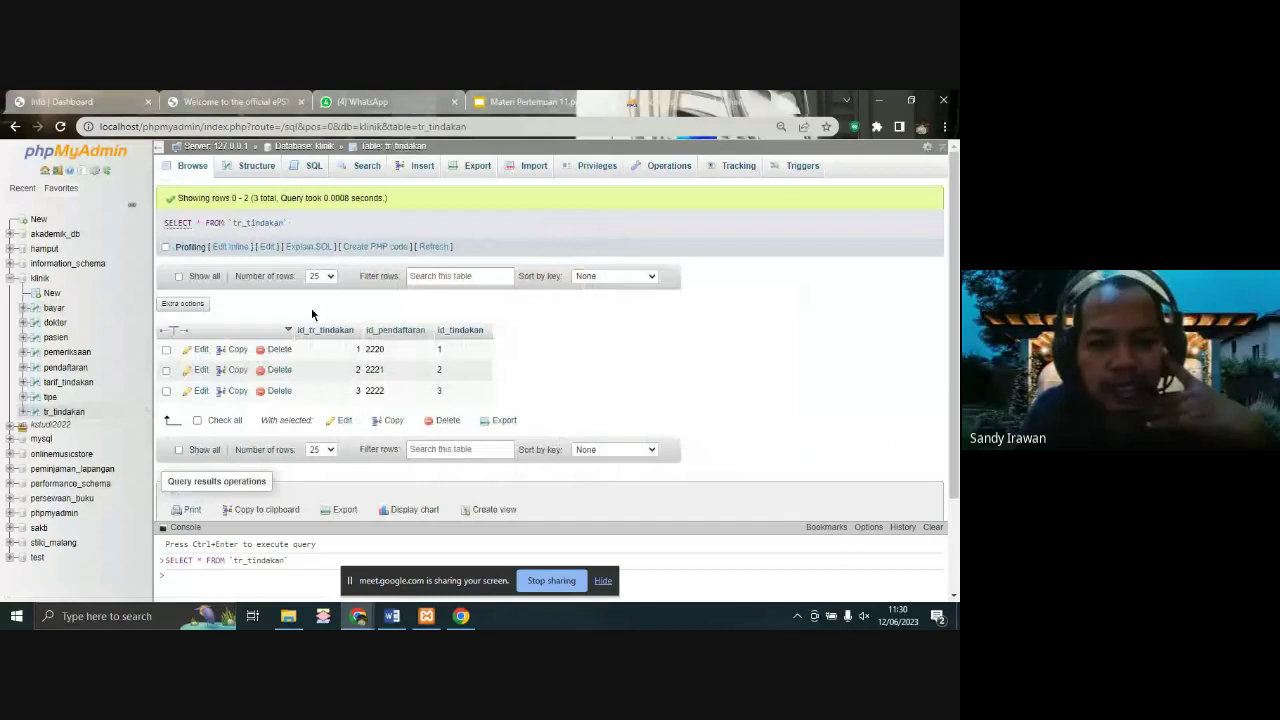
{"action": "left_click", "coordinate": [55, 308]}
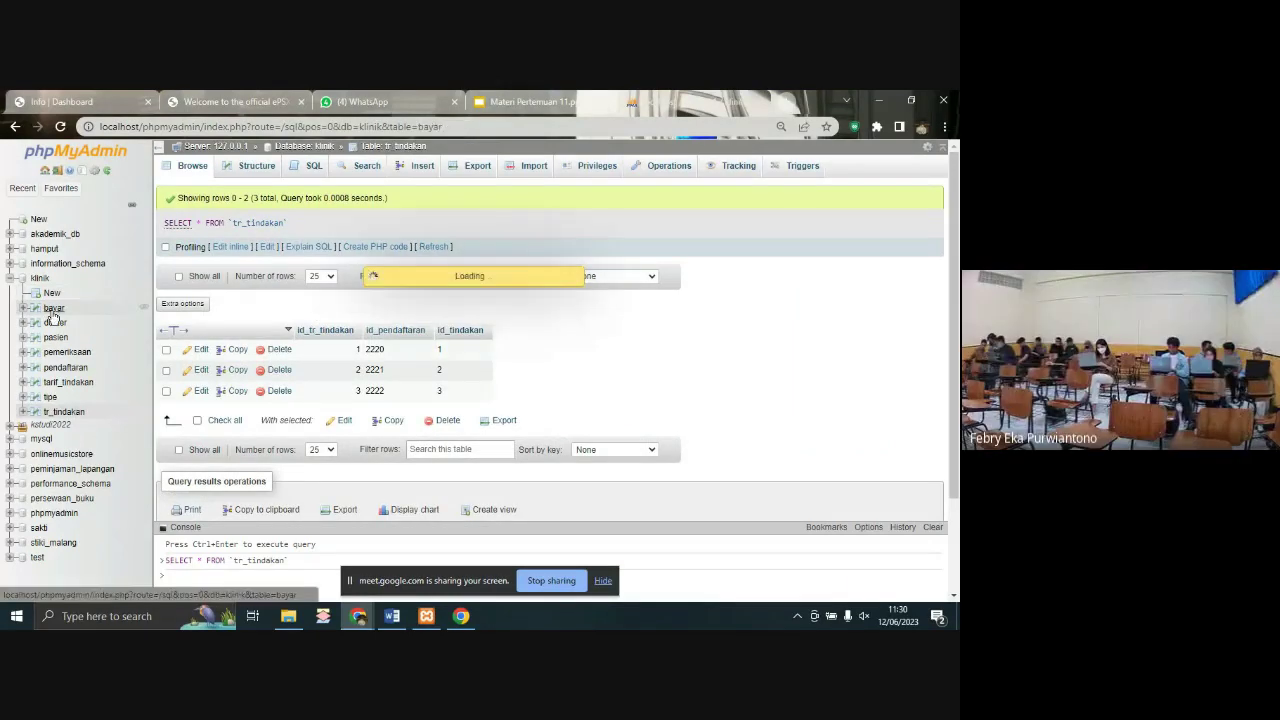
{"action": "left_click", "coordinate": [256, 174]}
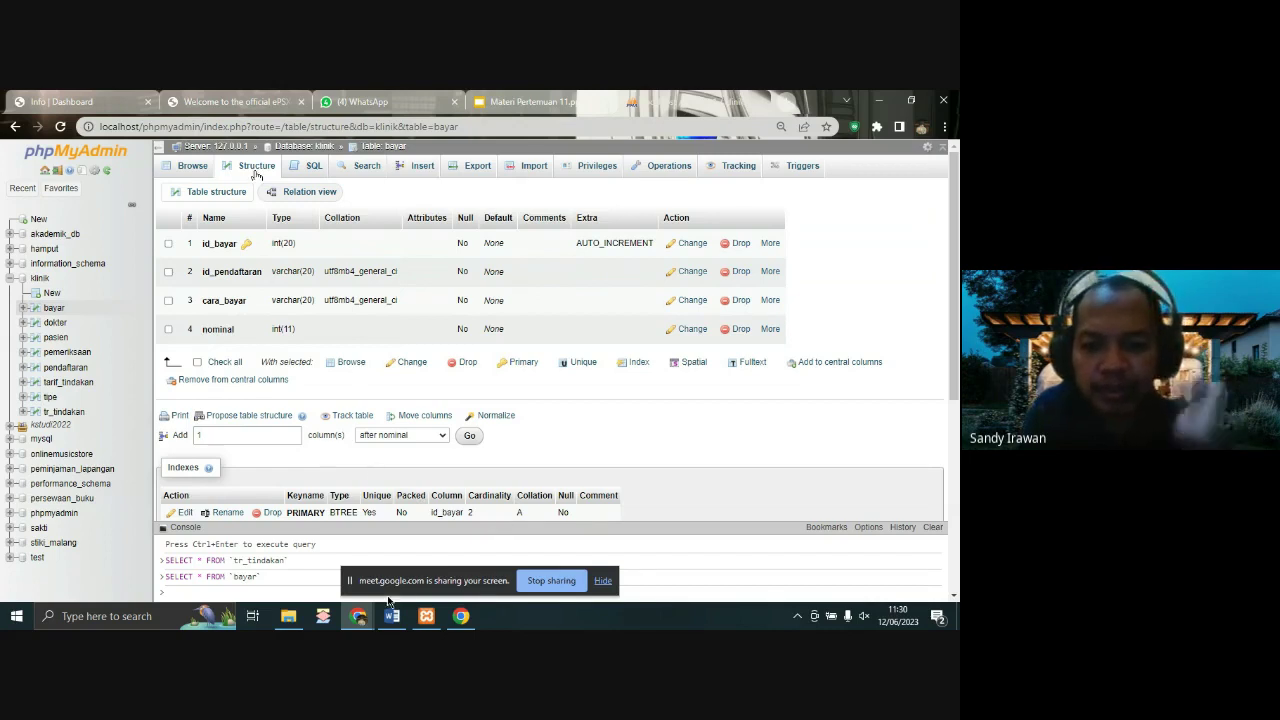
- Review the presentation's assignment slides for the bayar and tr_tindakan tables, then return to the database in phpMyAdmin
{"action": "mouse_move", "coordinate": [358, 616]}
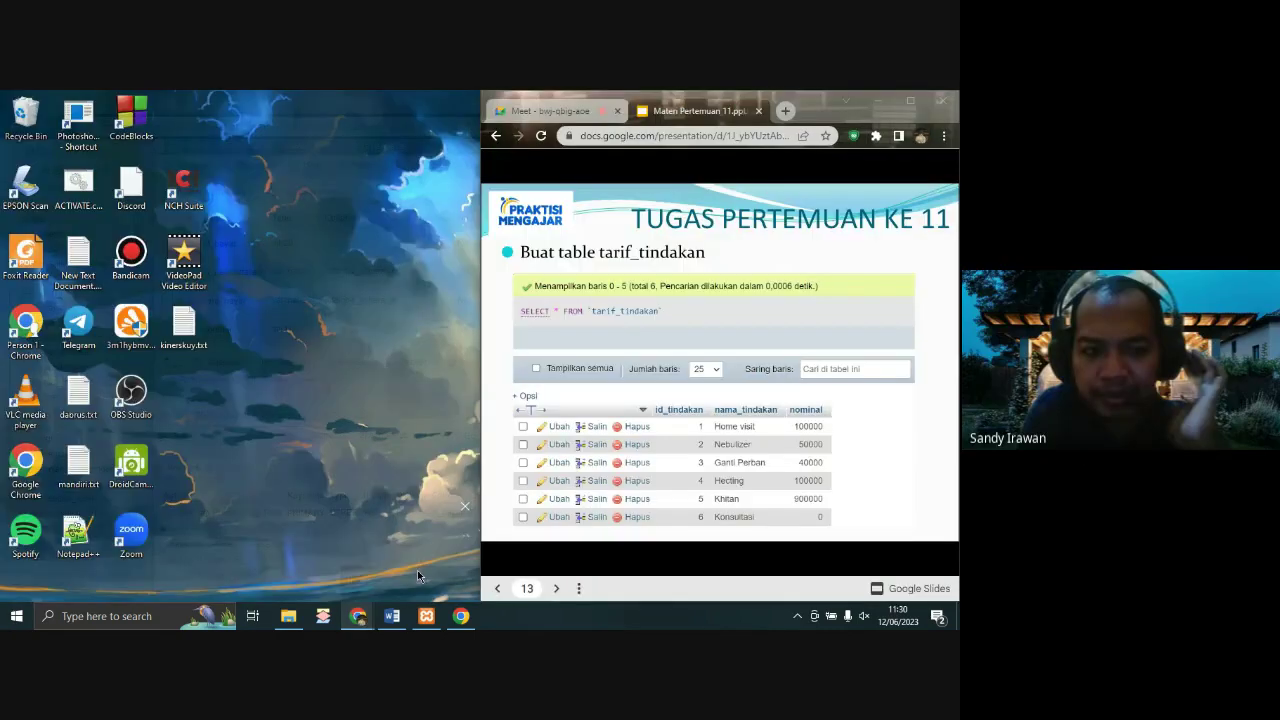
{"action": "left_click", "coordinate": [417, 570]}
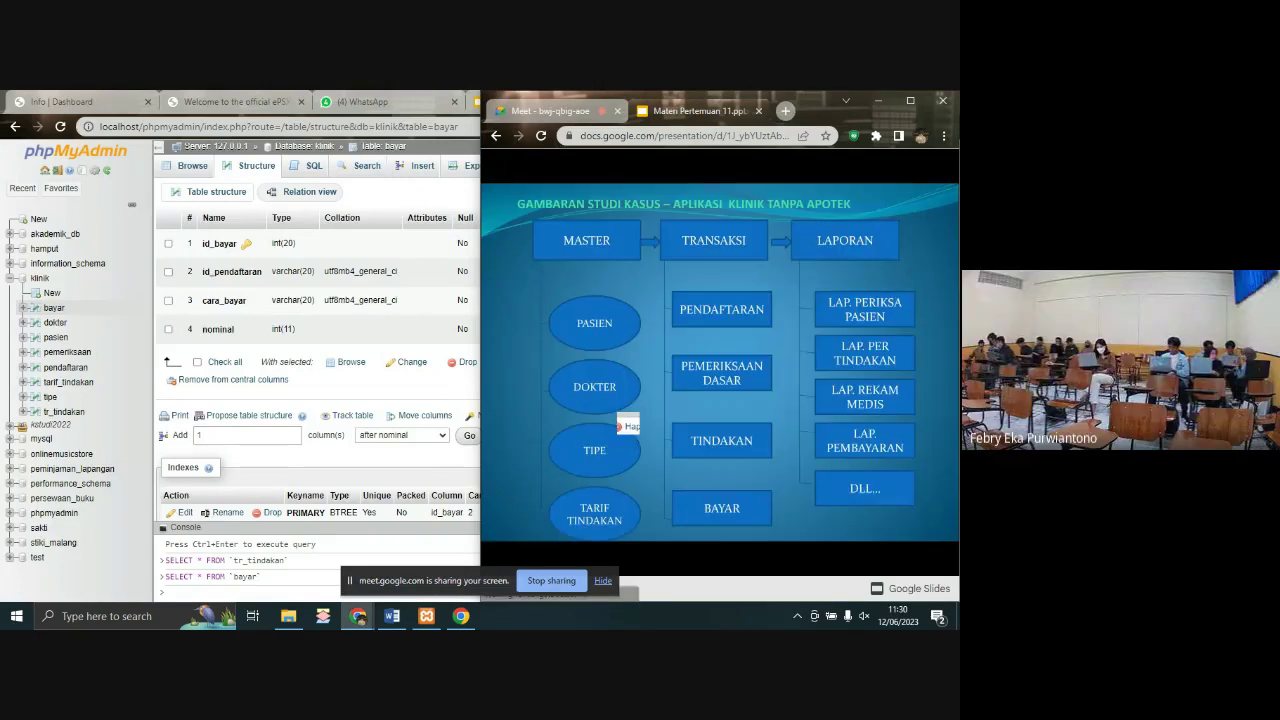
{"action": "key", "text": "Right"}
{"action": "key", "text": "Right"}
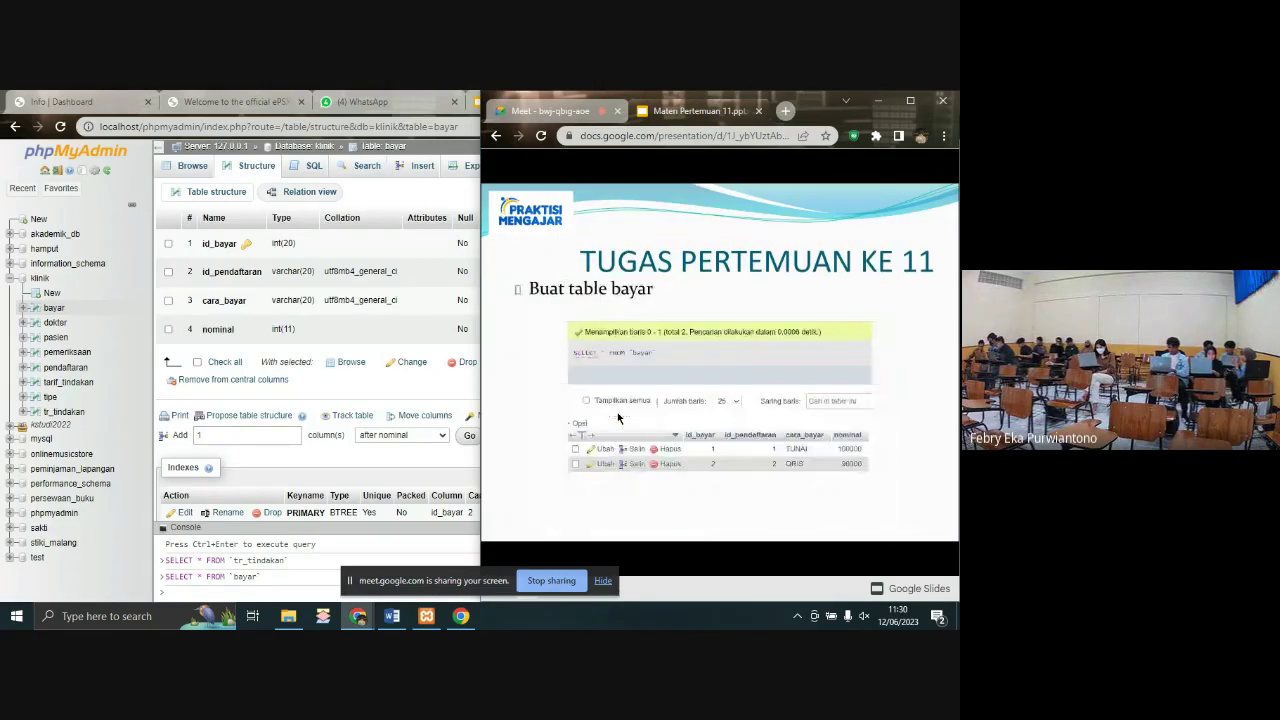
{"action": "key", "text": "Left"}
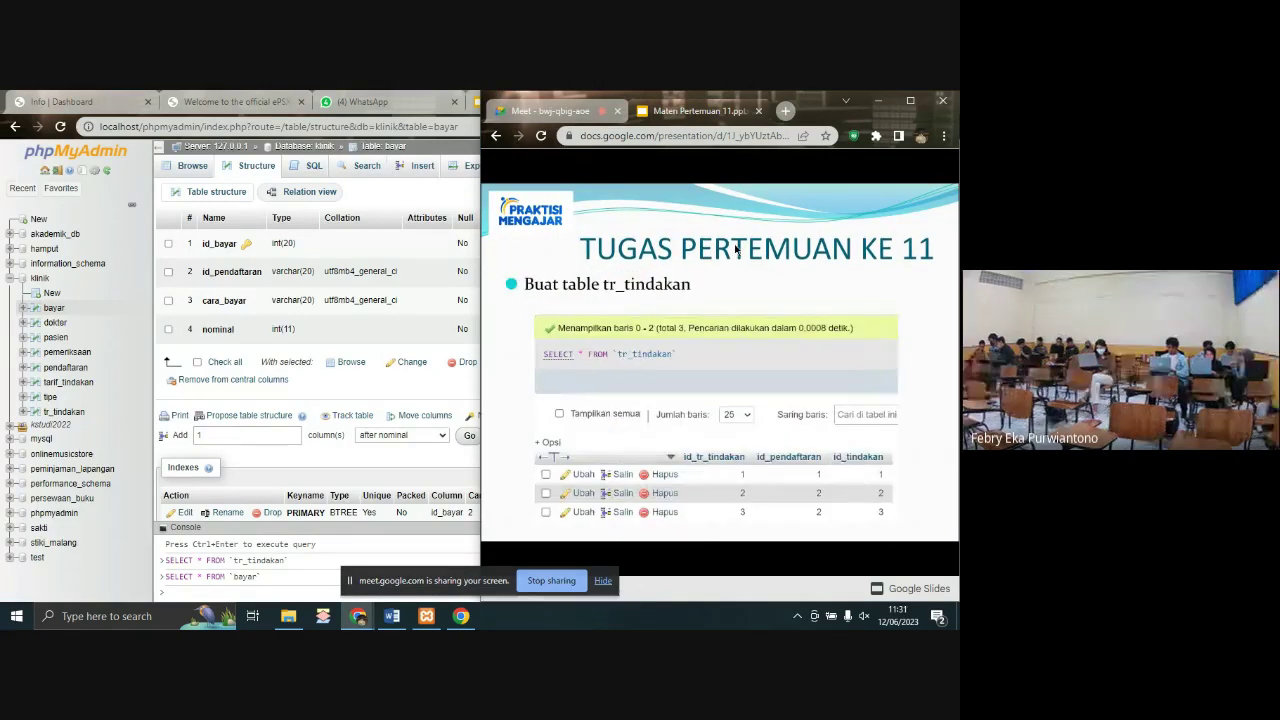
{"action": "left_click", "coordinate": [874, 102]}
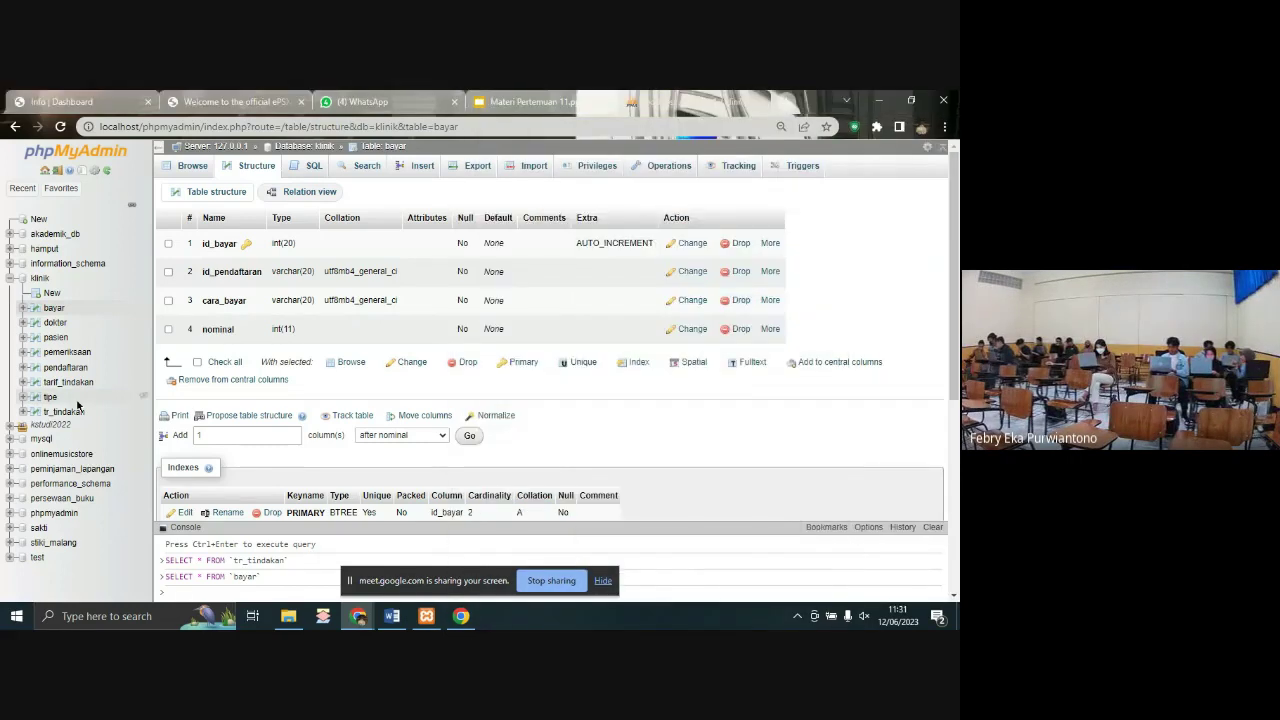
- In the klinik database's tr_tindakan table, change the id_tindakan column to type INT and save it
{"action": "left_click", "coordinate": [66, 412]}
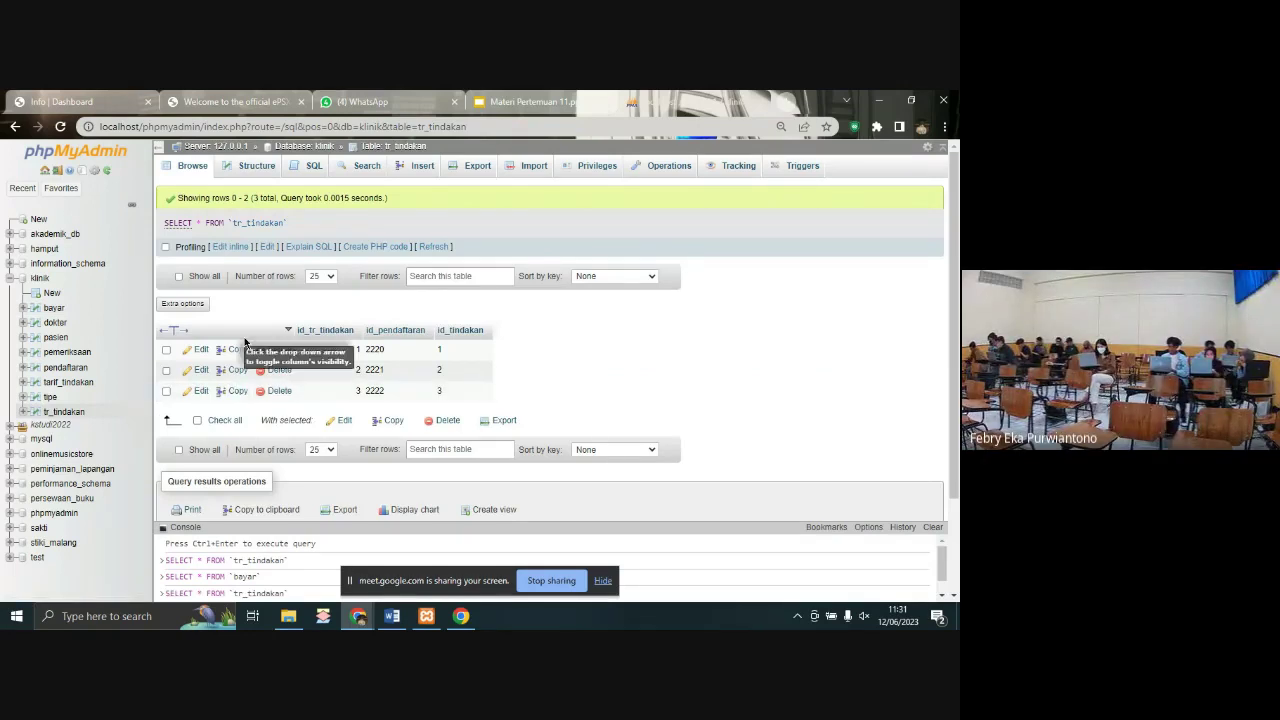
{"action": "left_click", "coordinate": [255, 166]}
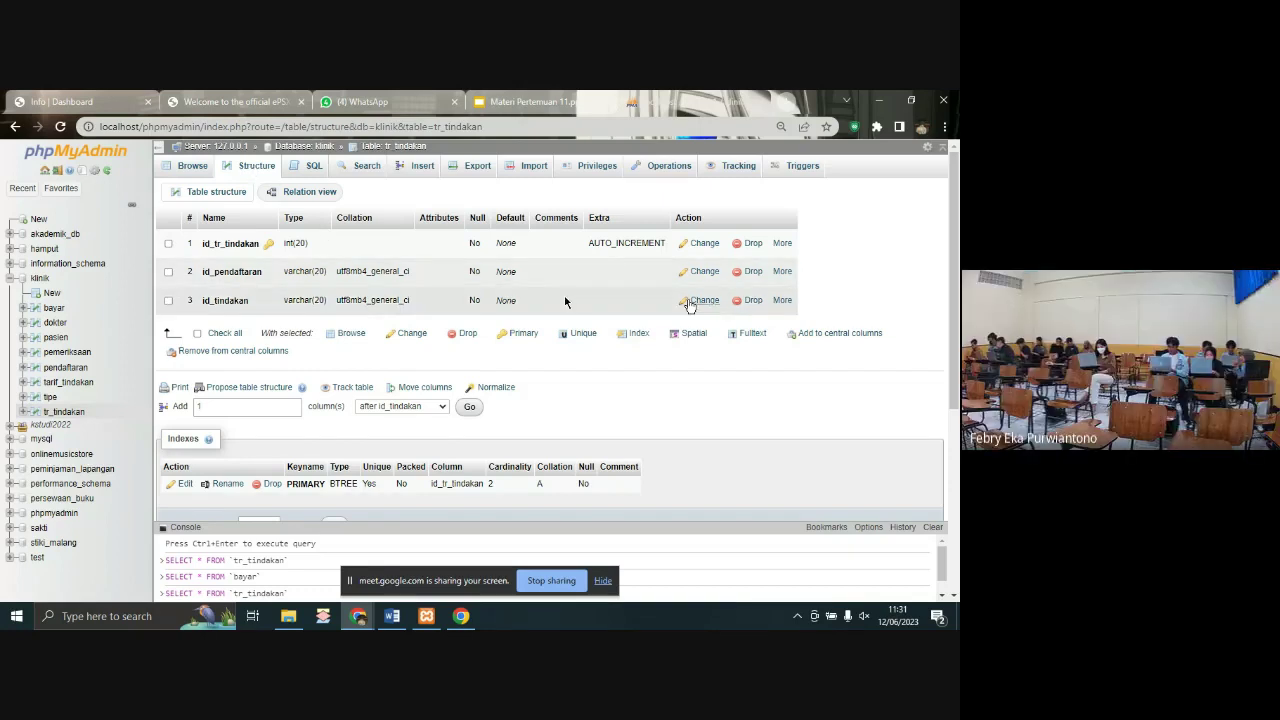
{"action": "left_click", "coordinate": [695, 302]}
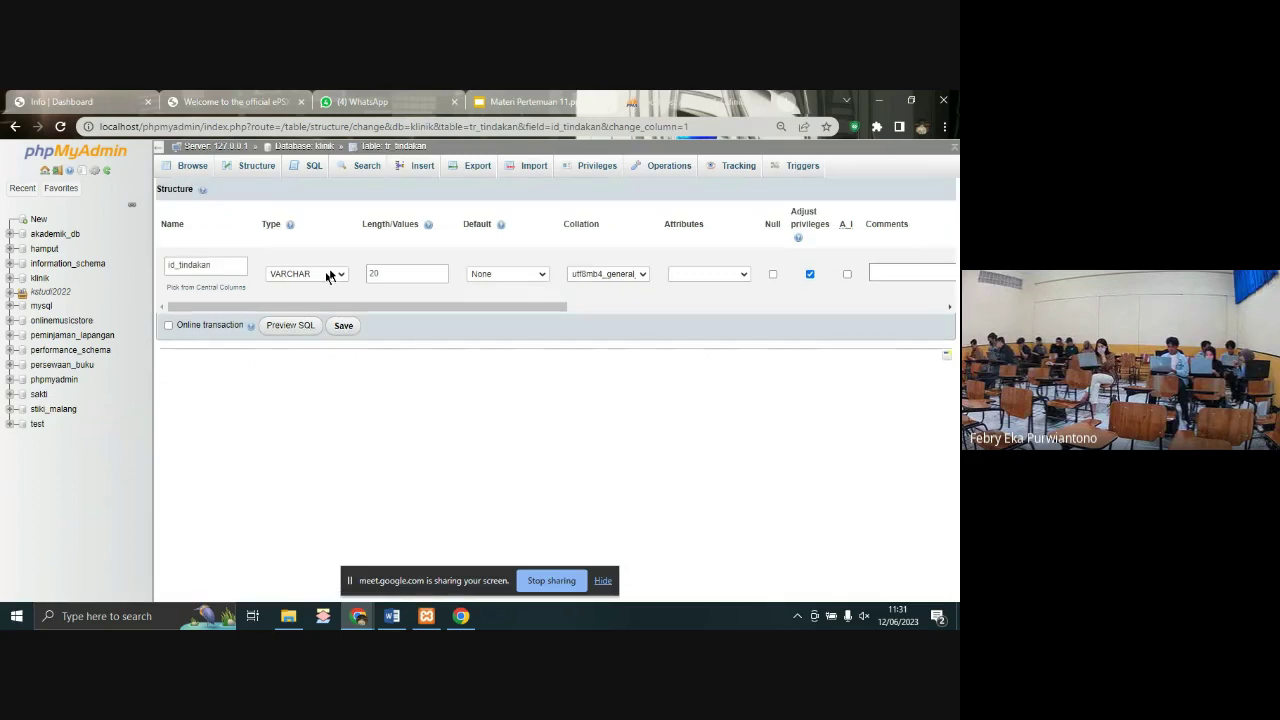
{"action": "left_click", "coordinate": [331, 273]}
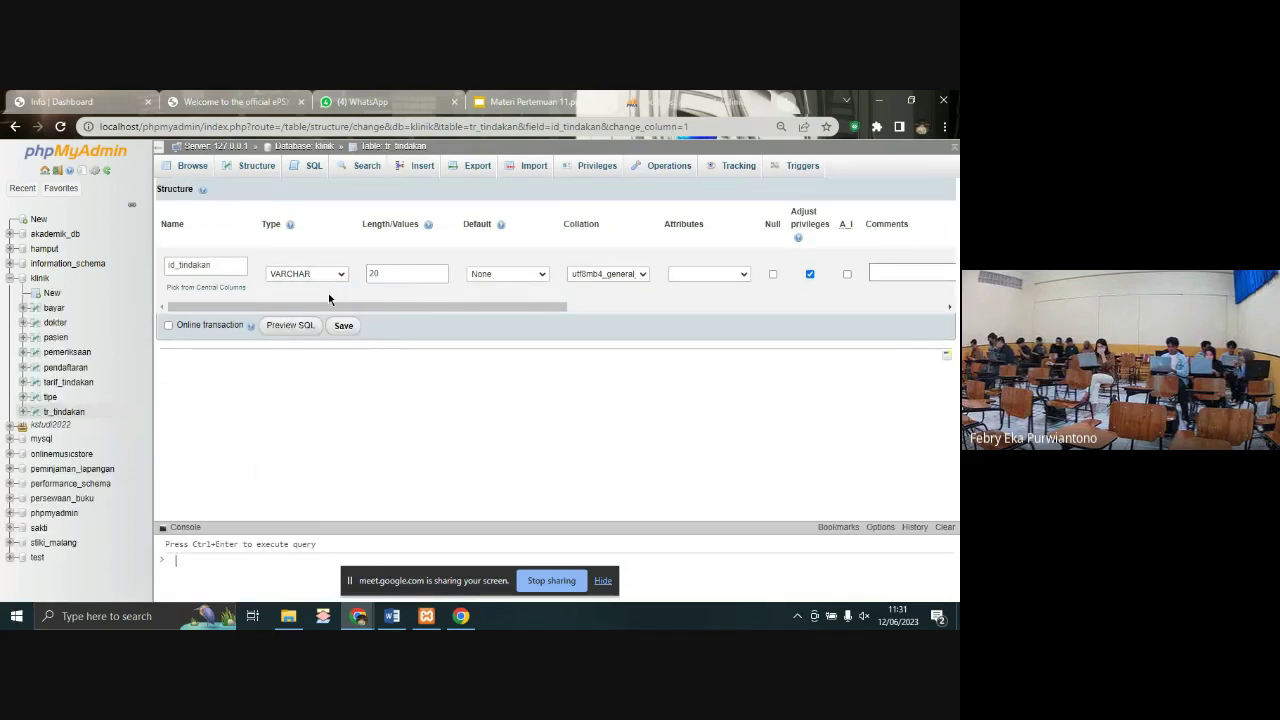
{"action": "left_click", "coordinate": [329, 274]}
{"action": "left_click", "coordinate": [325, 285]}
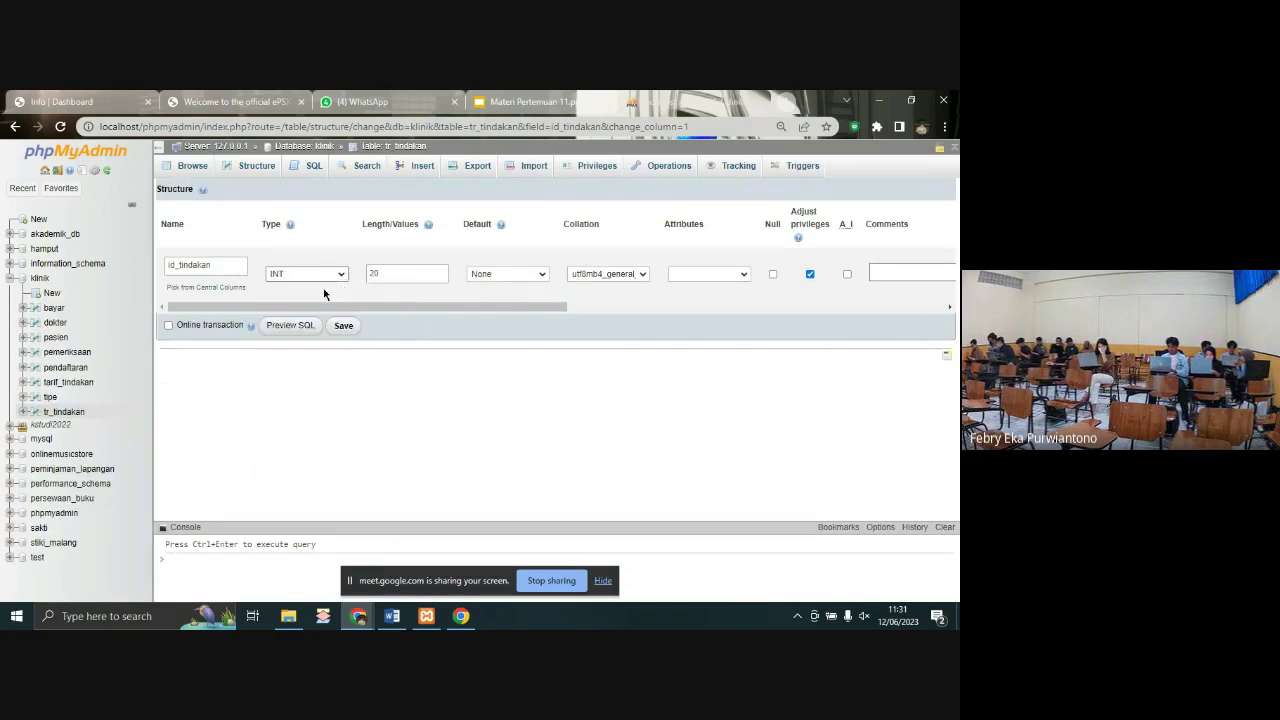
{"action": "left_click", "coordinate": [343, 325]}
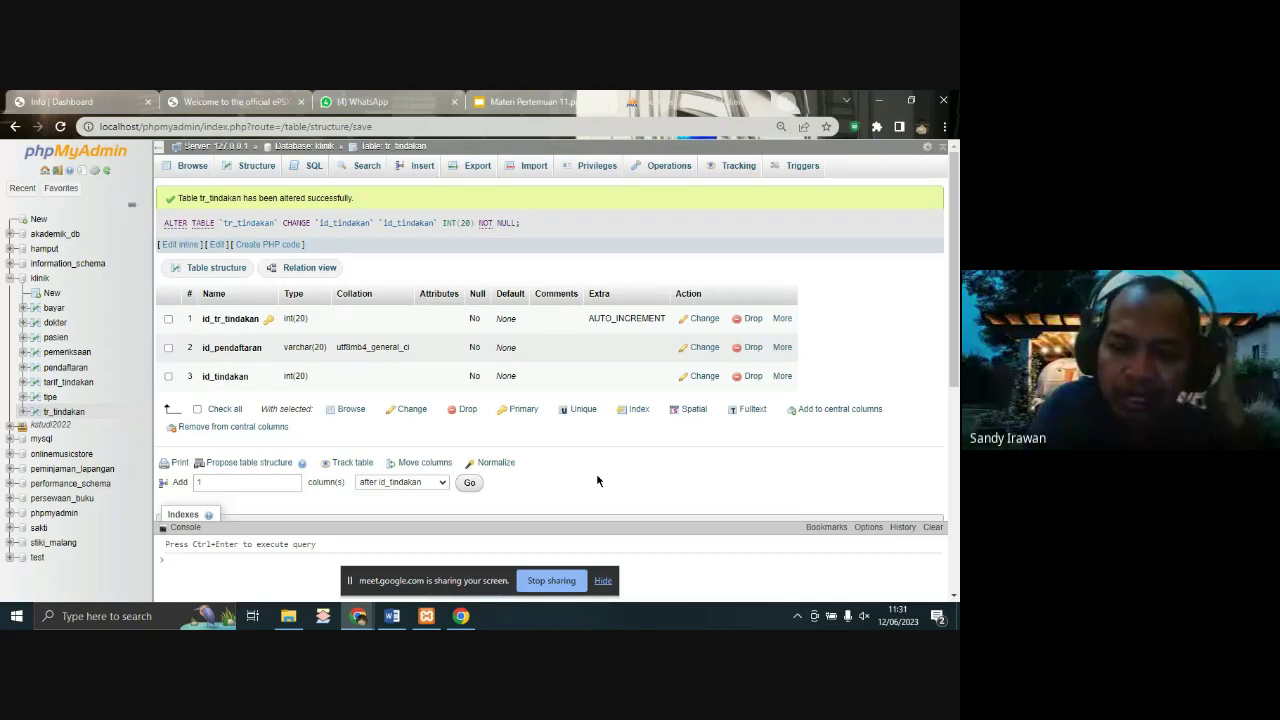
- Check the records and column structures of the pendaftaran and tarif_tindakan tables for their key column types
{"action": "left_click", "coordinate": [697, 350]}
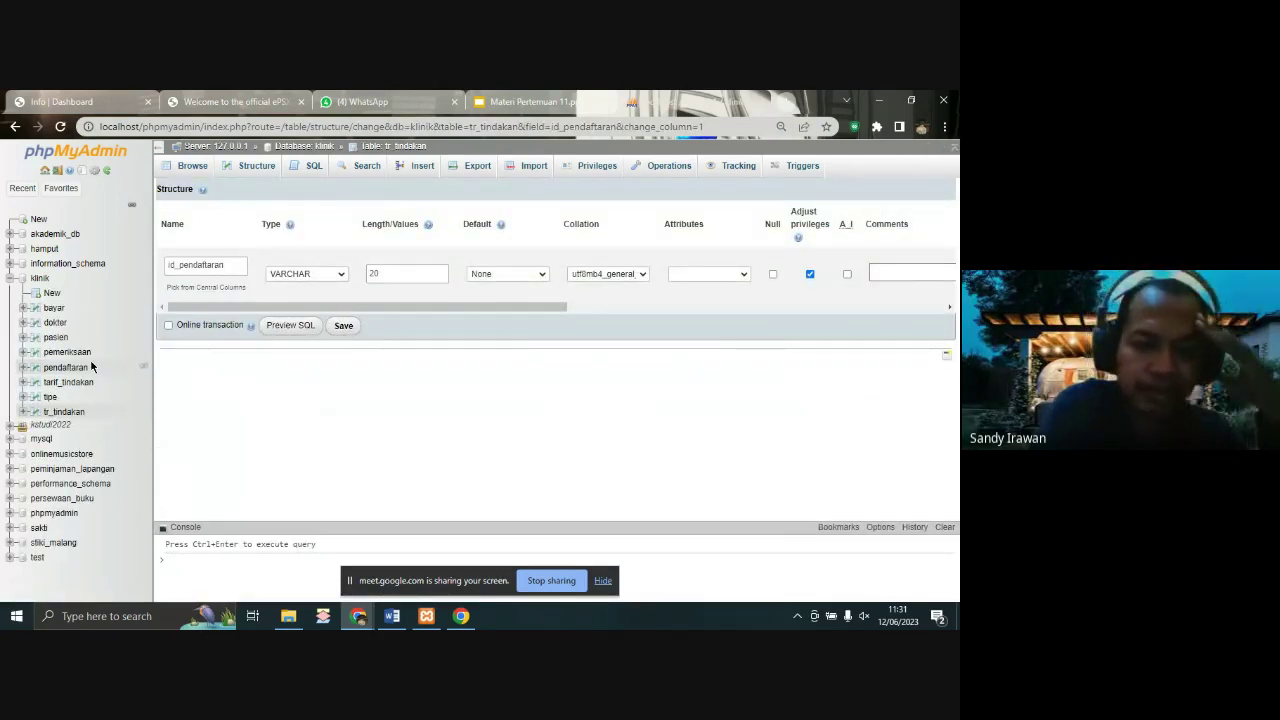
{"action": "left_click", "coordinate": [74, 368]}
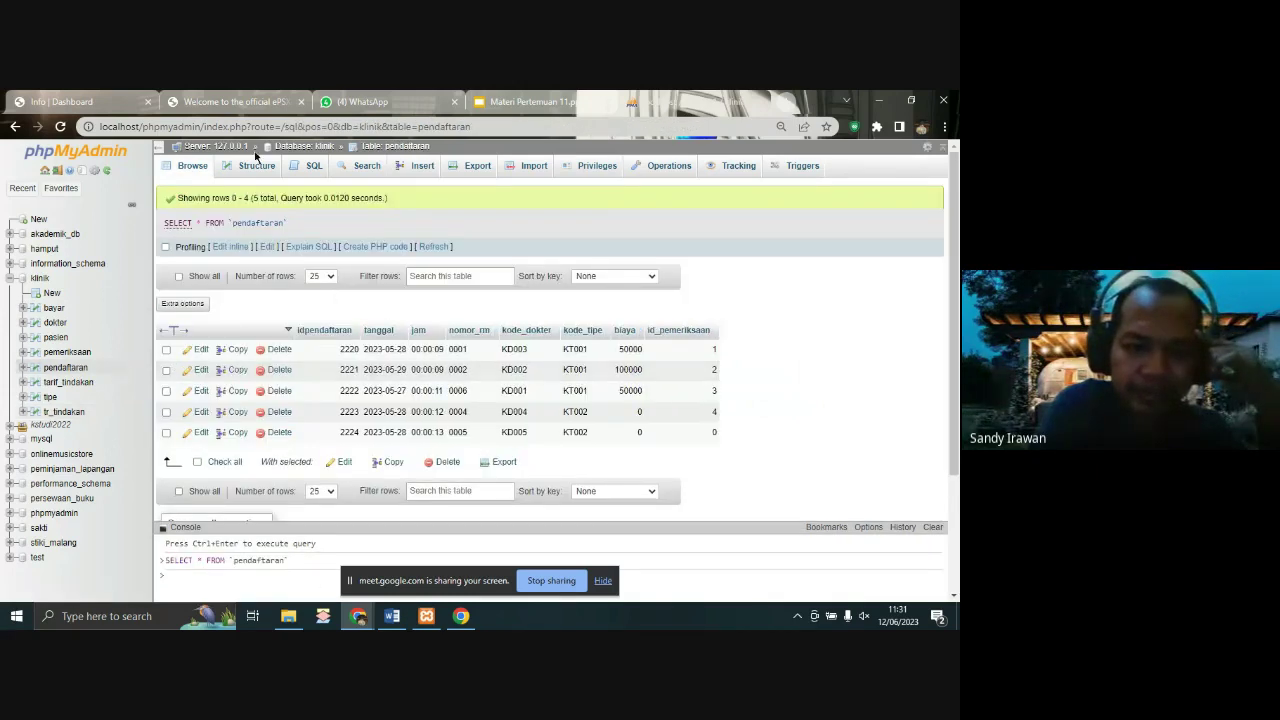
{"action": "left_click", "coordinate": [254, 166]}
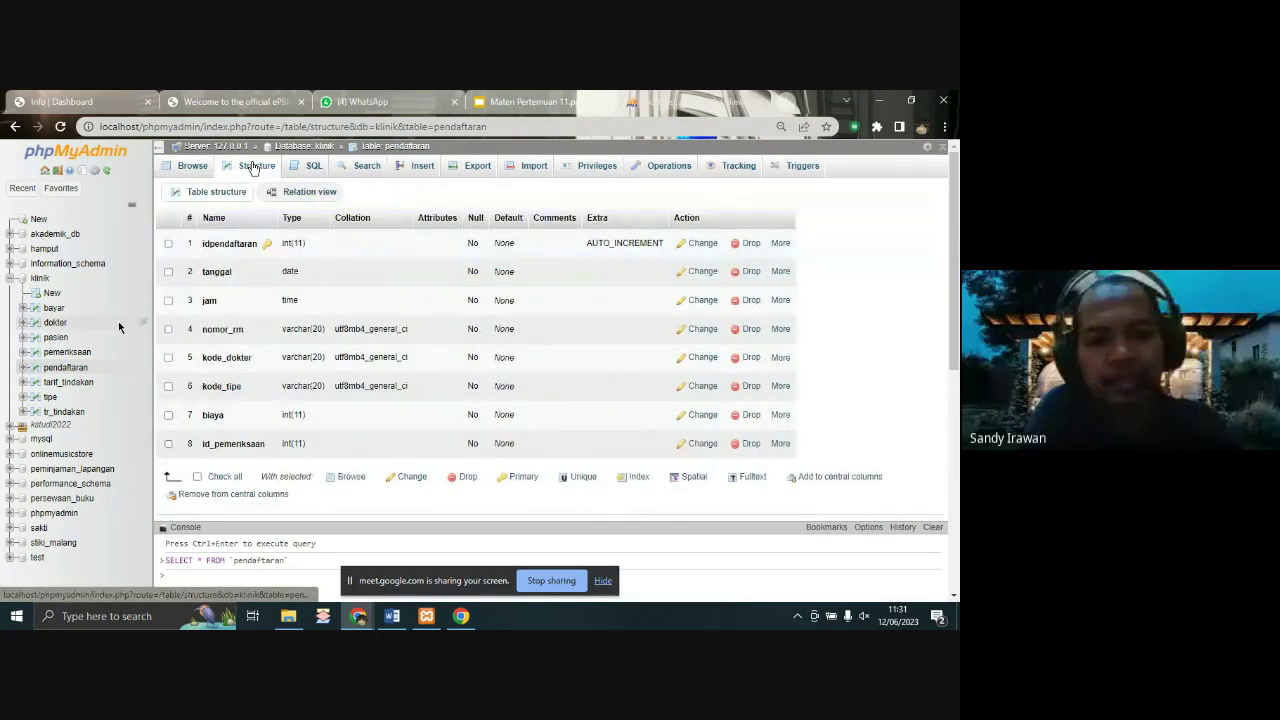
{"action": "left_click", "coordinate": [78, 390]}
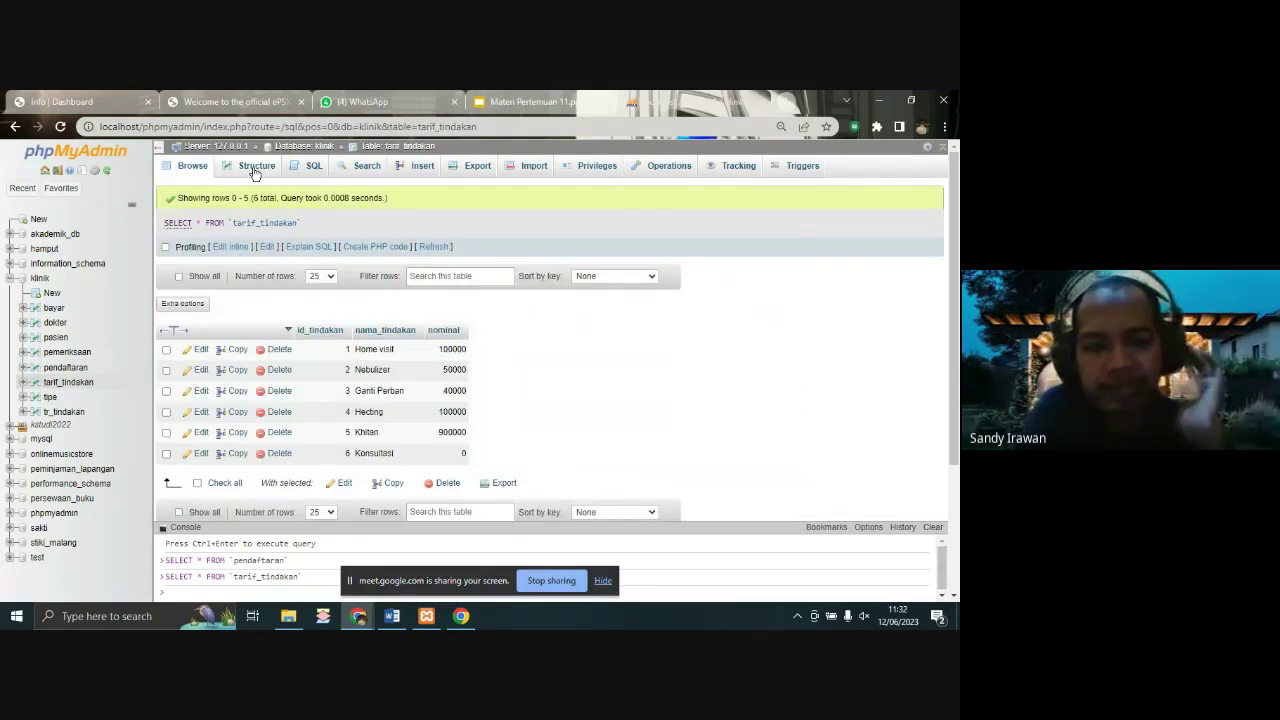
{"action": "left_click", "coordinate": [255, 170]}
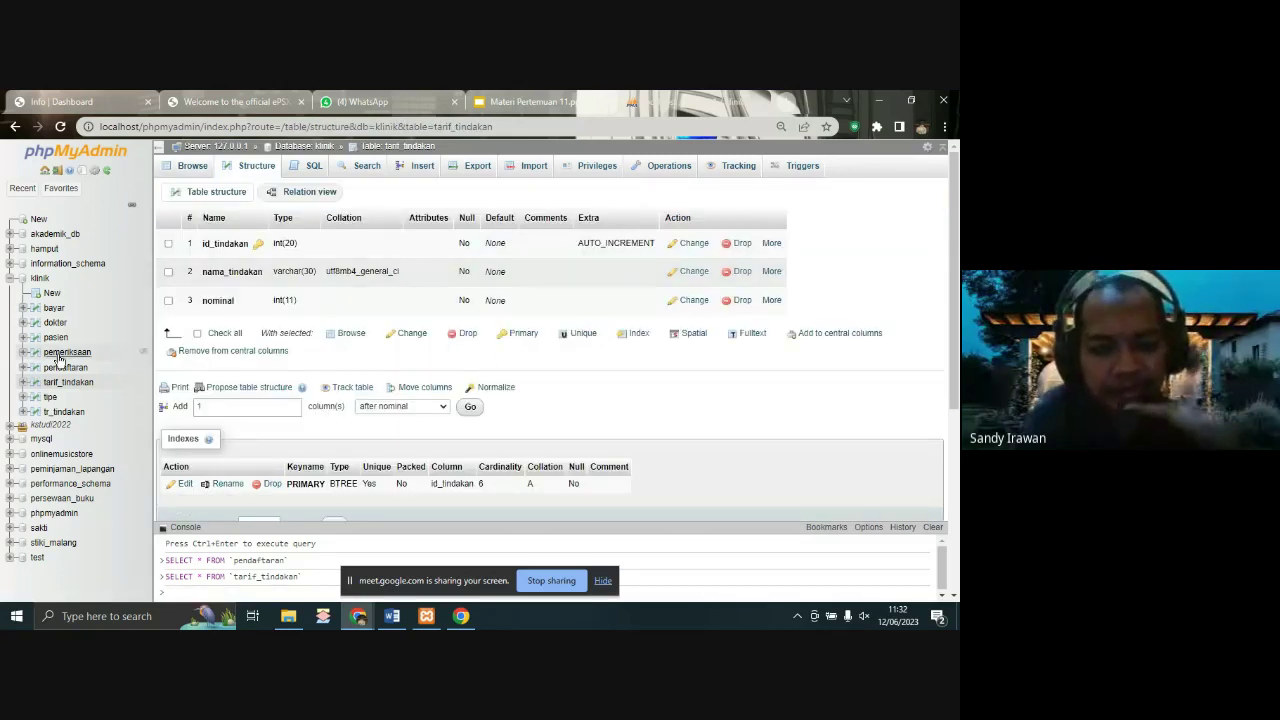
- In the tr_tindakan table, change the id_pendaftaran column to type INT and save it
{"action": "left_click", "coordinate": [70, 412]}
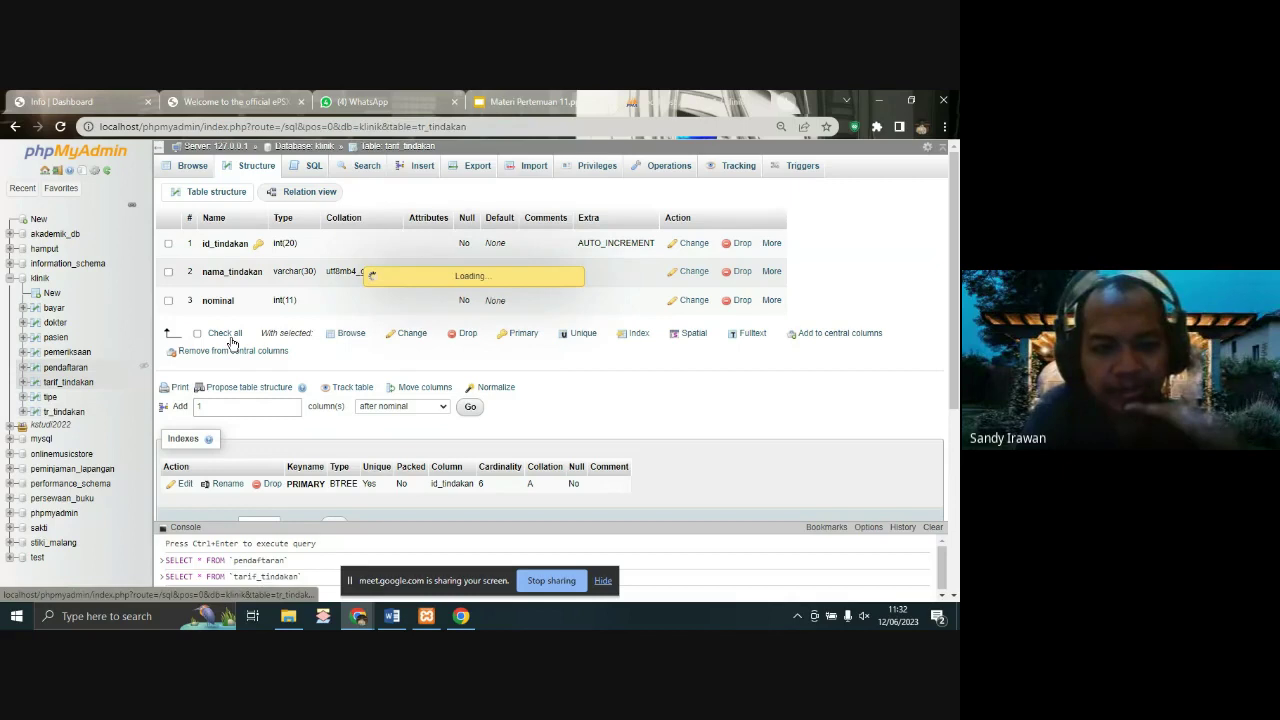
{"action": "left_click", "coordinate": [257, 165]}
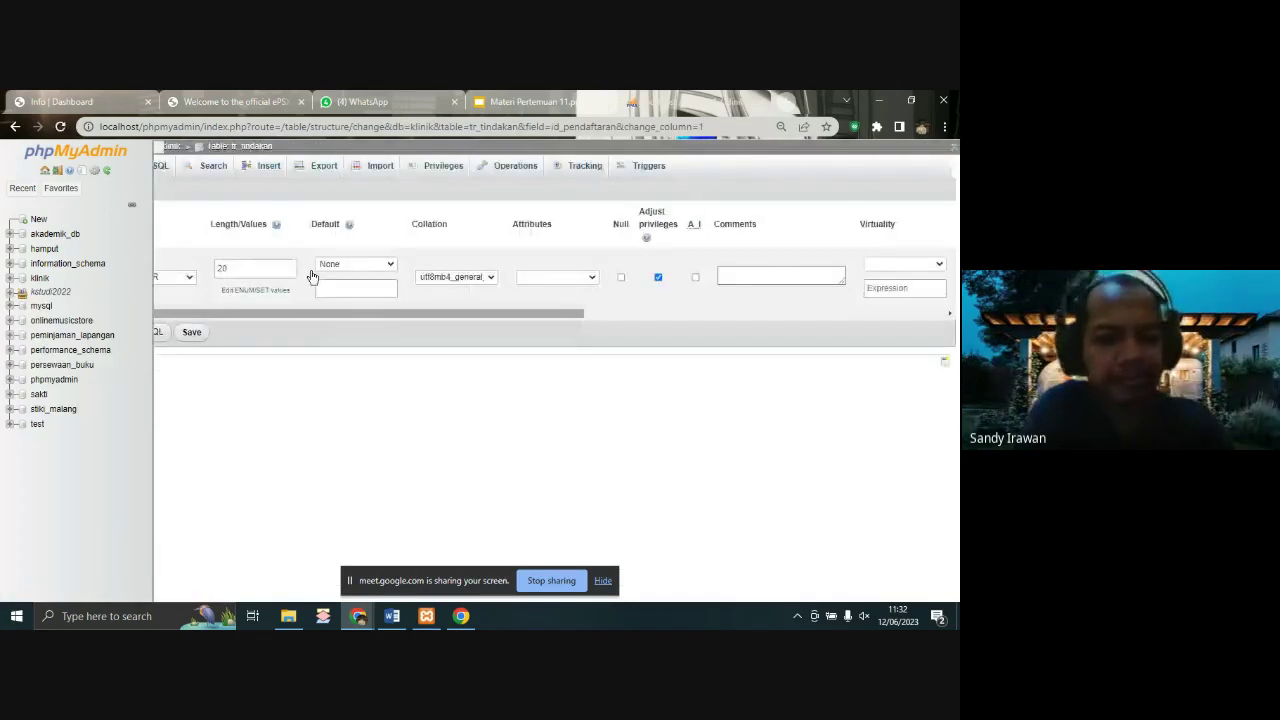
{"action": "left_click", "coordinate": [314, 274]}
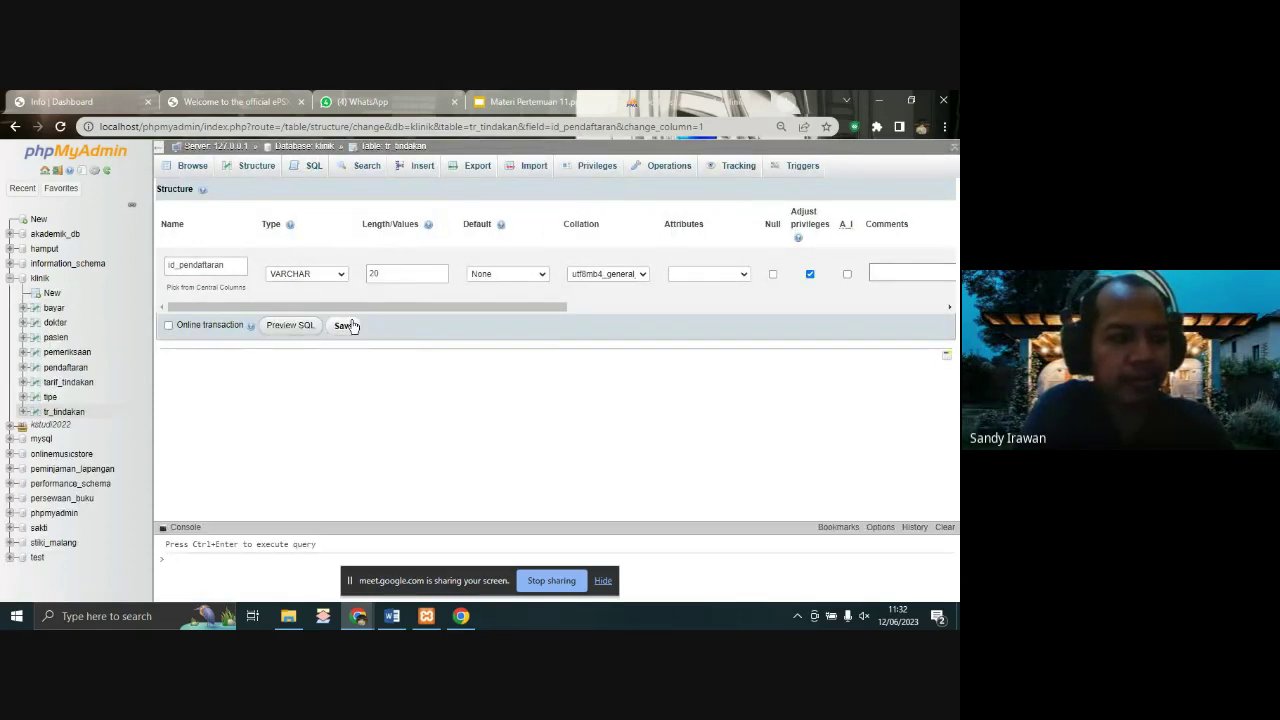
{"action": "left_click", "coordinate": [318, 276]}
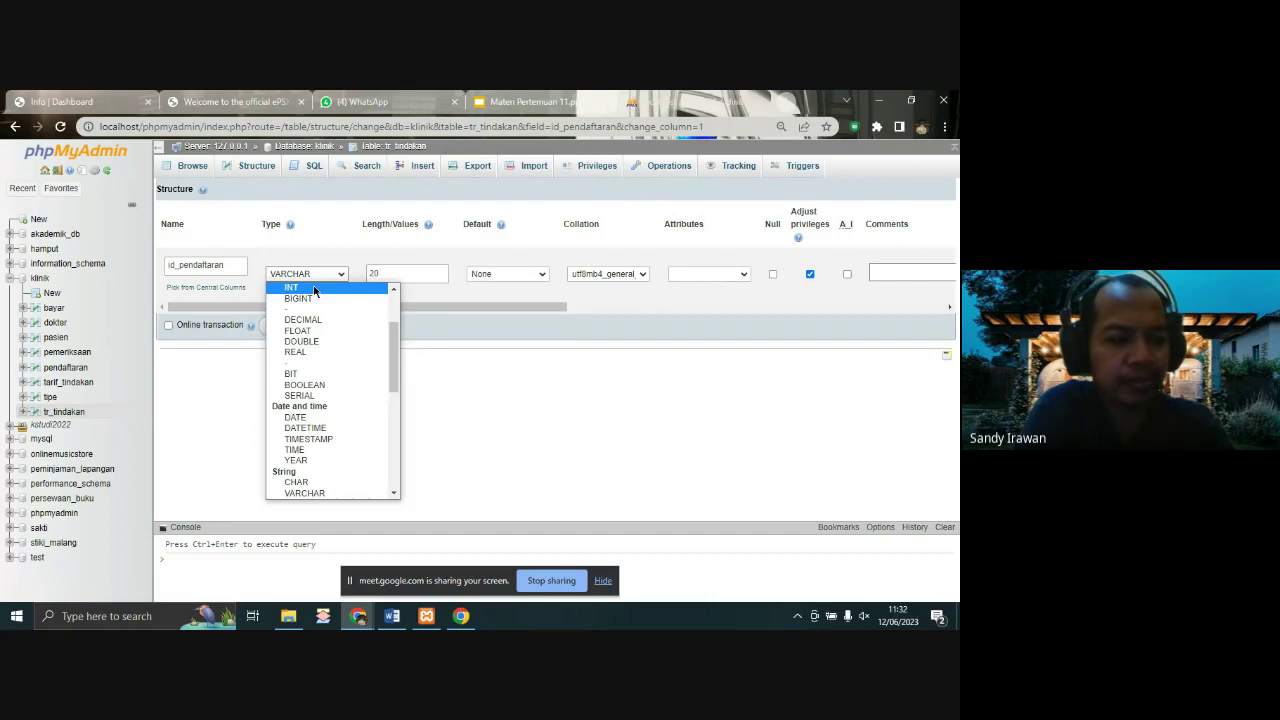
{"action": "left_click", "coordinate": [314, 289]}
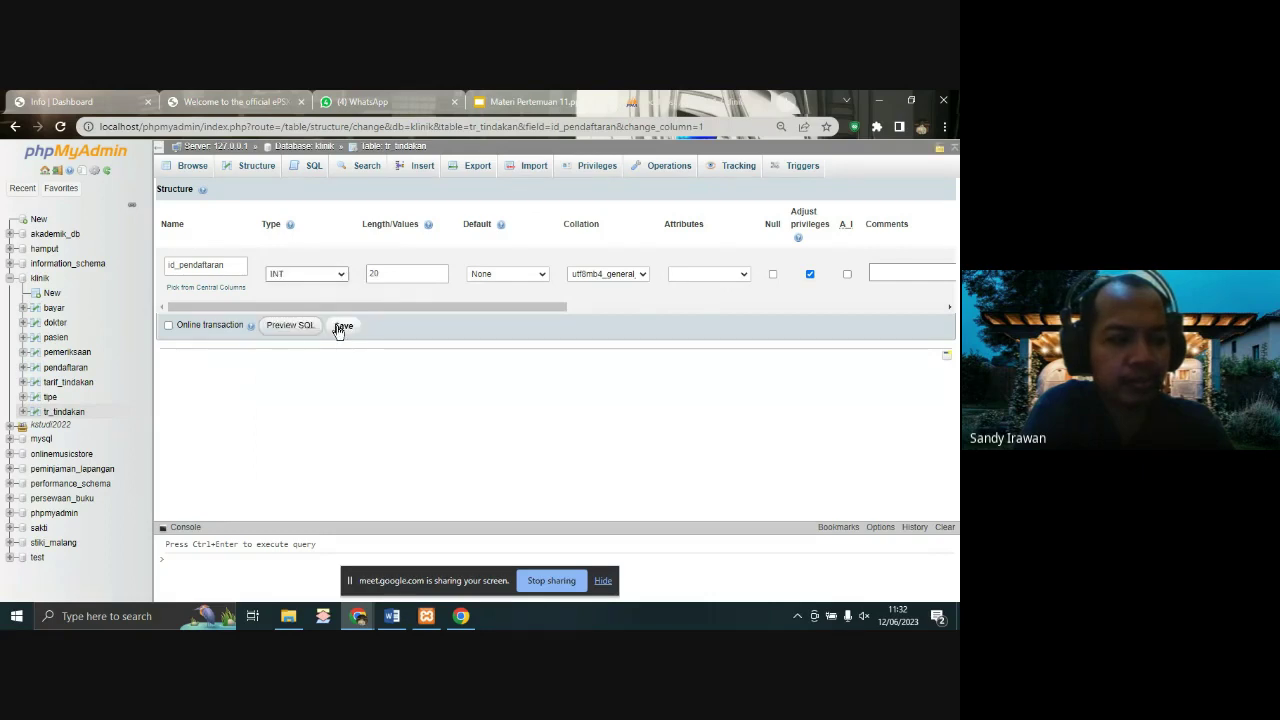
{"action": "left_click", "coordinate": [340, 328]}
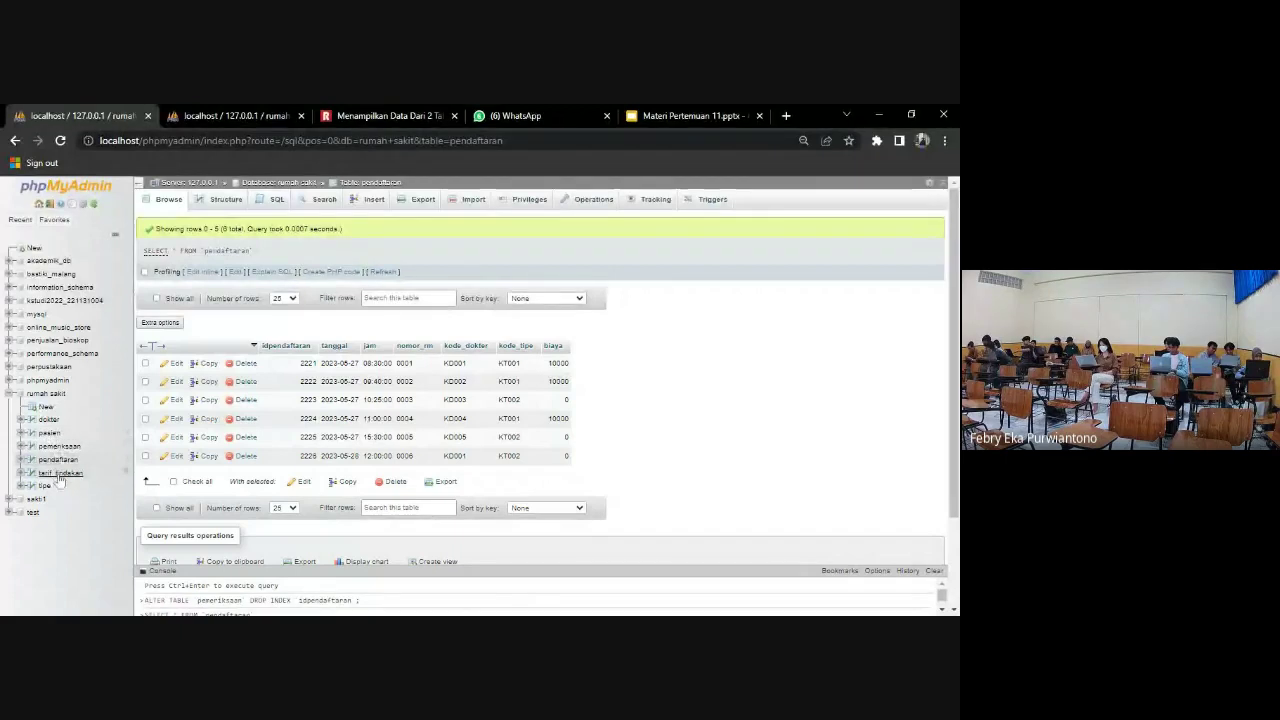
- Review the records and column structure of the tarif_tindakan table in the rumah sakit database
{"action": "left_click", "coordinate": [52, 485]}
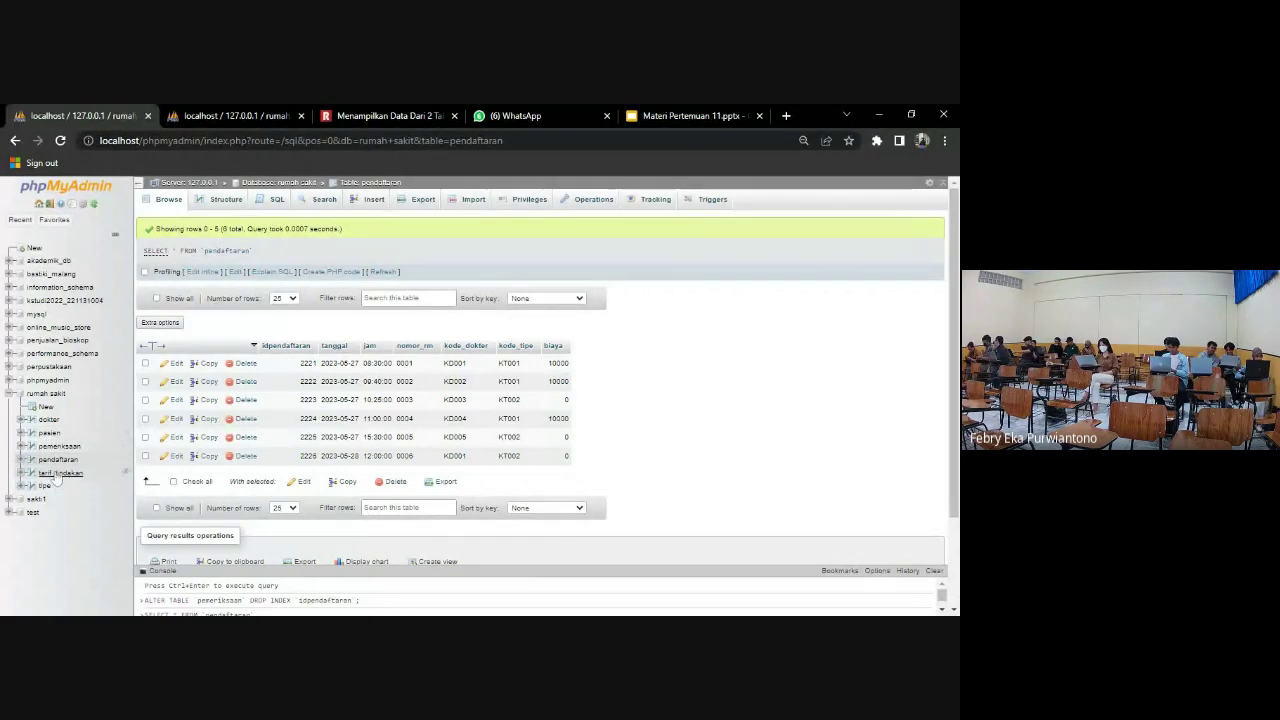
{"action": "left_click", "coordinate": [57, 477]}
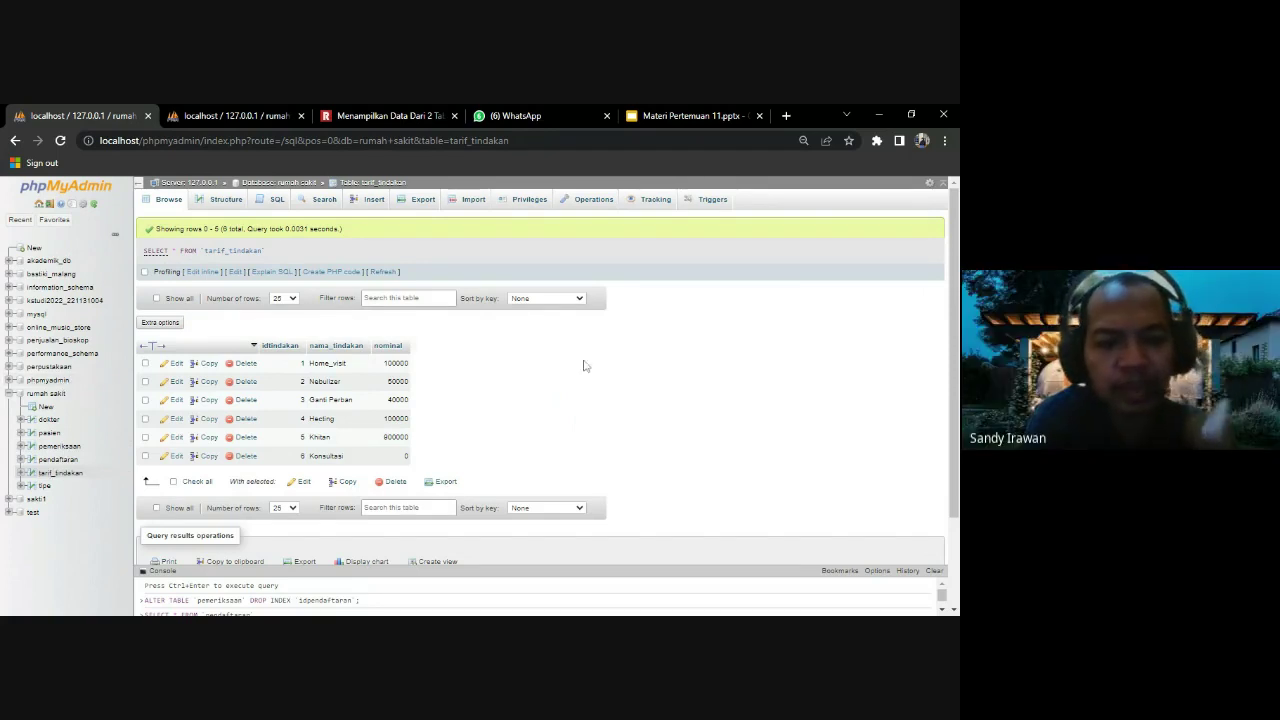
{"action": "left_click", "coordinate": [228, 202]}
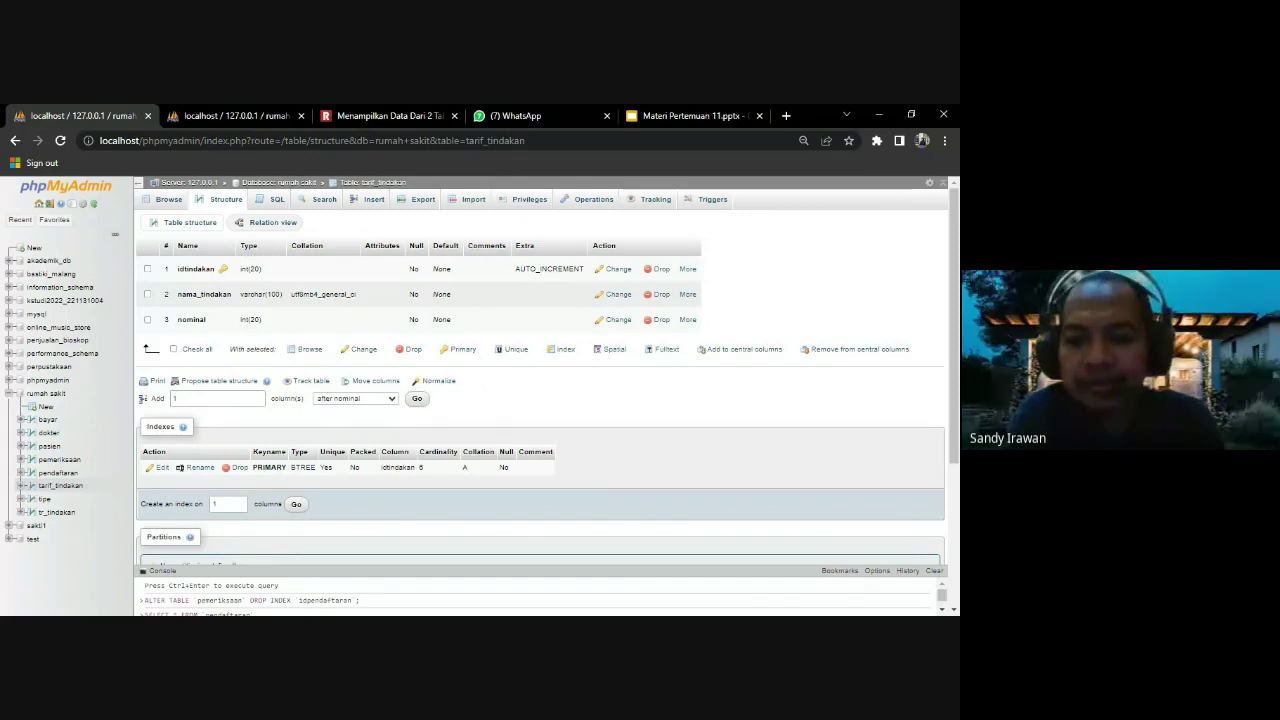
- In the rumah sakit database's tr_tindakan table, change the idpendaftaran column to type INT and save it
{"action": "left_click", "coordinate": [60, 513]}
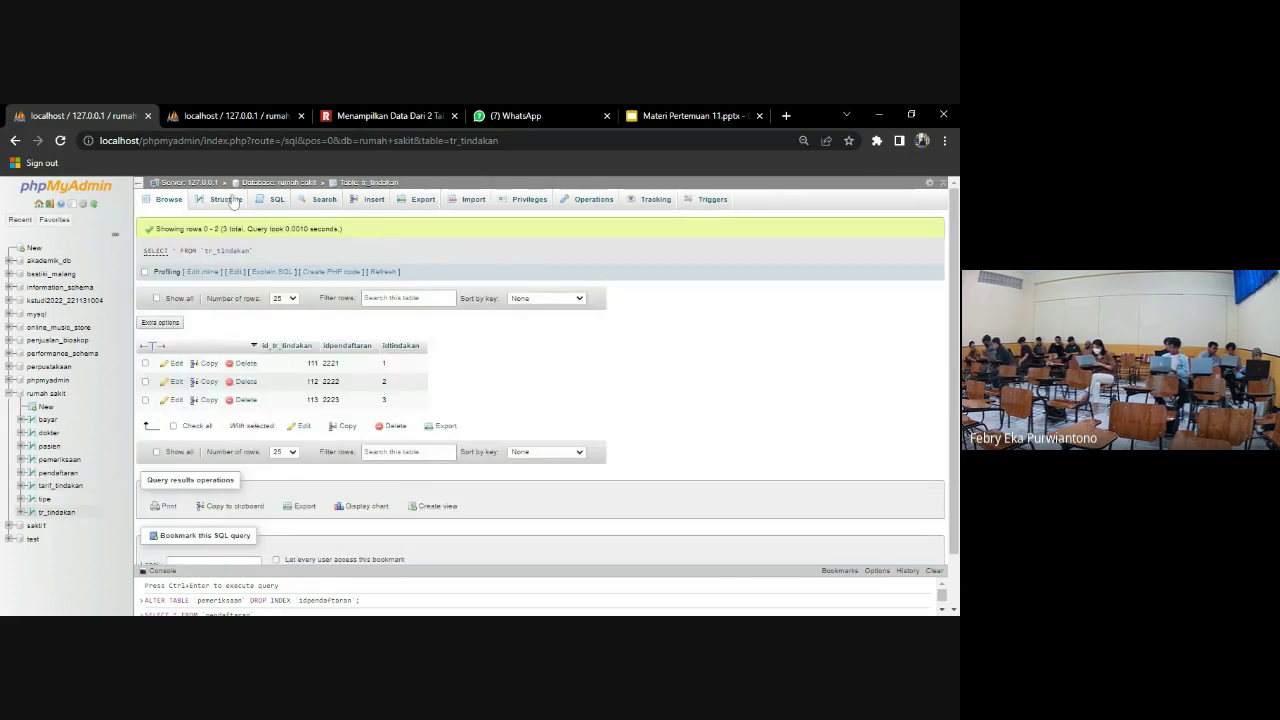
{"action": "left_click", "coordinate": [228, 199]}
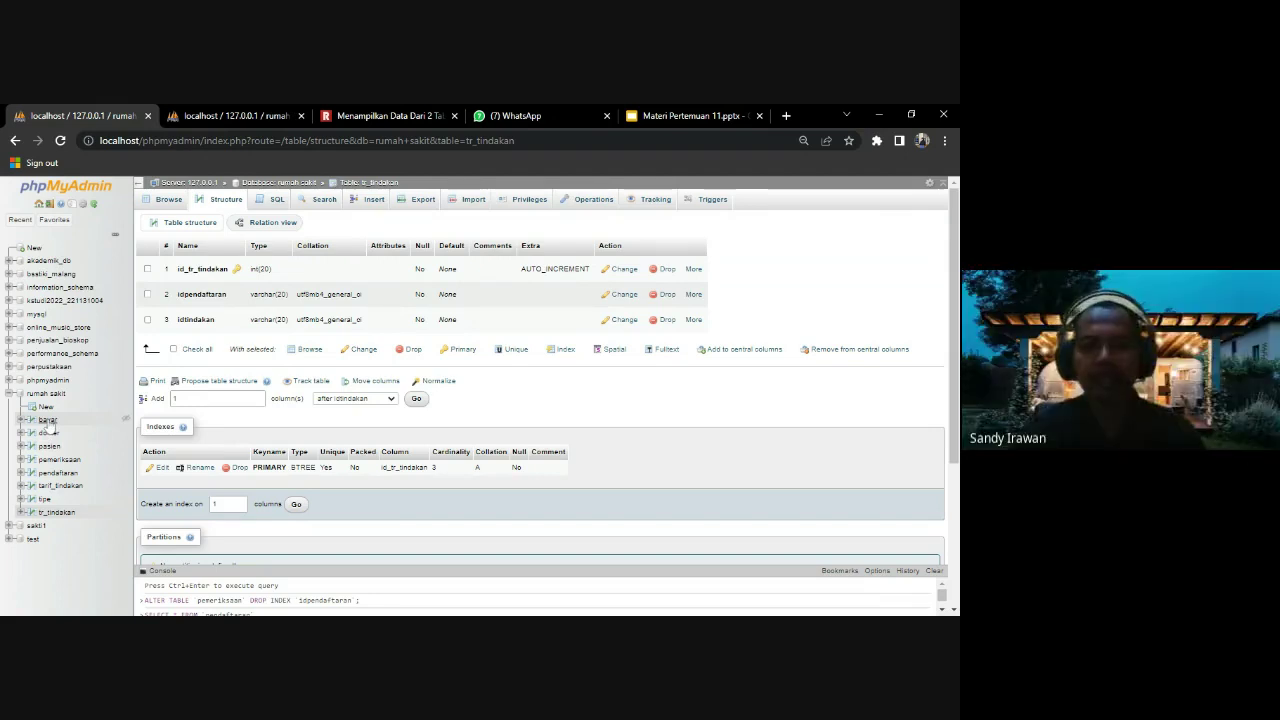
{"action": "left_click", "coordinate": [623, 295]}
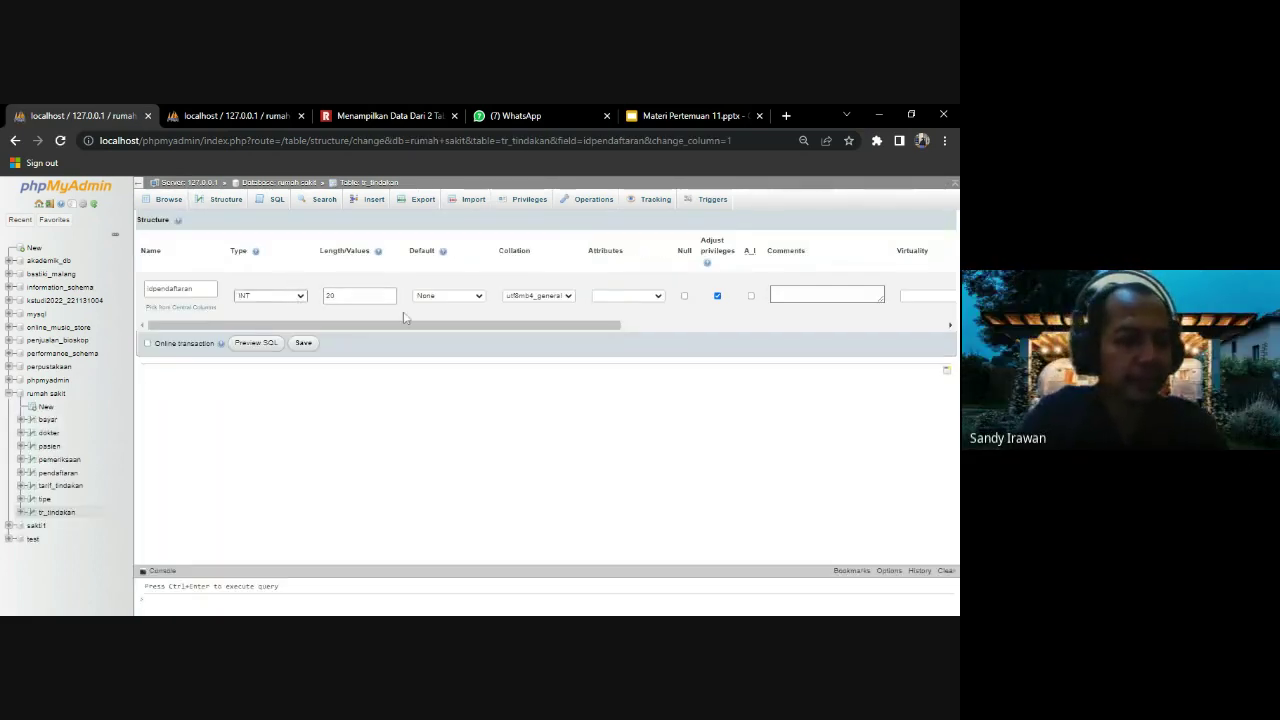
{"action": "left_click", "coordinate": [304, 344]}
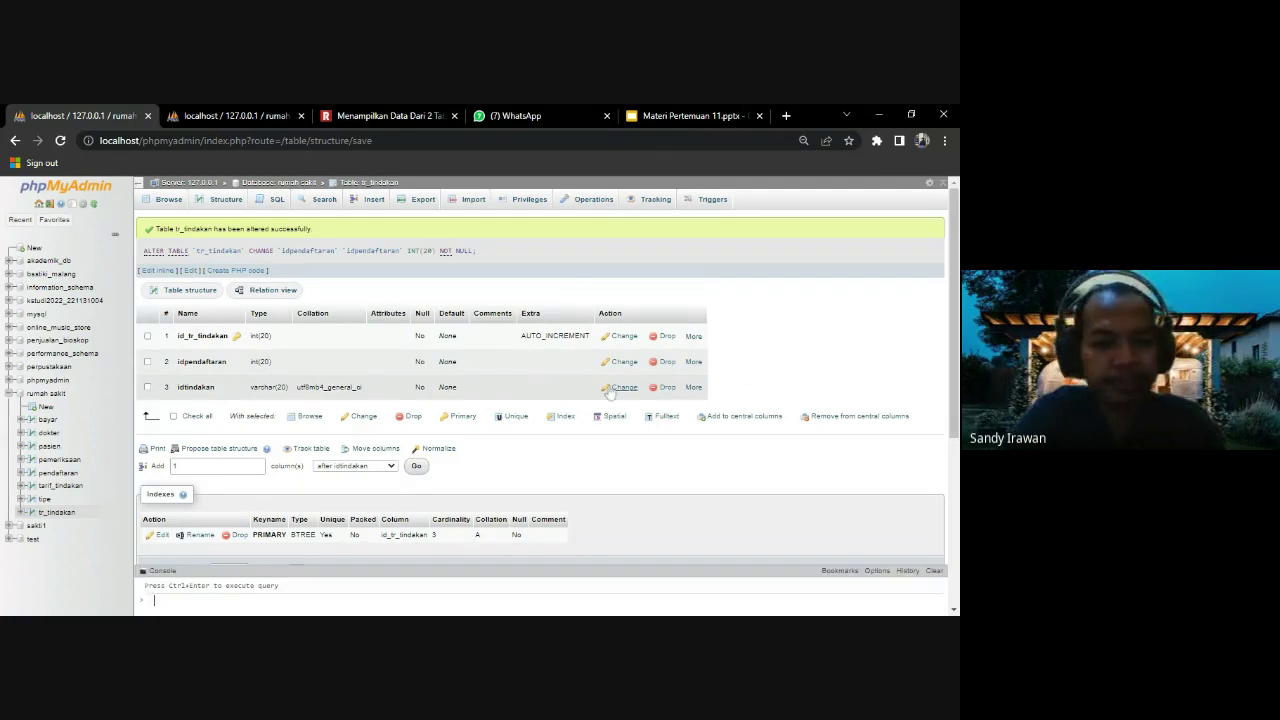
- Change the idtindakan column of the rumah sakit database's tr_tindakan table to type INT and save it
{"action": "left_click", "coordinate": [612, 389]}
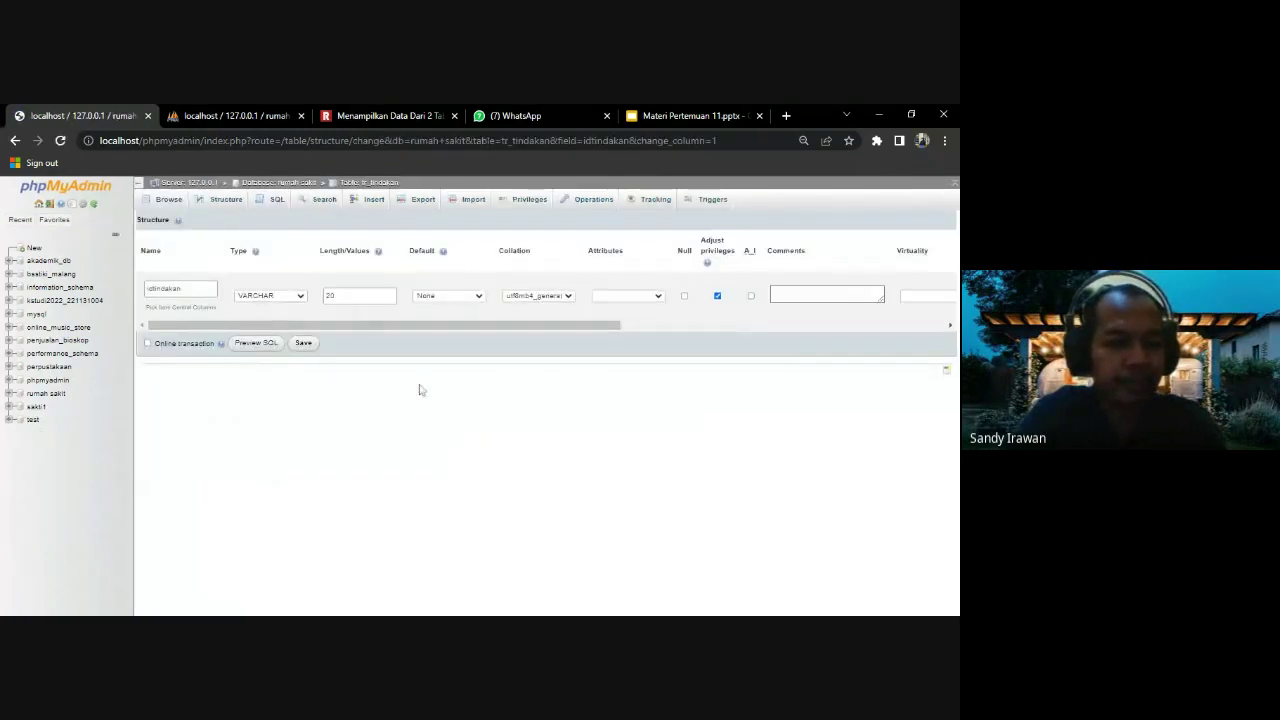
{"action": "left_click", "coordinate": [289, 296]}
{"action": "left_click", "coordinate": [289, 301]}
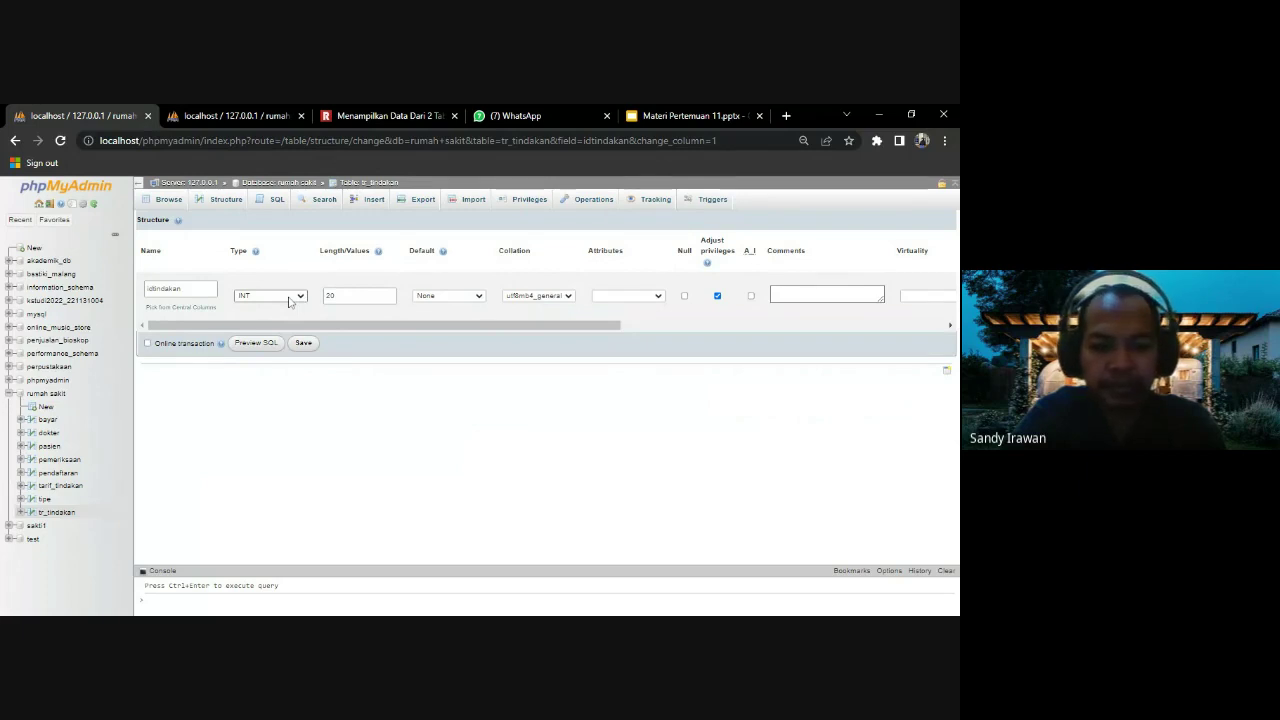
{"action": "left_click", "coordinate": [302, 343]}
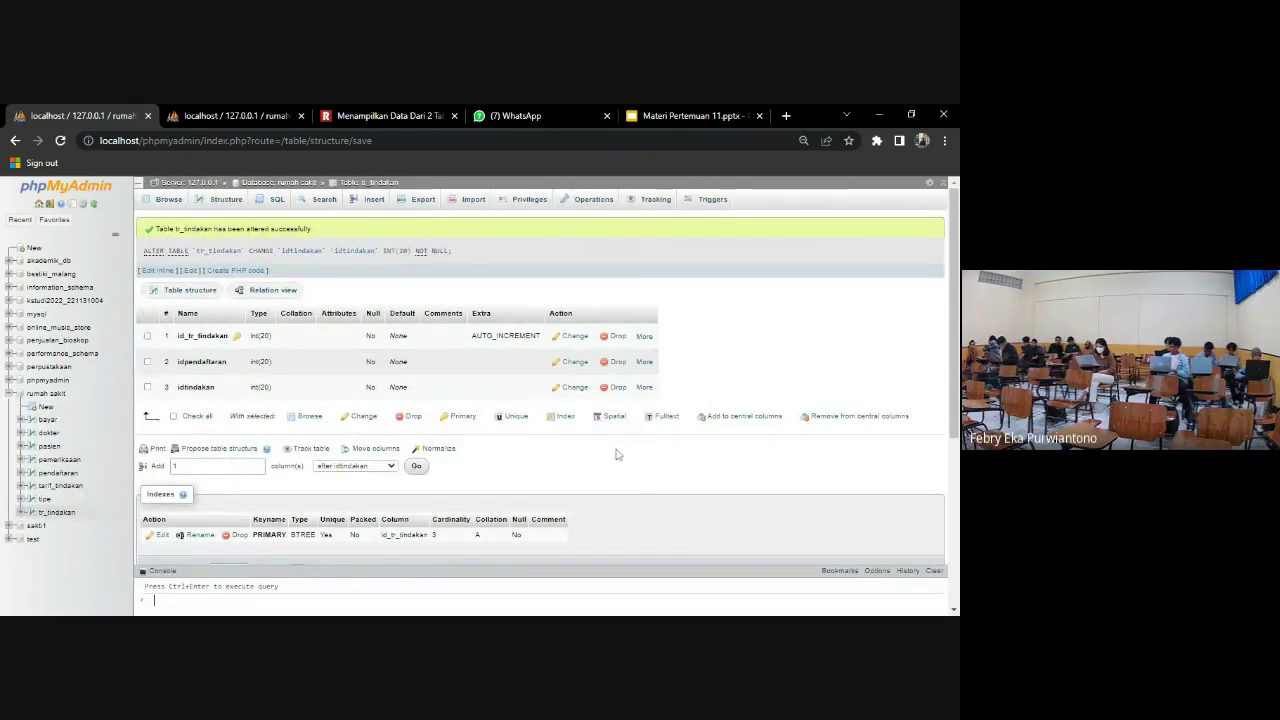
- In the rumah sakit database's bayar table, change the idpendaftaran column to type INT and save it
{"action": "left_click", "coordinate": [55, 421]}
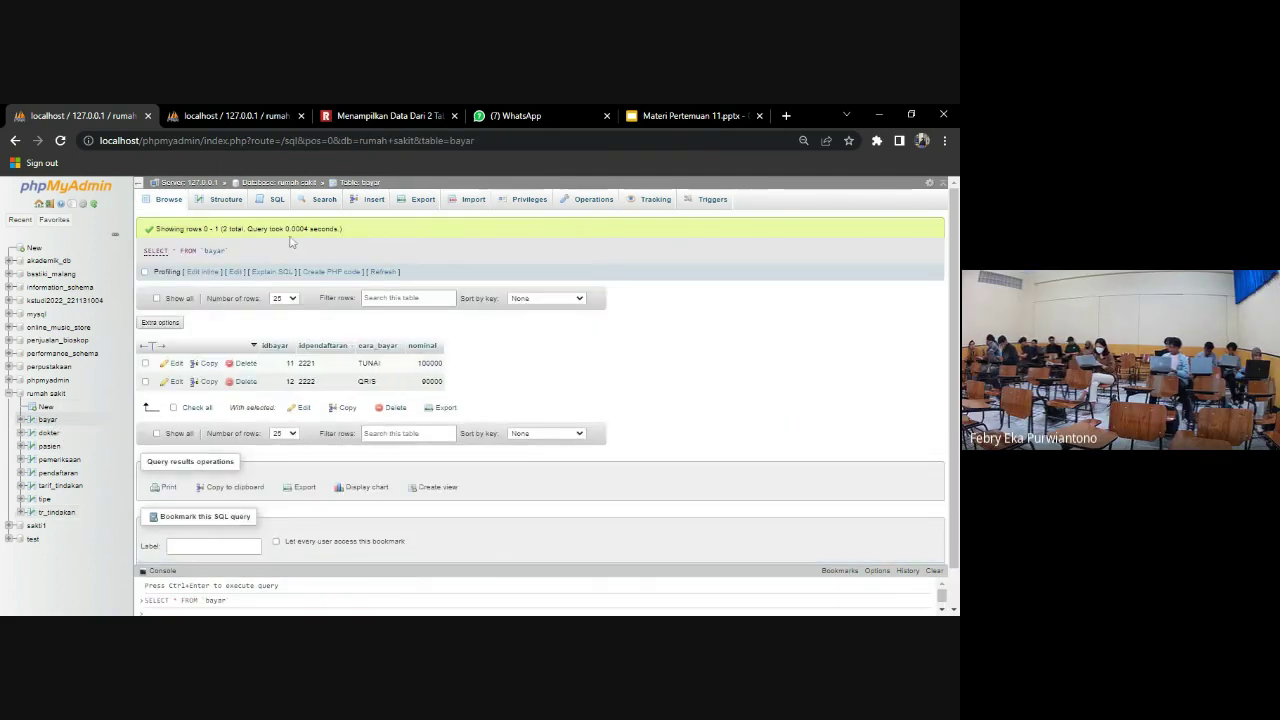
{"action": "left_click", "coordinate": [225, 201]}
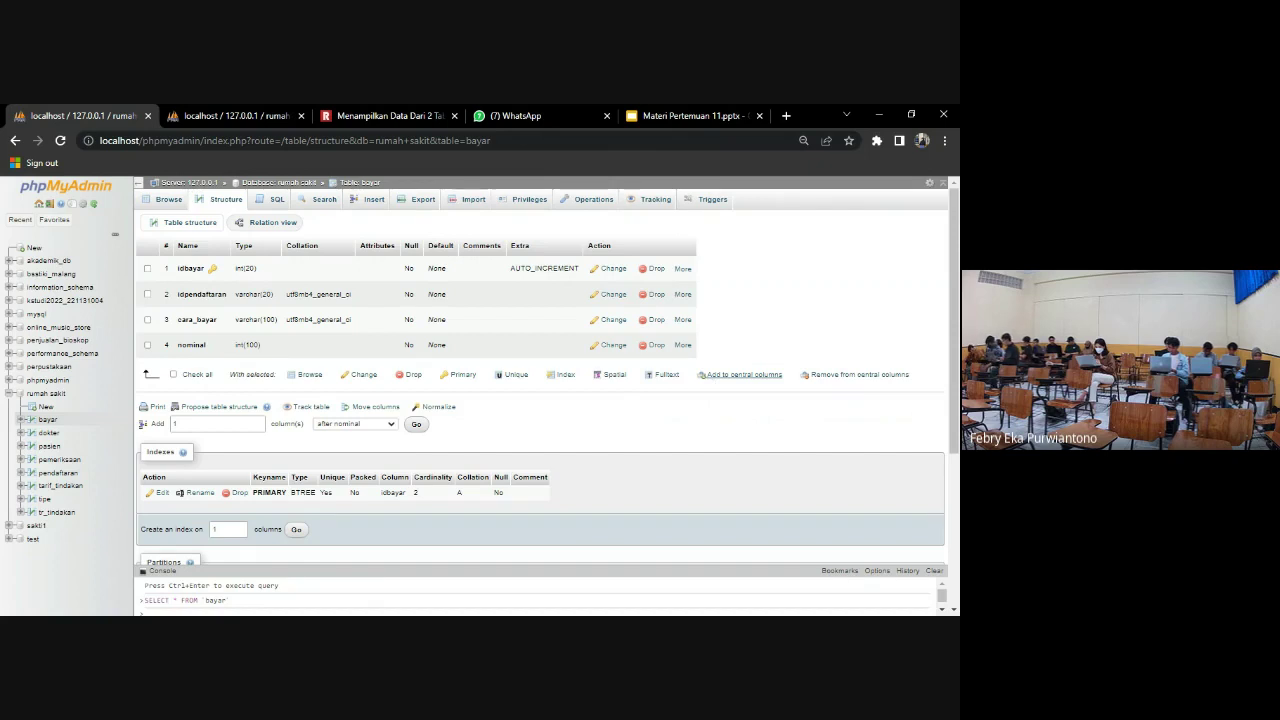
{"action": "left_click", "coordinate": [615, 298]}
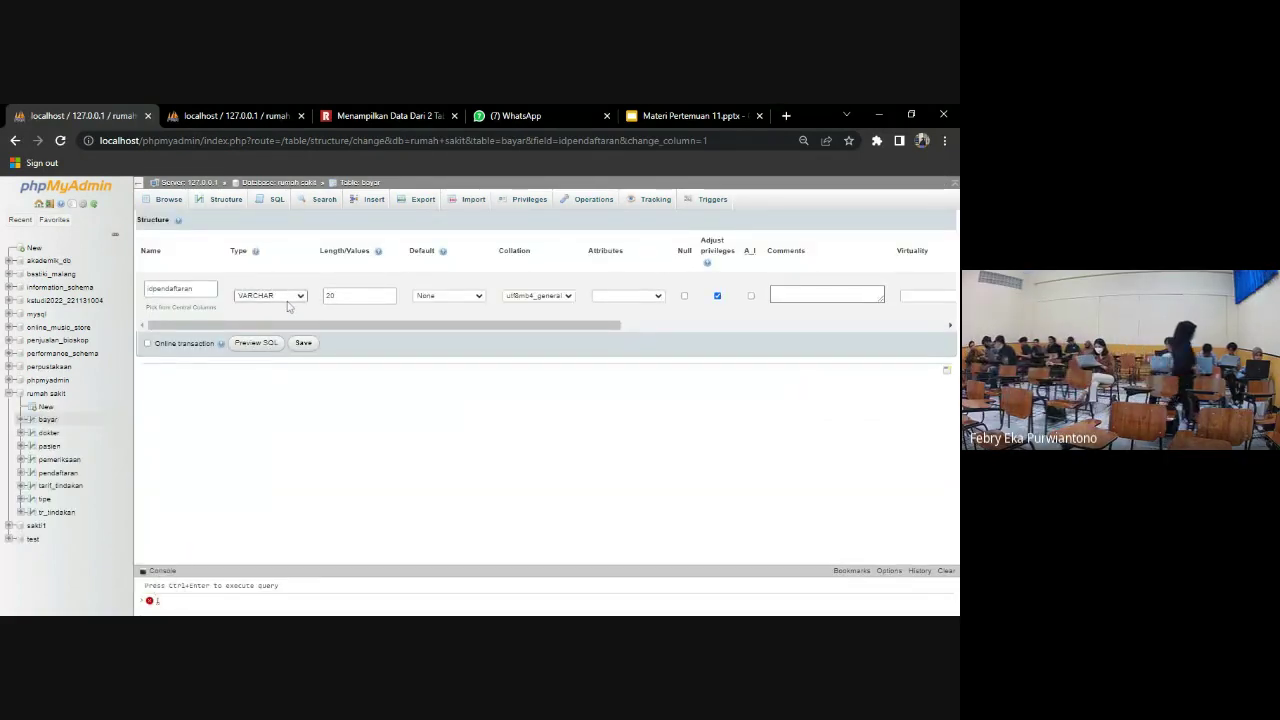
{"action": "left_click", "coordinate": [290, 310]}
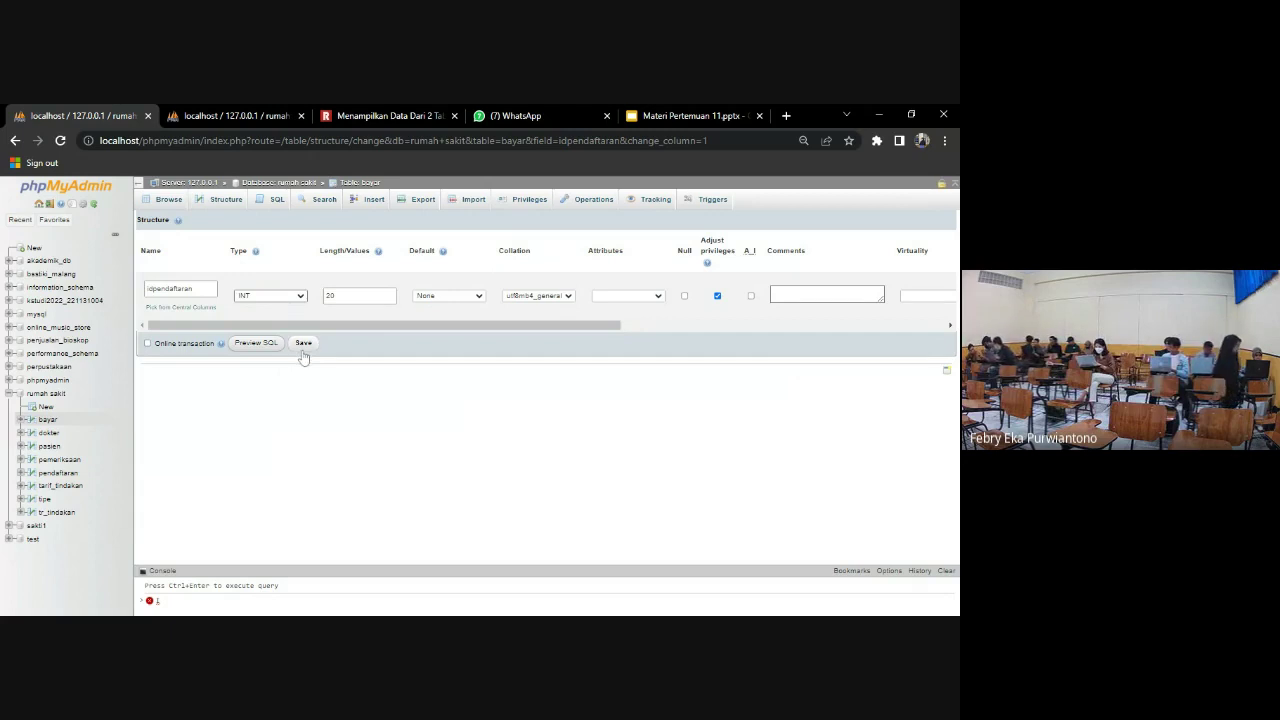
{"action": "left_click", "coordinate": [302, 347]}
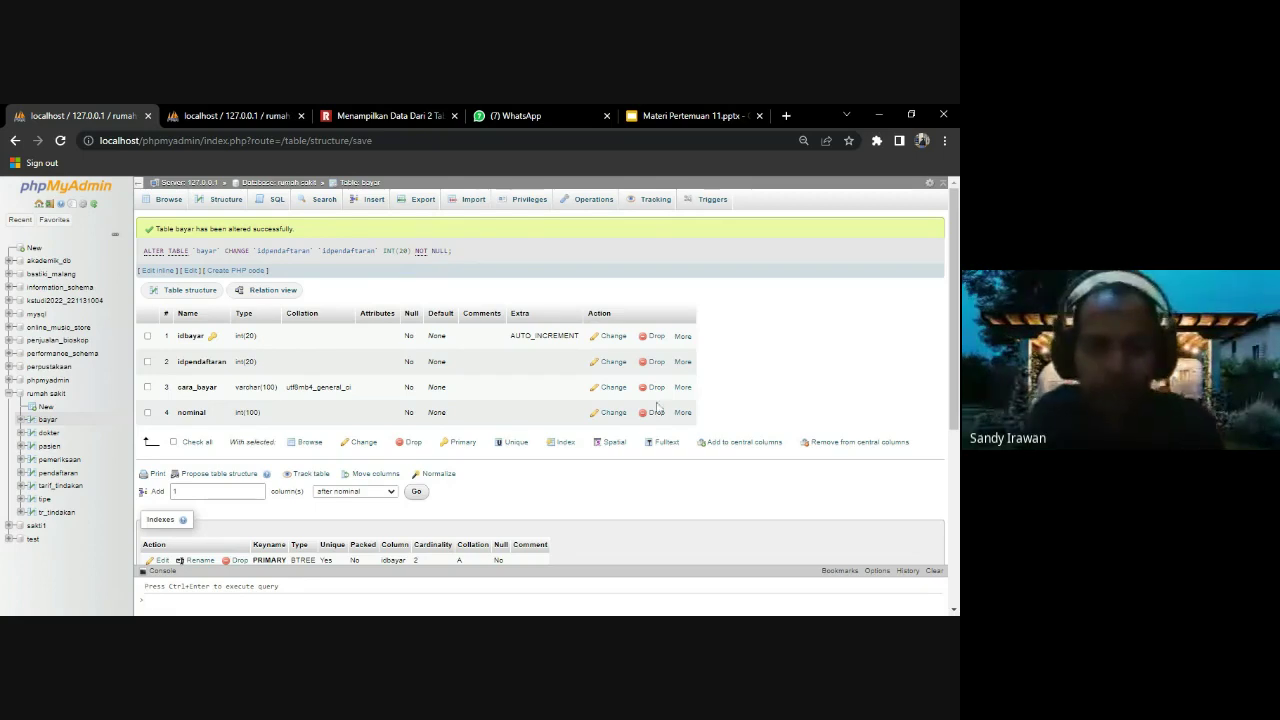
{"action": "left_click", "coordinate": [507, 113]}
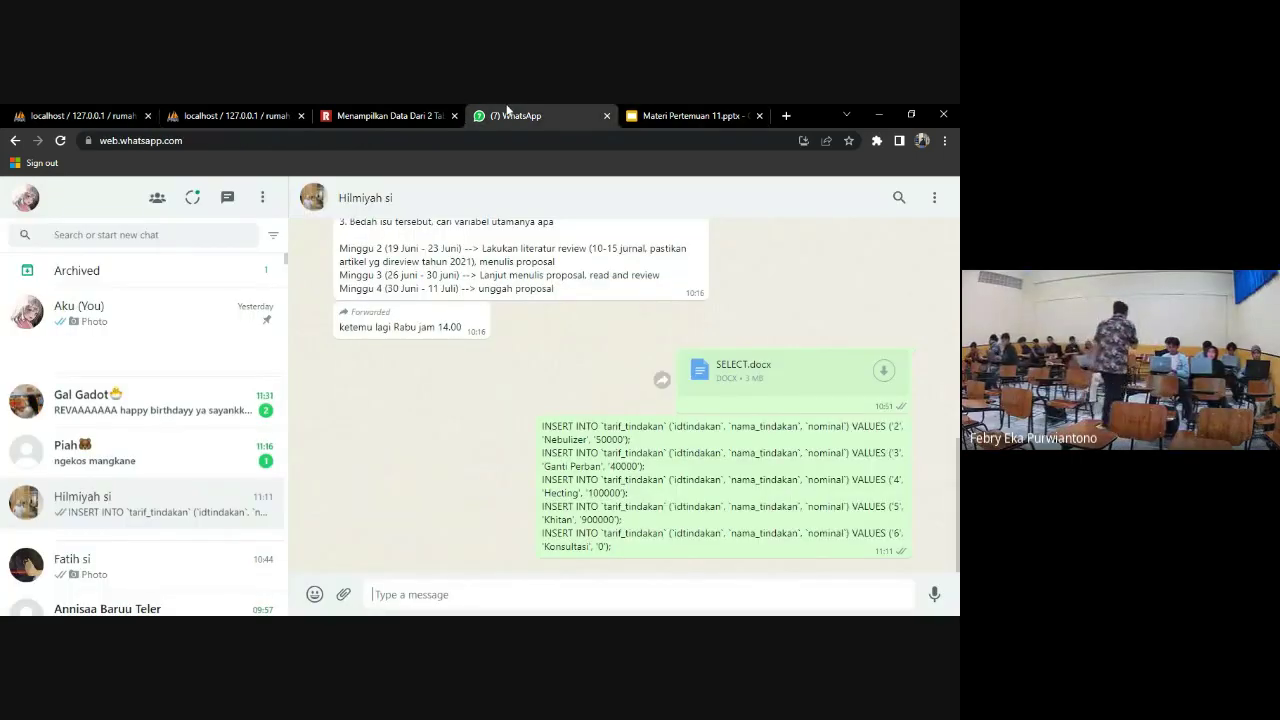
{"action": "left_click", "coordinate": [643, 114]}
{"action": "left_click", "coordinate": [514, 114]}
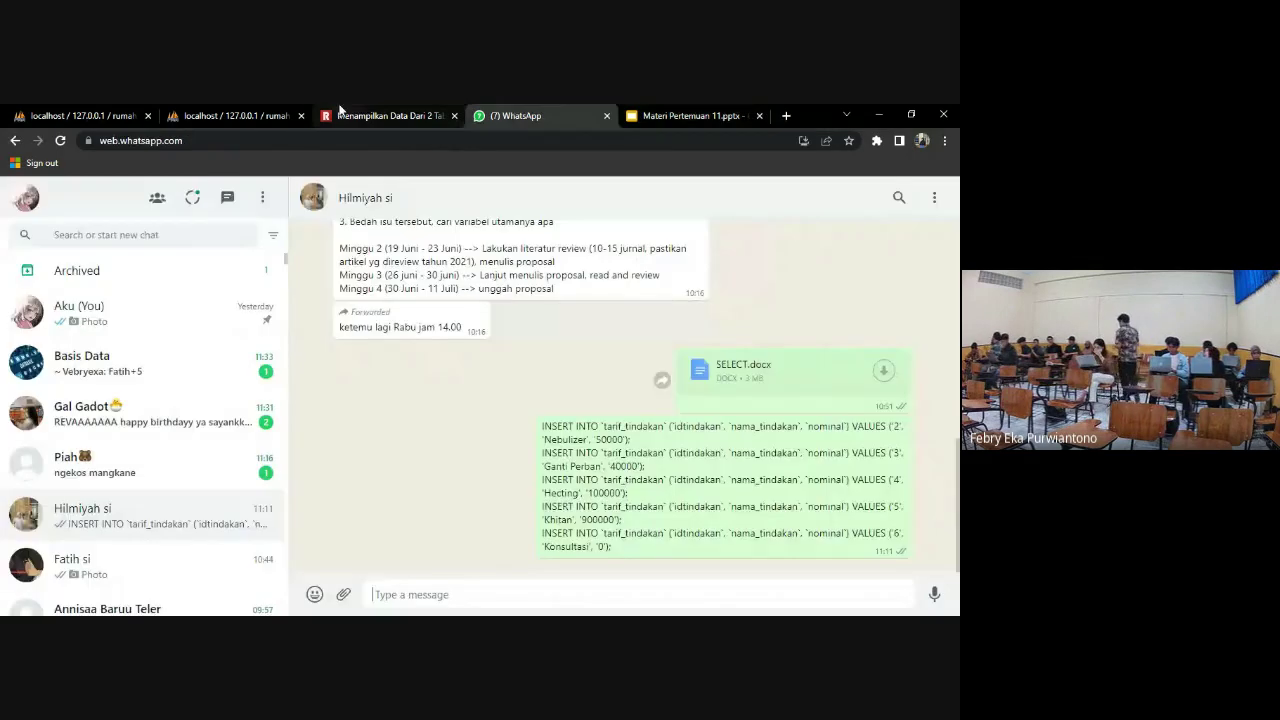
{"action": "left_click", "coordinate": [340, 112]}
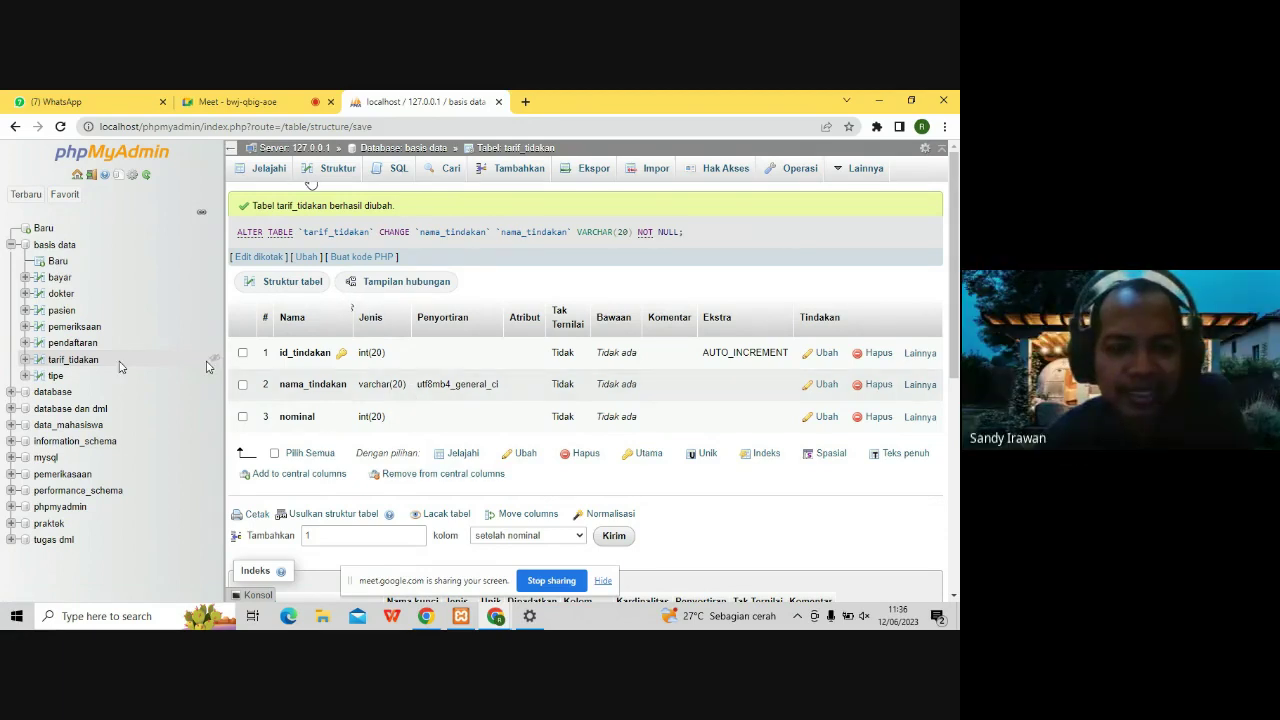
- Look through the basis data database's table list and its options for a way to rename the tarif_tidakan table
{"action": "left_click", "coordinate": [88, 362]}
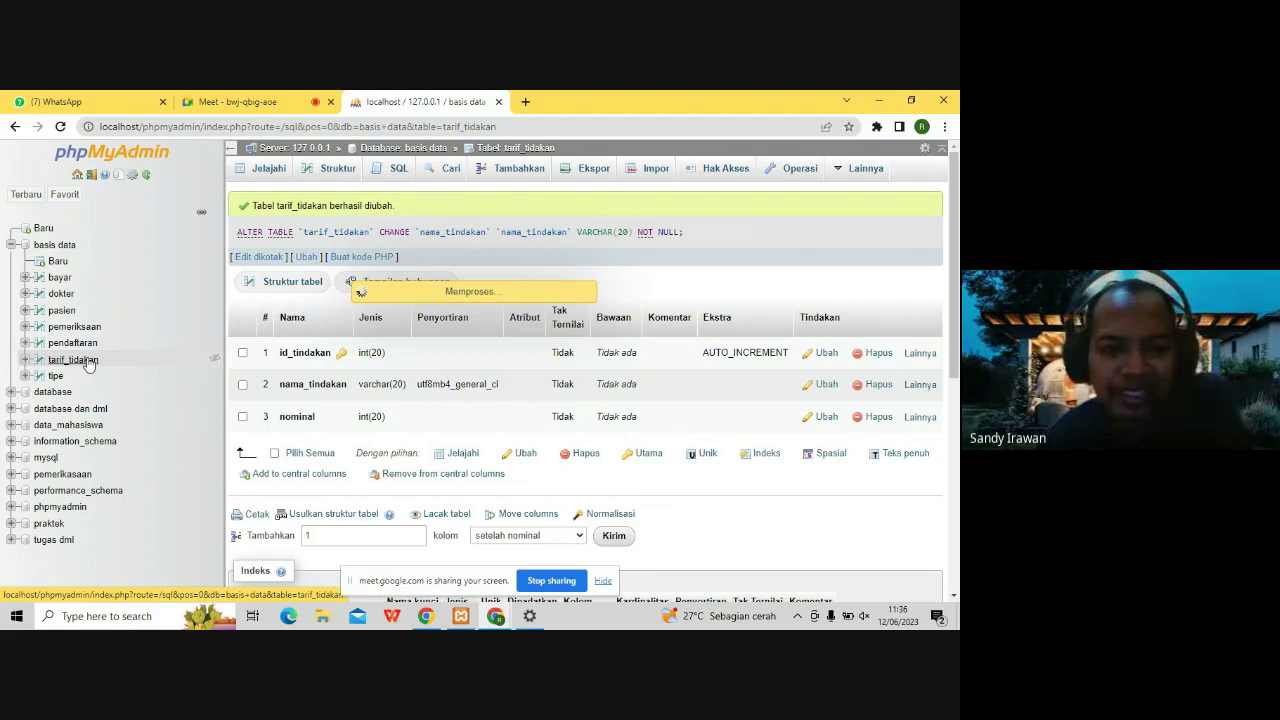
{"action": "left_click", "coordinate": [44, 251]}
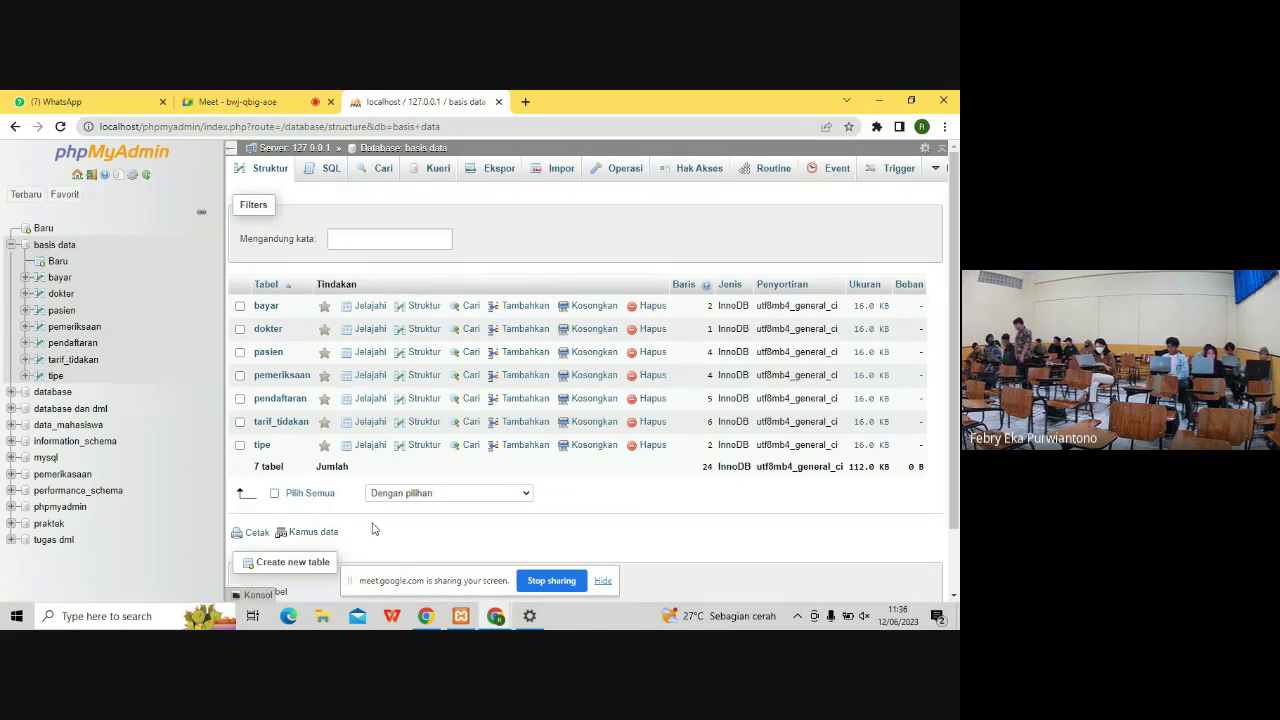
{"action": "scroll", "coordinate": [373, 528], "scroll_direction": "down", "scroll_amount": 1}
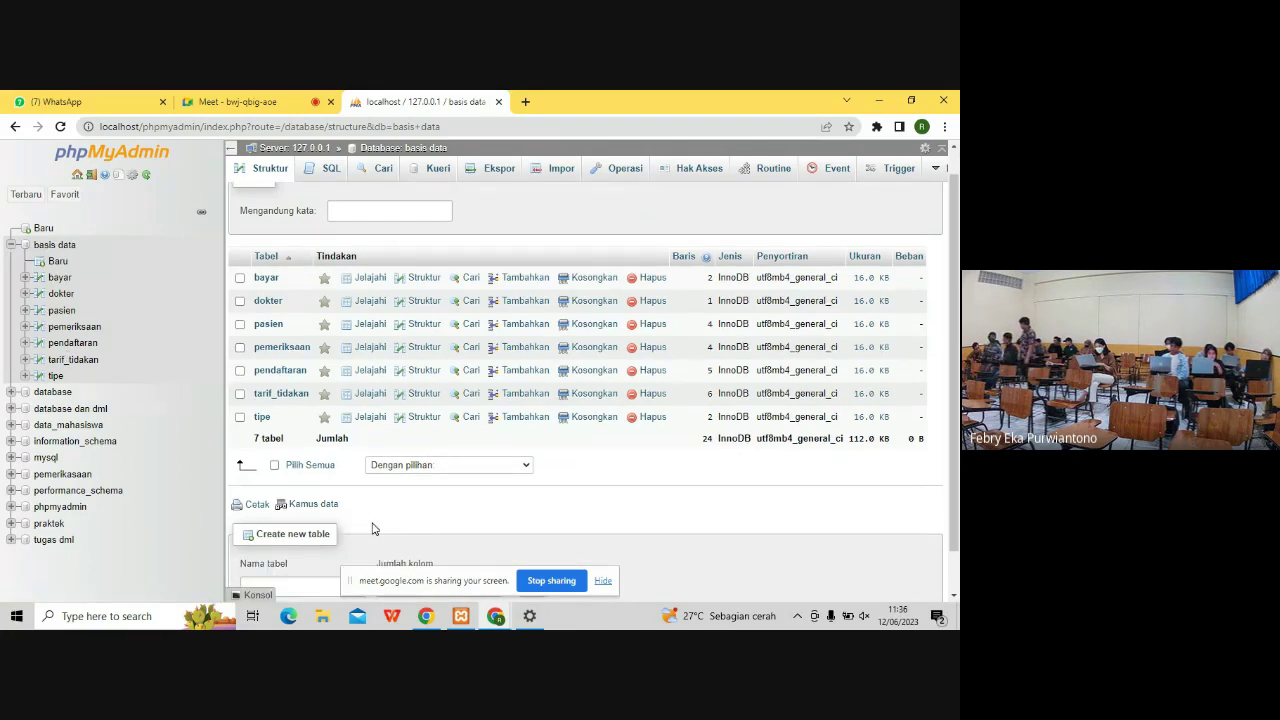
{"action": "scroll", "coordinate": [365, 530], "scroll_direction": "up", "scroll_amount": 1}
{"action": "left_click", "coordinate": [240, 421]}
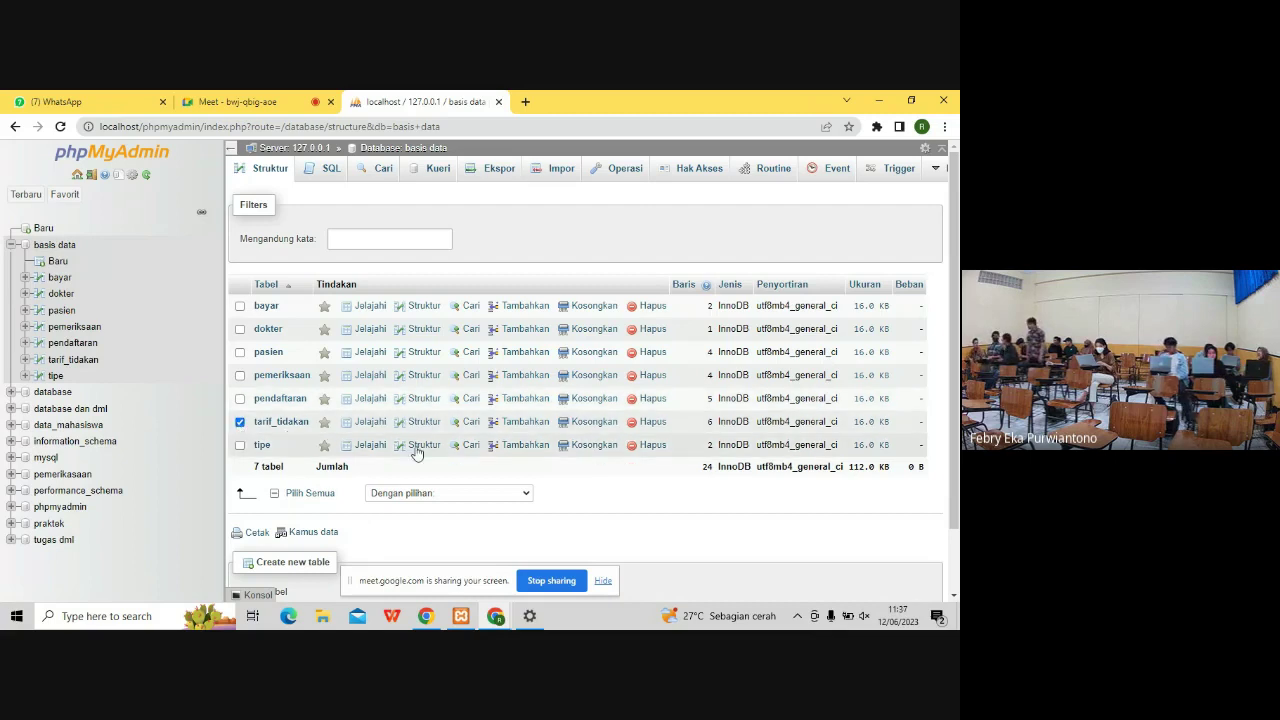
{"action": "scroll", "coordinate": [563, 517], "scroll_direction": "down", "scroll_amount": 1}
{"action": "scroll", "coordinate": [563, 517], "scroll_direction": "down", "scroll_amount": 1}
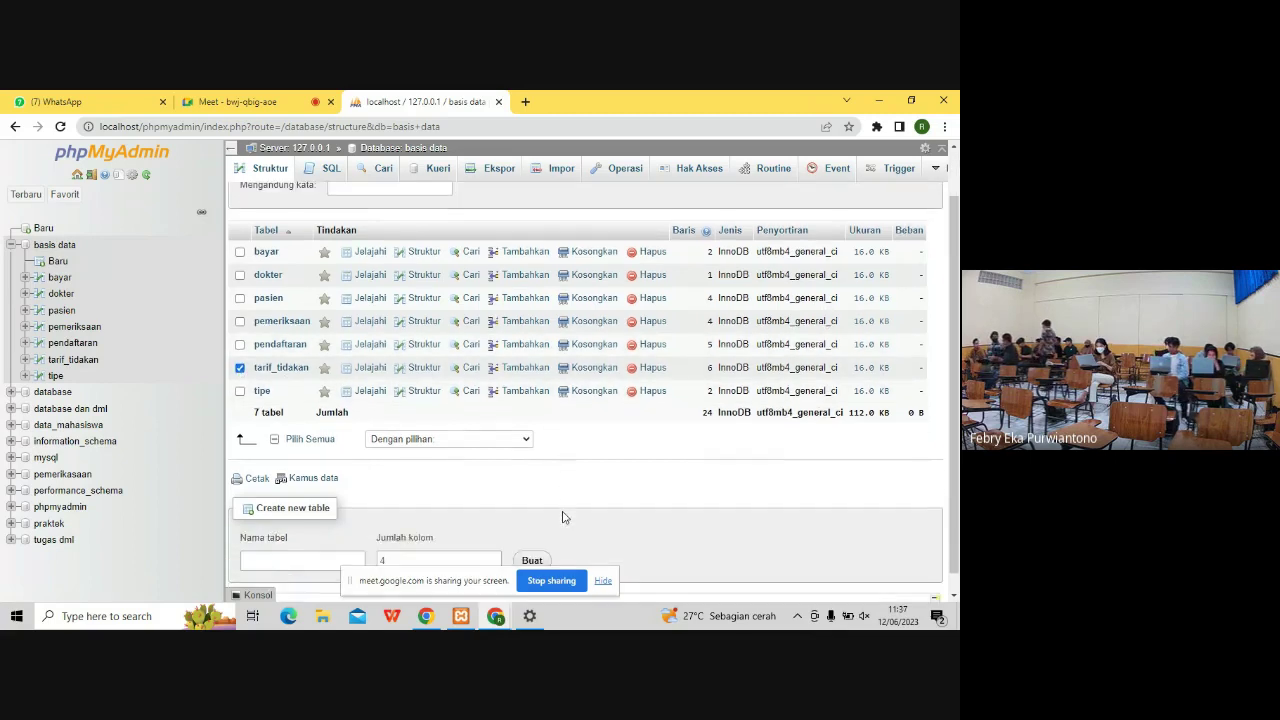
{"action": "left_click", "coordinate": [322, 538]}
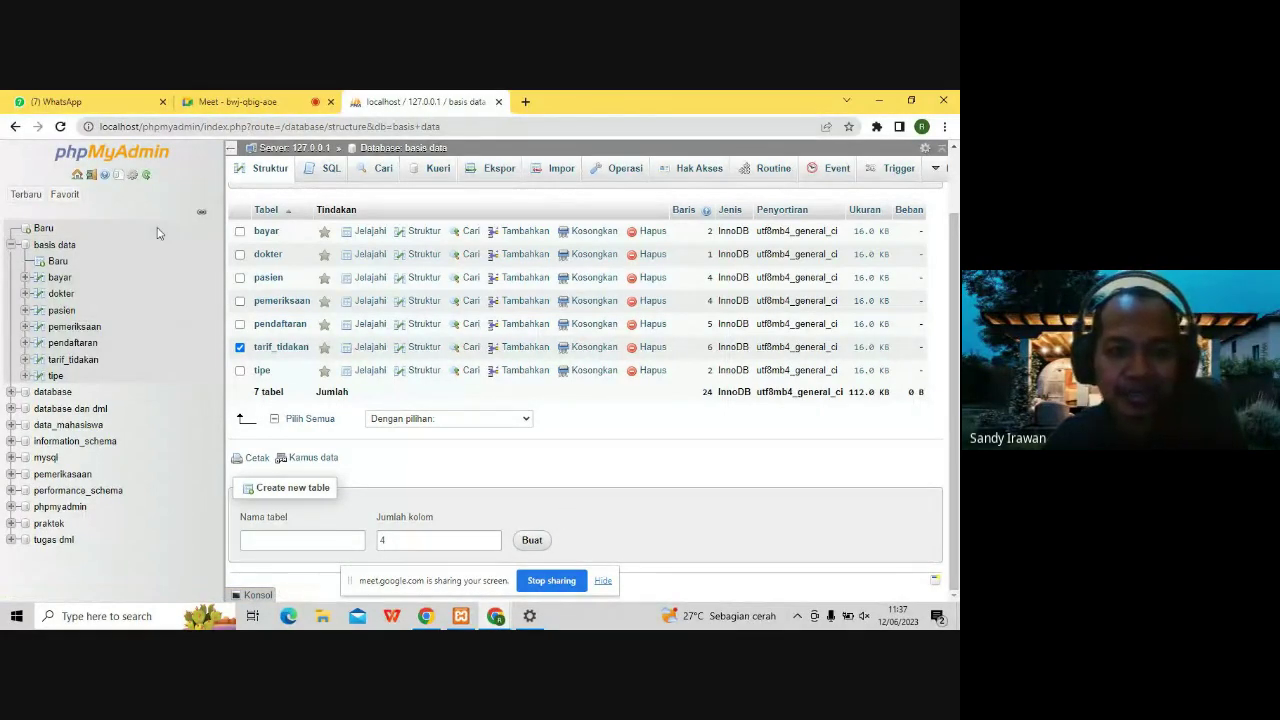
- Correct the misspelled tarif_tidakan table name by moving the table to tarif_tindakan within the basis data database
{"action": "left_click", "coordinate": [73, 360]}
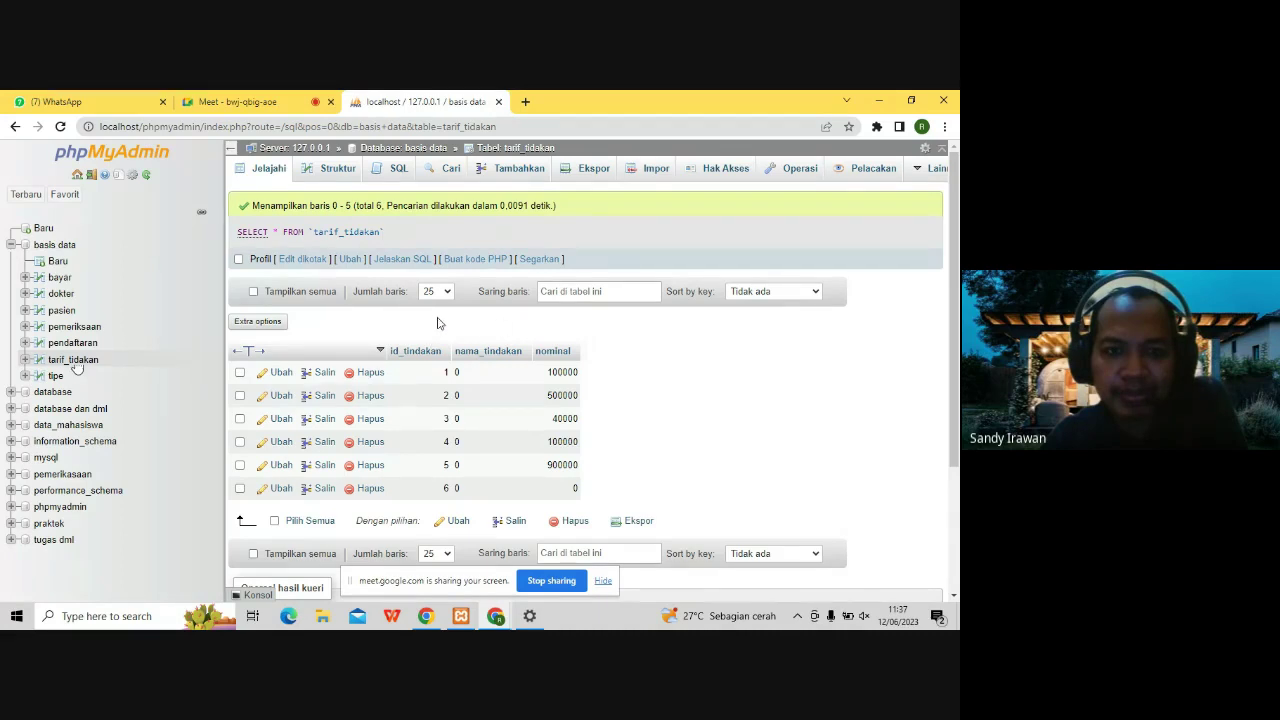
{"action": "scroll", "coordinate": [437, 322], "scroll_direction": "down", "scroll_amount": 1}
{"action": "scroll", "coordinate": [437, 322], "scroll_direction": "down", "scroll_amount": 1}
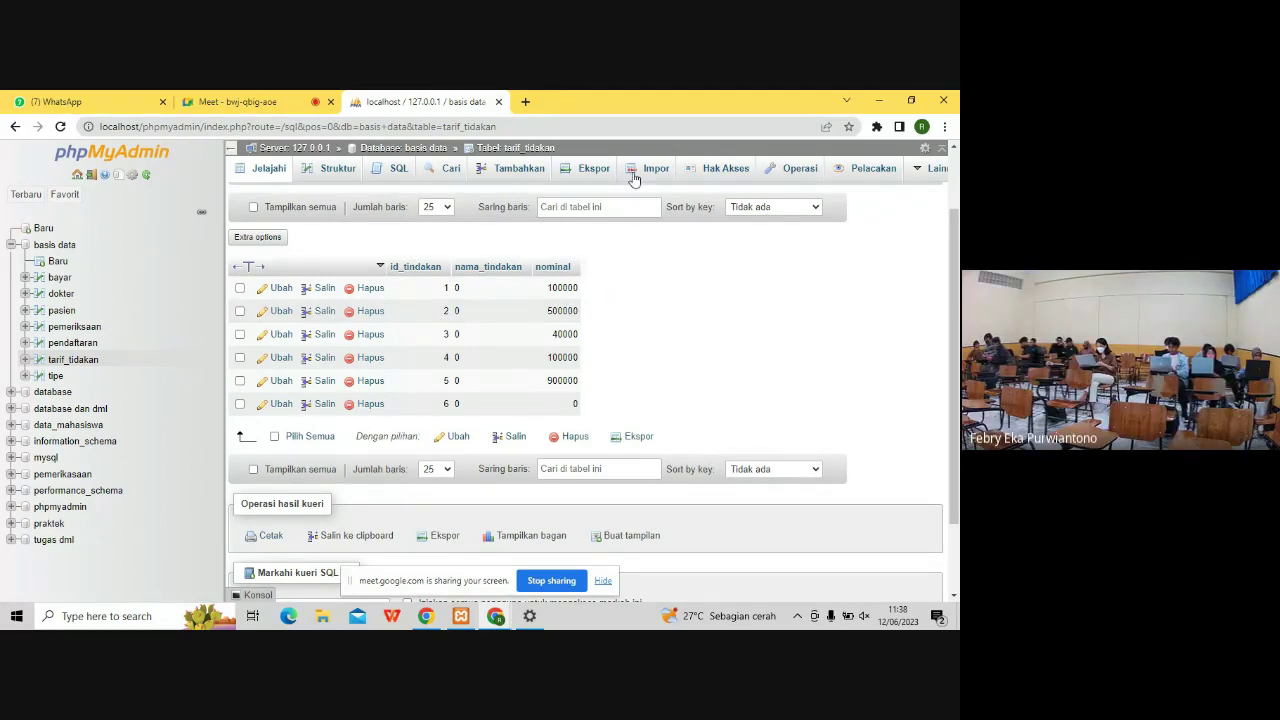
{"action": "left_click", "coordinate": [775, 172]}
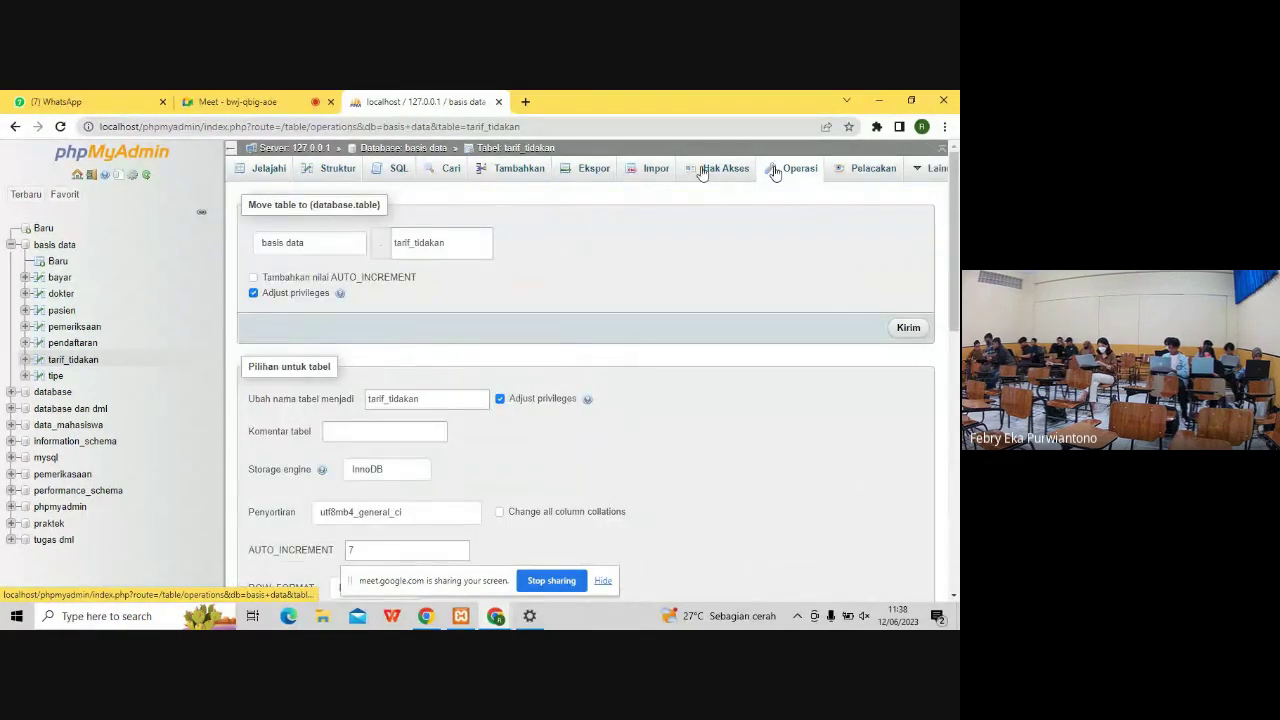
{"action": "left_click", "coordinate": [427, 399]}
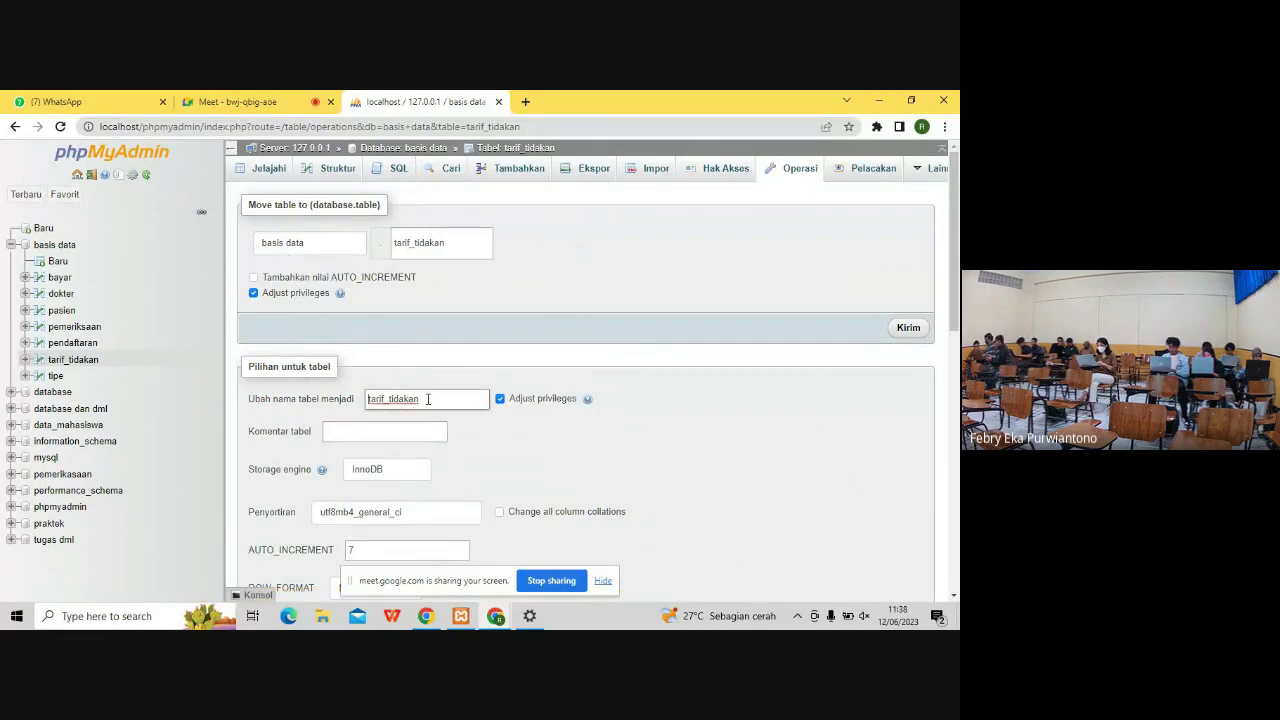
{"action": "left_click", "coordinate": [437, 236]}
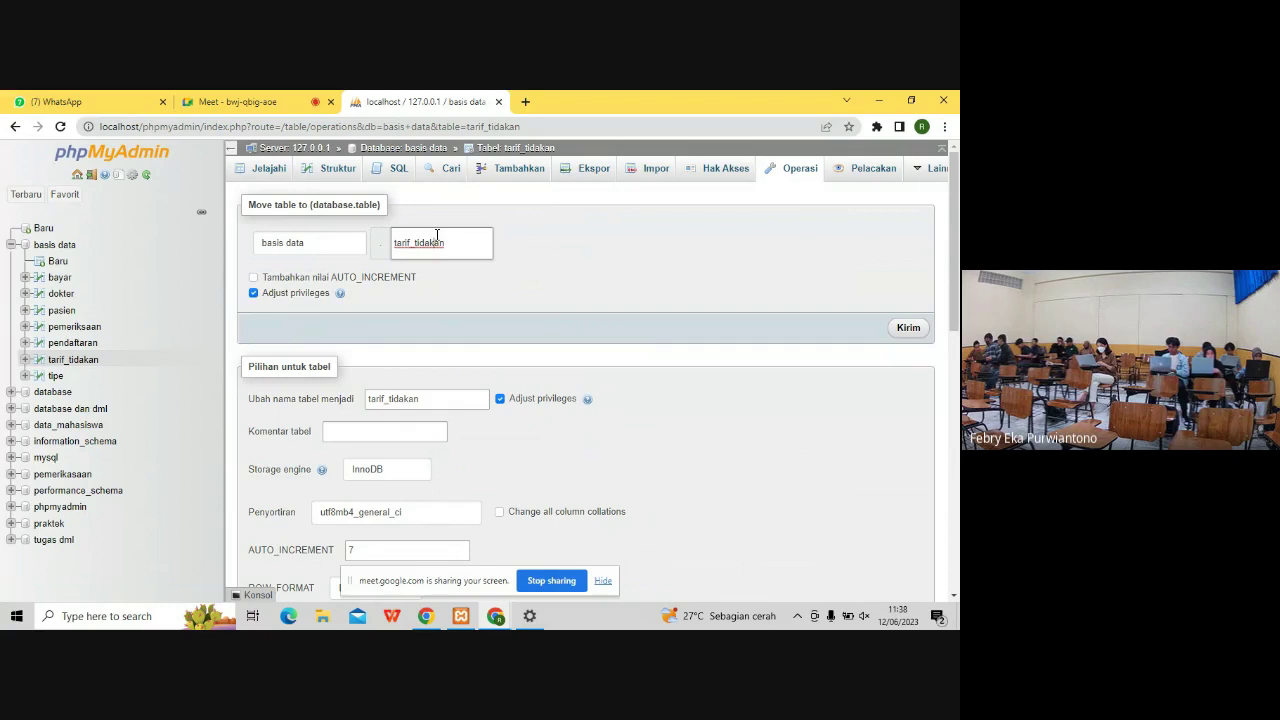
{"action": "type", "text": "n"}
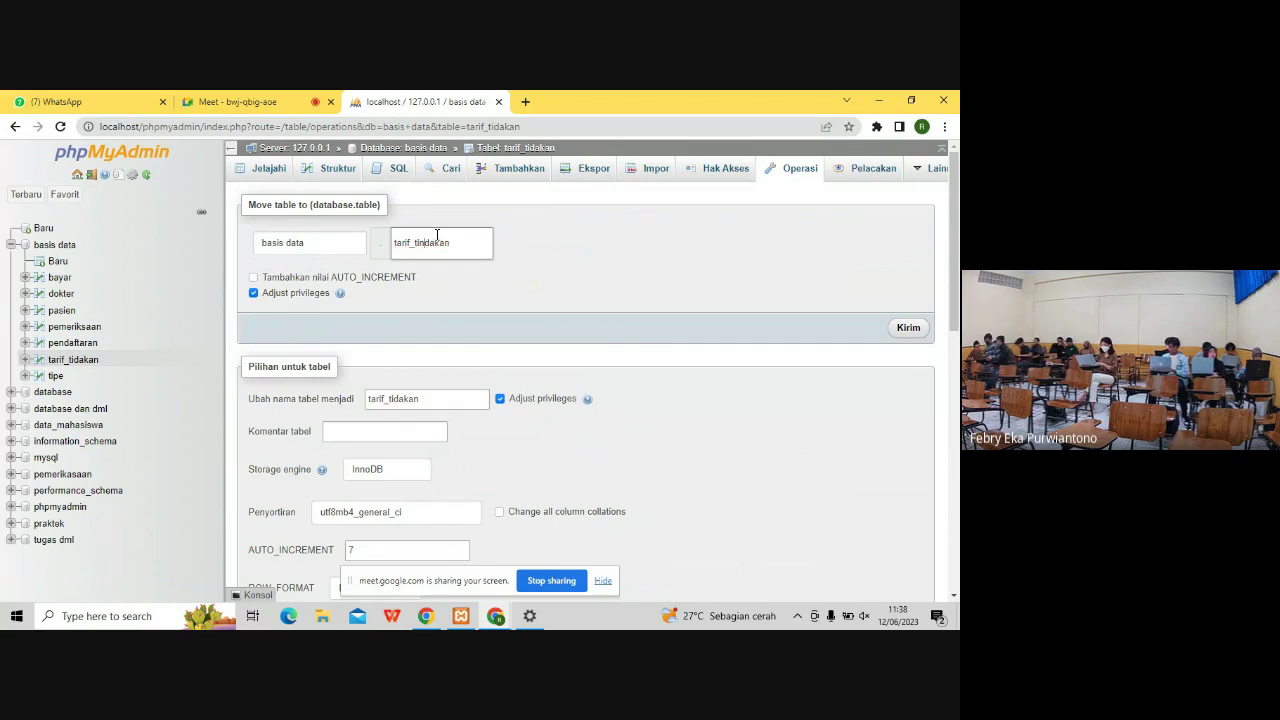
{"action": "left_click", "coordinate": [922, 328]}
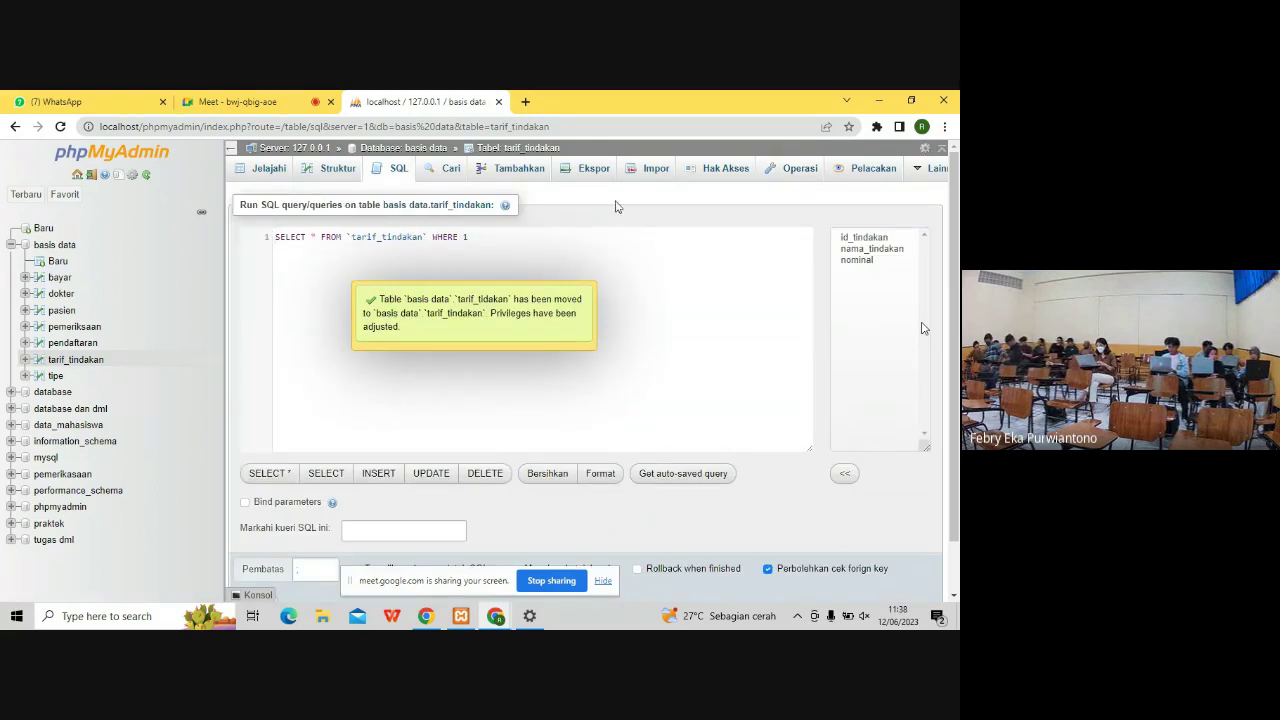
- Review the column structure of tarif_tindakan and bayar, and clear the nama_tindakan value of tarif_tindakan's first record
{"action": "left_click", "coordinate": [348, 174]}
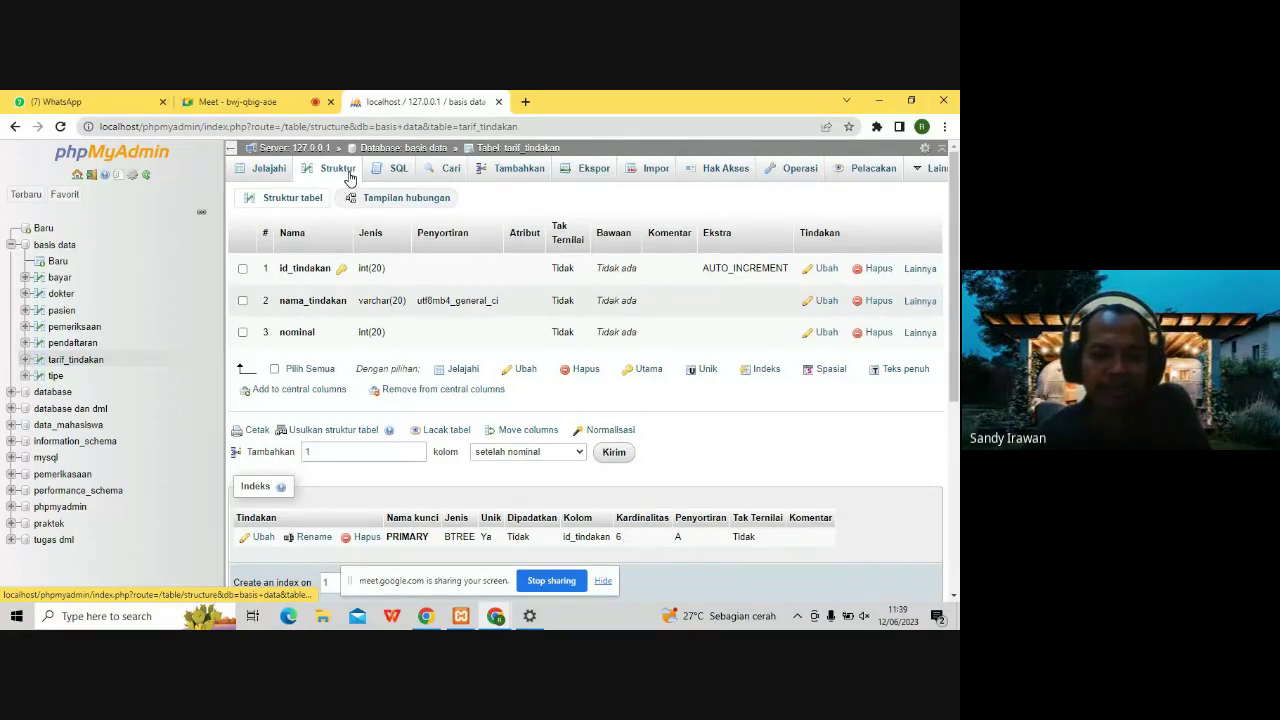
{"action": "left_click", "coordinate": [60, 278]}
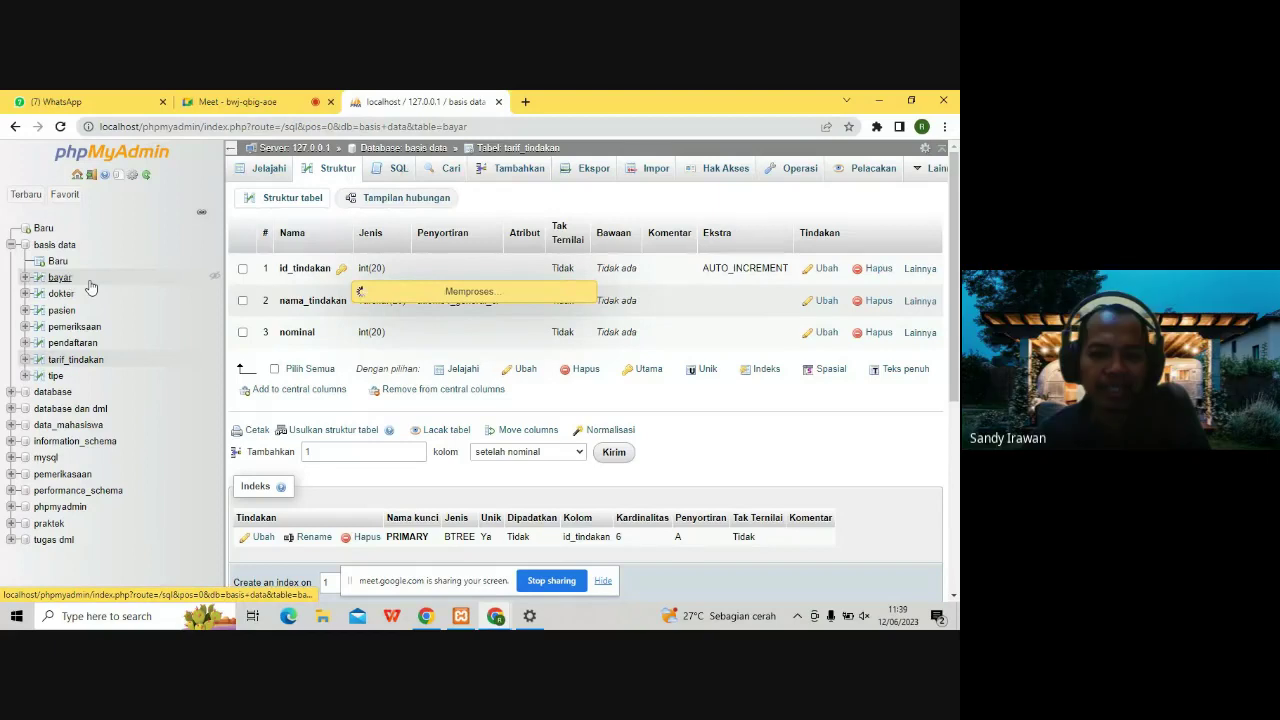
{"action": "left_click", "coordinate": [60, 361]}
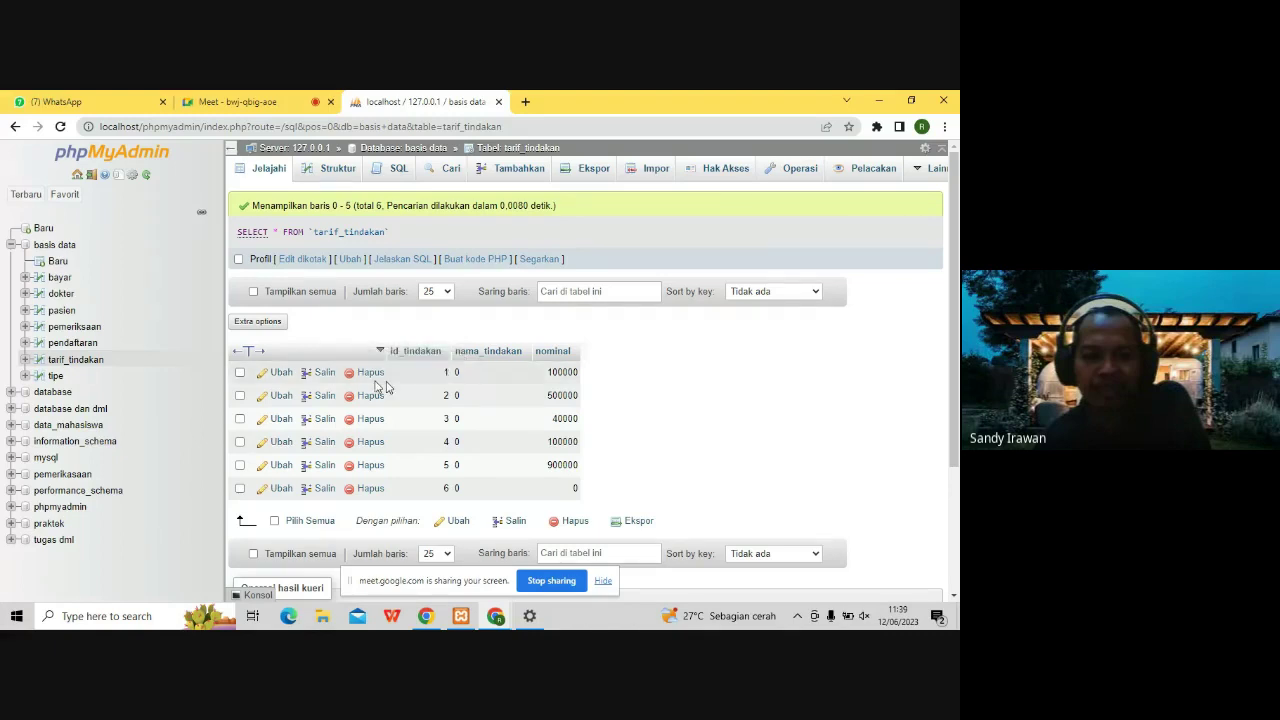
{"action": "double_click", "coordinate": [463, 373]}
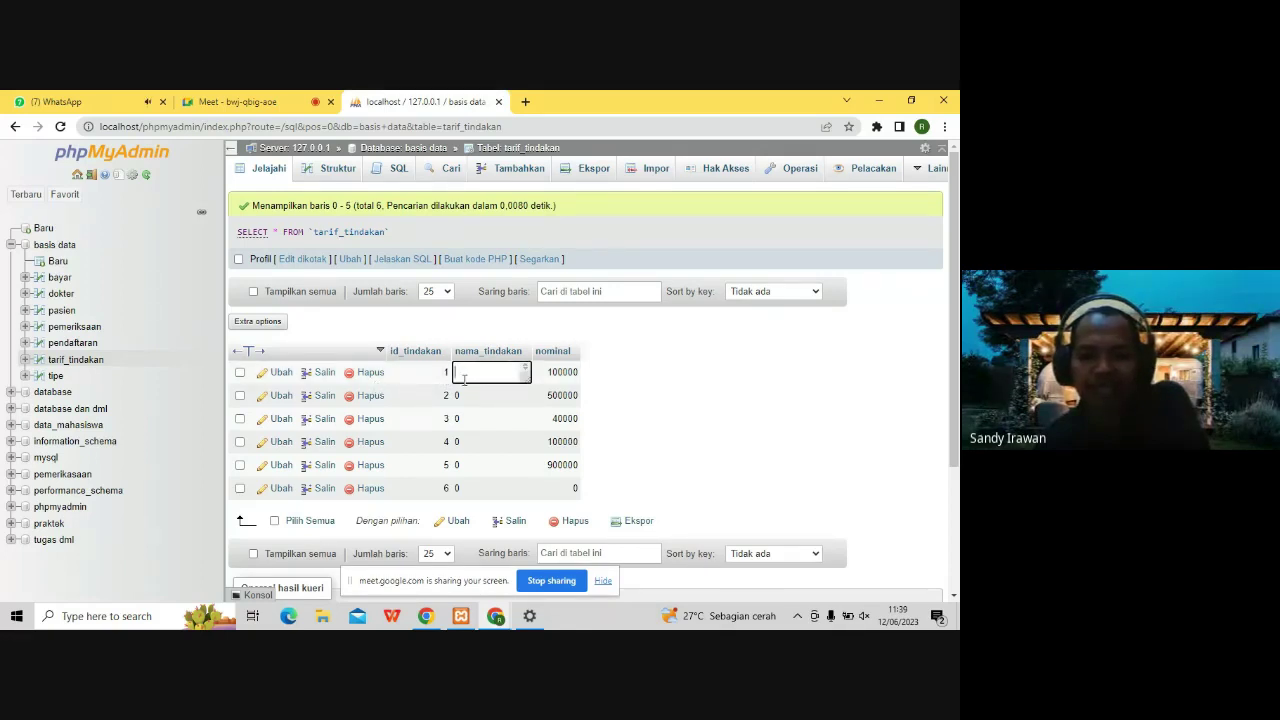
{"action": "left_click", "coordinate": [57, 278]}
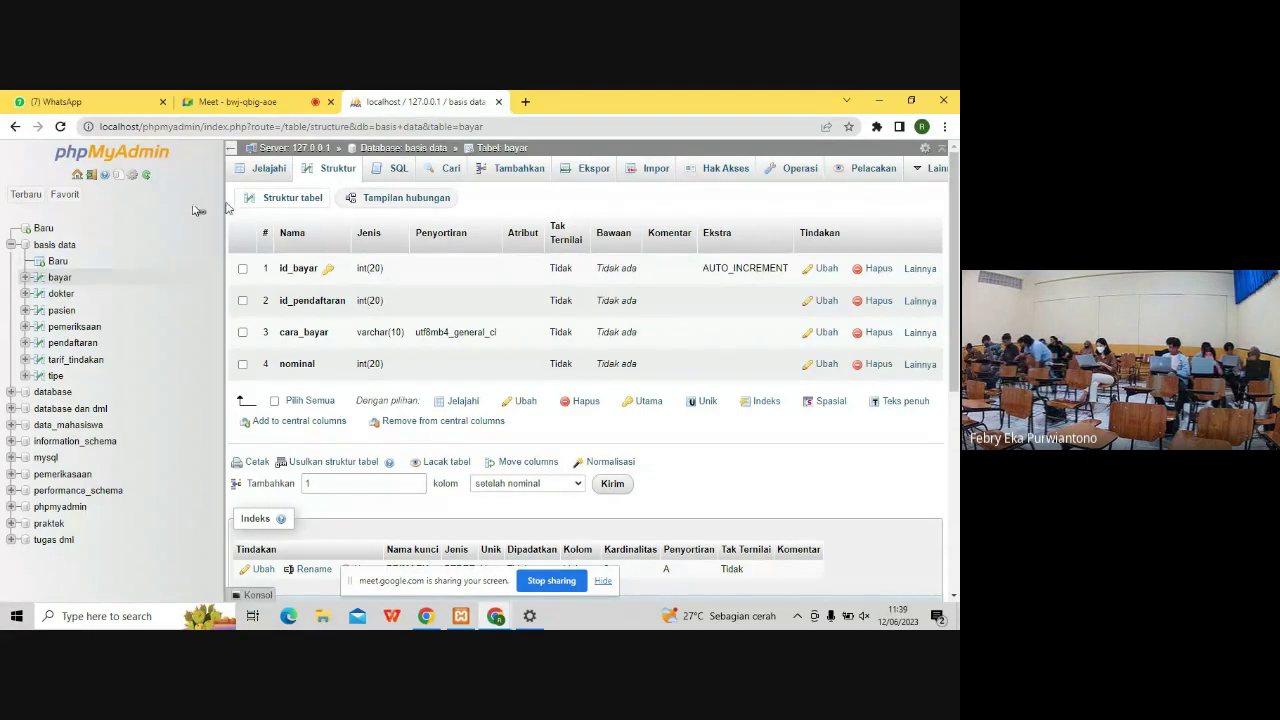
{"action": "left_click", "coordinate": [70, 362]}
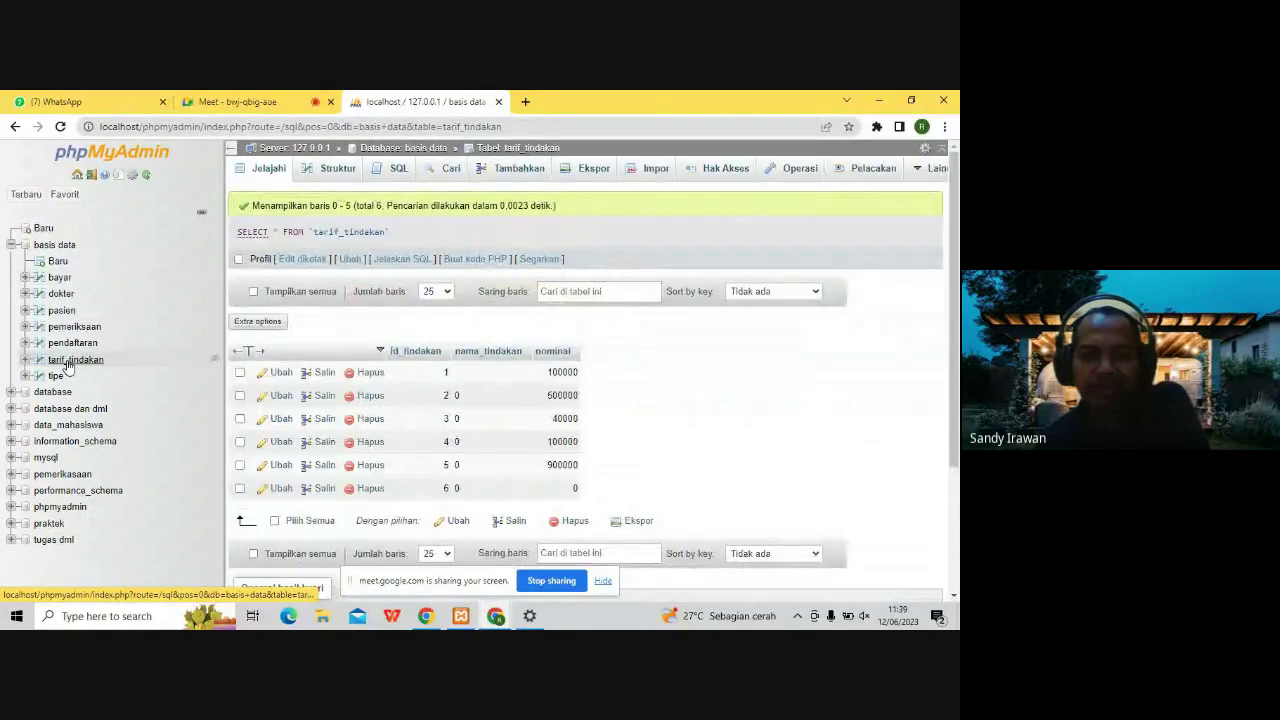
- Switch to the course page and review the meeting 11 assignment slides on the tarif_tindakan, tr_tindakan and bayar tables
{"action": "key", "text": "super+Left"}
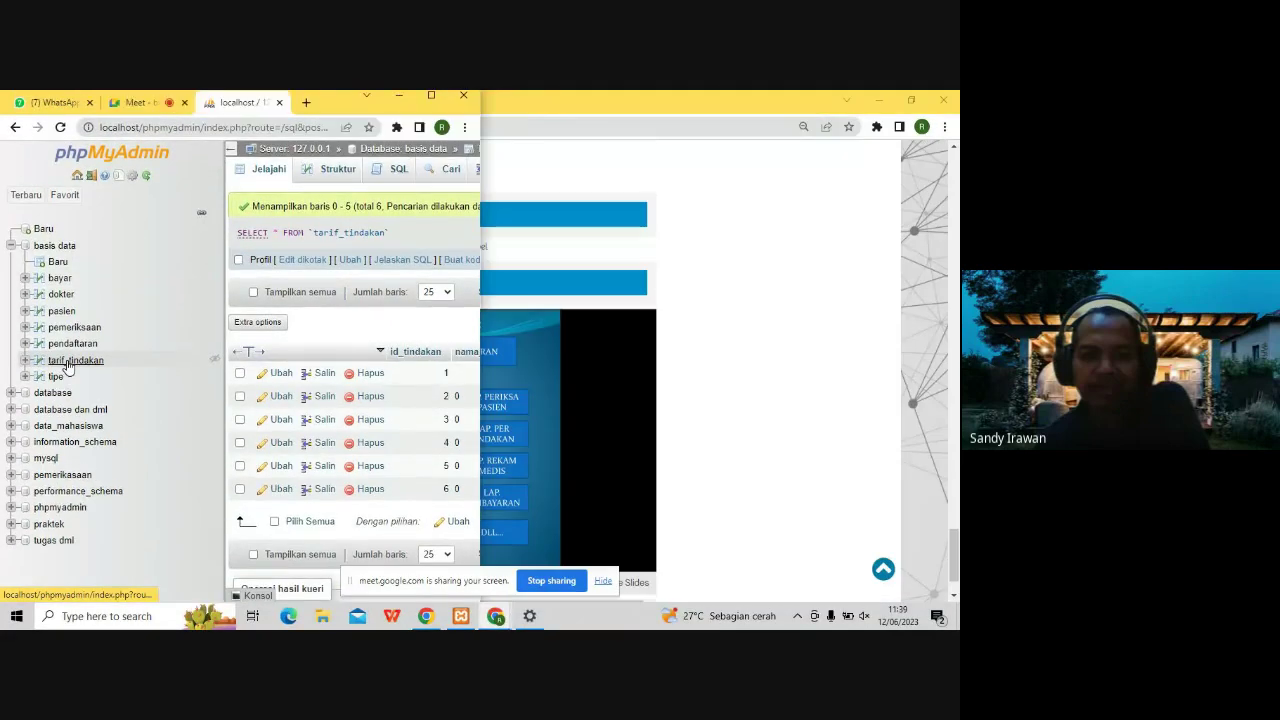
{"action": "left_click", "coordinate": [634, 362]}
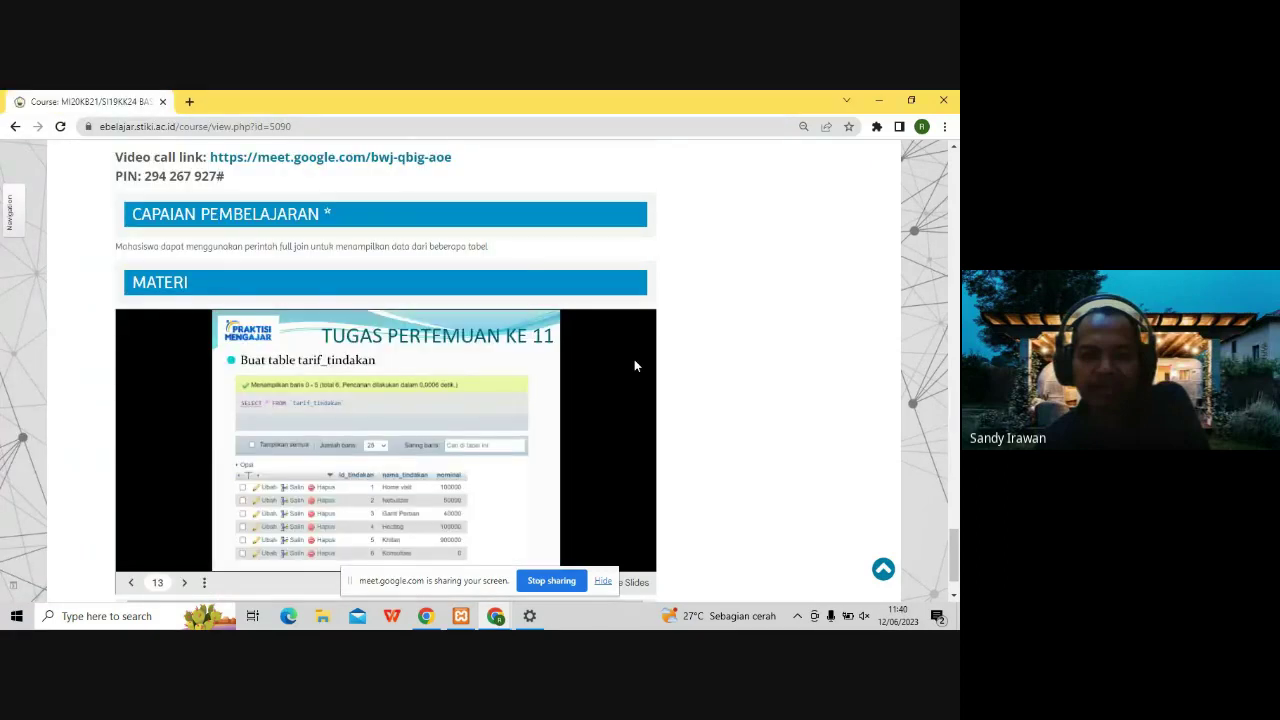
{"action": "key", "text": "Left"}
{"action": "key", "text": "Left"}
{"action": "key", "text": "Right"}
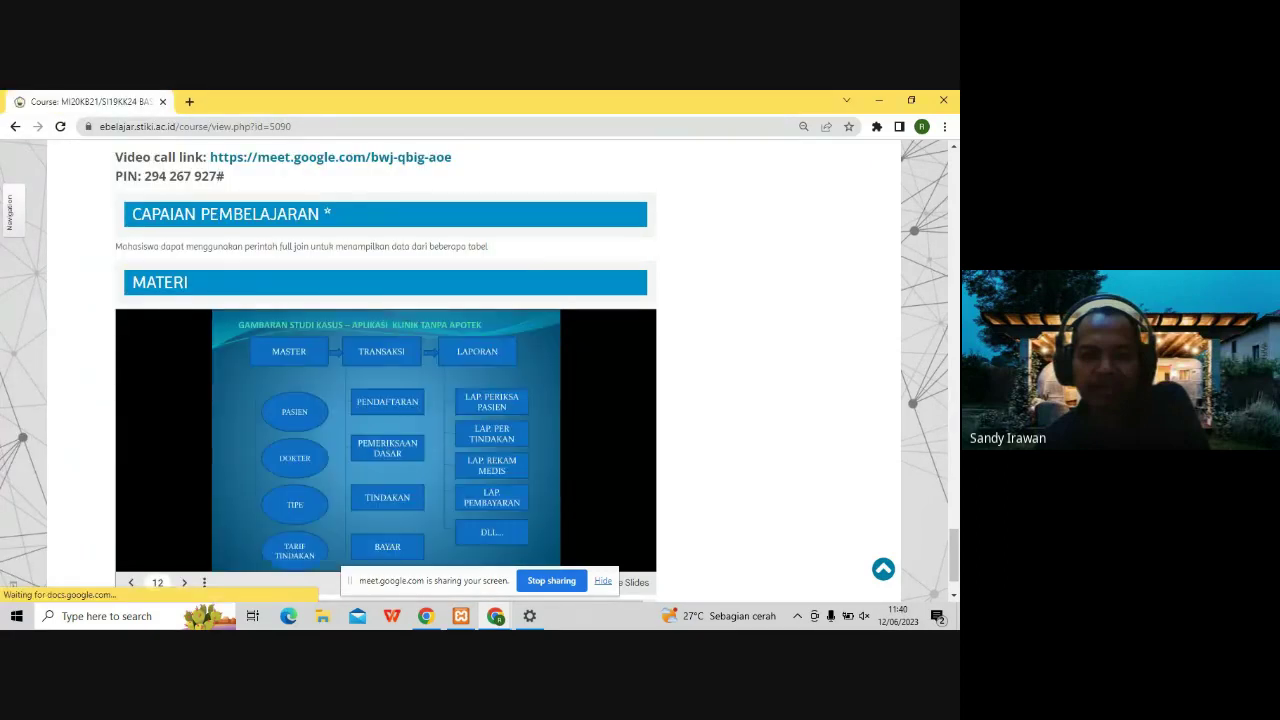
{"action": "key", "text": "Right"}
{"action": "key", "text": "Right"}
{"action": "key", "text": "Right"}
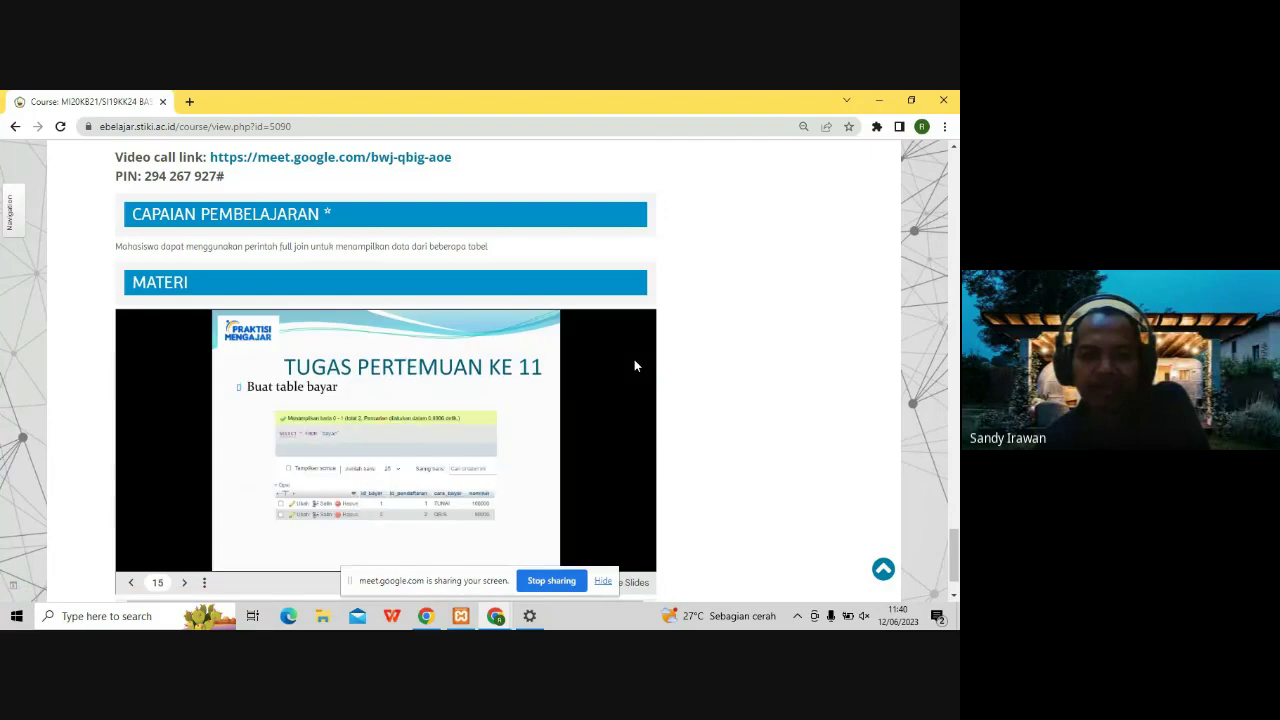
{"action": "key", "text": "Right"}
{"action": "key", "text": "Left"}
{"action": "key", "text": "Left"}
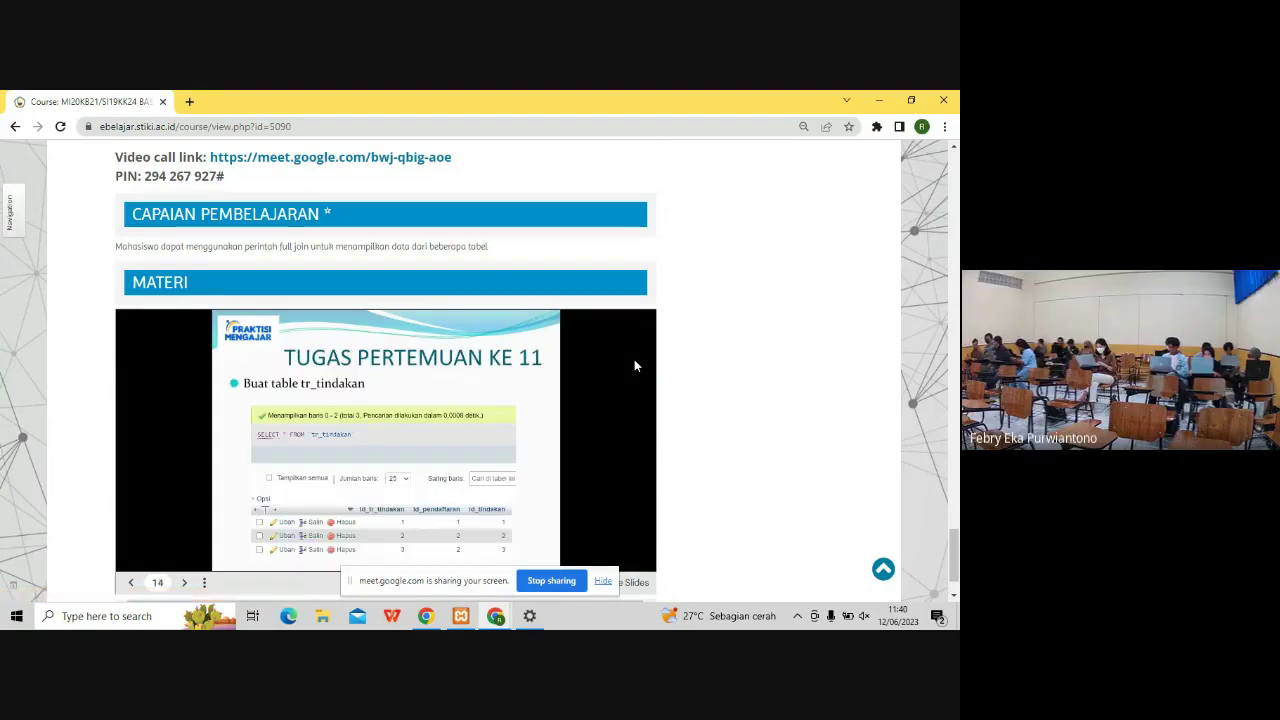
{"action": "key", "text": "Left"}
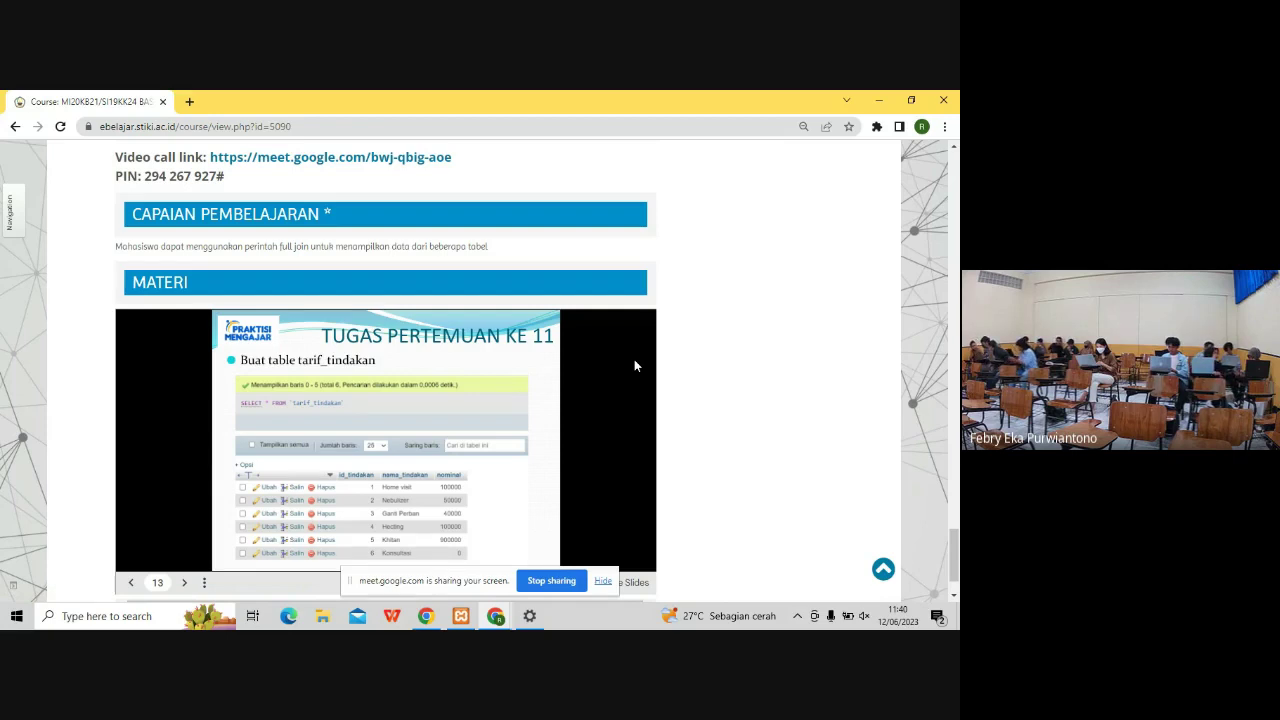
- Arrange the windows side by side, with phpMyAdmin in the left half and the course page in the right half
{"action": "key", "text": "super+Left"}
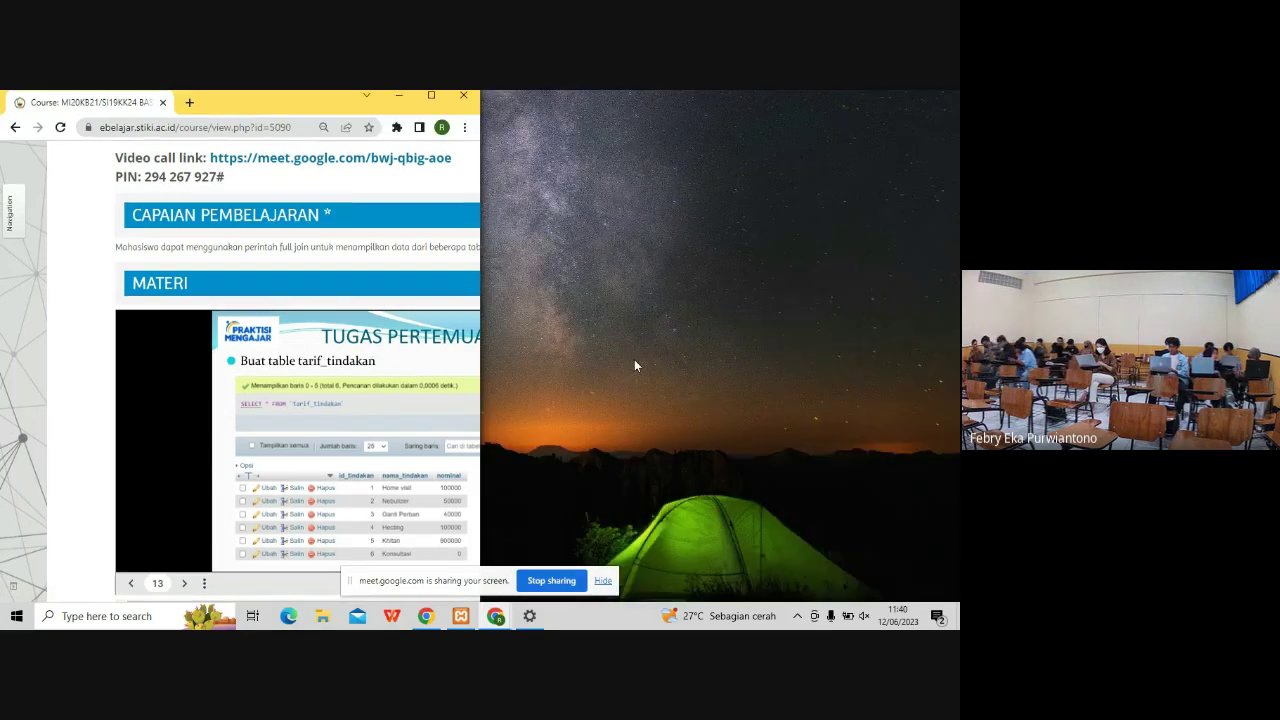
{"action": "key", "text": "super+Right"}
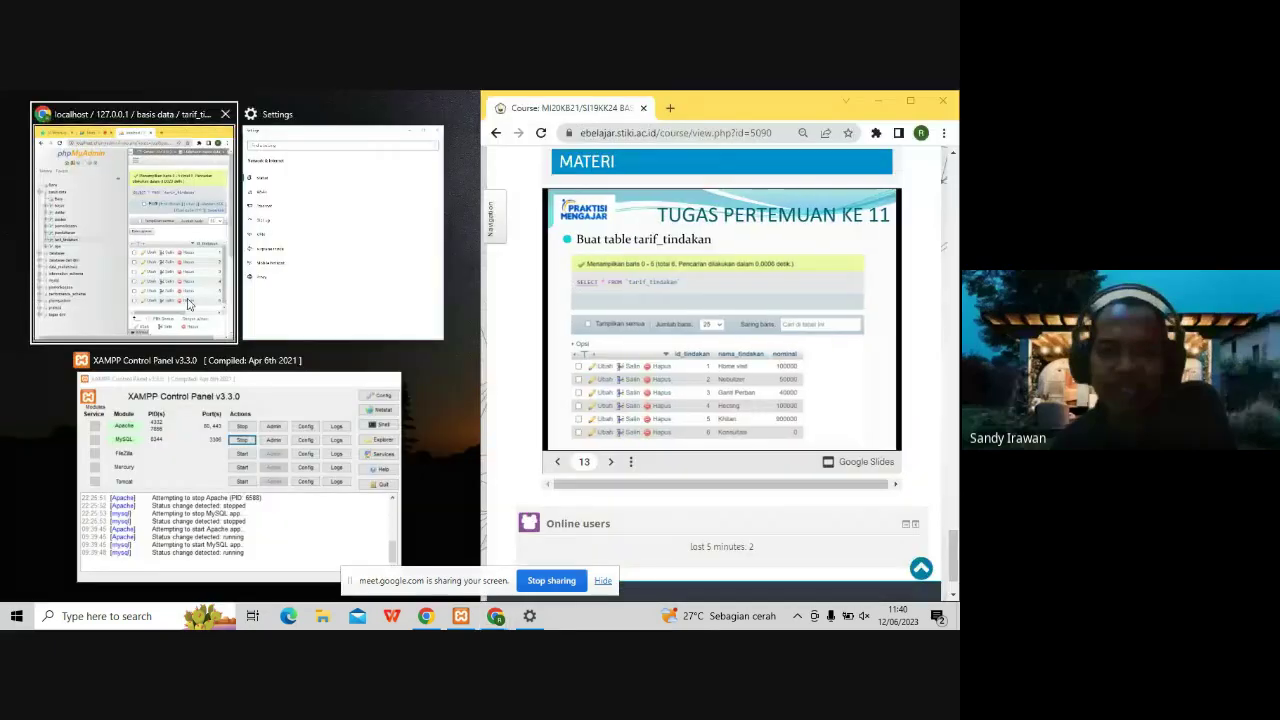
{"action": "key", "text": "Return"}
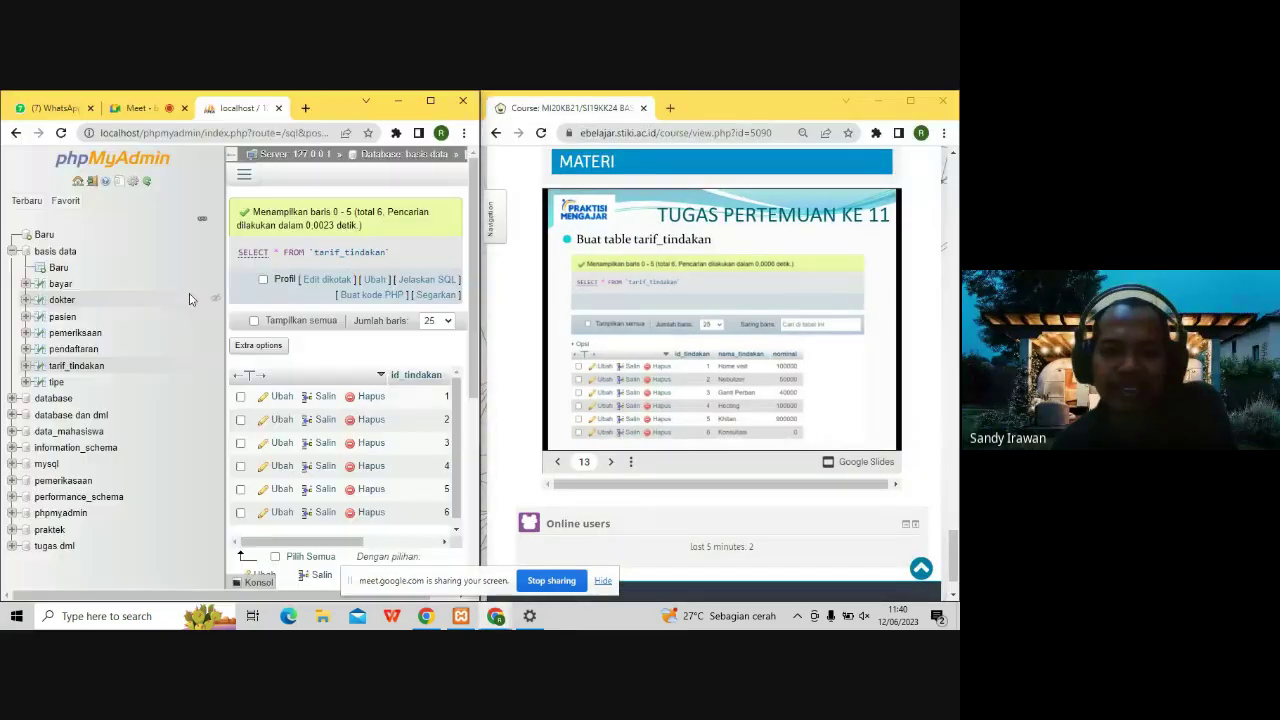
{"action": "double_click", "coordinate": [421, 107]}
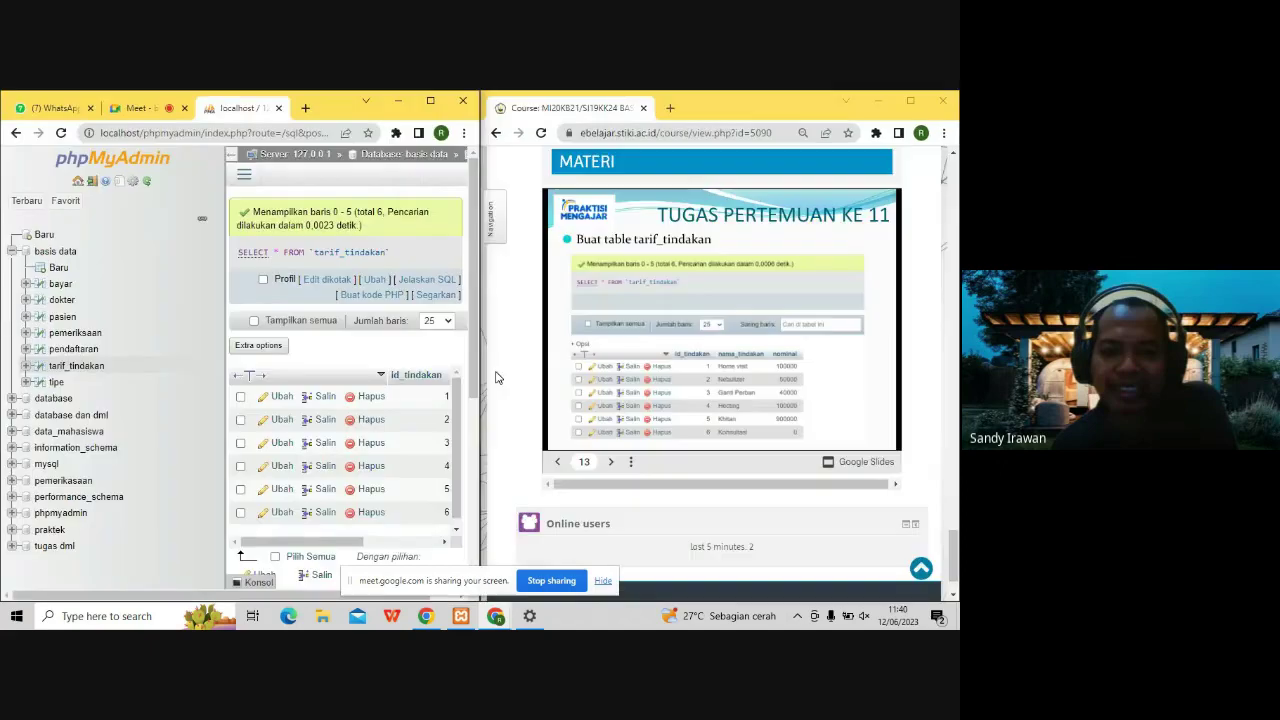
- Check the tr_tindakan assignment slide, return to the tarif_tindakan slide, and give the phpMyAdmin record list the full pane width
{"action": "left_click", "coordinate": [498, 377]}
{"action": "key", "text": "Right"}
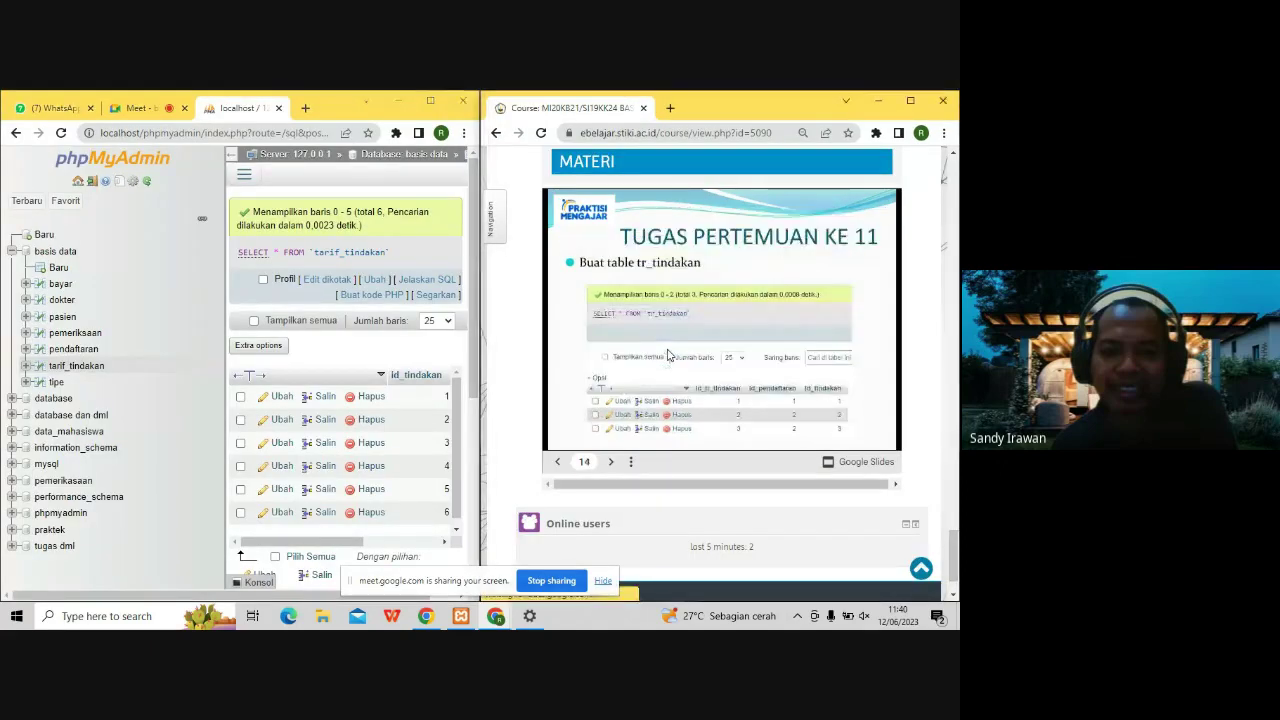
{"action": "left_click", "coordinate": [401, 362]}
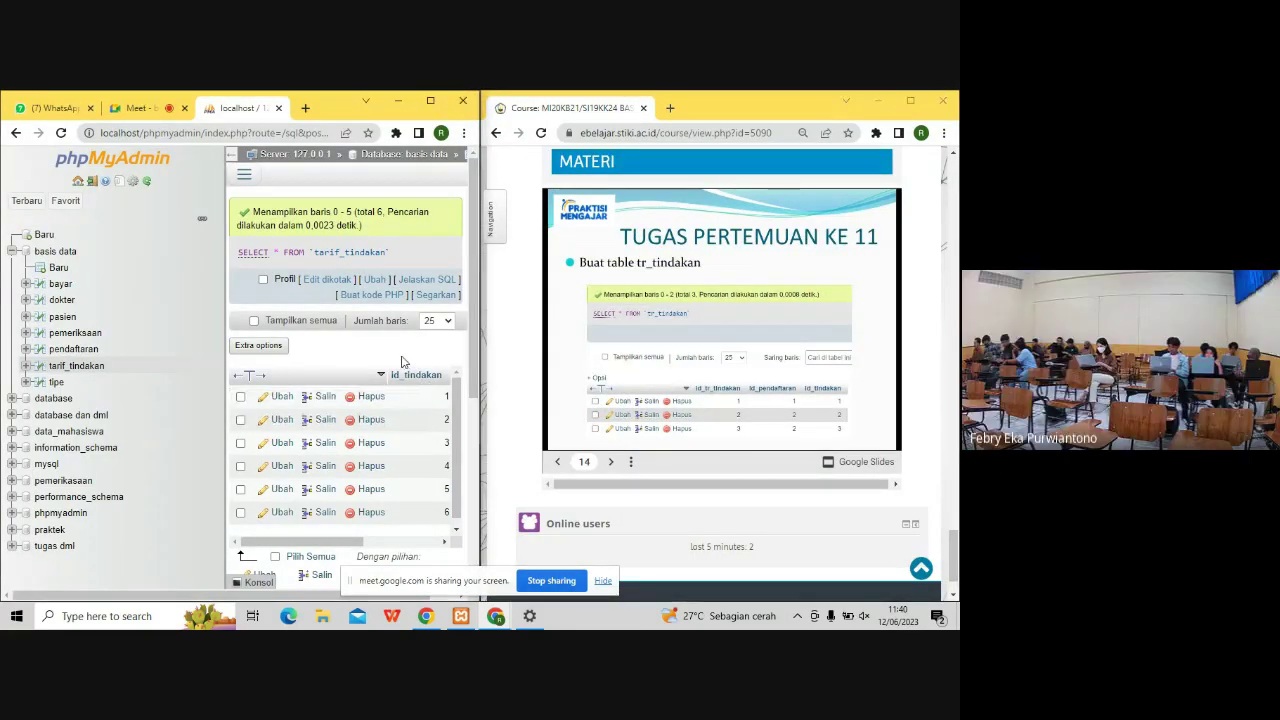
{"action": "scroll", "coordinate": [401, 362], "scroll_direction": "right", "scroll_amount": 1}
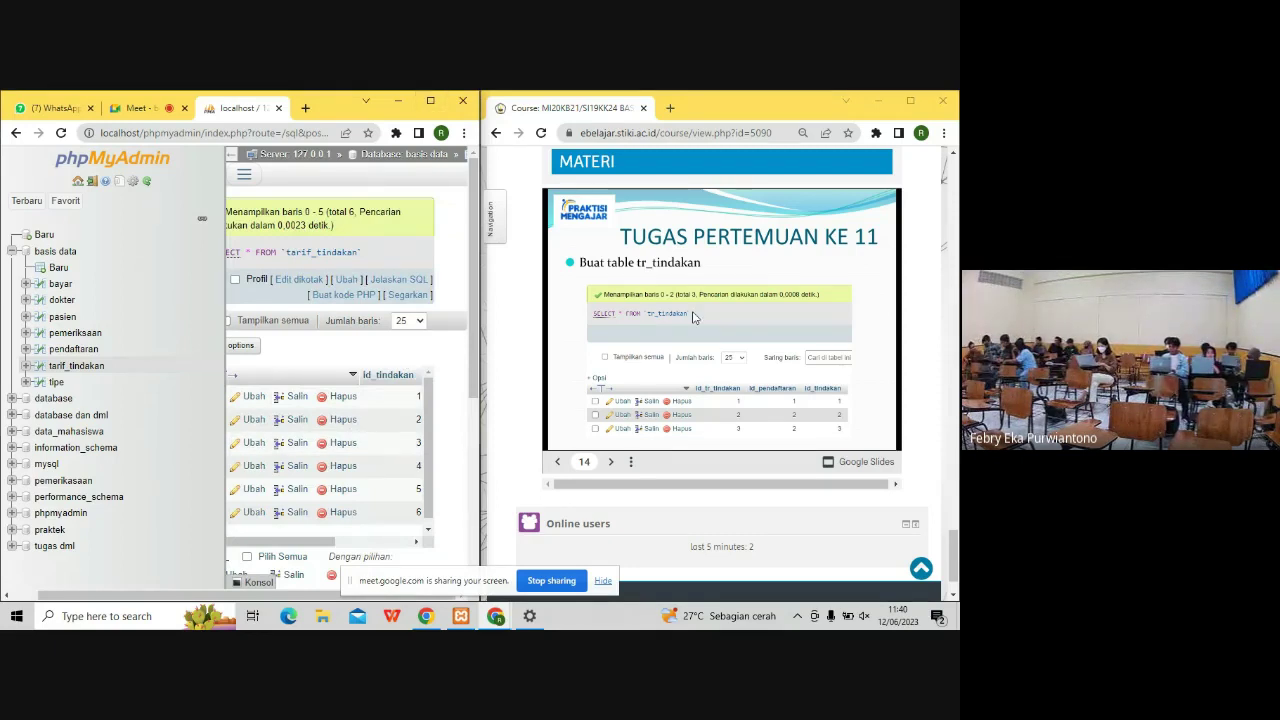
{"action": "left_click", "coordinate": [776, 304]}
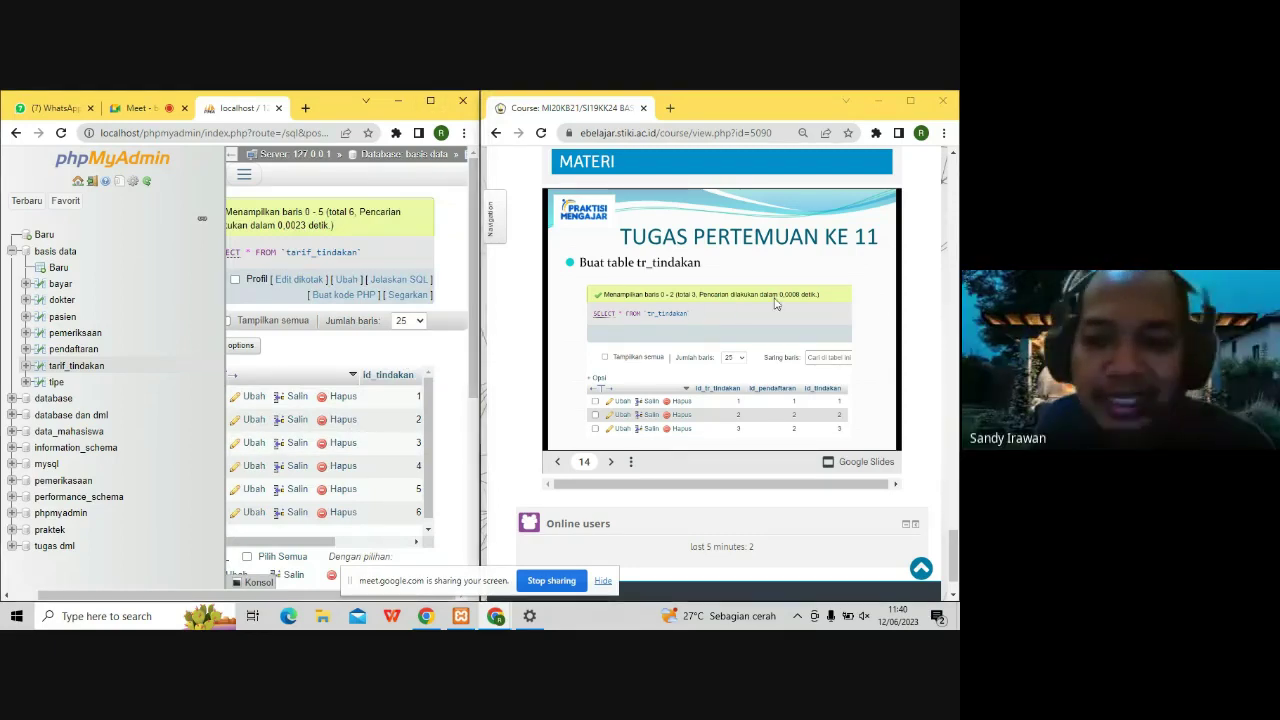
{"action": "key", "text": "Left"}
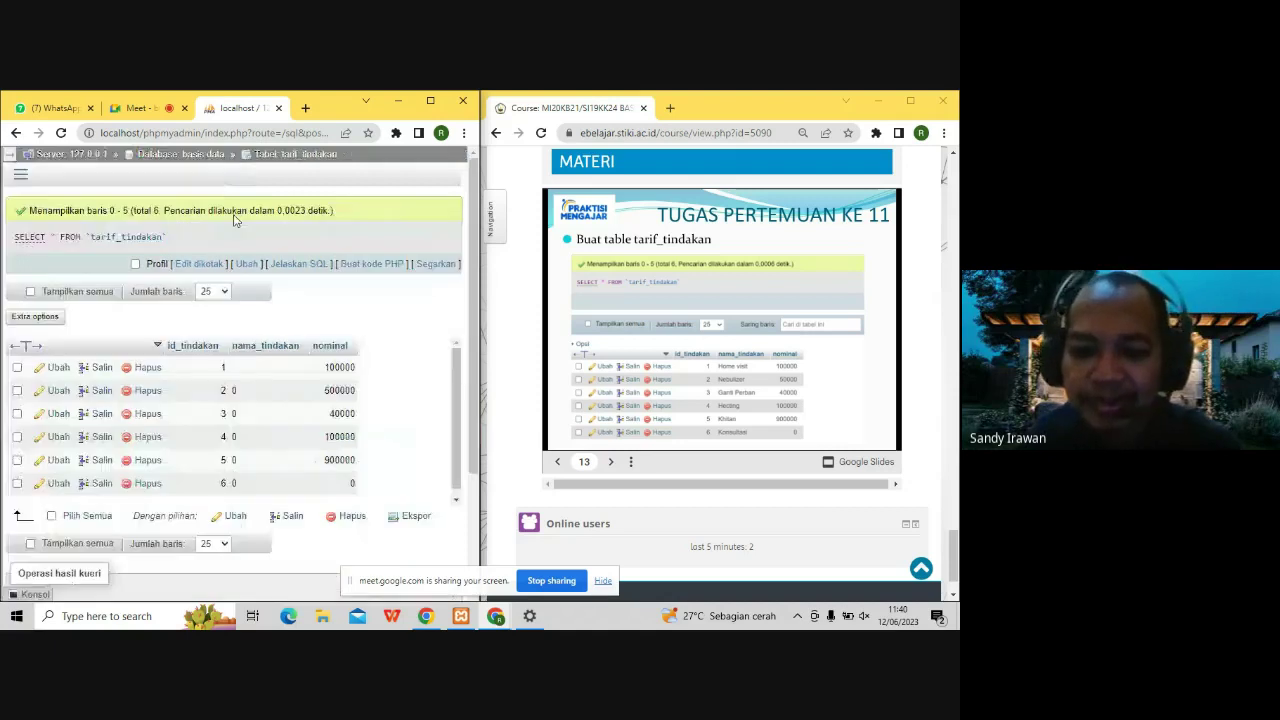
- Set the nama_tindakan value of tarif_tindakan's first record to "Home visit"
{"action": "double_click", "coordinate": [264, 370]}
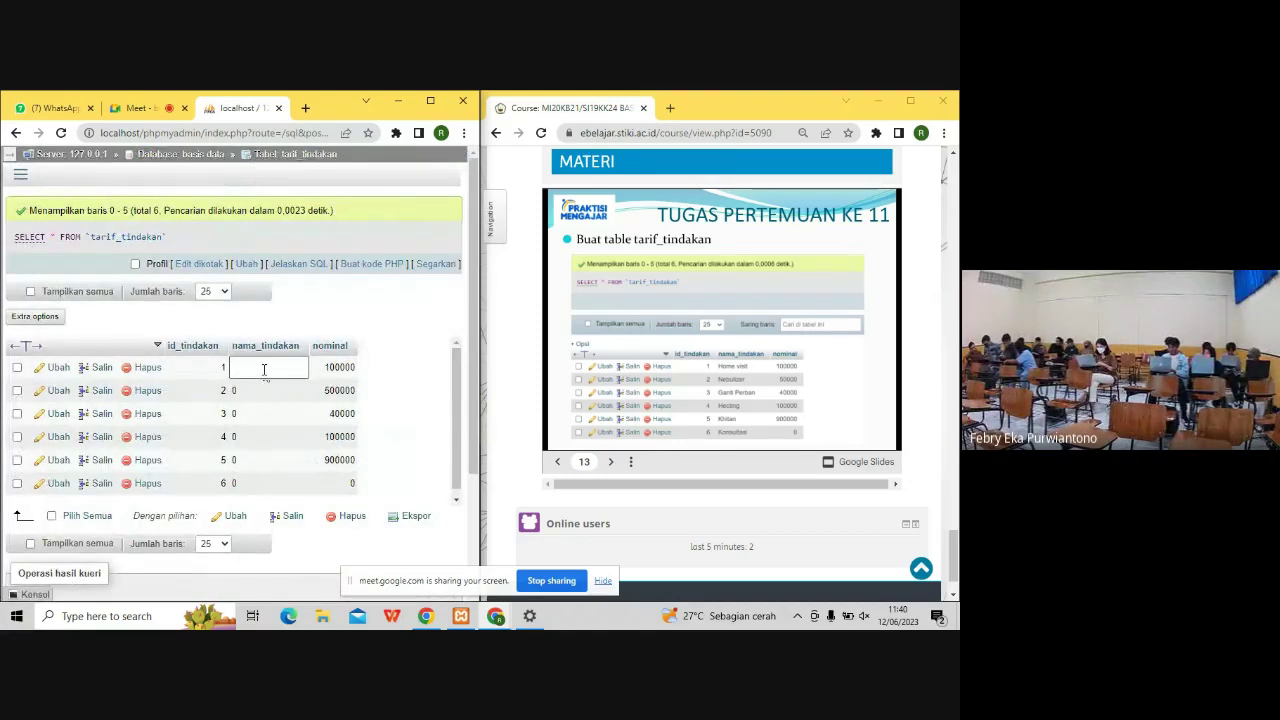
{"action": "type", "text": "Hom"}
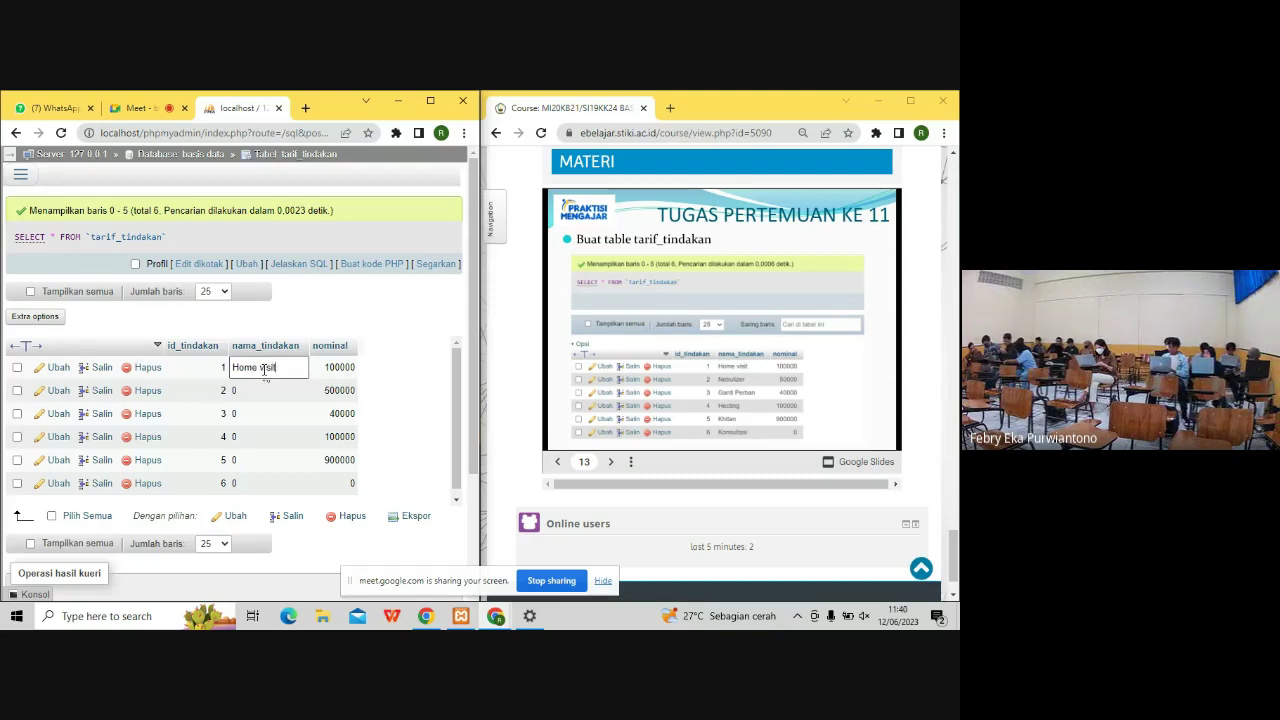
{"action": "type", "text": "e visit"}
{"action": "double_click", "coordinate": [258, 392]}
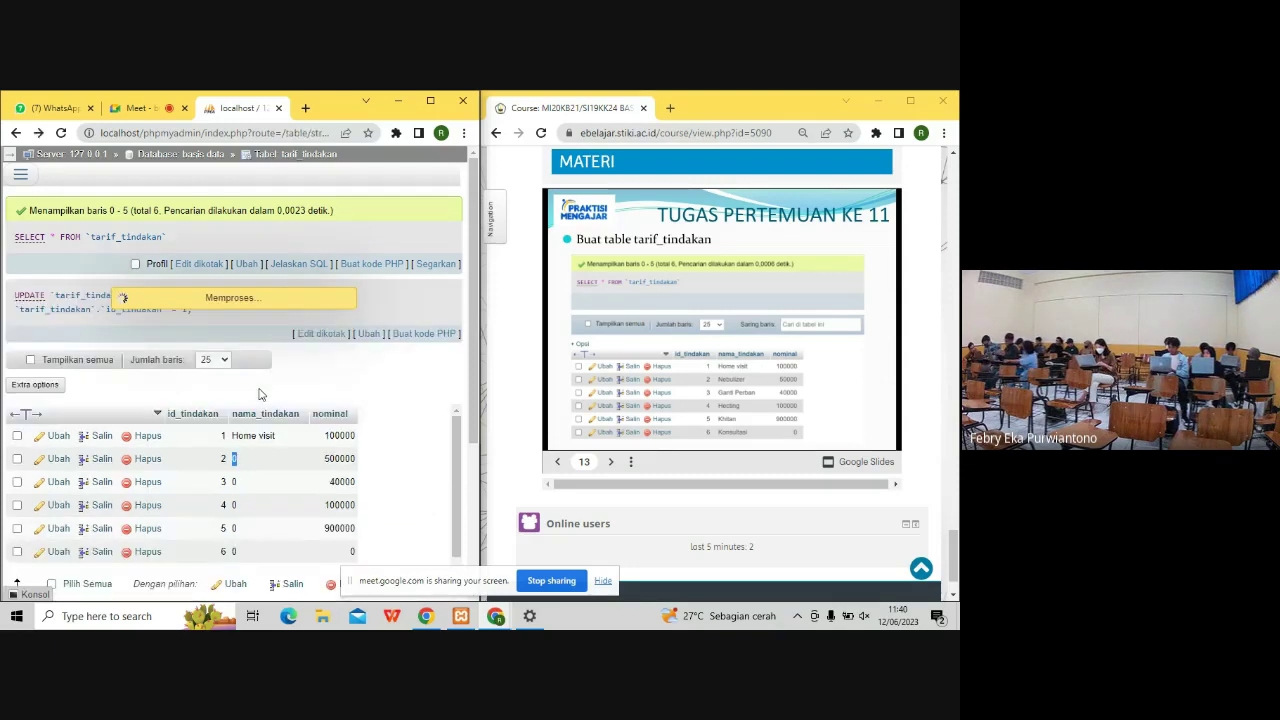
- Look at the bayar table's structure and records, and return to the records of tarif_tindakan
{"action": "key", "text": "alt+Left"}
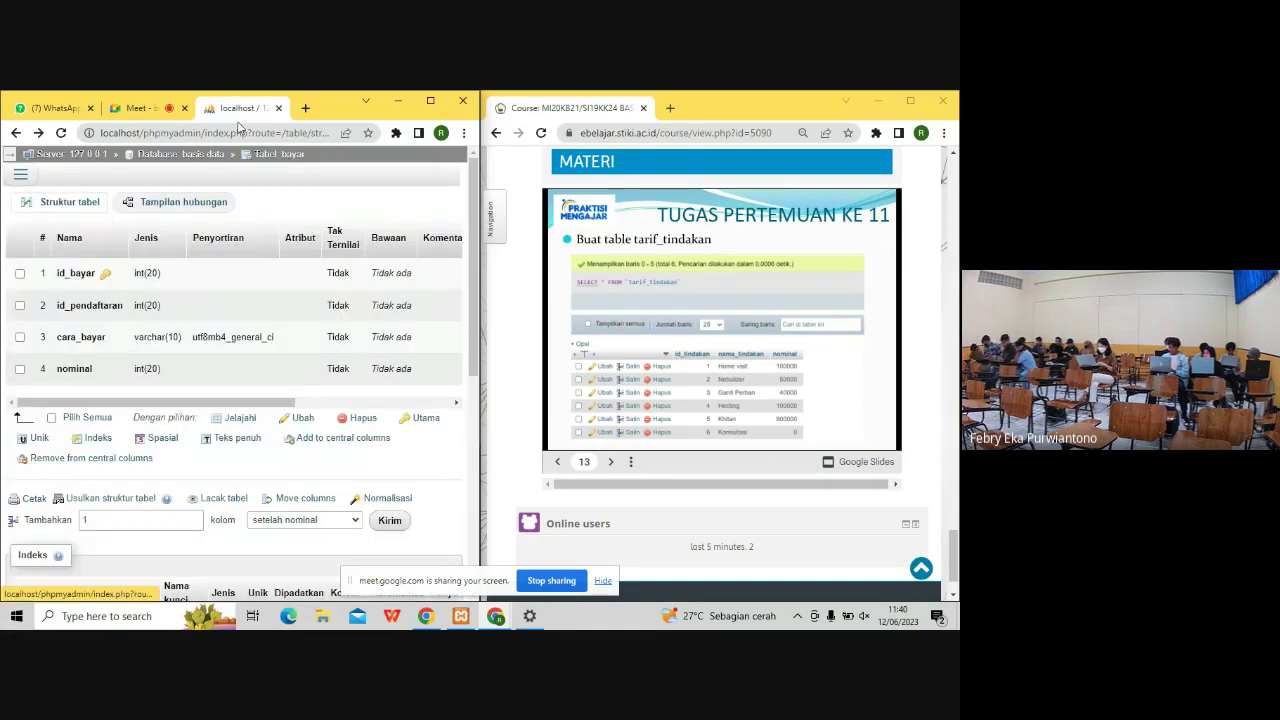
{"action": "left_click", "coordinate": [430, 100]}
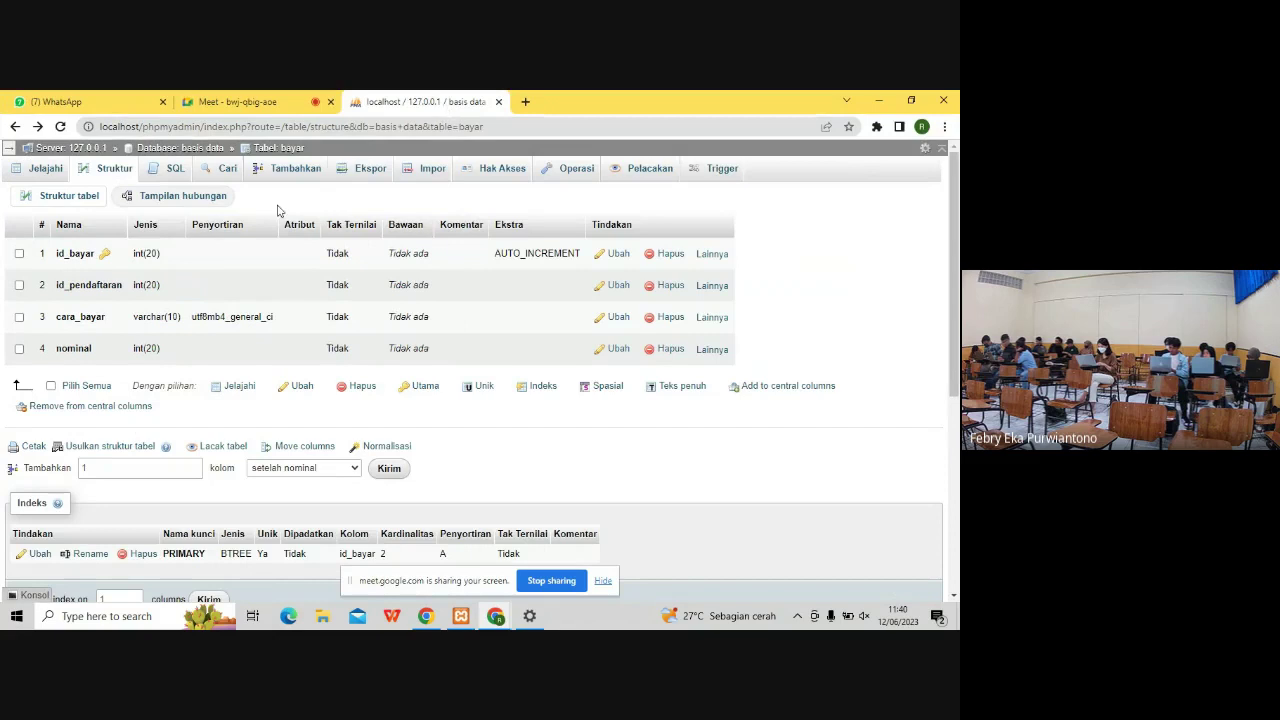
{"action": "left_click", "coordinate": [55, 173]}
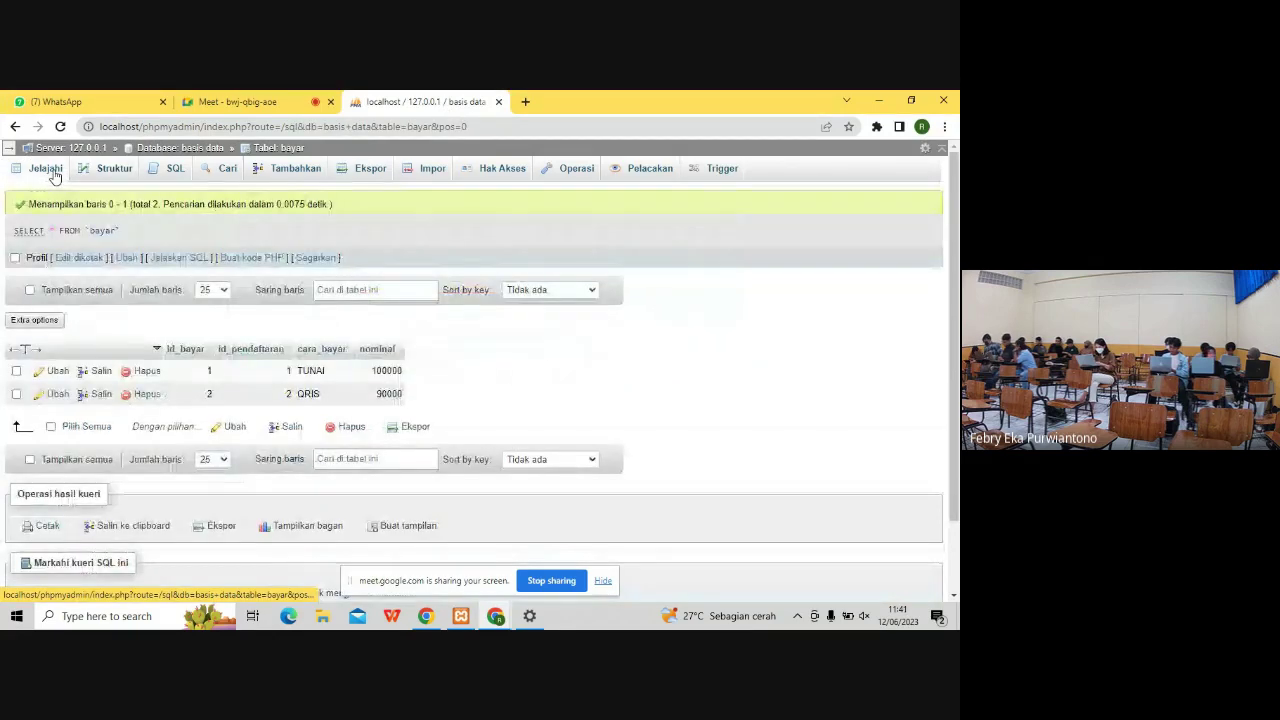
{"action": "left_click", "coordinate": [9, 149]}
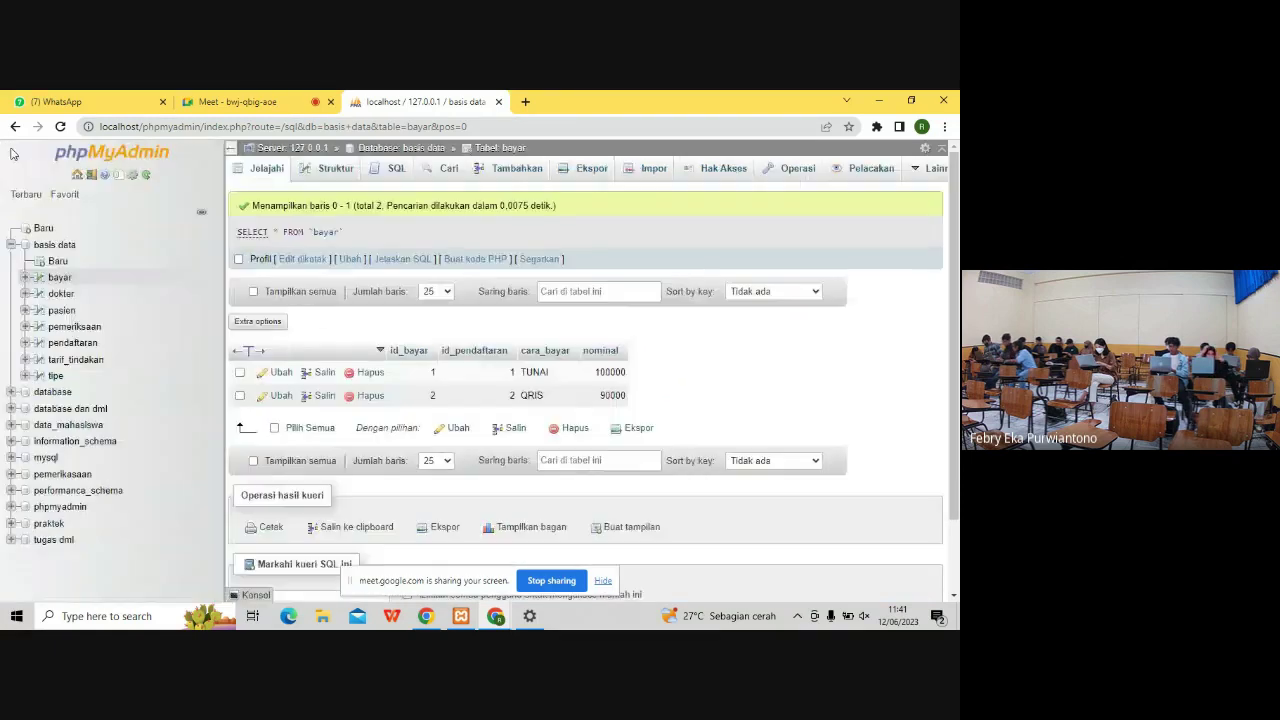
{"action": "left_click", "coordinate": [76, 360]}
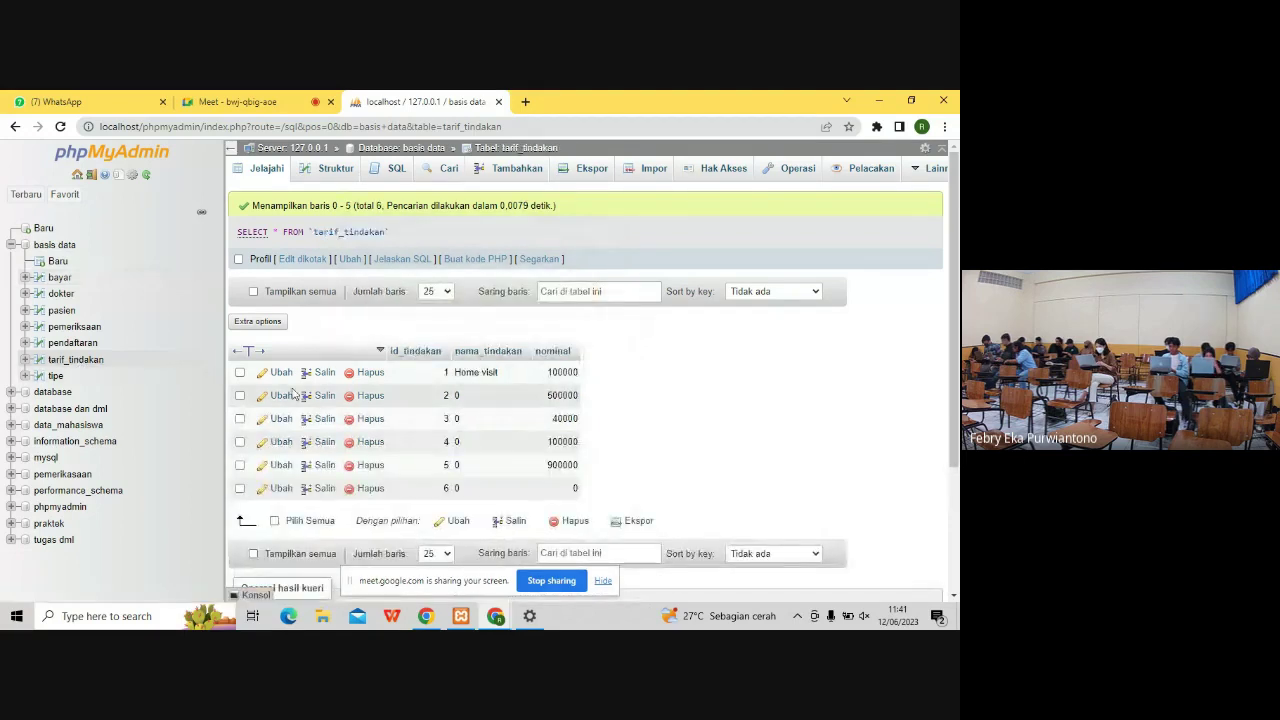
- Place phpMyAdmin beside the course slide again and set the nama_tindakan value of tarif_tindakan's second record to "Nebulizer"
{"action": "double_click", "coordinate": [477, 394]}
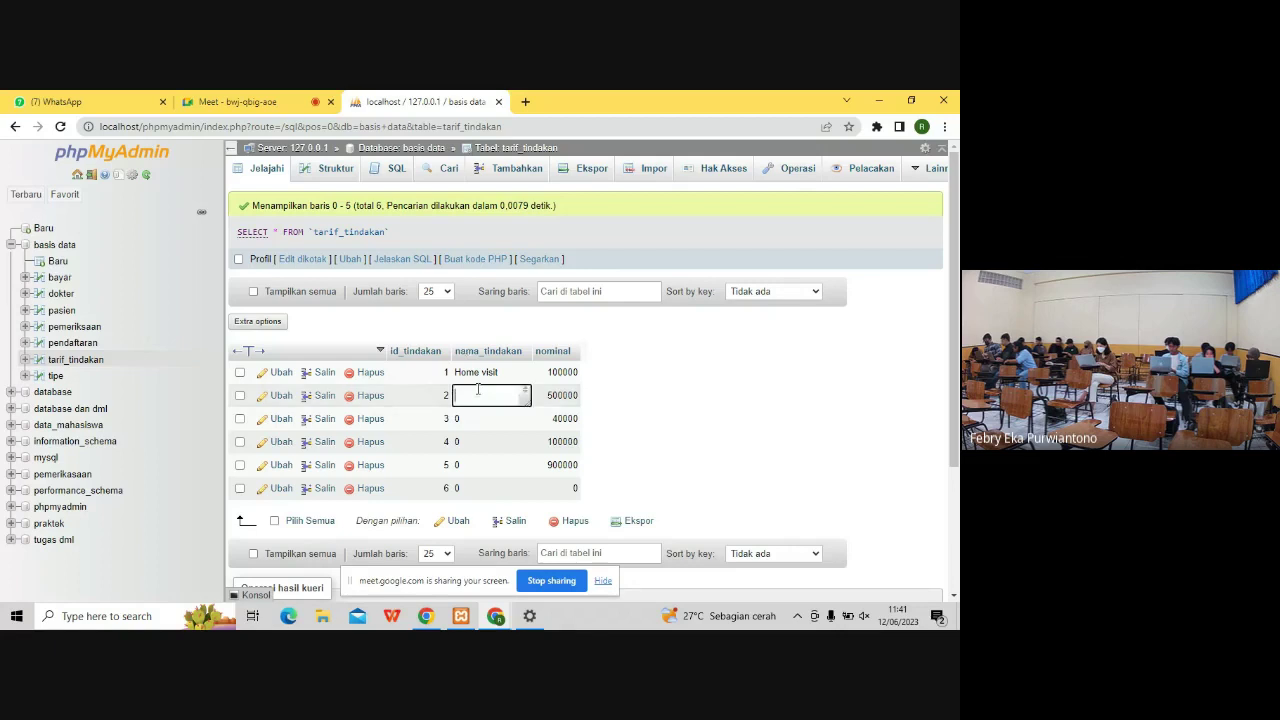
{"action": "key", "text": "super+Left"}
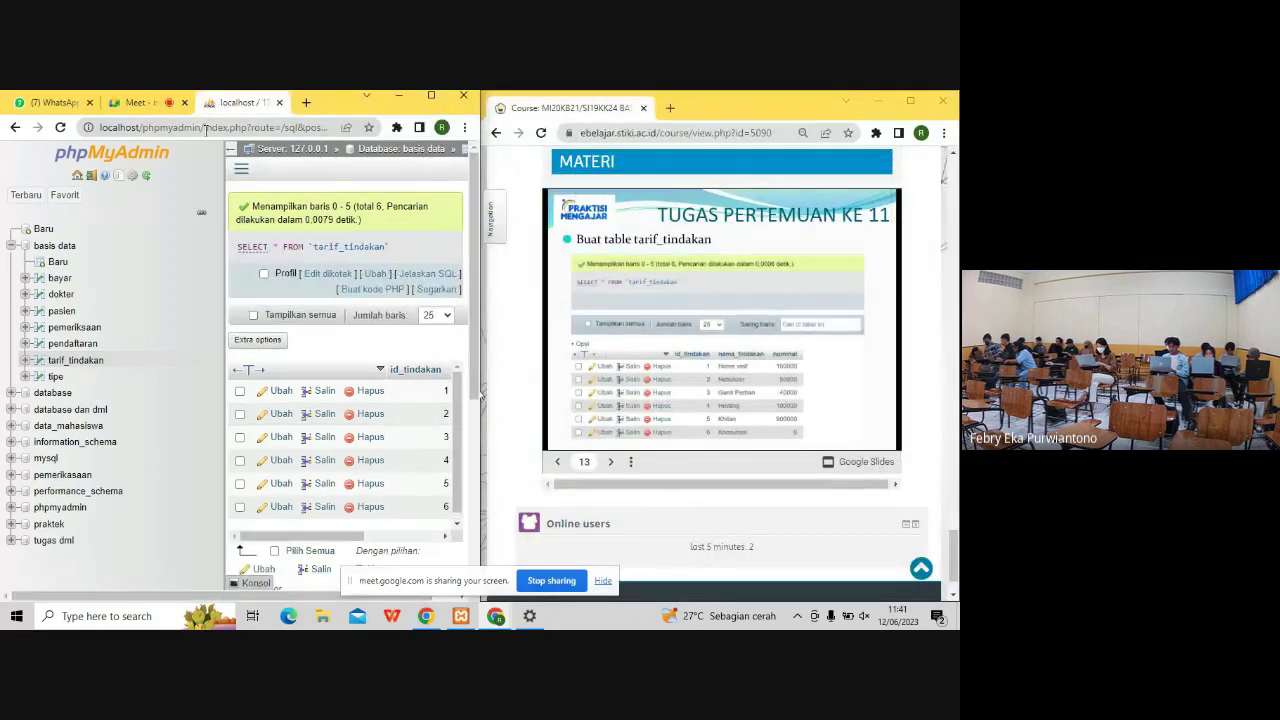
{"action": "left_click", "coordinate": [231, 155]}
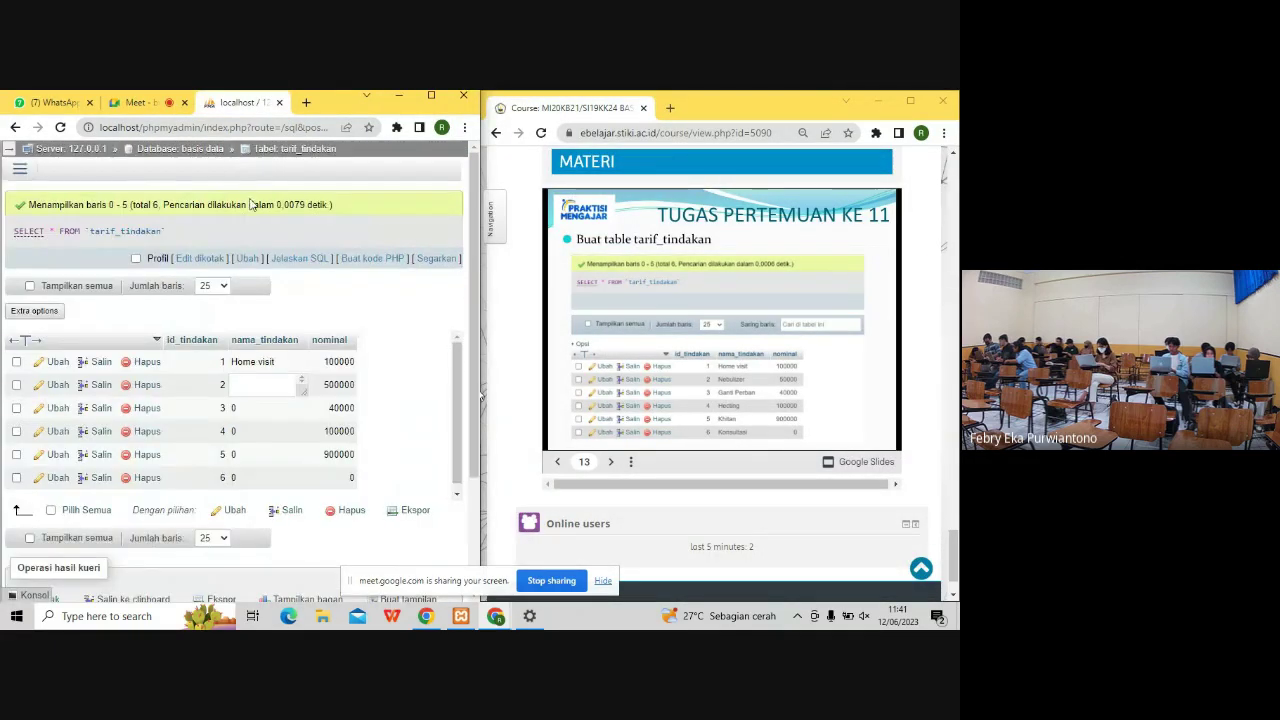
{"action": "key", "text": "Return"}
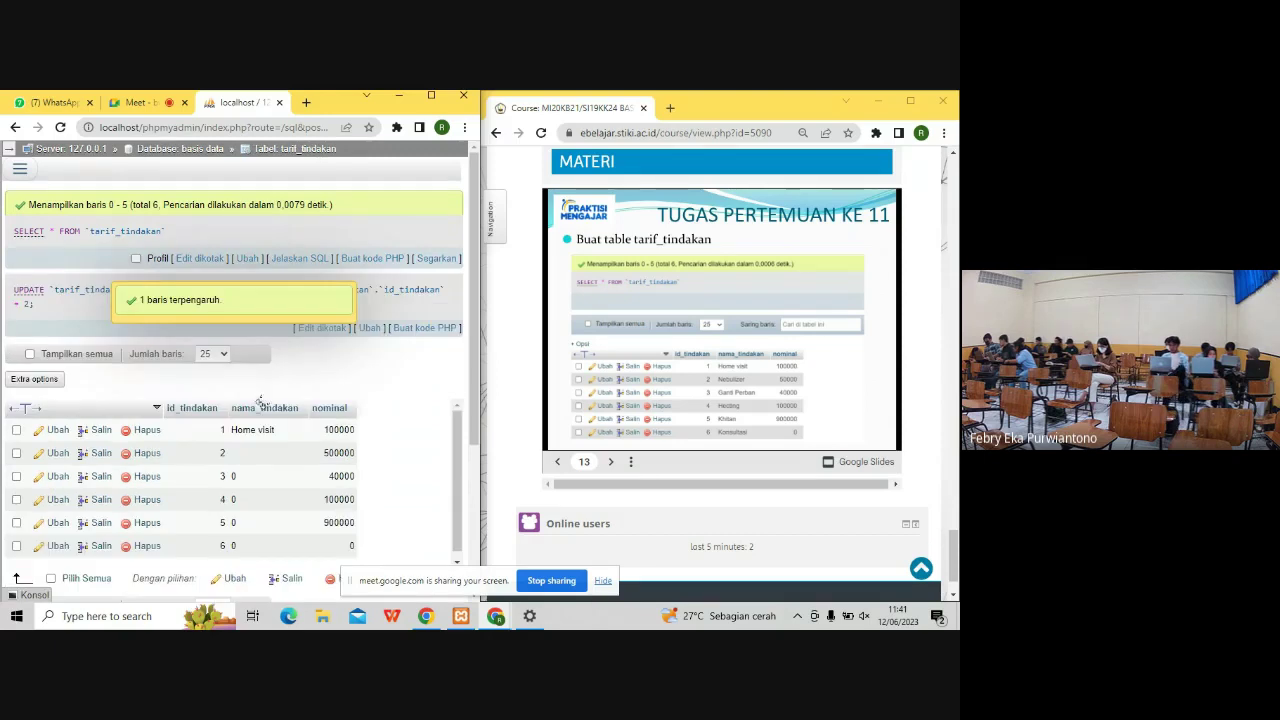
{"action": "double_click", "coordinate": [264, 455]}
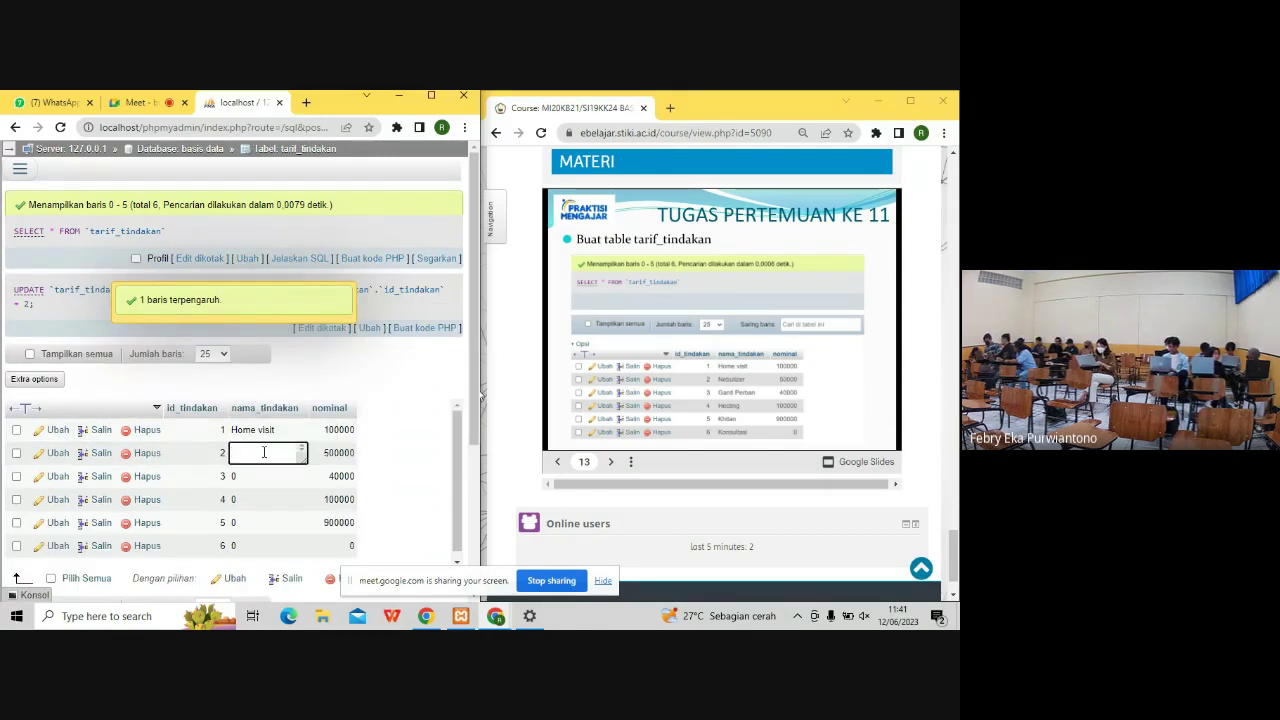
{"action": "type", "text": "Nebul"}
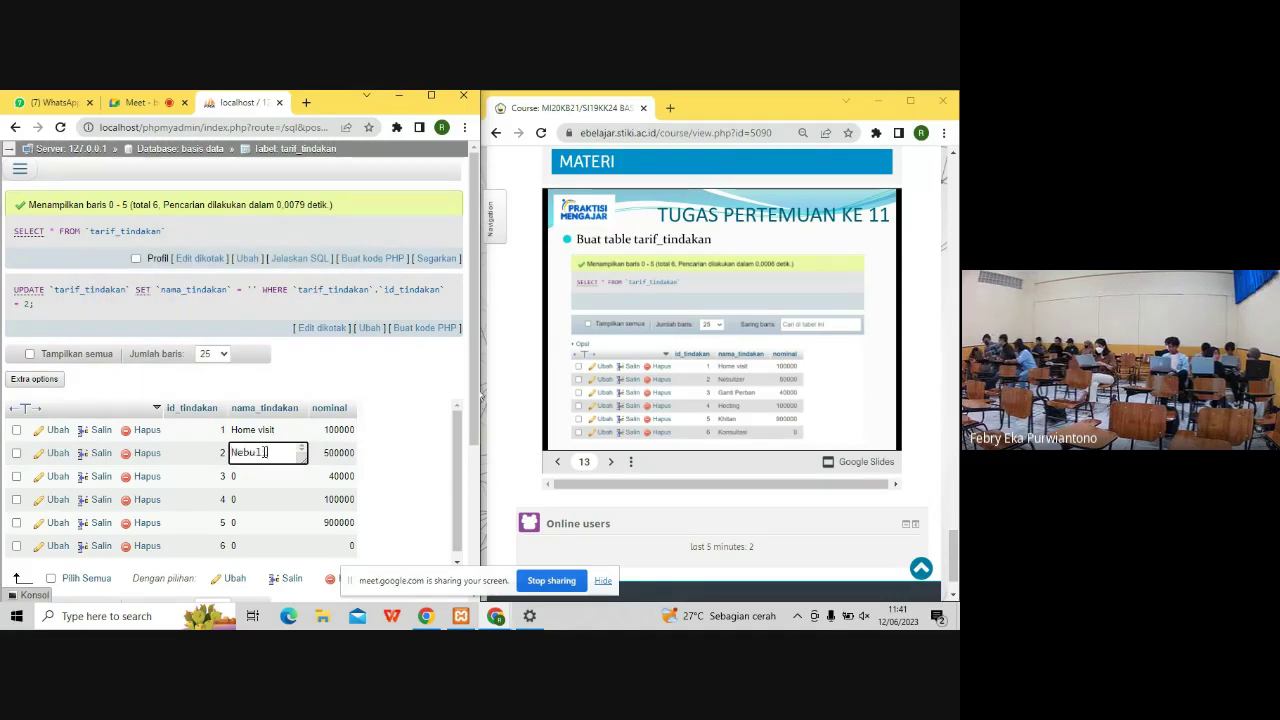
{"action": "type", "text": "izer"}
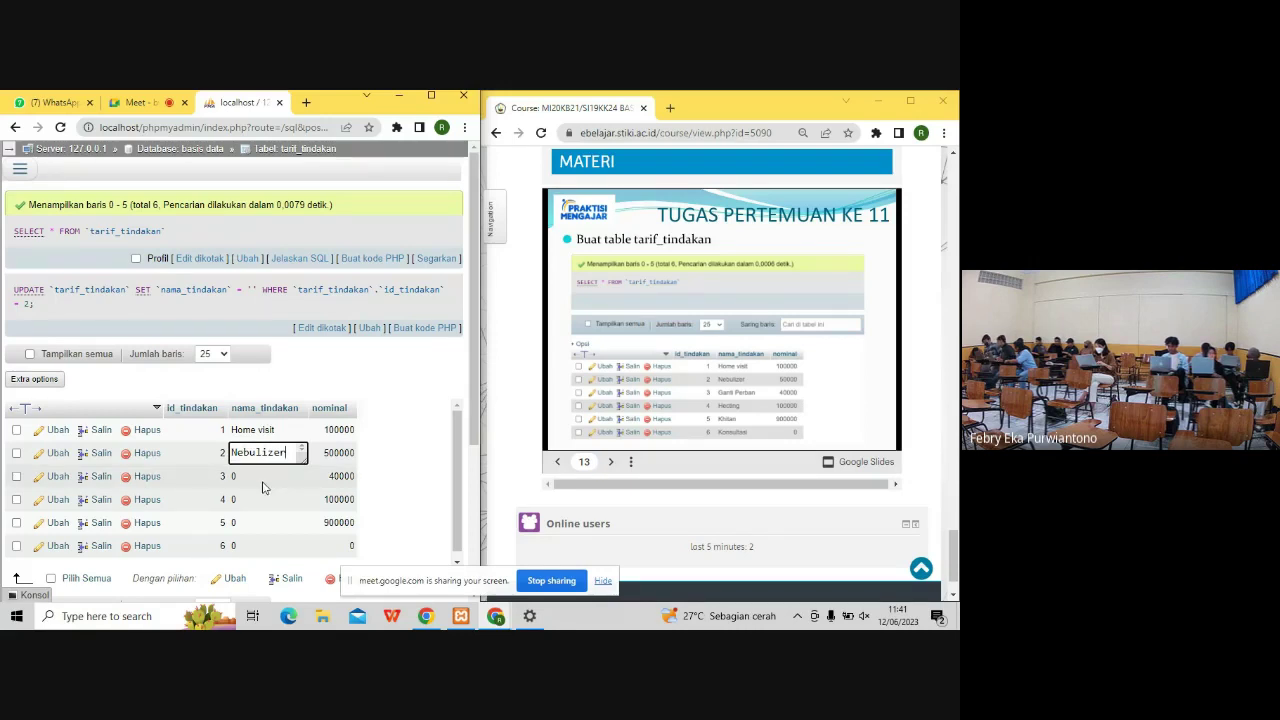
{"action": "key", "text": "Return"}
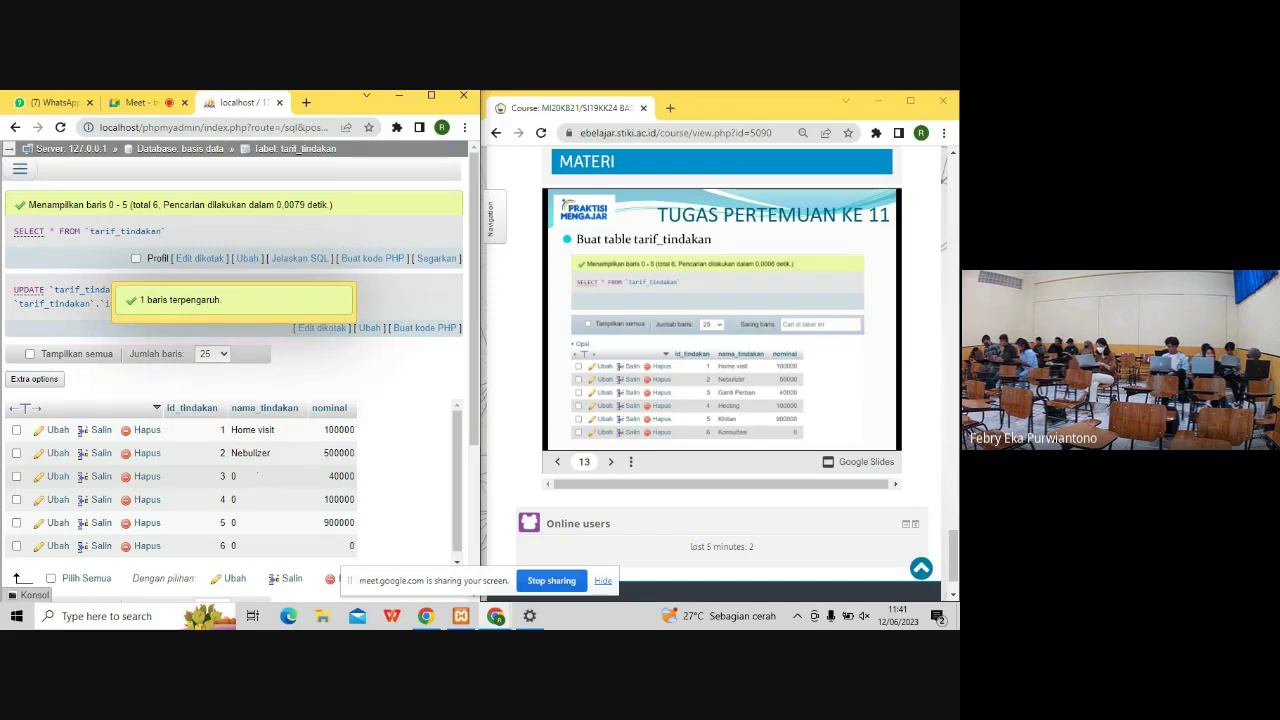
- Replace the nama_tindakan value of tarif_tindakan's third record with "ganti perban"
{"action": "double_click", "coordinate": [257, 476]}
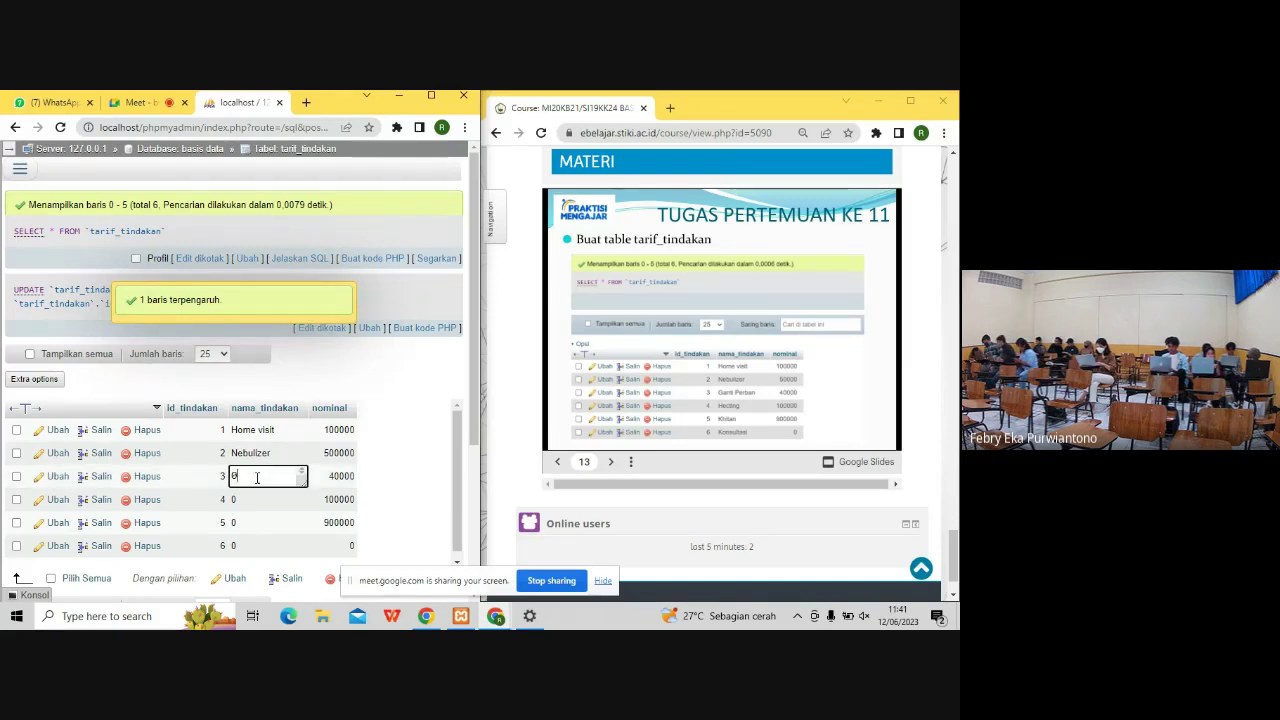
{"action": "key", "text": "BackSpace"}
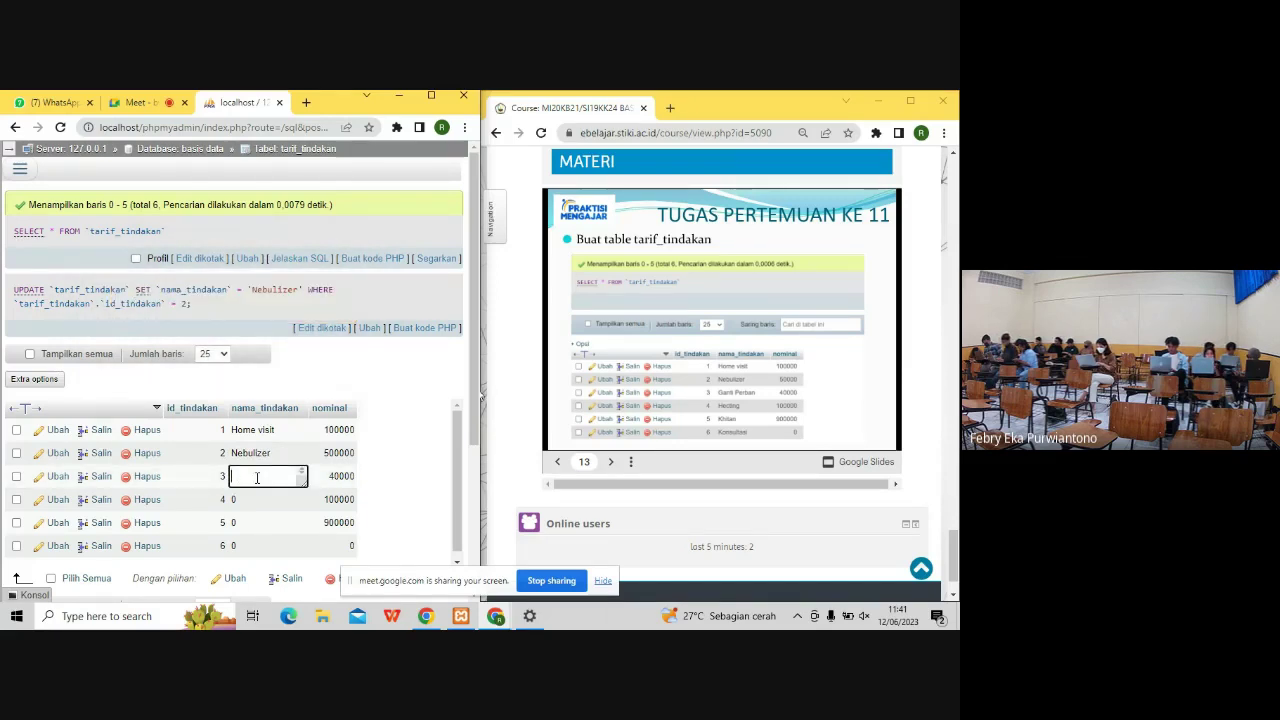
{"action": "type", "text": "ganti pe"}
{"action": "type", "text": "rb"}
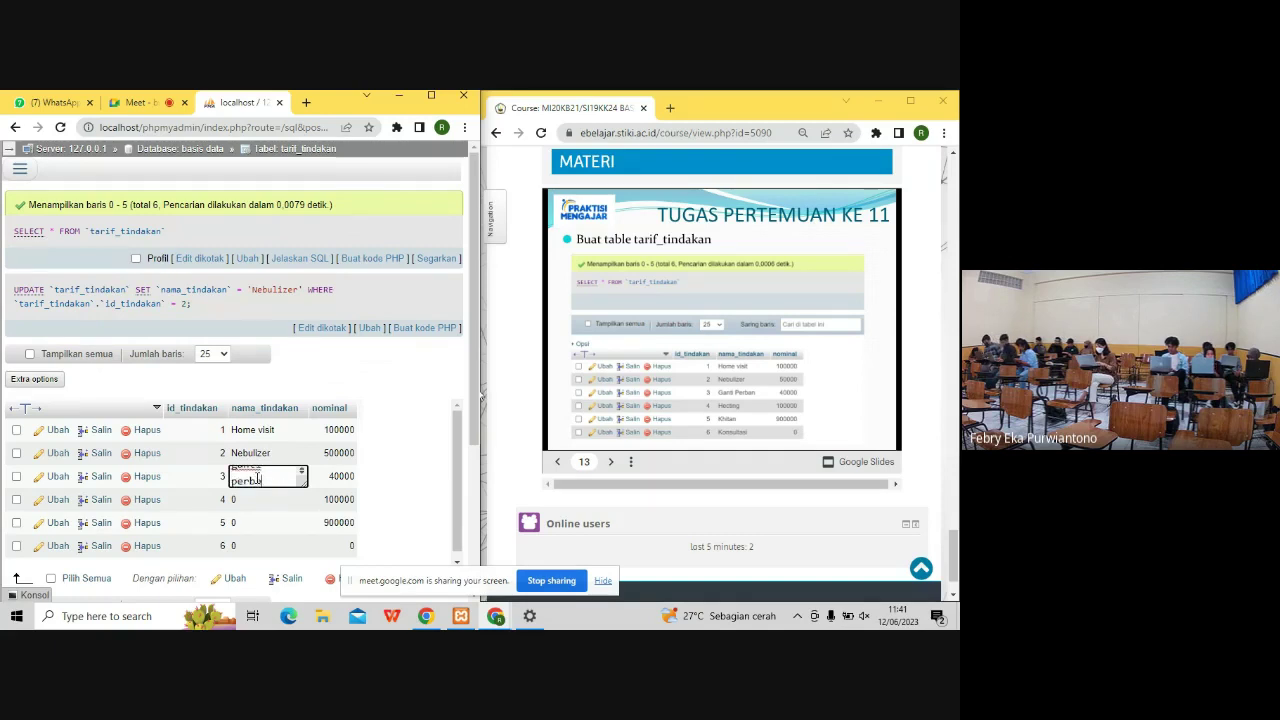
{"action": "type", "text": "an"}
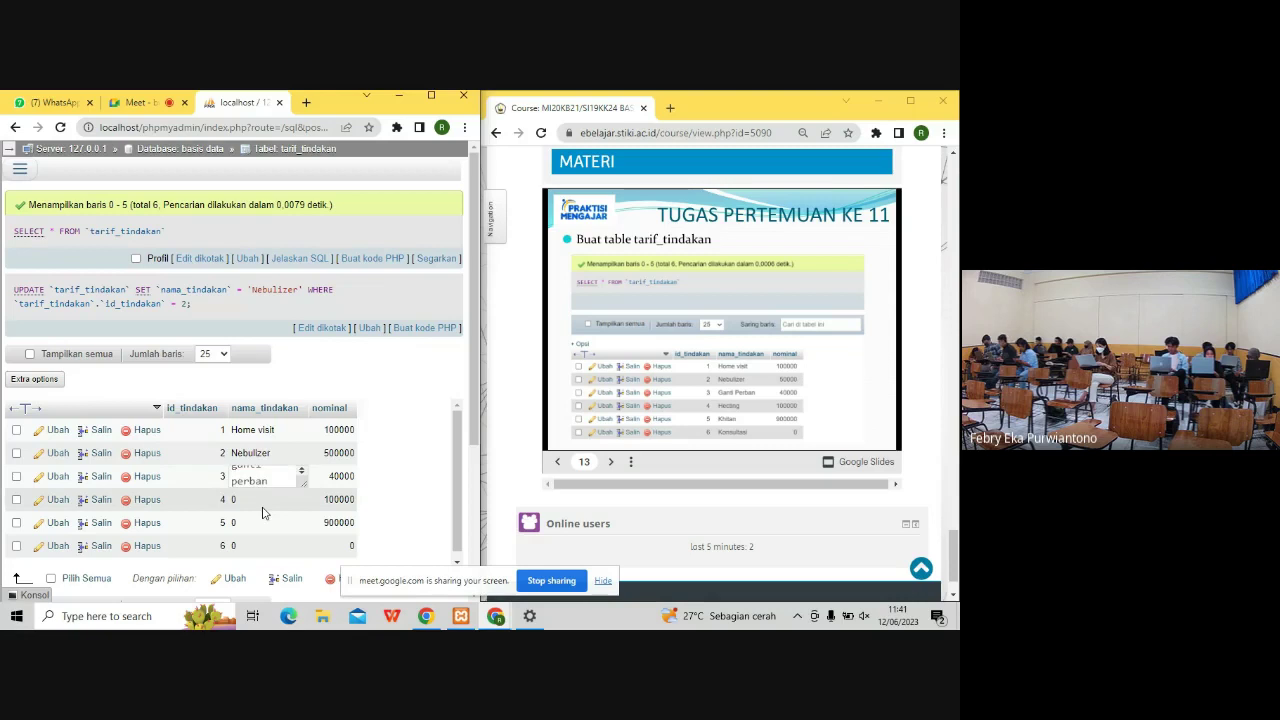
{"action": "key", "text": "Return"}
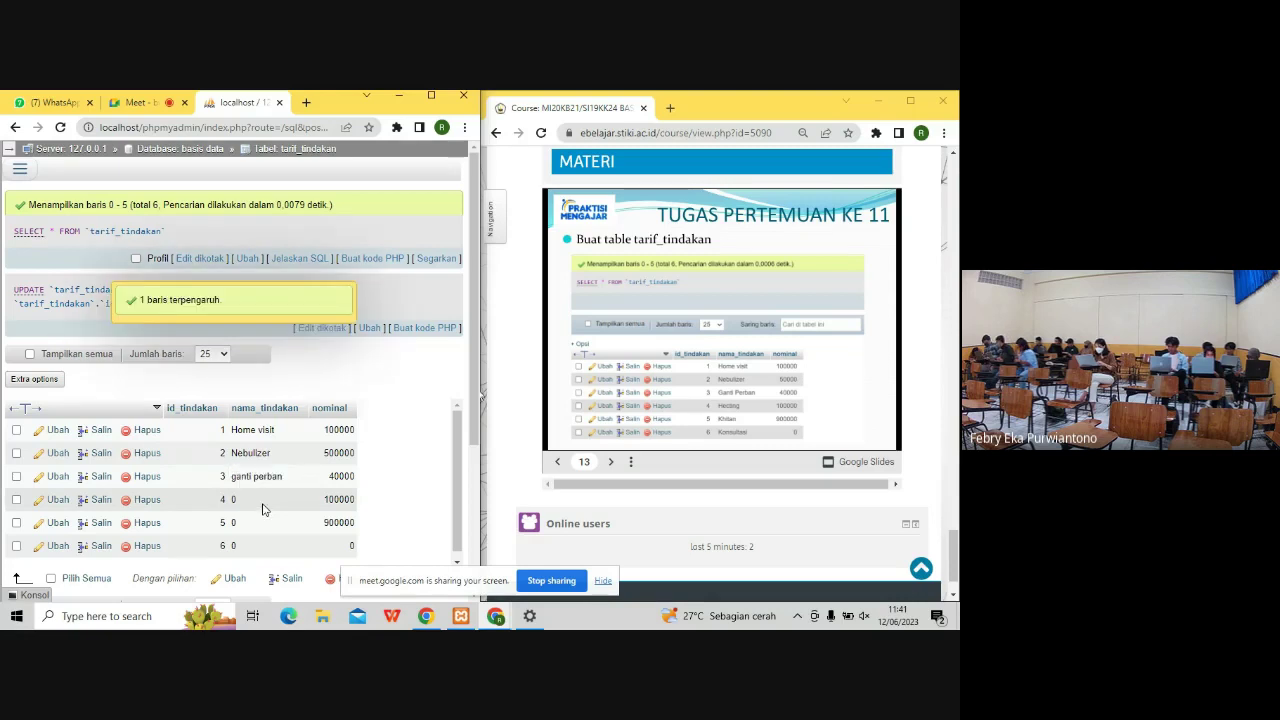
- Set the nama_tindakan value of tarif_tindakan's fourth record to "Hecting"
{"action": "double_click", "coordinate": [263, 501]}
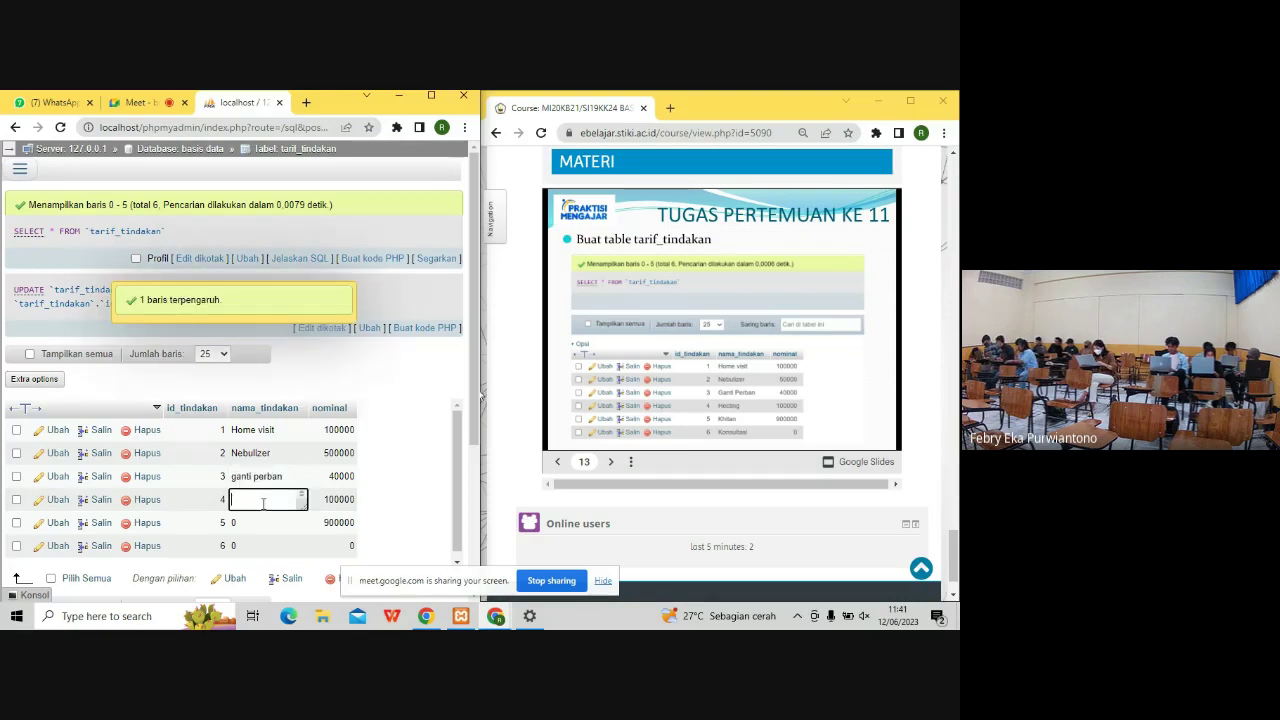
{"action": "type", "text": "he"}
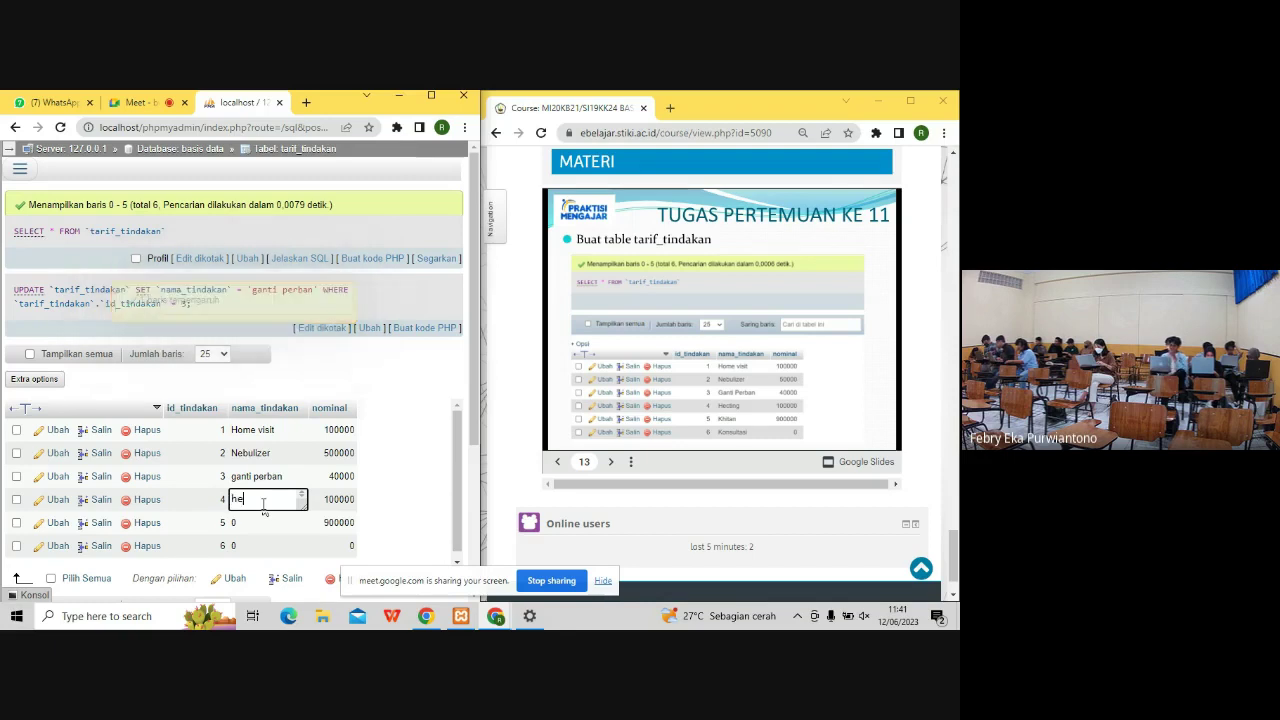
{"action": "key", "text": "BackSpace"}
{"action": "key", "text": "BackSpace"}
{"action": "type", "text": "Hec"}
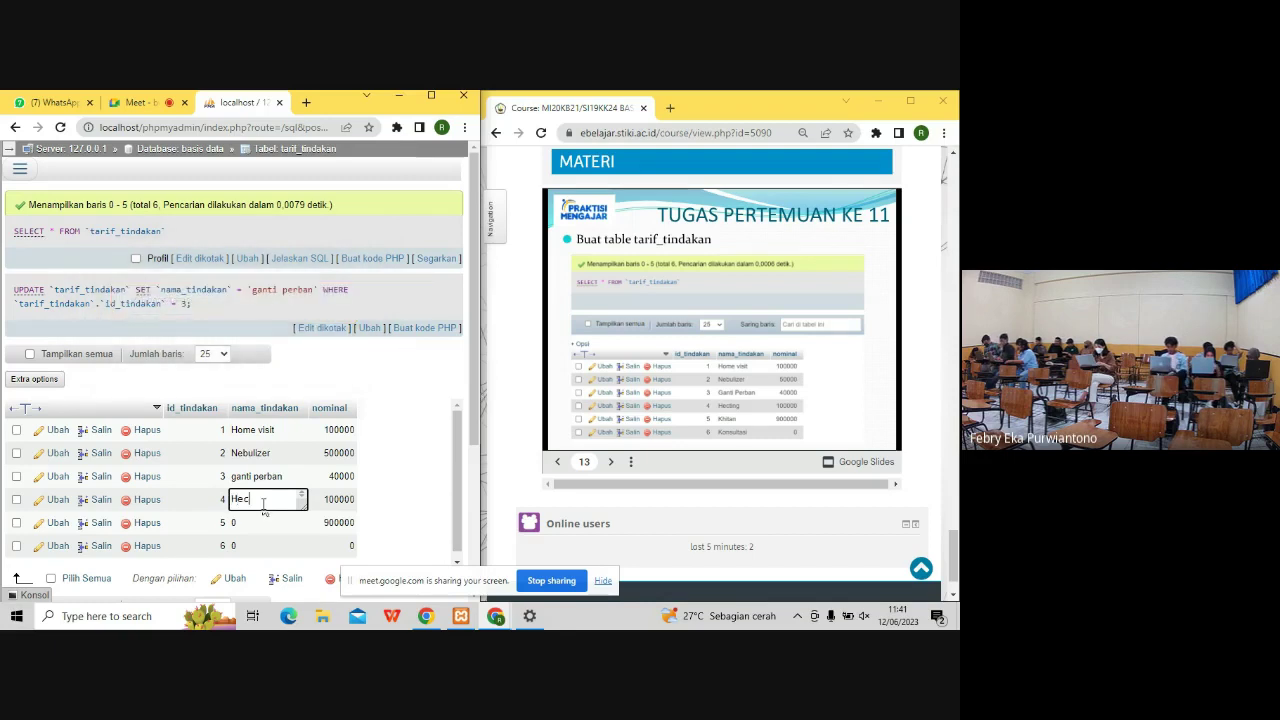
{"action": "type", "text": "ting"}
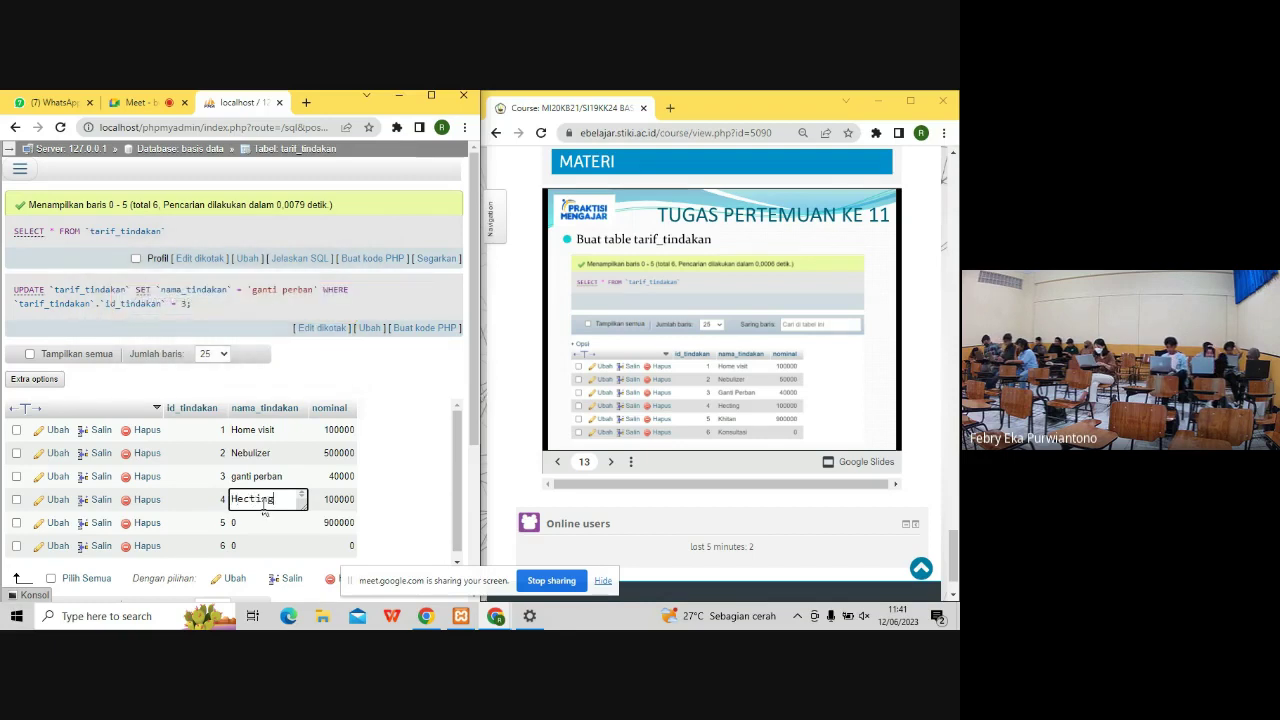
{"action": "left_click", "coordinate": [258, 533]}
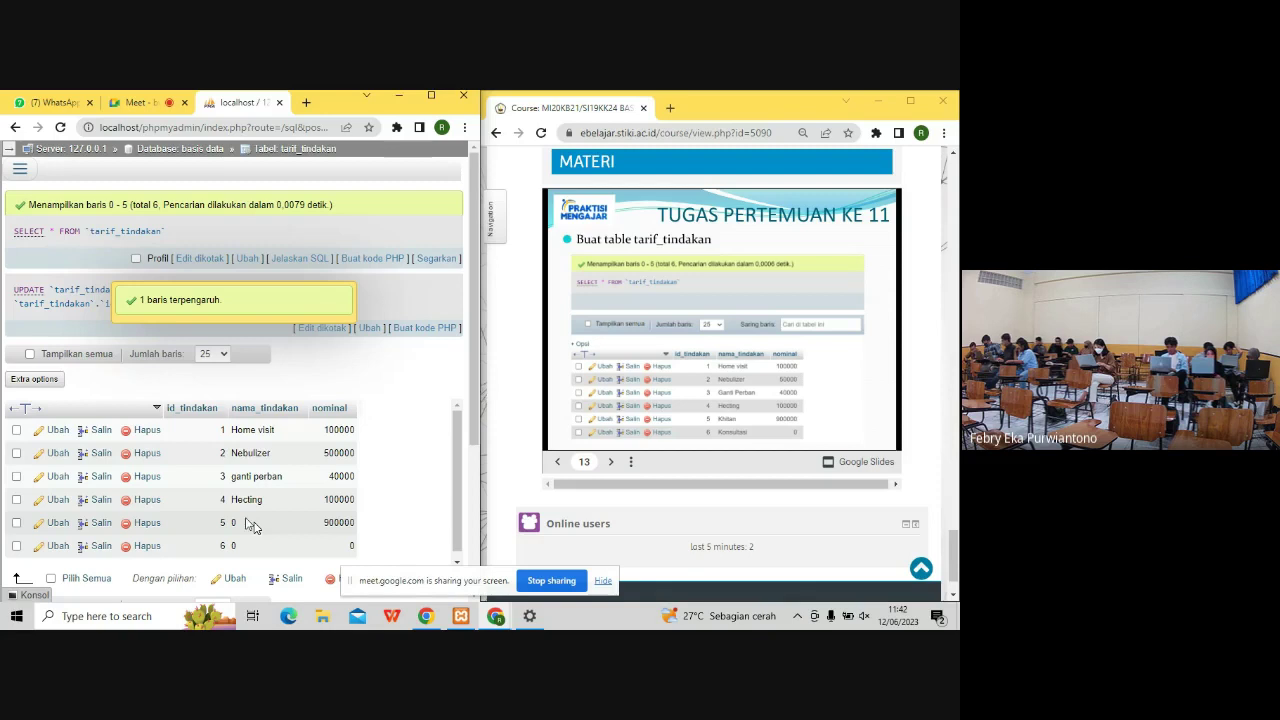
- Replace the nama_tindakan value of tarif_tindakan's fifth record with "khitan"
{"action": "double_click", "coordinate": [246, 520]}
{"action": "key", "text": "BackSpace"}
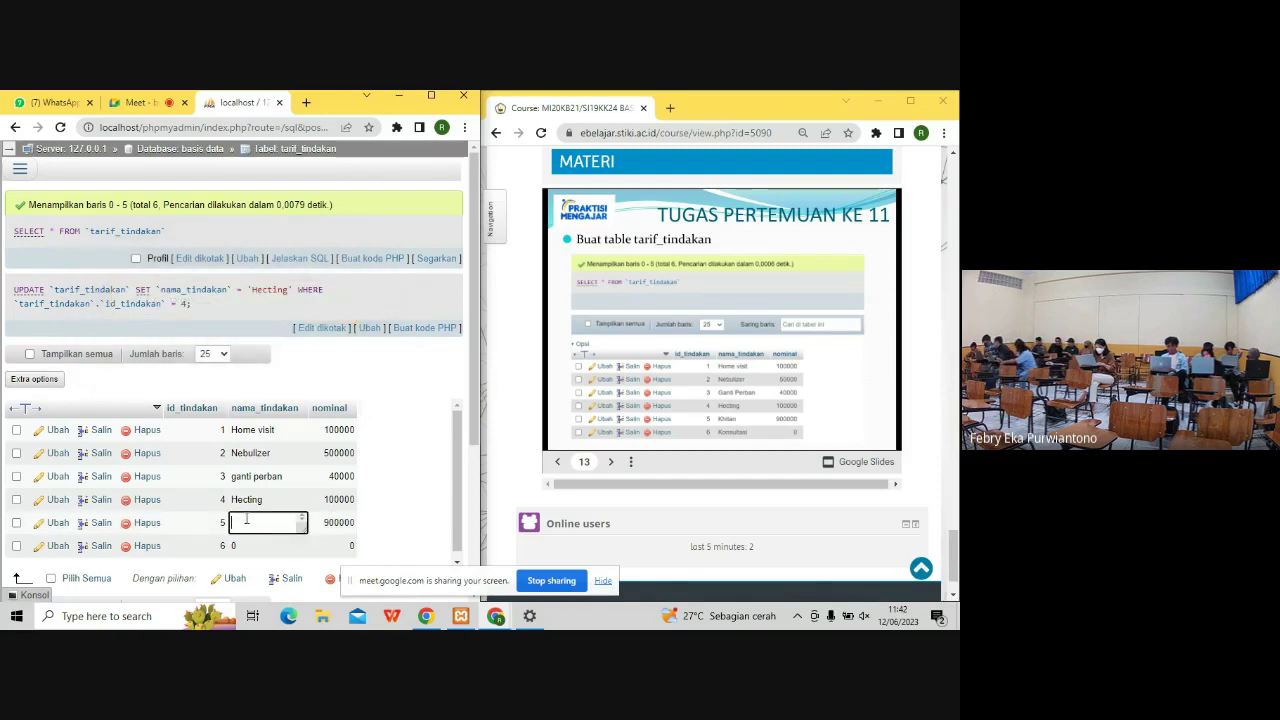
{"action": "type", "text": "khitan"}
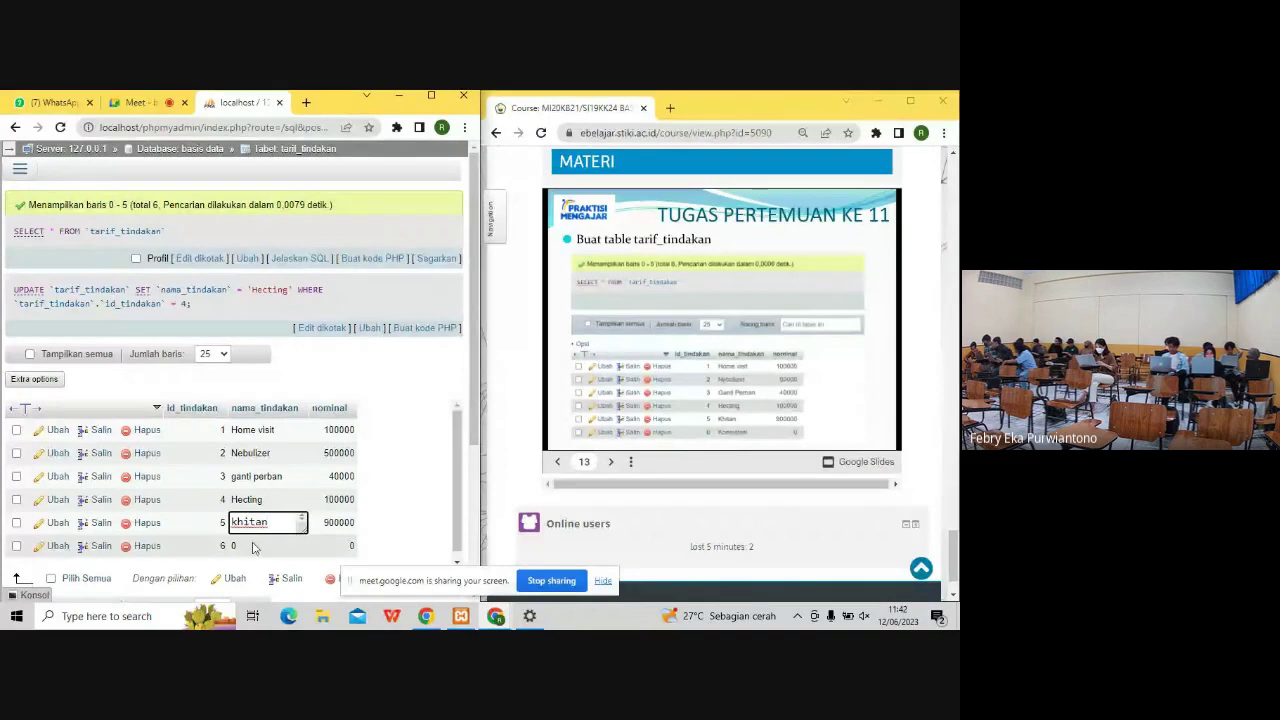
{"action": "left_click", "coordinate": [252, 546]}
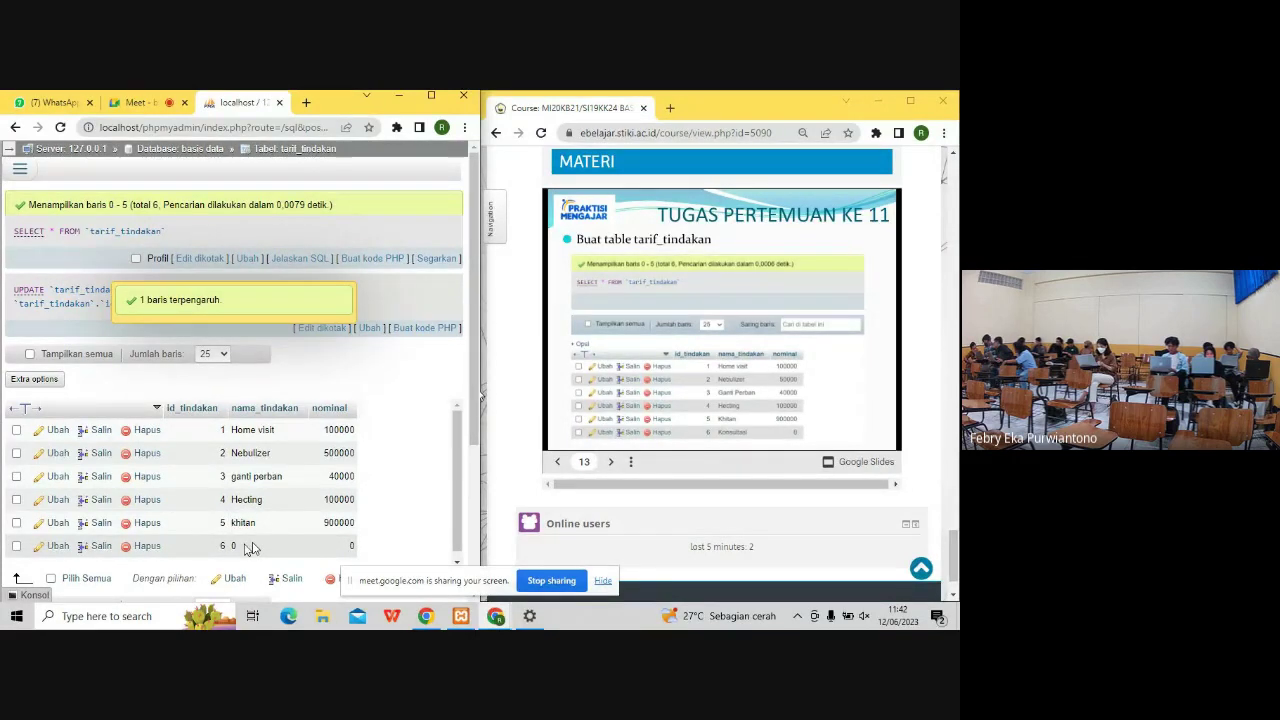
- Replace the nama_tindakan value of tarif_tindakan's sixth record with "Konsultasi"
{"action": "double_click", "coordinate": [250, 547]}
{"action": "key", "text": "BackSpace"}
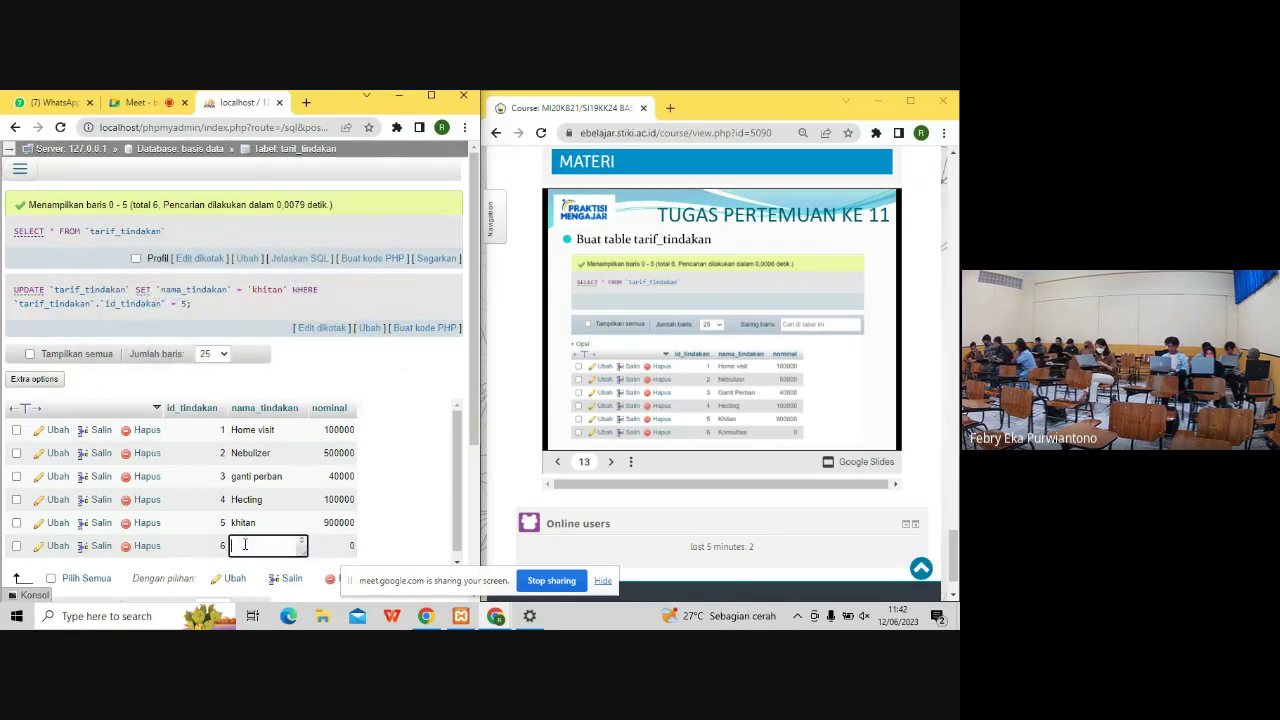
{"action": "type", "text": "Konsulta"}
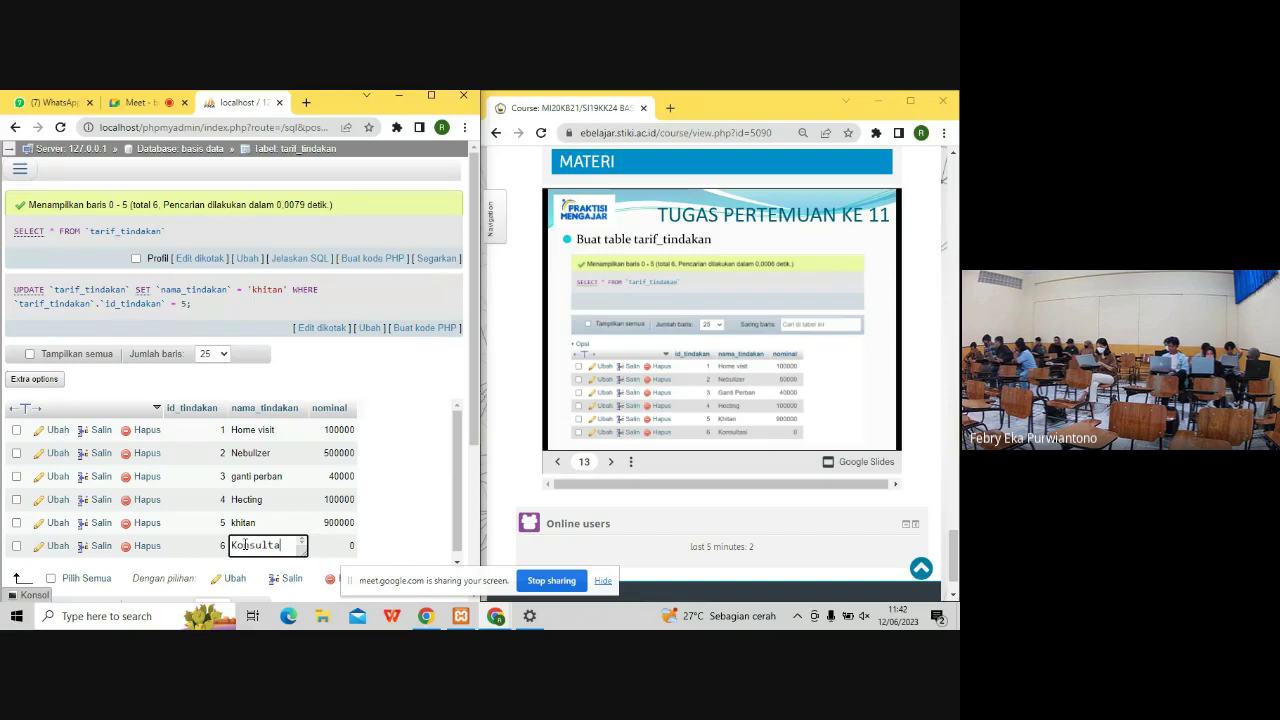
{"action": "type", "text": "n"}
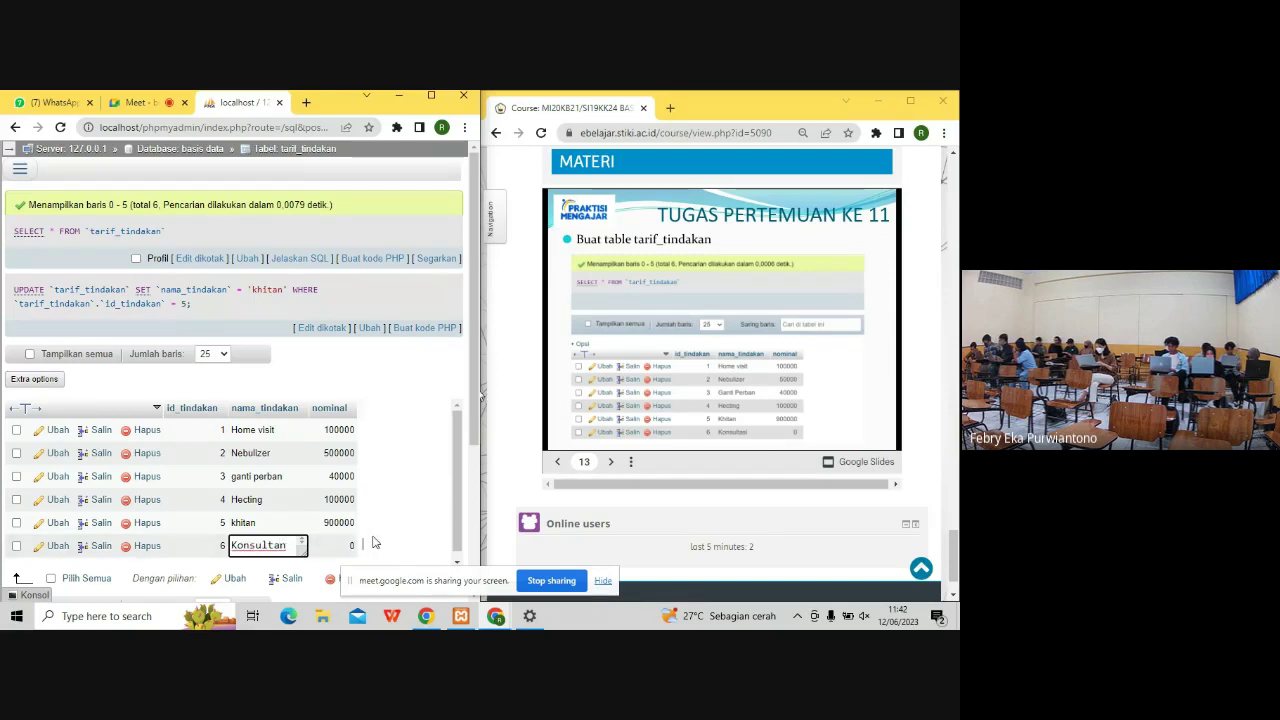
{"action": "key", "text": "BackSpace"}
{"action": "type", "text": "si"}
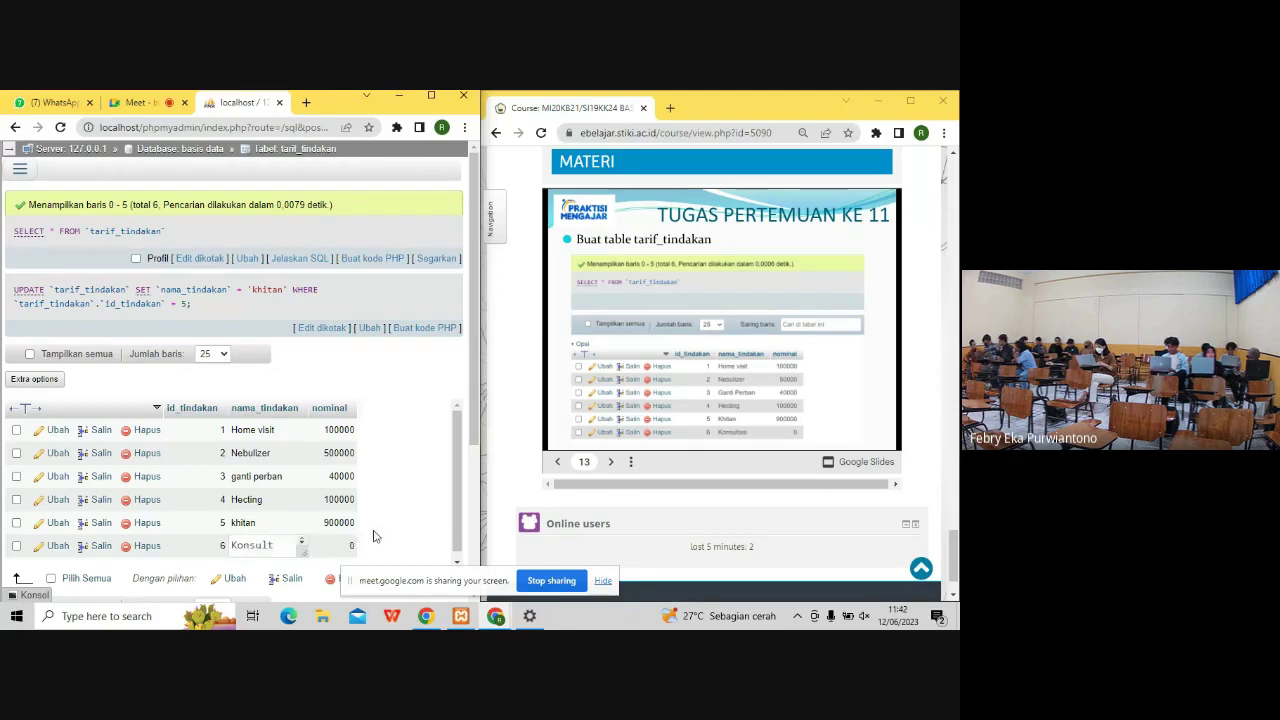
{"action": "key", "text": "Return"}
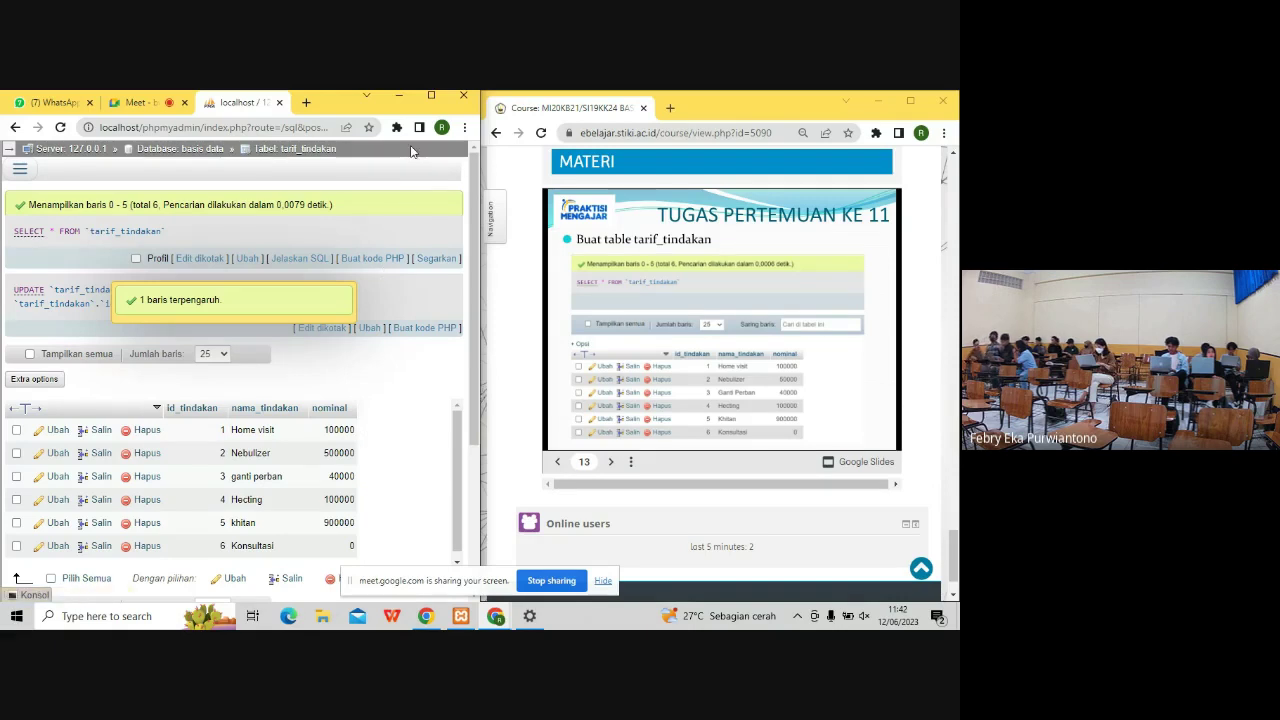
- Maximize phpMyAdmin and review the bayar table's structure and records
{"action": "left_click", "coordinate": [431, 95]}
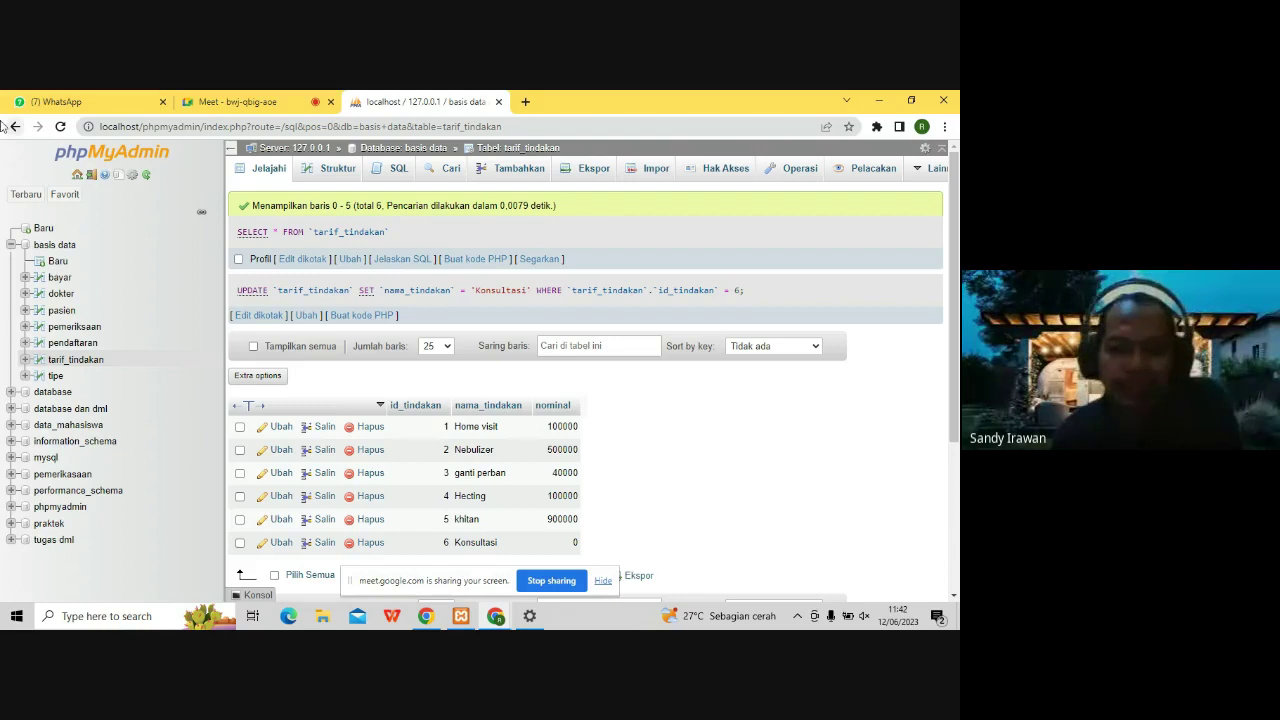
{"action": "left_click", "coordinate": [57, 280]}
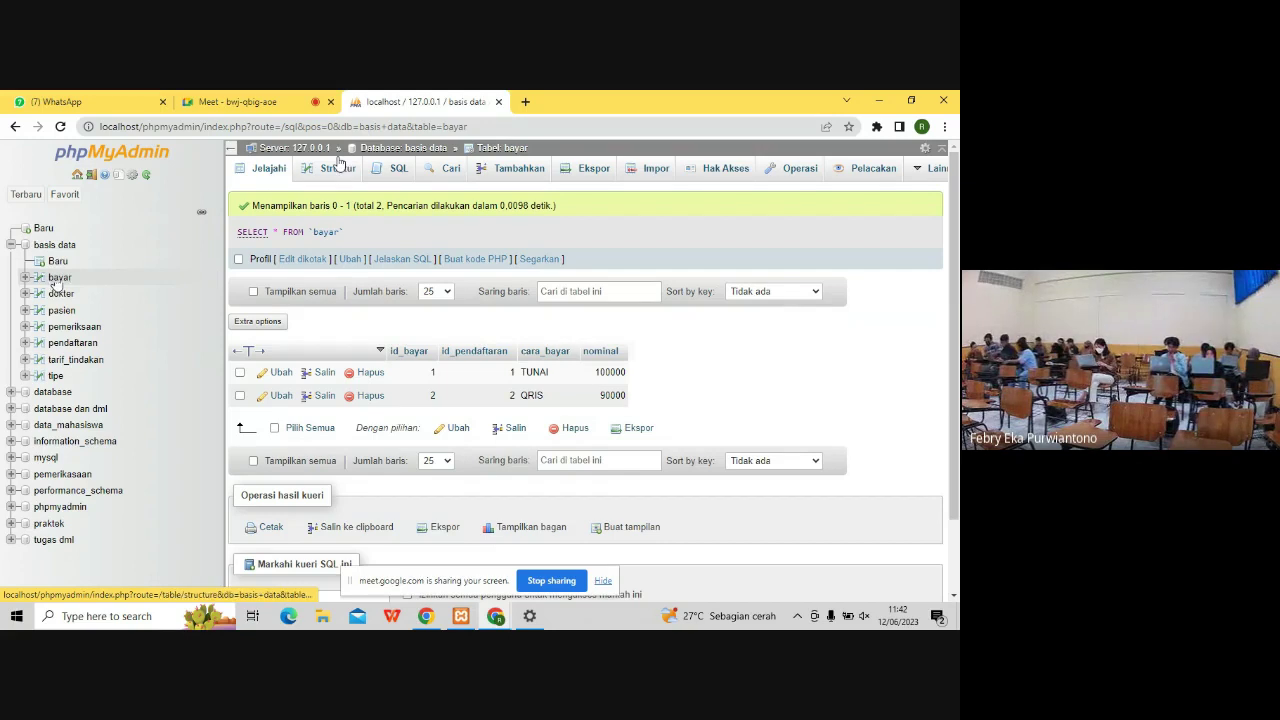
{"action": "left_click", "coordinate": [338, 162]}
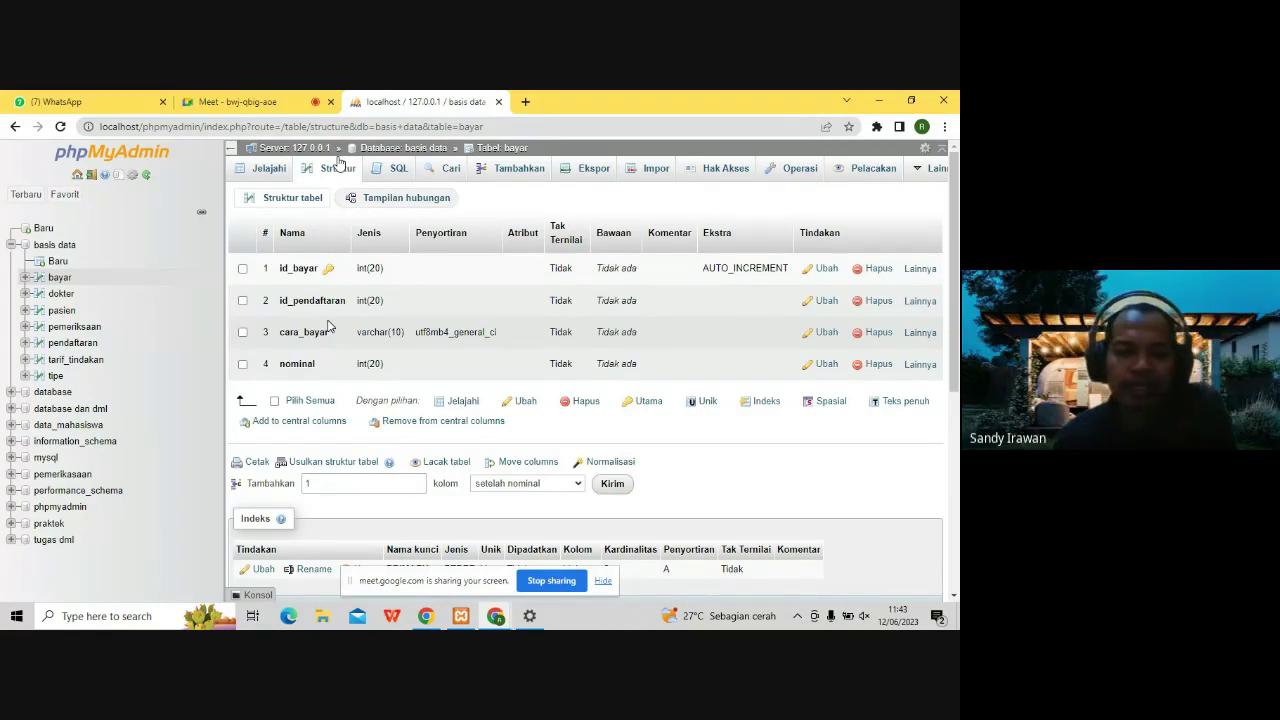
{"action": "left_click", "coordinate": [265, 172]}
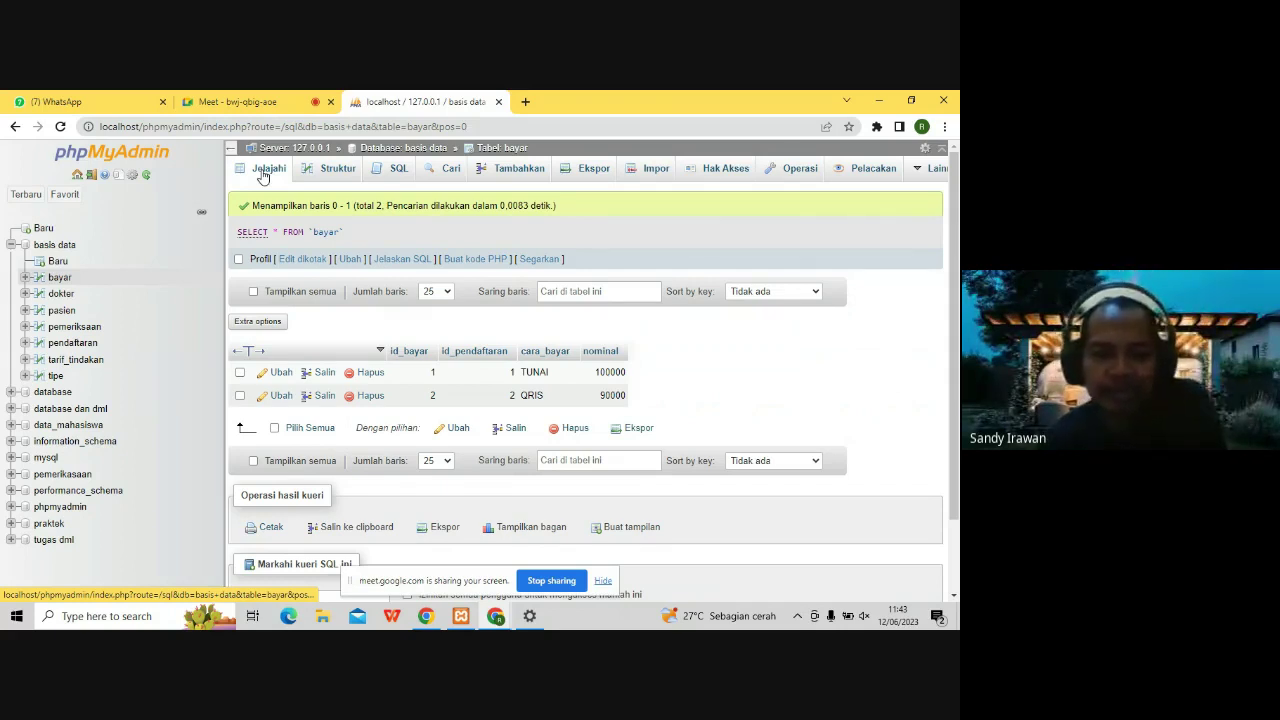
- Place phpMyAdmin beside the course slides, check the bayar slide and go back to the tr_tindakan table slide
{"action": "key", "text": "super+Right"}
{"action": "key", "text": "super+Left"}
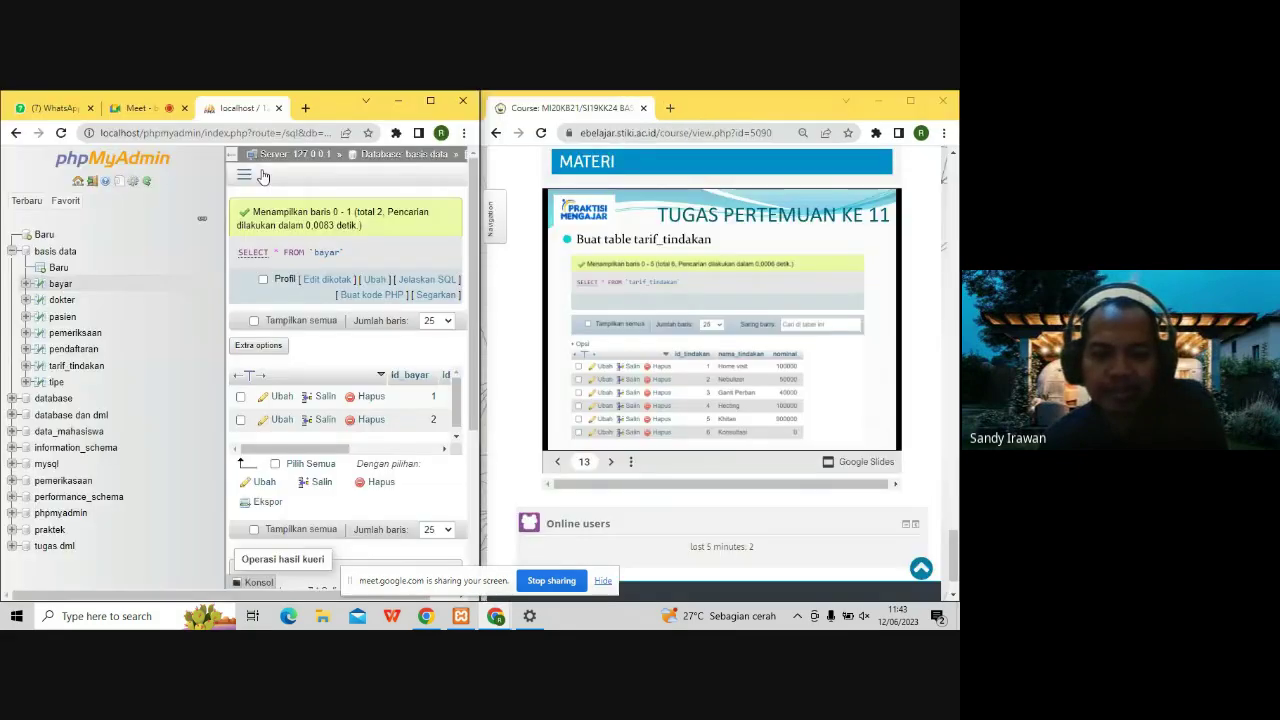
{"action": "double_click", "coordinate": [617, 237]}
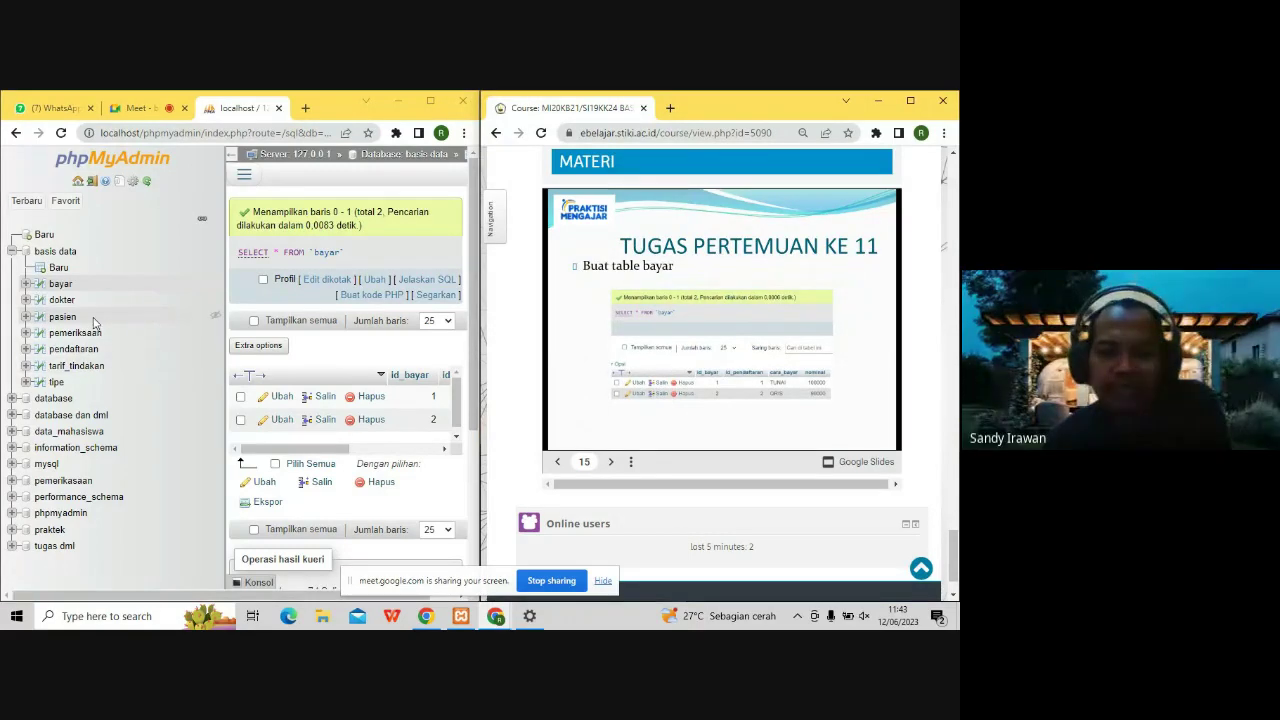
{"action": "key", "text": "Right"}
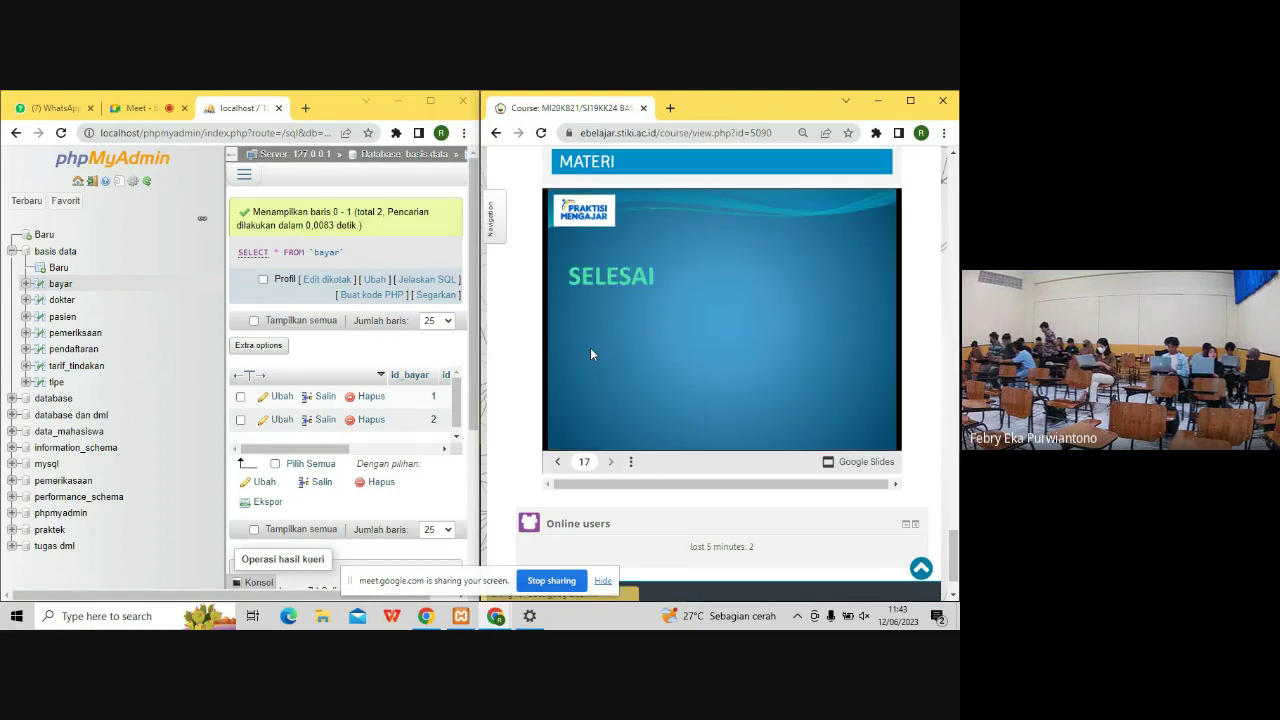
{"action": "key", "text": "Left"}
{"action": "key", "text": "Left"}
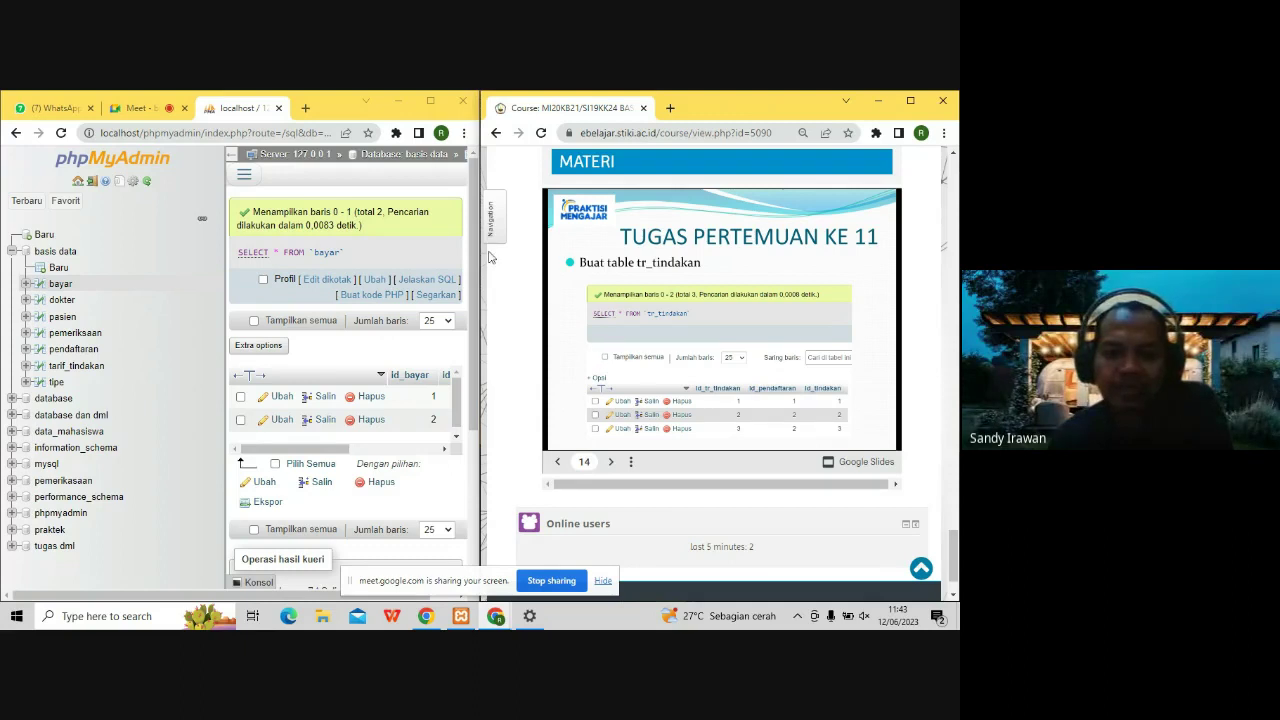
- Start a new table in the basis data database and place its creation form beside the tr_tindakan slide
{"action": "left_click", "coordinate": [426, 99]}
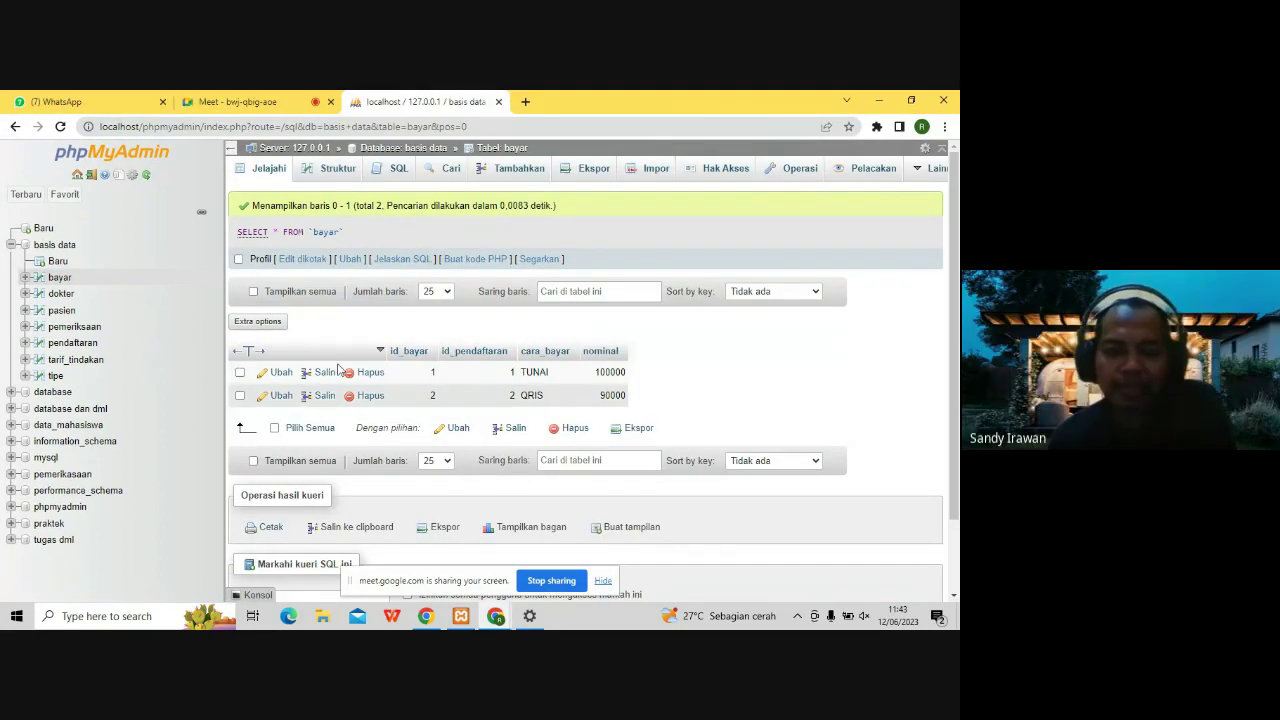
{"action": "left_click", "coordinate": [268, 103]}
{"action": "left_click", "coordinate": [447, 103]}
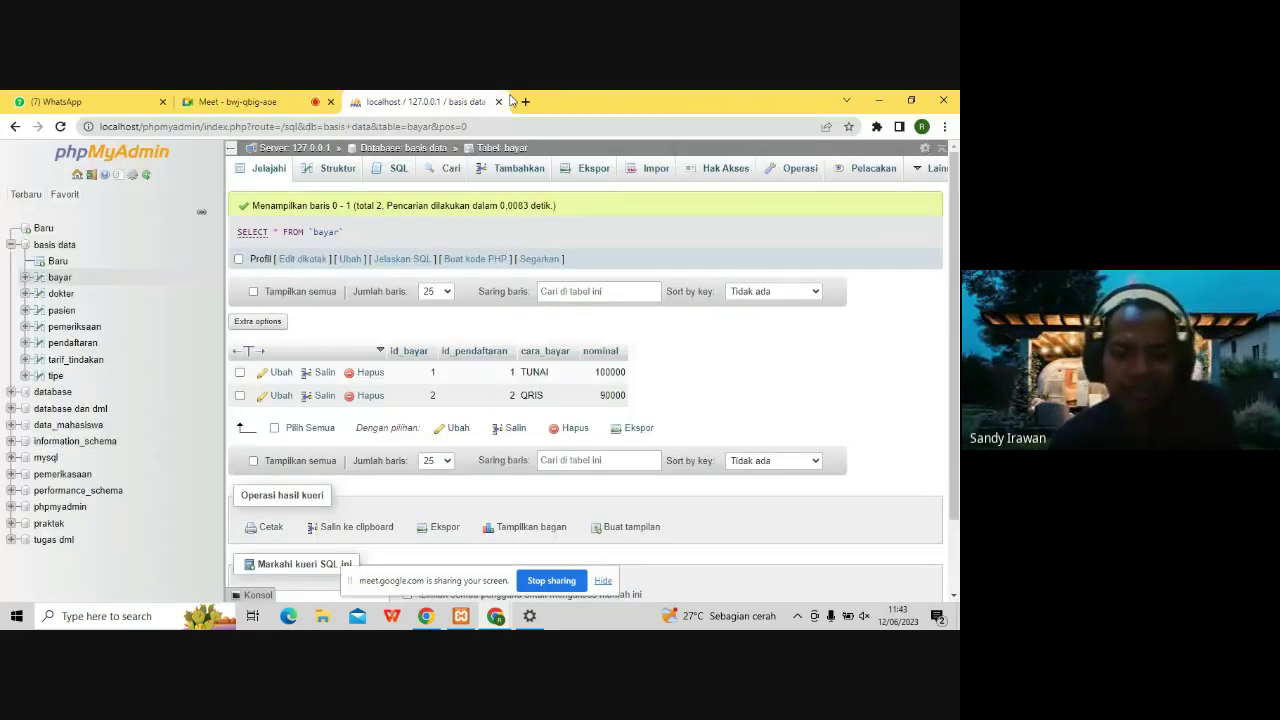
{"action": "left_click", "coordinate": [60, 263]}
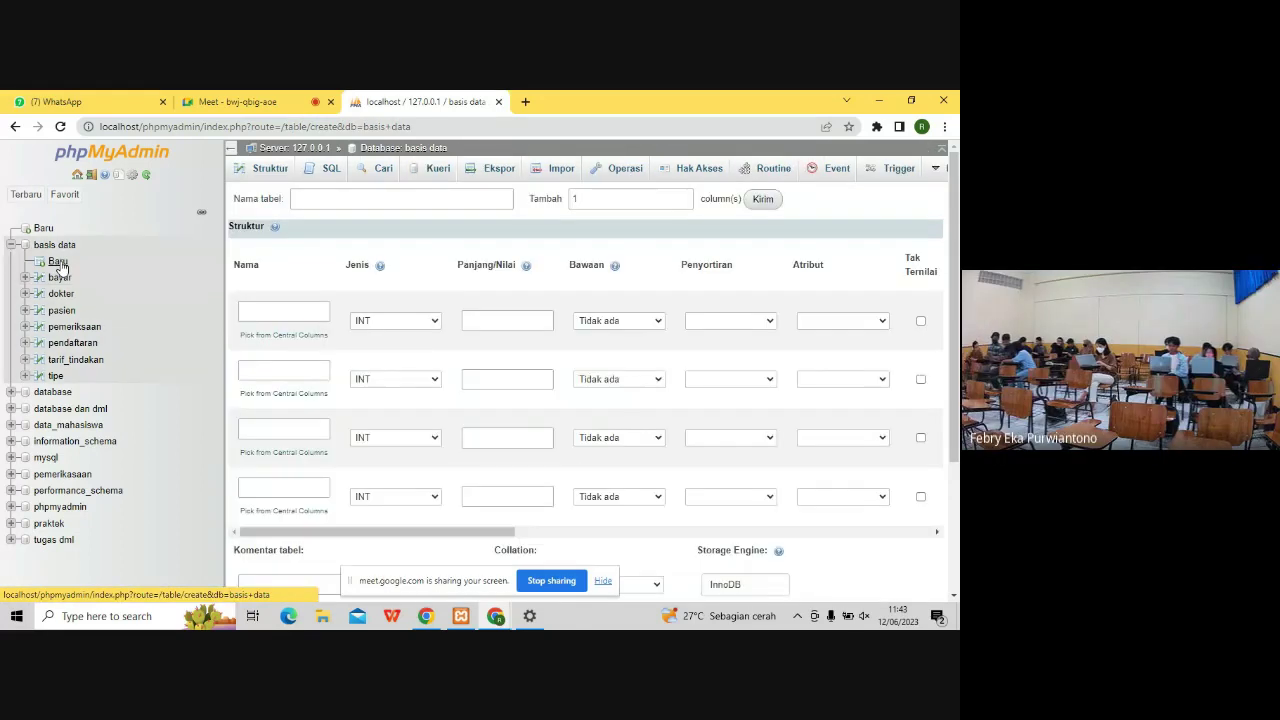
{"action": "left_click", "coordinate": [316, 207]}
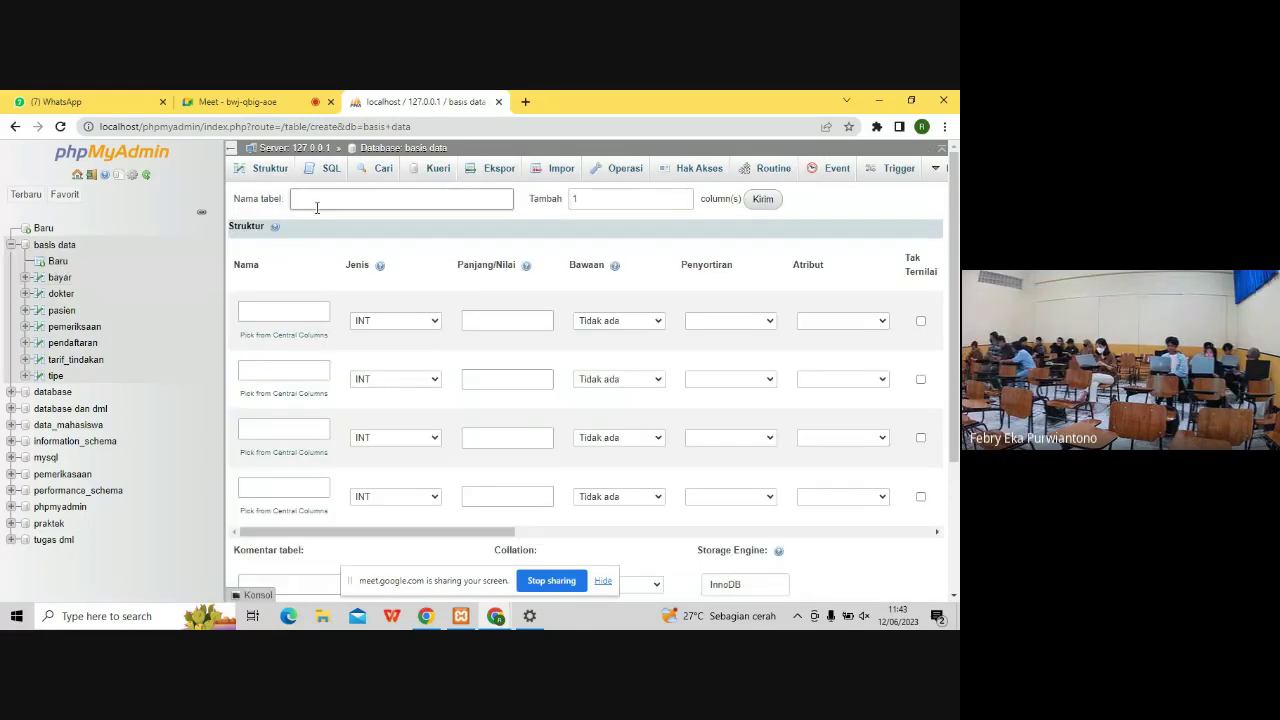
{"action": "left_click", "coordinate": [316, 207]}
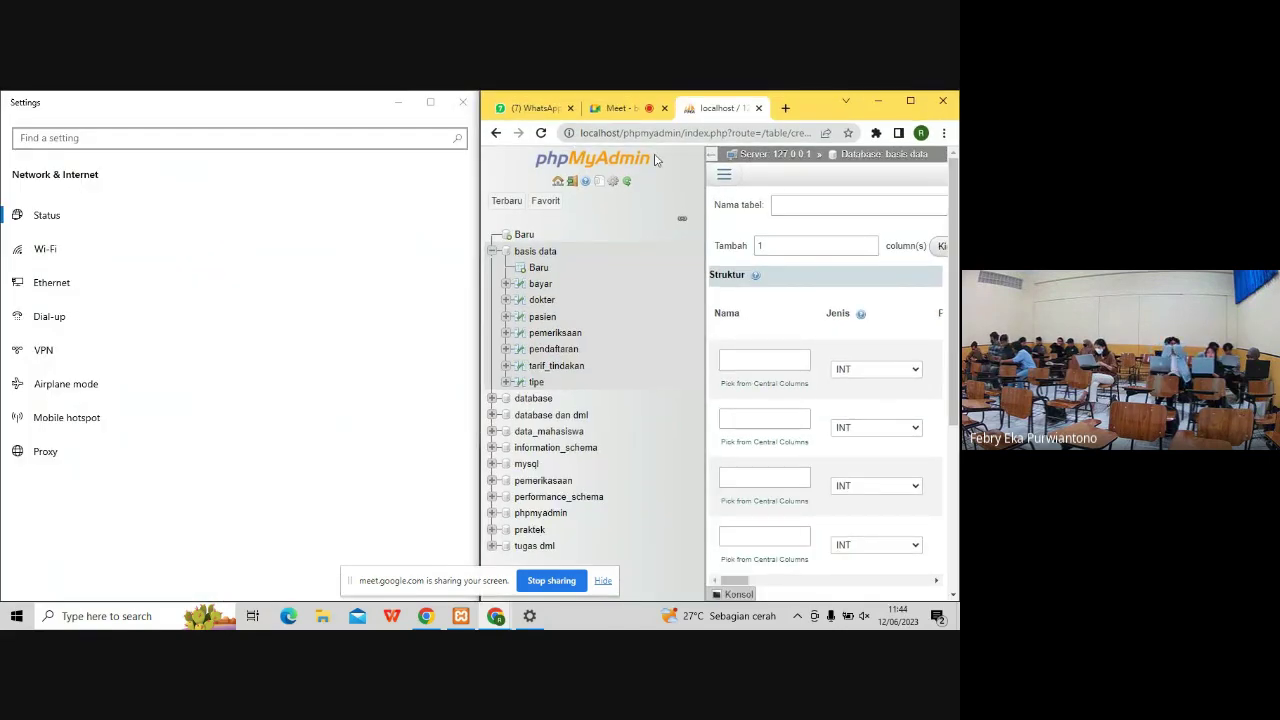
{"action": "key", "text": "super+Left"}
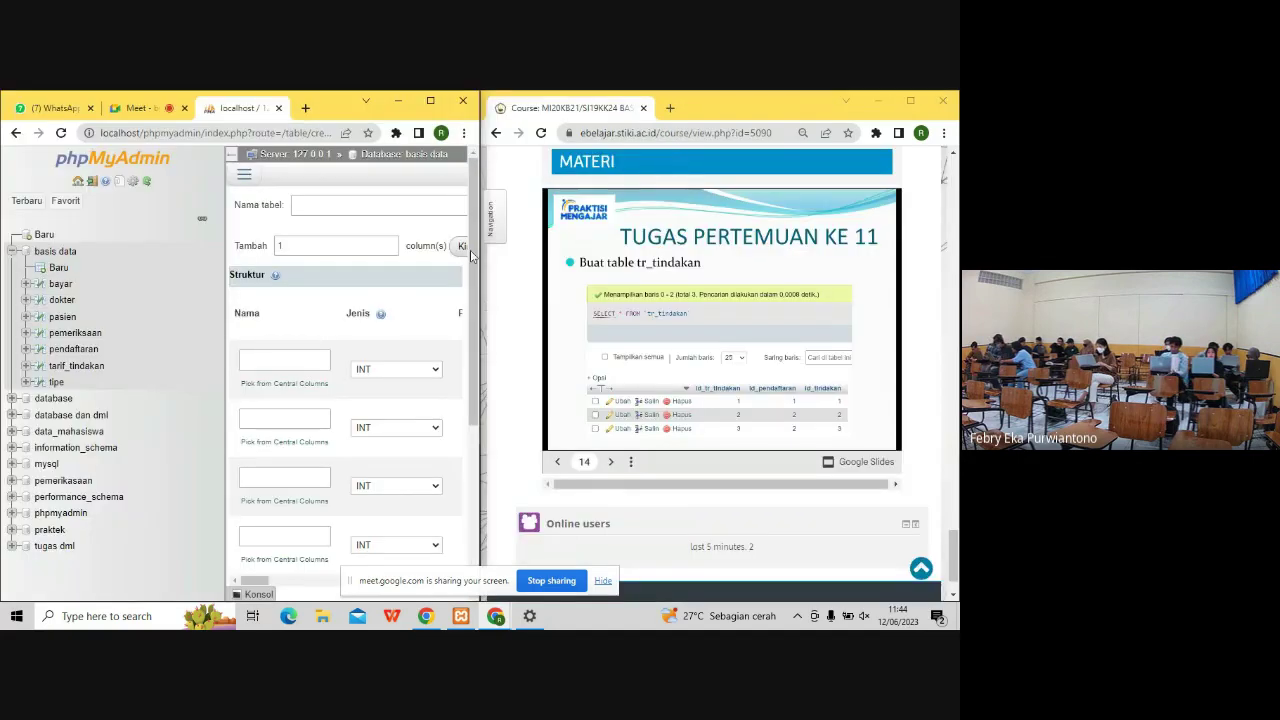
- Name the new table tr_tindakan
{"action": "left_click", "coordinate": [339, 205]}
{"action": "type", "text": "tr"}
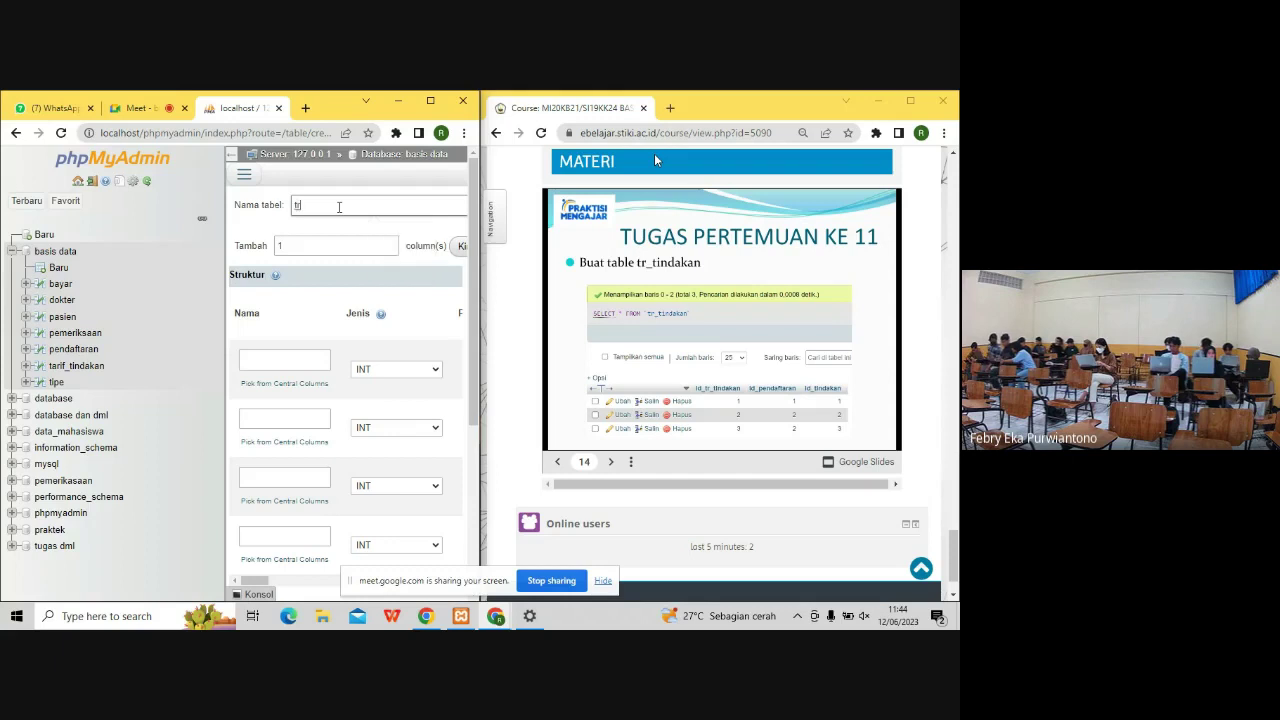
{"action": "type", "text": "_tin"}
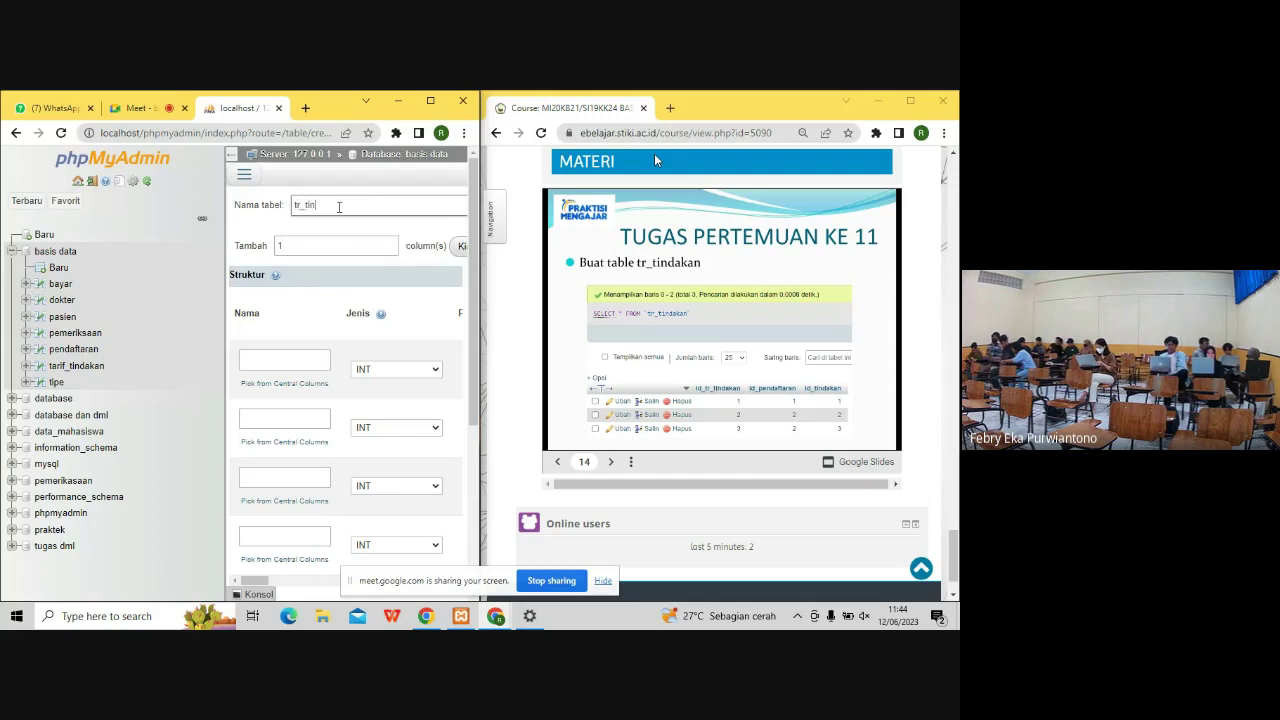
{"action": "type", "text": "daka"}
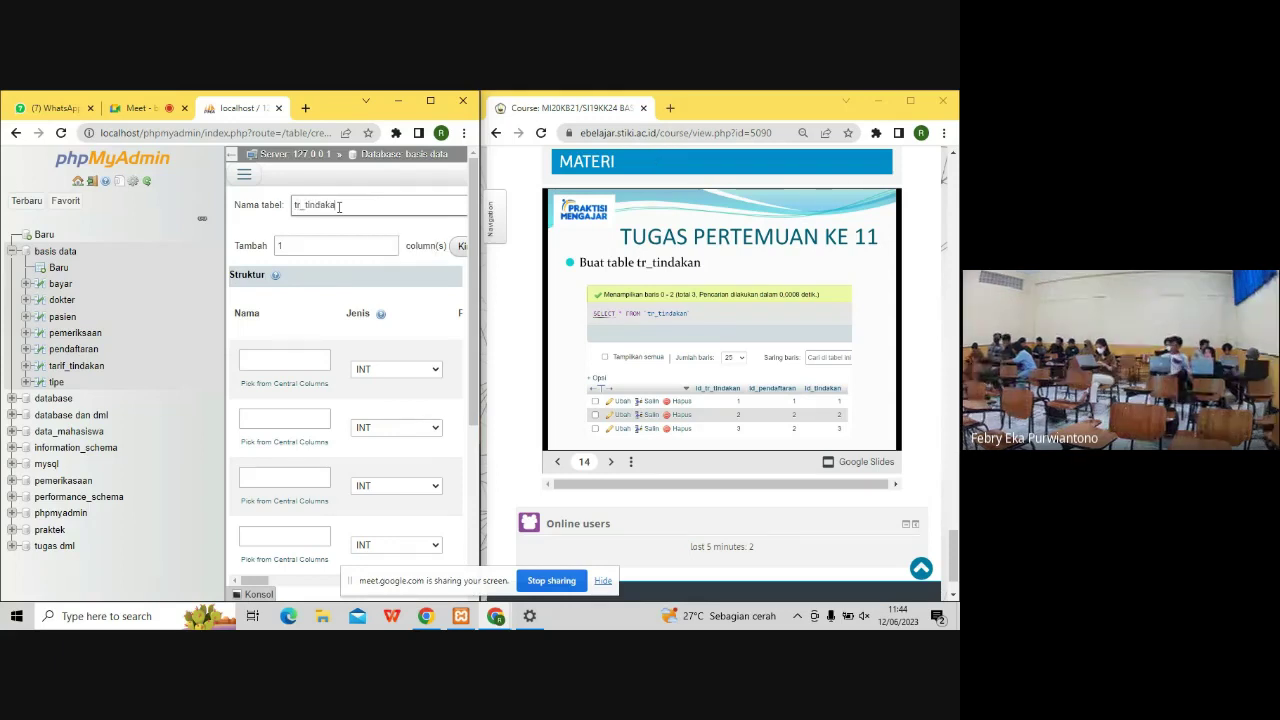
{"action": "type", "text": "n"}
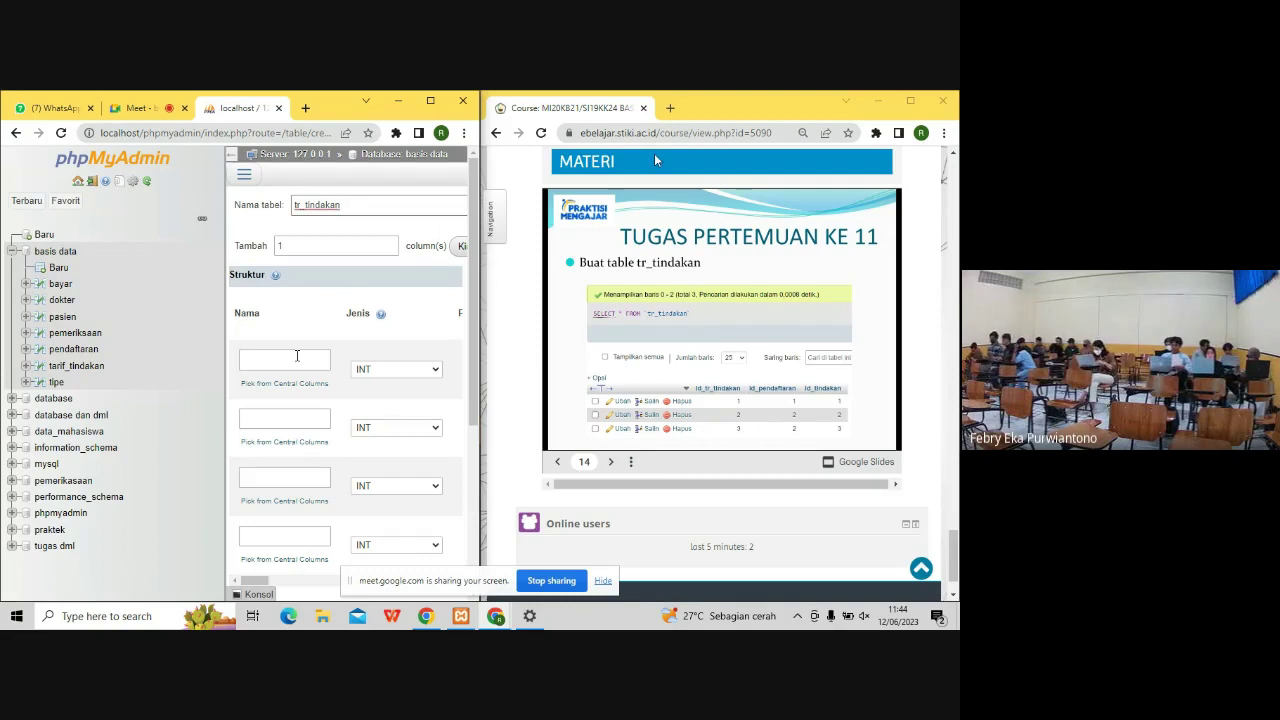
- Name the first column of the new table id_tr_tindakan
{"action": "left_click", "coordinate": [297, 357]}
{"action": "type", "text": "id"}
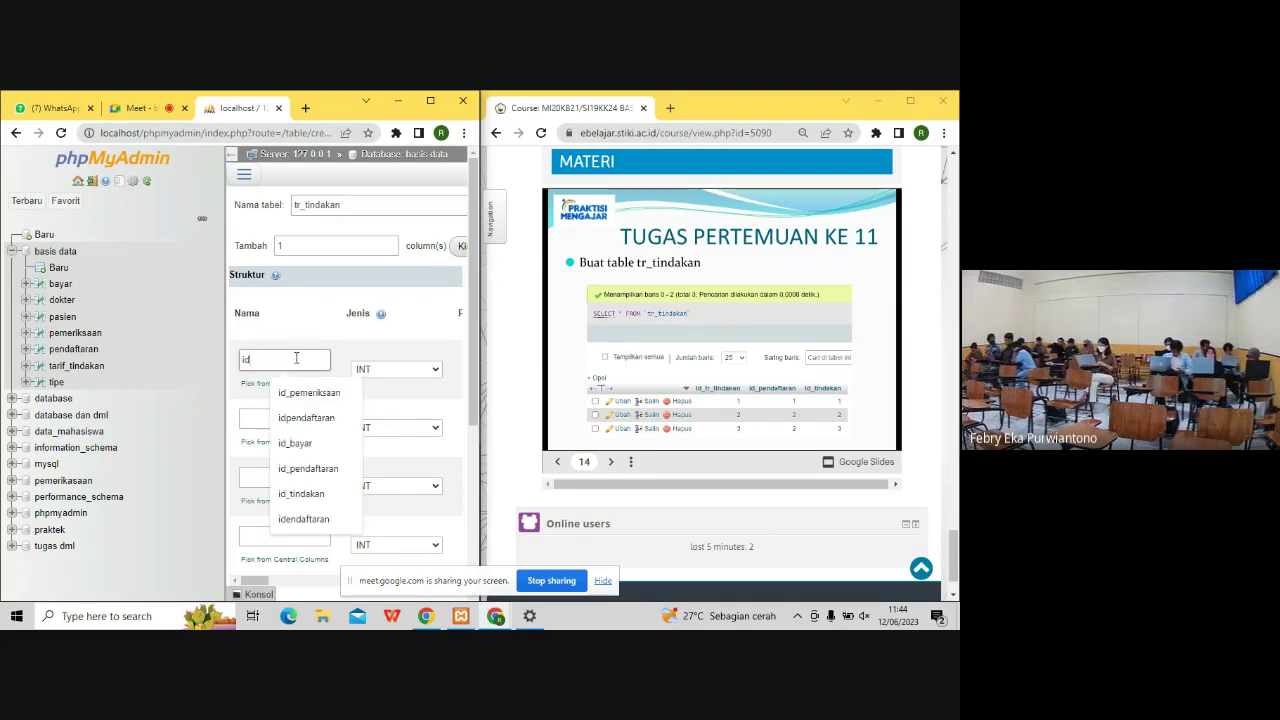
{"action": "type", "text": "_"}
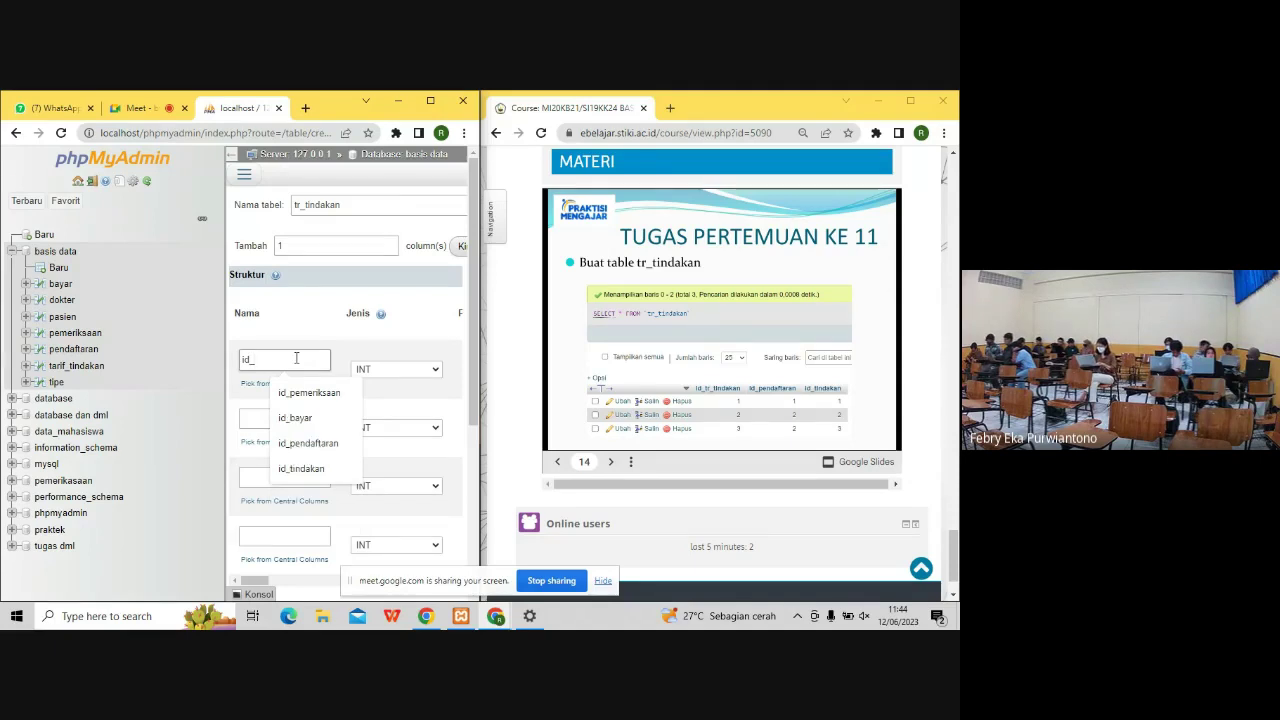
{"action": "type", "text": "tr"}
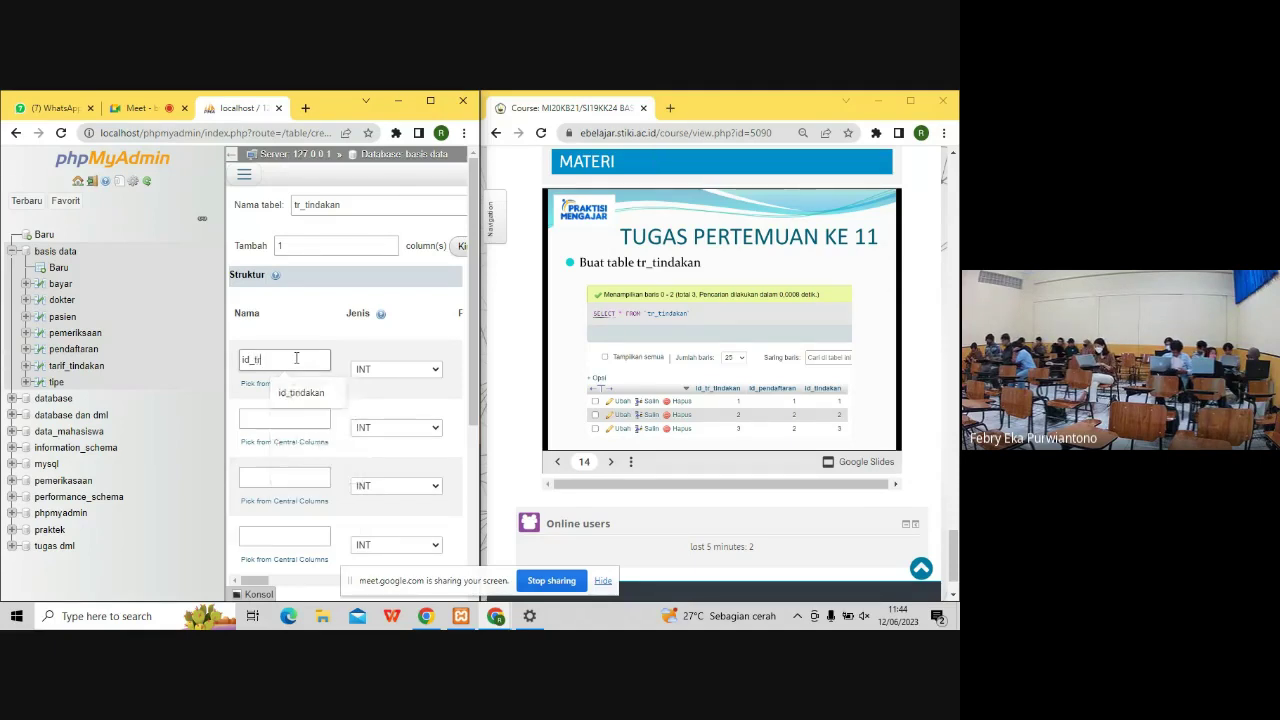
{"action": "type", "text": "_"}
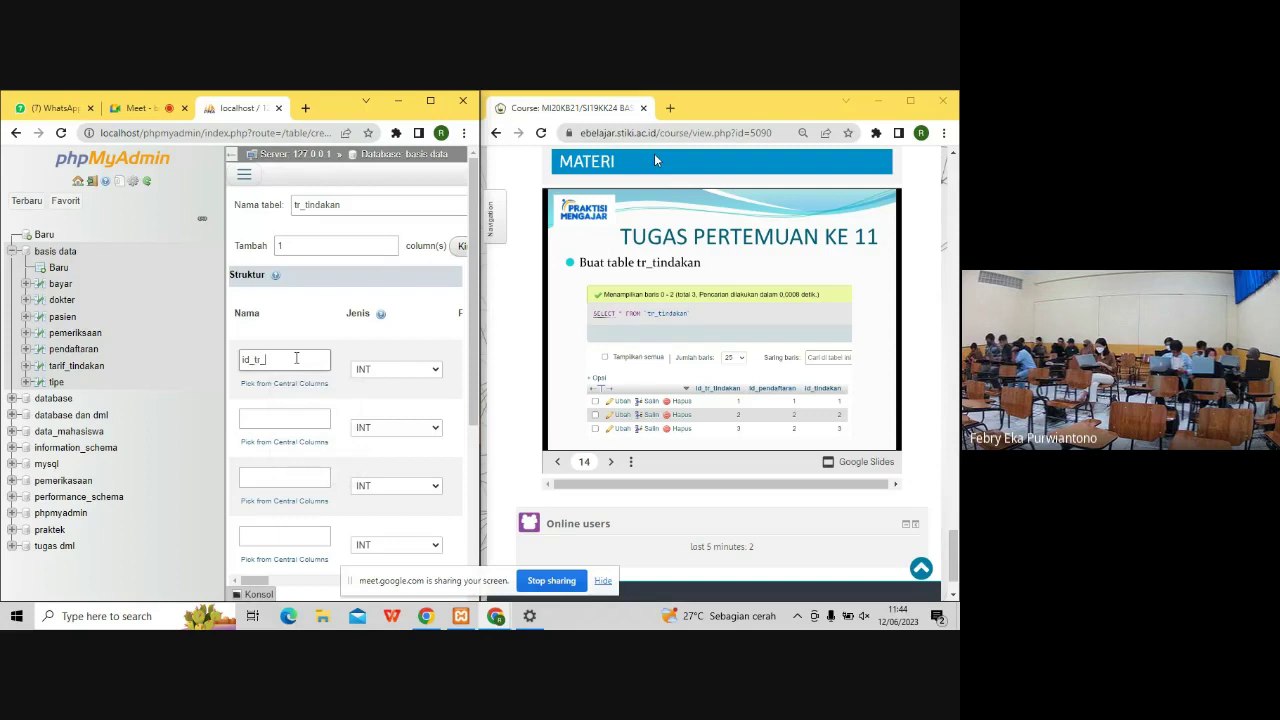
{"action": "type", "text": "tindakan"}
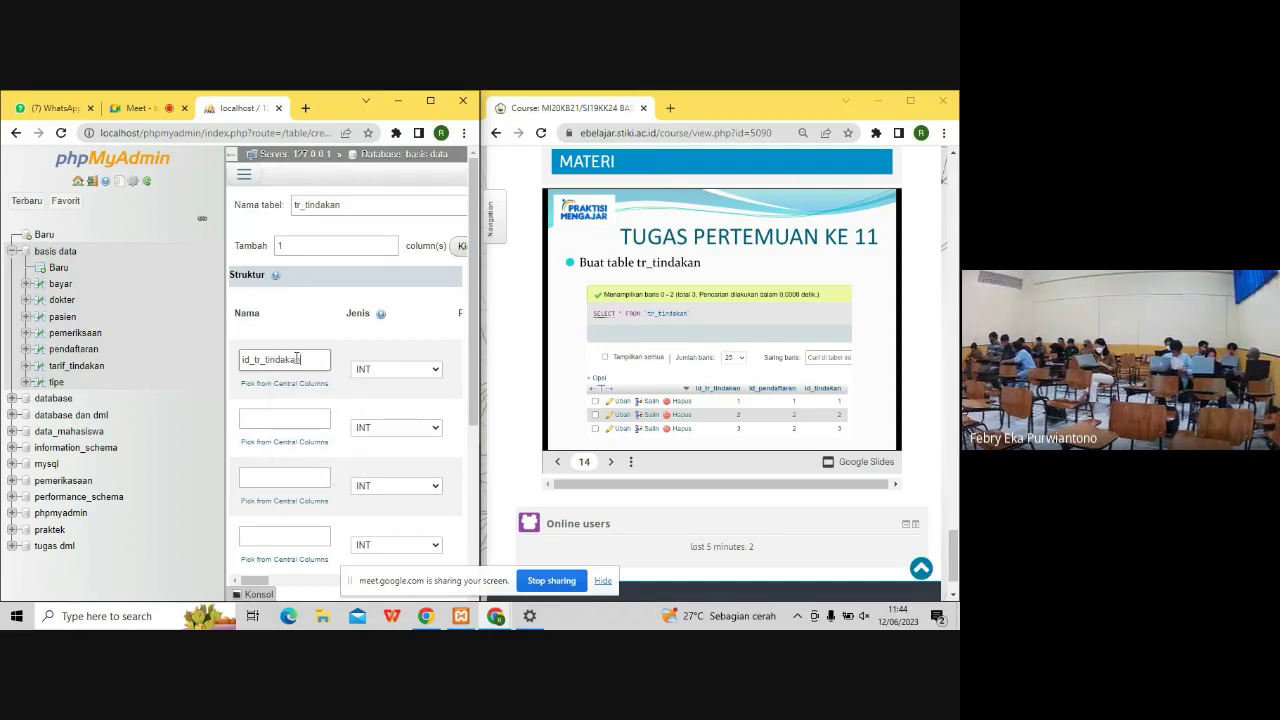
- Name the second column of the new table id_pendaftaran
{"action": "left_click", "coordinate": [279, 425]}
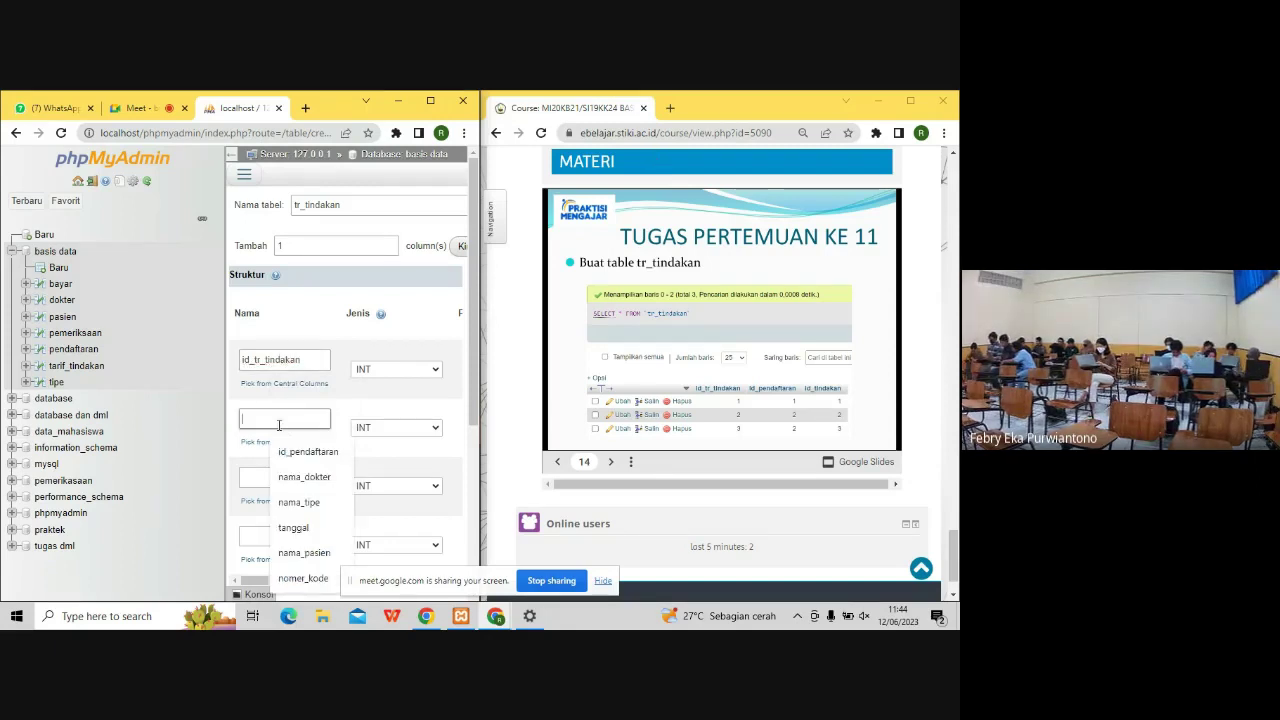
{"action": "type", "text": "id_"}
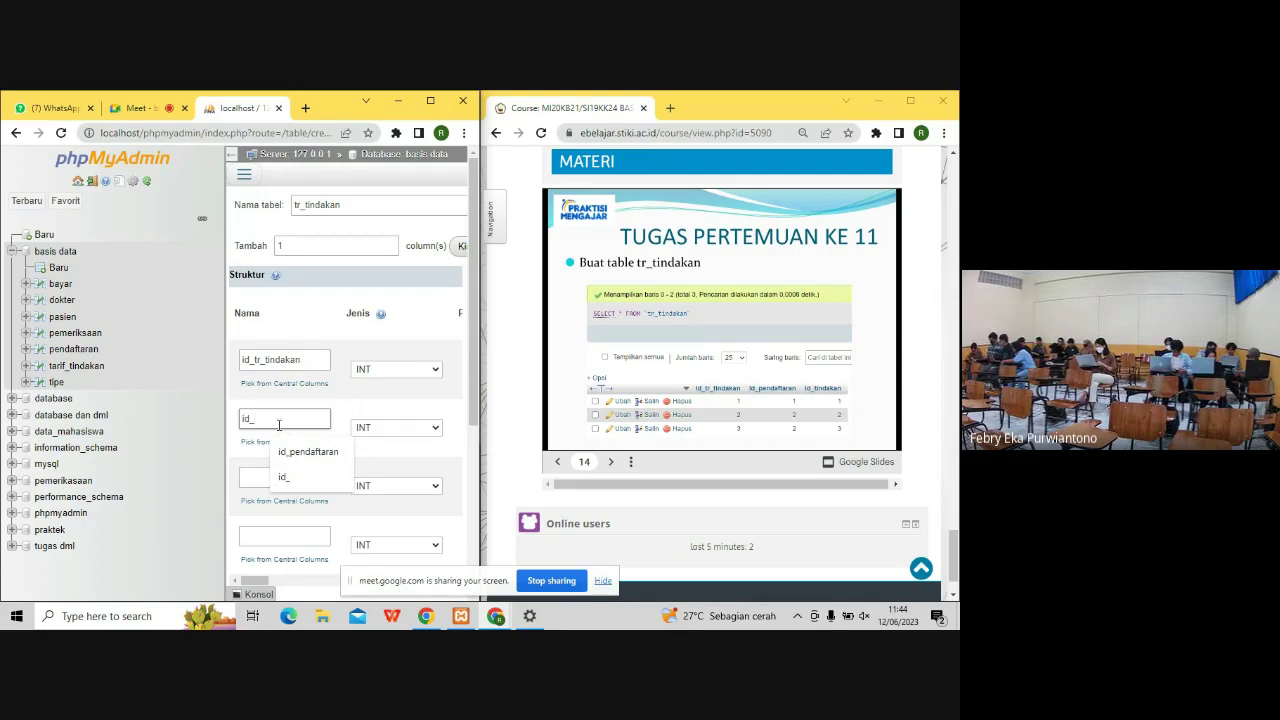
{"action": "type", "text": "pendaf"}
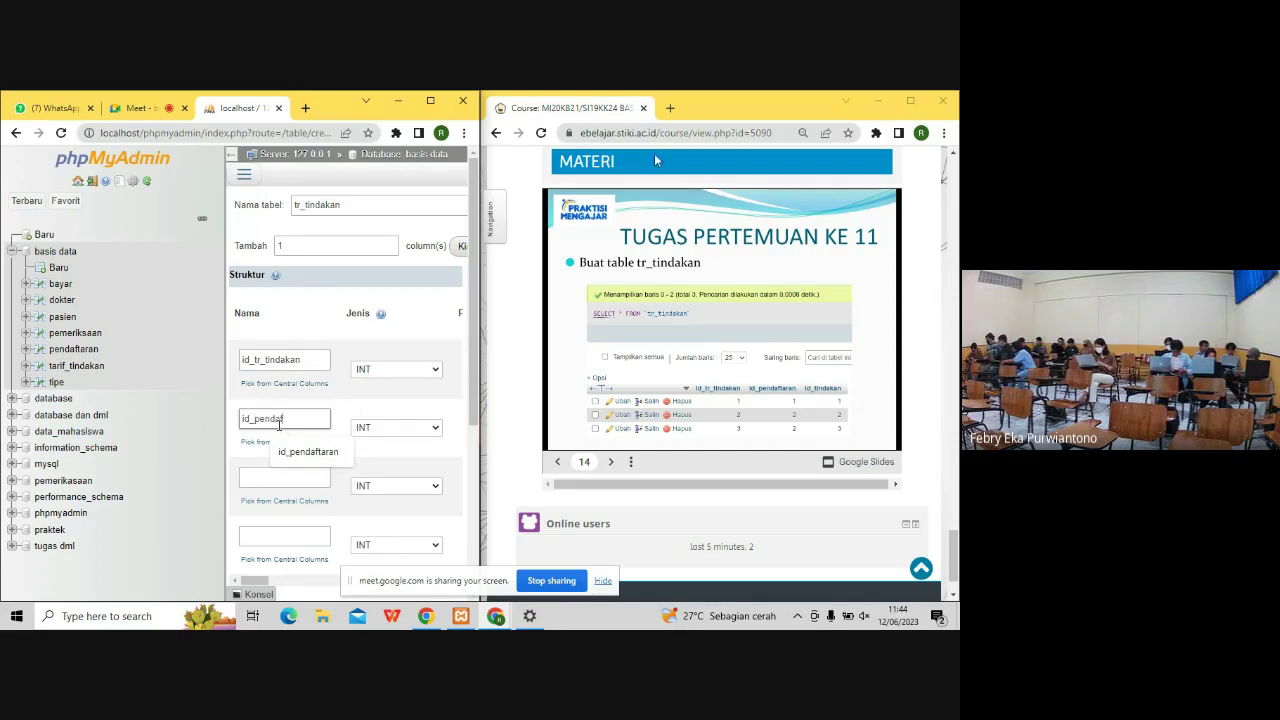
{"action": "type", "text": "taram"}
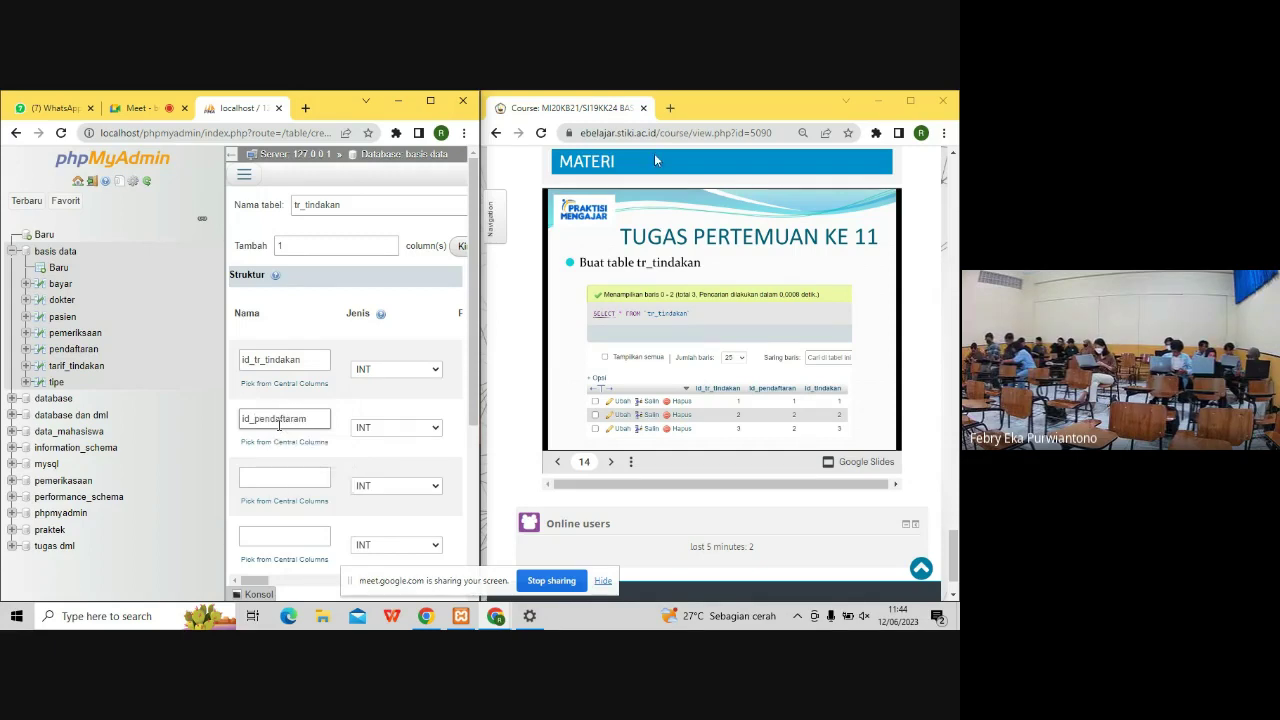
{"action": "key", "text": "BackSpace"}
{"action": "type", "text": "n"}
- Name the third column of the new table id_tindakan
{"action": "left_click", "coordinate": [272, 480]}
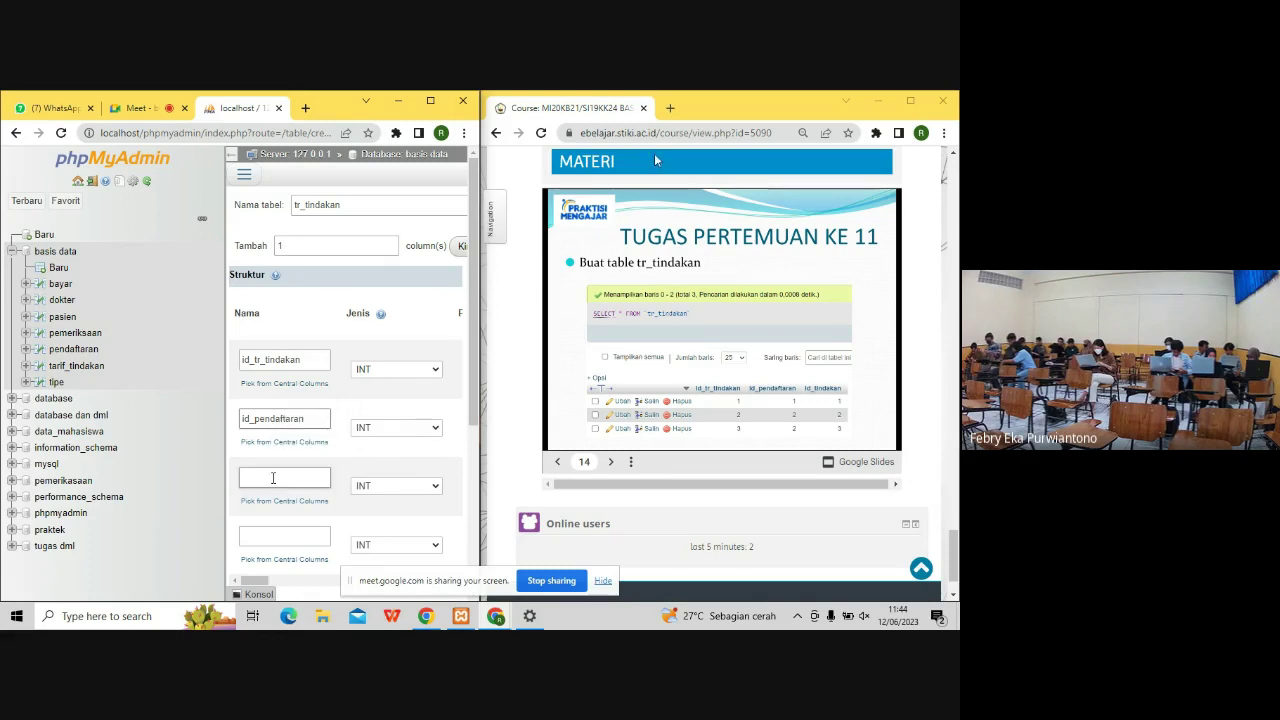
{"action": "type", "text": "id_"}
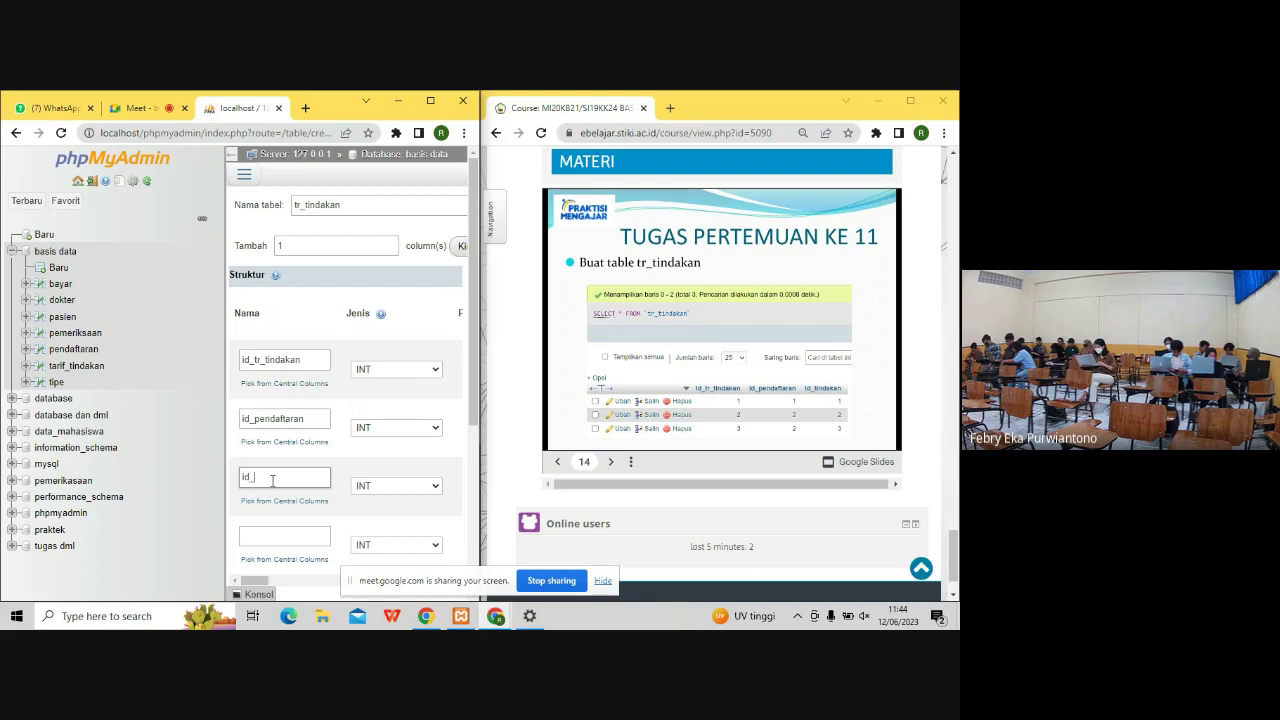
{"action": "type", "text": "tindakan"}
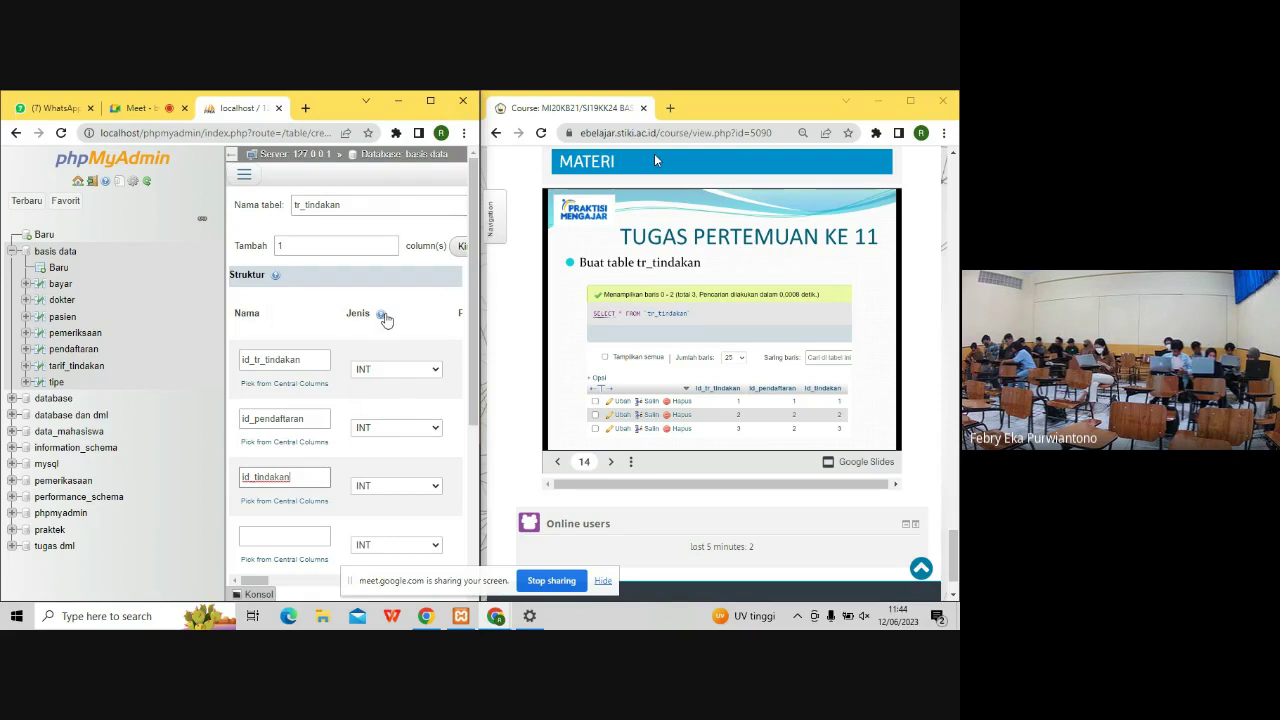
- Set the length to 20 for id_tr_tindakan, id_pendaftaran, id_tindakan and the unnamed fourth column
{"action": "left_click", "coordinate": [430, 101]}
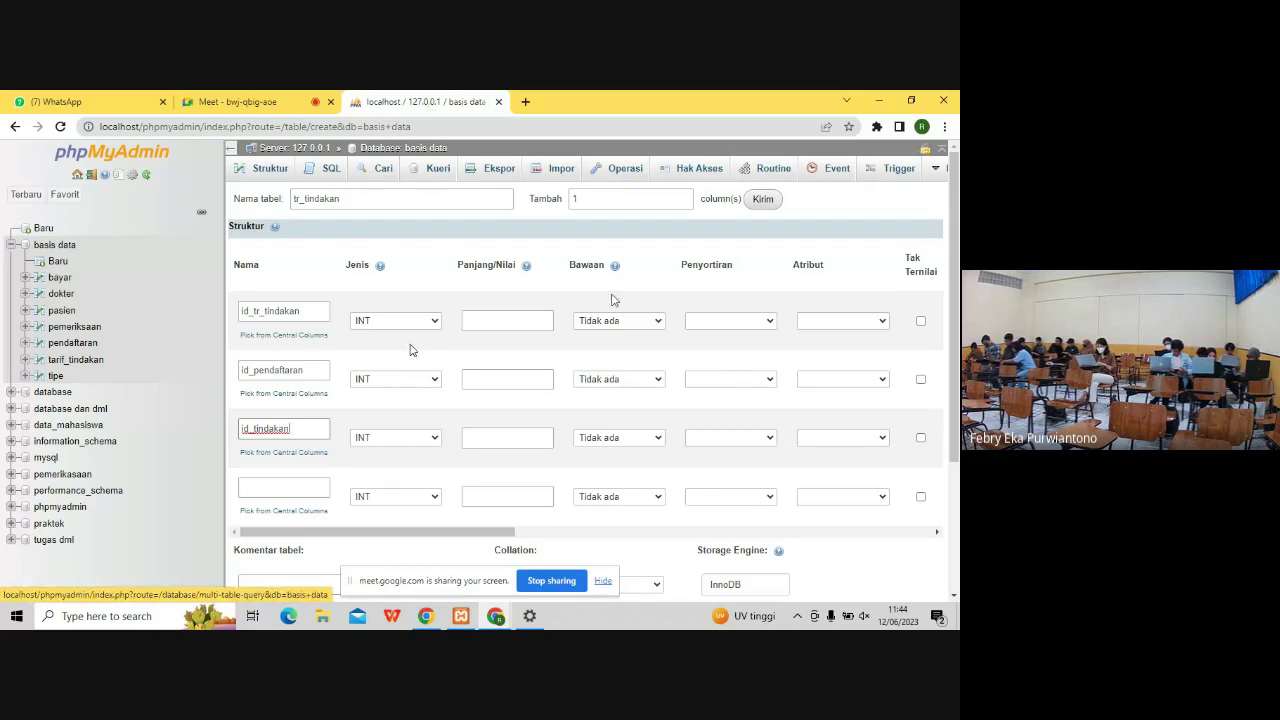
{"action": "scroll", "coordinate": [613, 300], "scroll_direction": "right", "scroll_amount": 1}
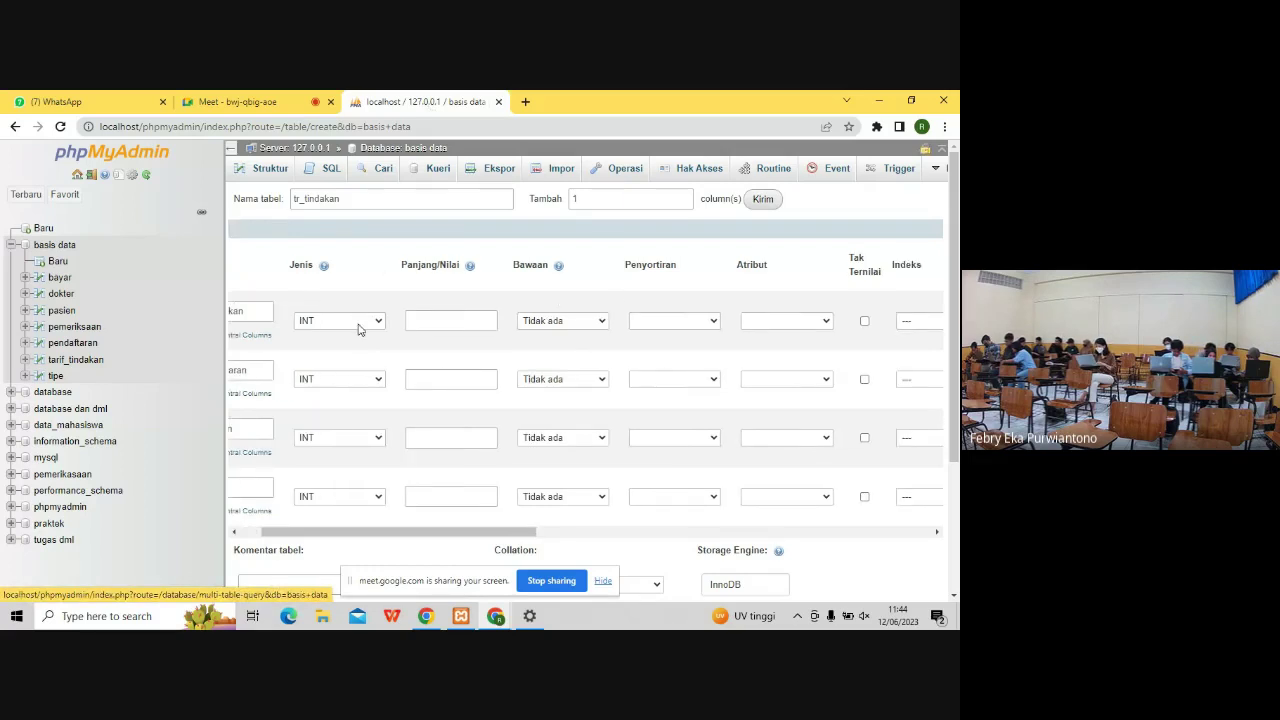
{"action": "left_click", "coordinate": [417, 320]}
{"action": "type", "text": "20"}
{"action": "left_click", "coordinate": [428, 389]}
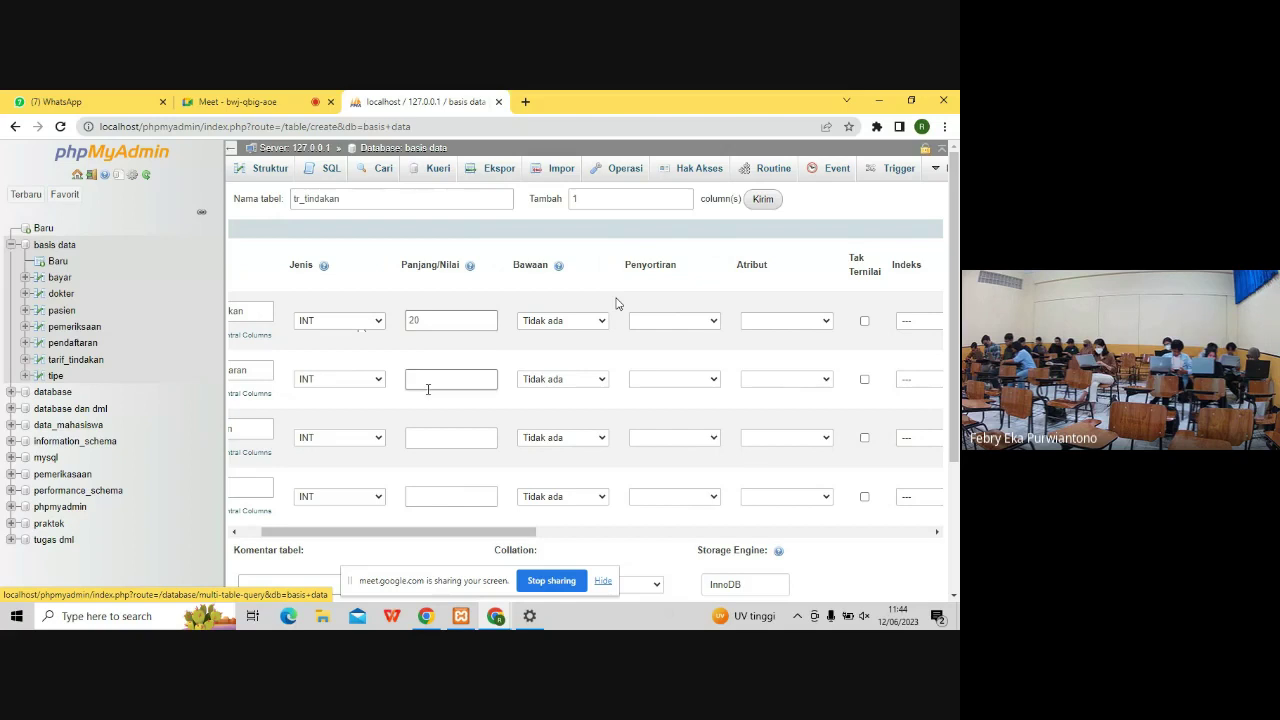
{"action": "type", "text": "20"}
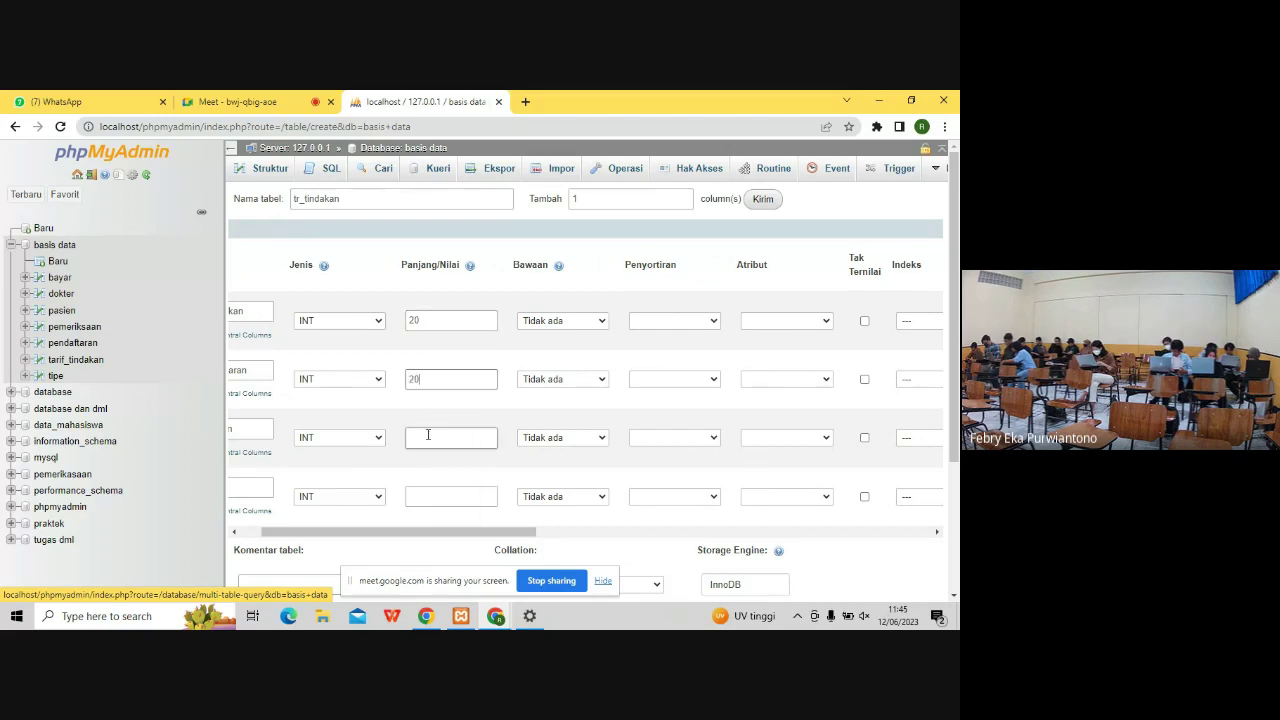
{"action": "left_click", "coordinate": [428, 437]}
{"action": "type", "text": "20"}
{"action": "left_click", "coordinate": [425, 490]}
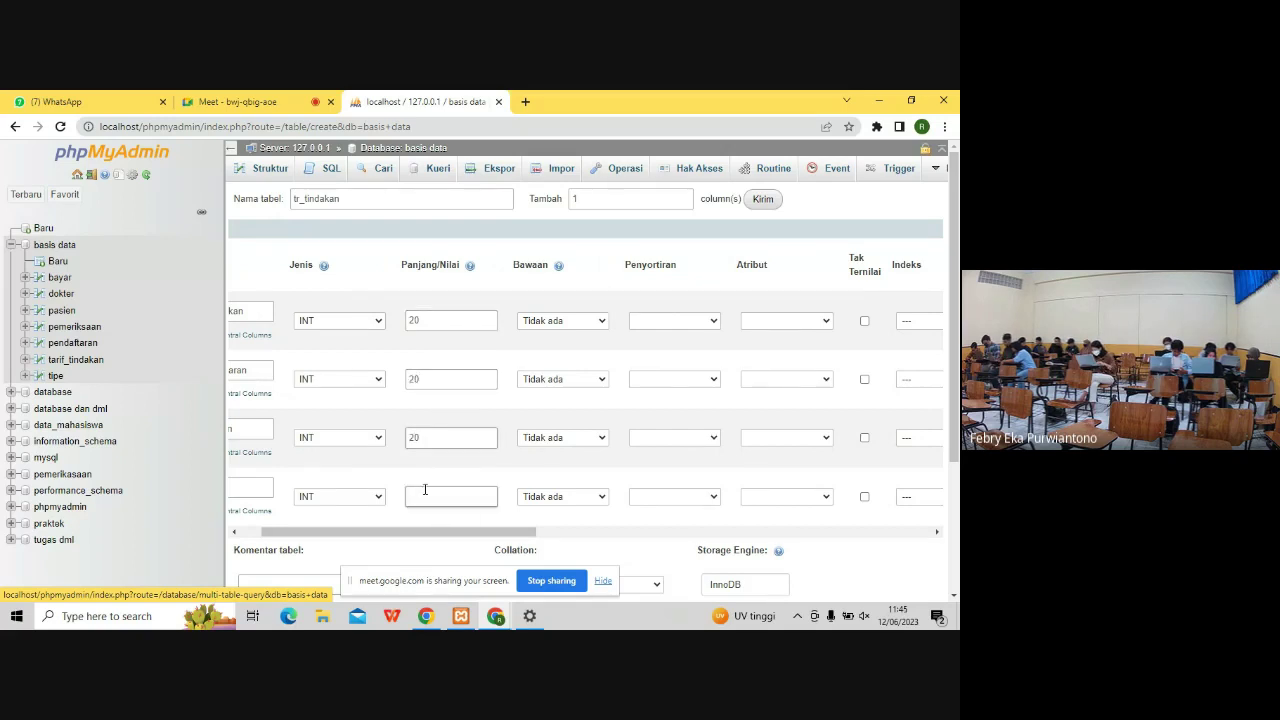
{"action": "type", "text": "20"}
- Make id_tr_tindakan the PRIMARY key with auto-increment enabled
{"action": "scroll", "coordinate": [868, 285], "scroll_direction": "right", "scroll_amount": 1}
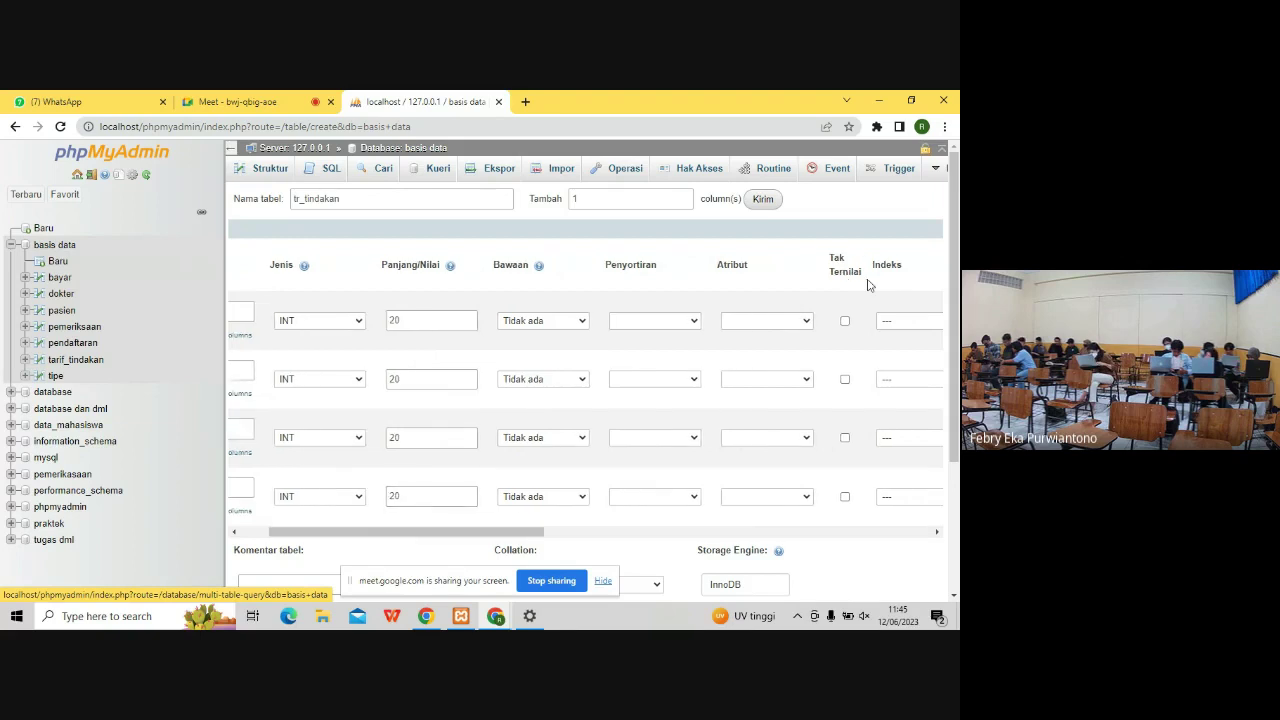
{"action": "scroll", "coordinate": [870, 280], "scroll_direction": "right", "scroll_amount": 2}
{"action": "left_click", "coordinate": [823, 322]}
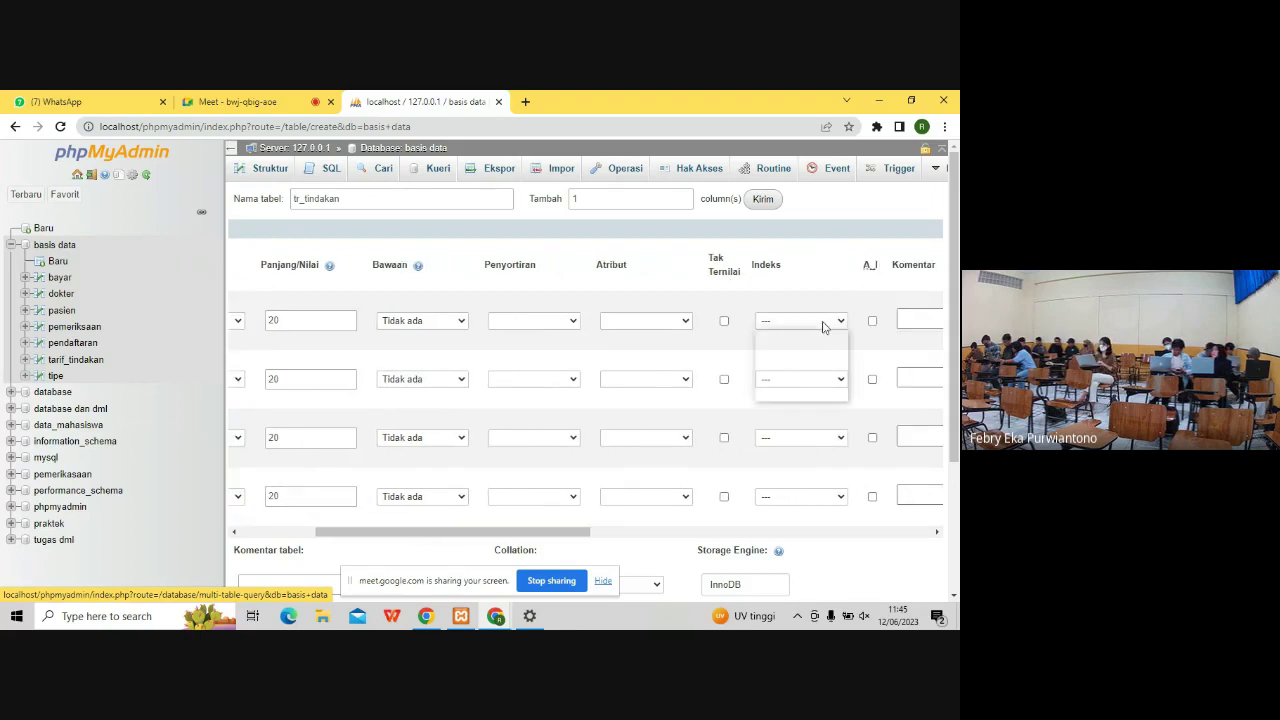
{"action": "left_click", "coordinate": [814, 347]}
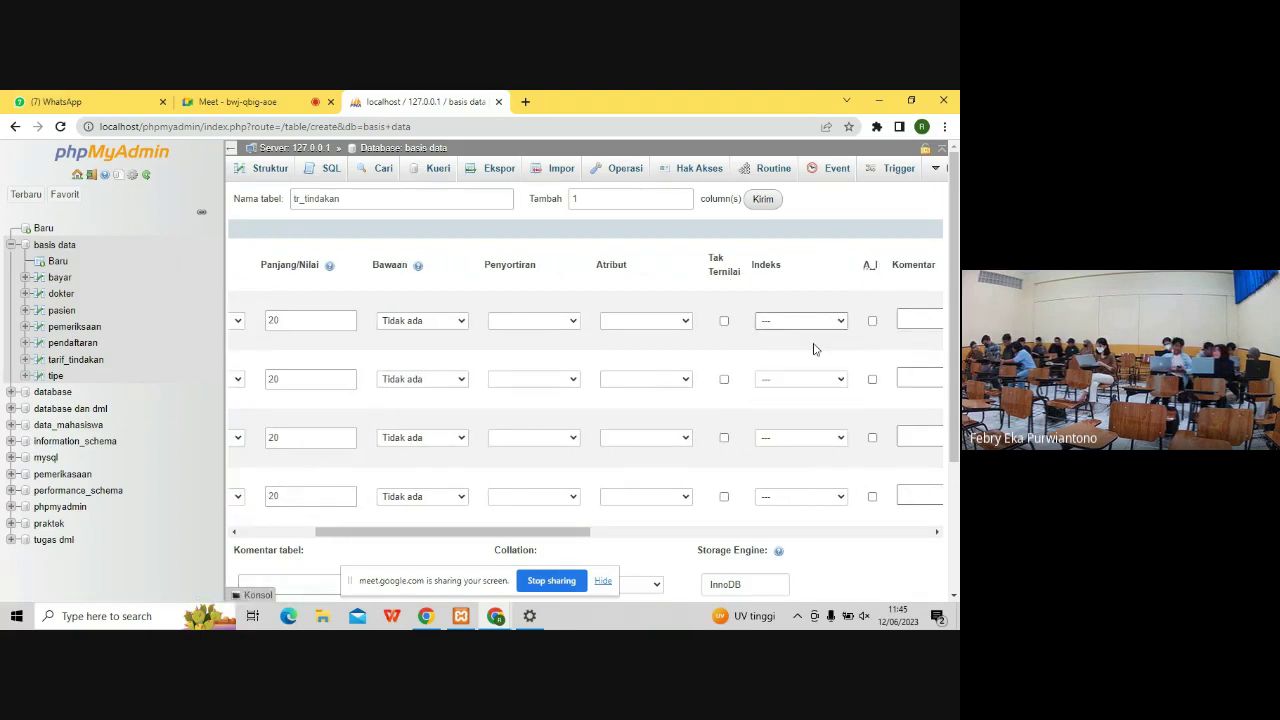
{"action": "left_click", "coordinate": [872, 320]}
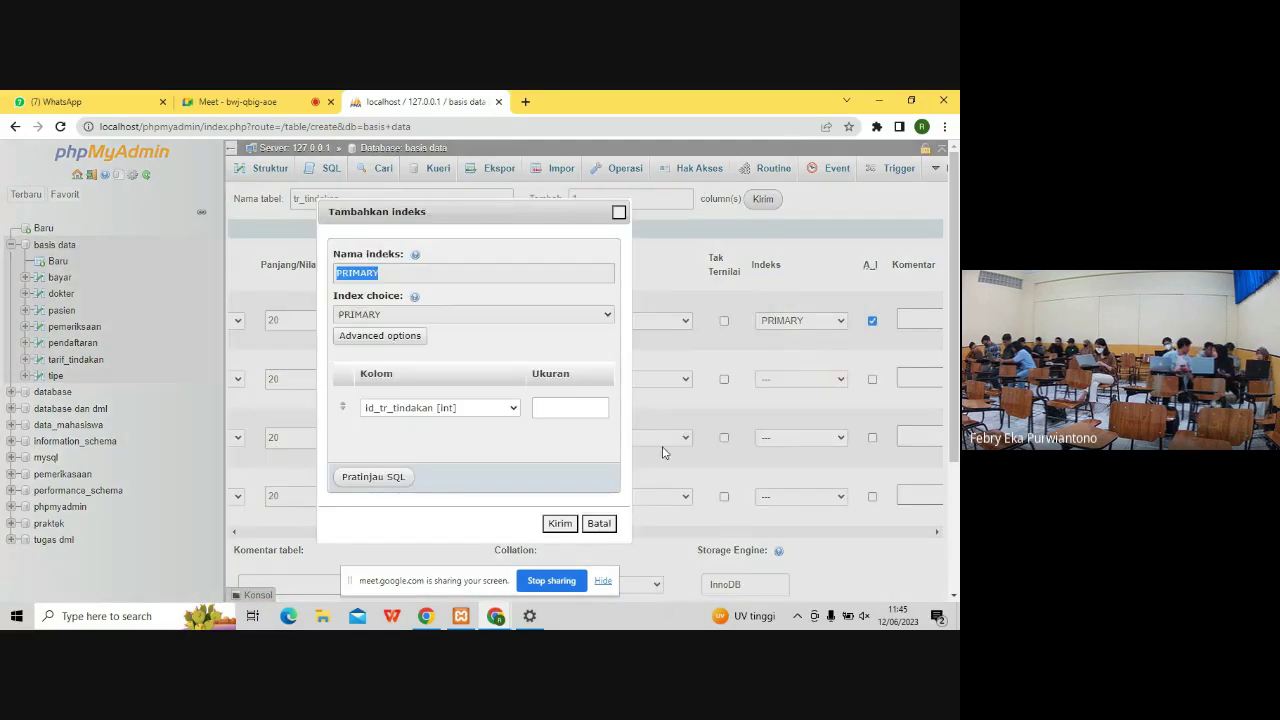
{"action": "left_click", "coordinate": [561, 525]}
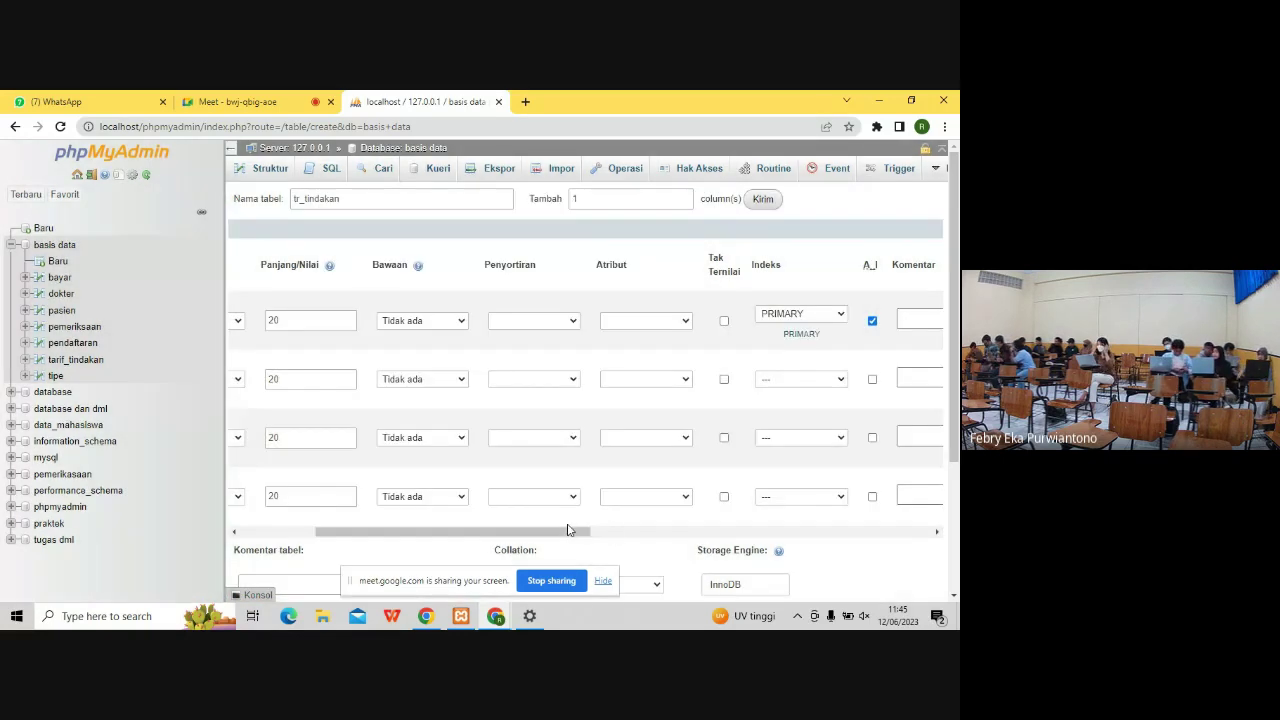
- Save the tr_tindakan table definition
{"action": "scroll", "coordinate": [590, 533], "scroll_direction": "down", "scroll_amount": 2}
{"action": "scroll", "coordinate": [608, 533], "scroll_direction": "down", "scroll_amount": 1}
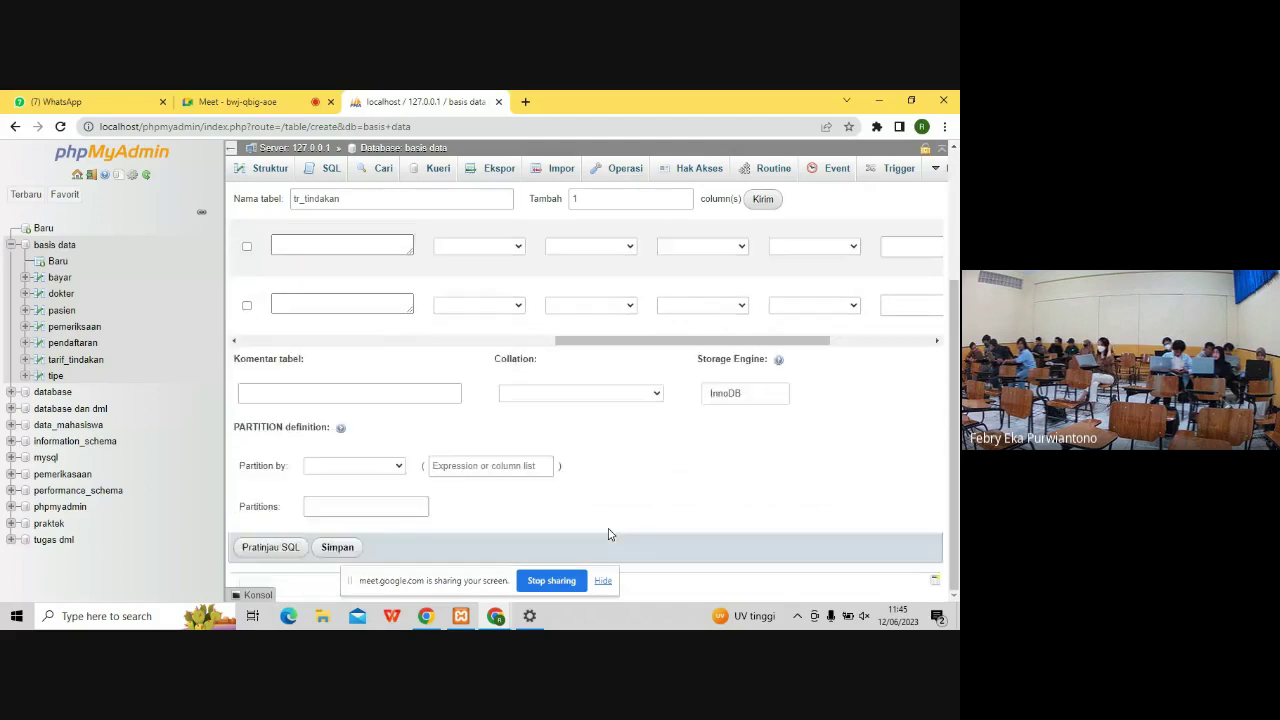
{"action": "left_click", "coordinate": [337, 549]}
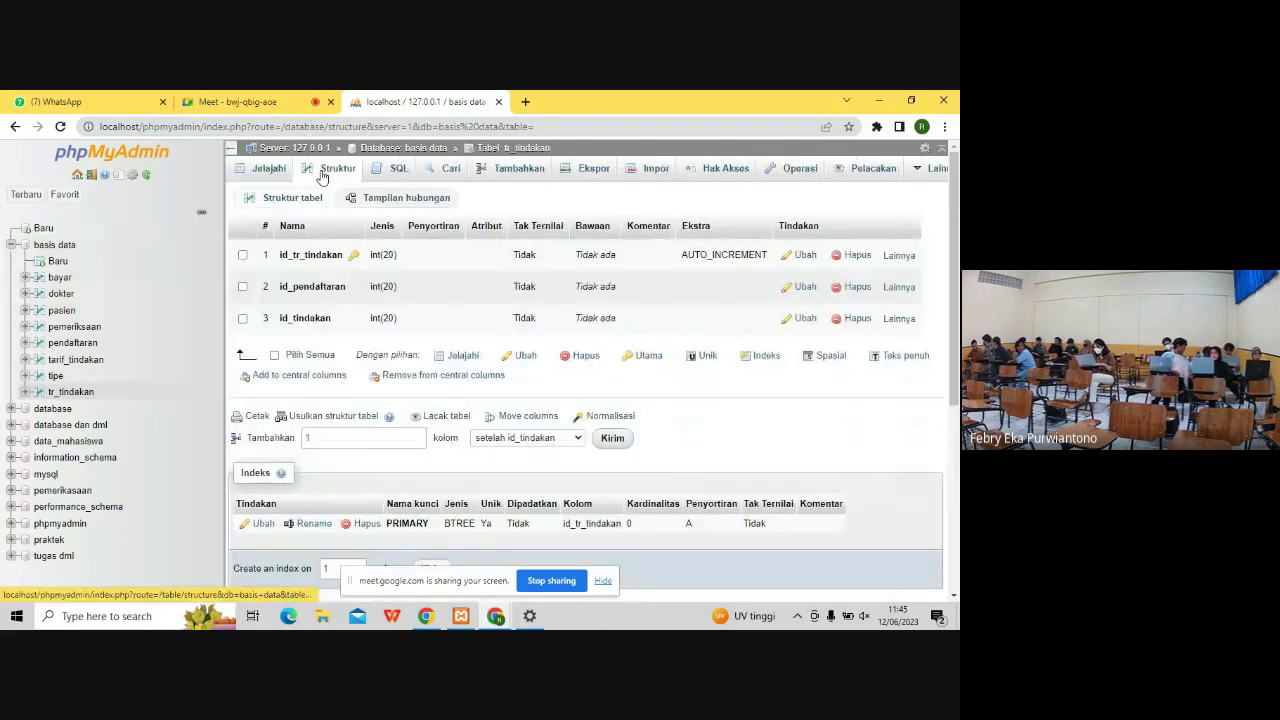
- Start inserting data into tr_tindakan, entering 1 for id_tr_tindakan, id_pendaftaran and id_tindakan in the first row
{"action": "left_click", "coordinate": [491, 170]}
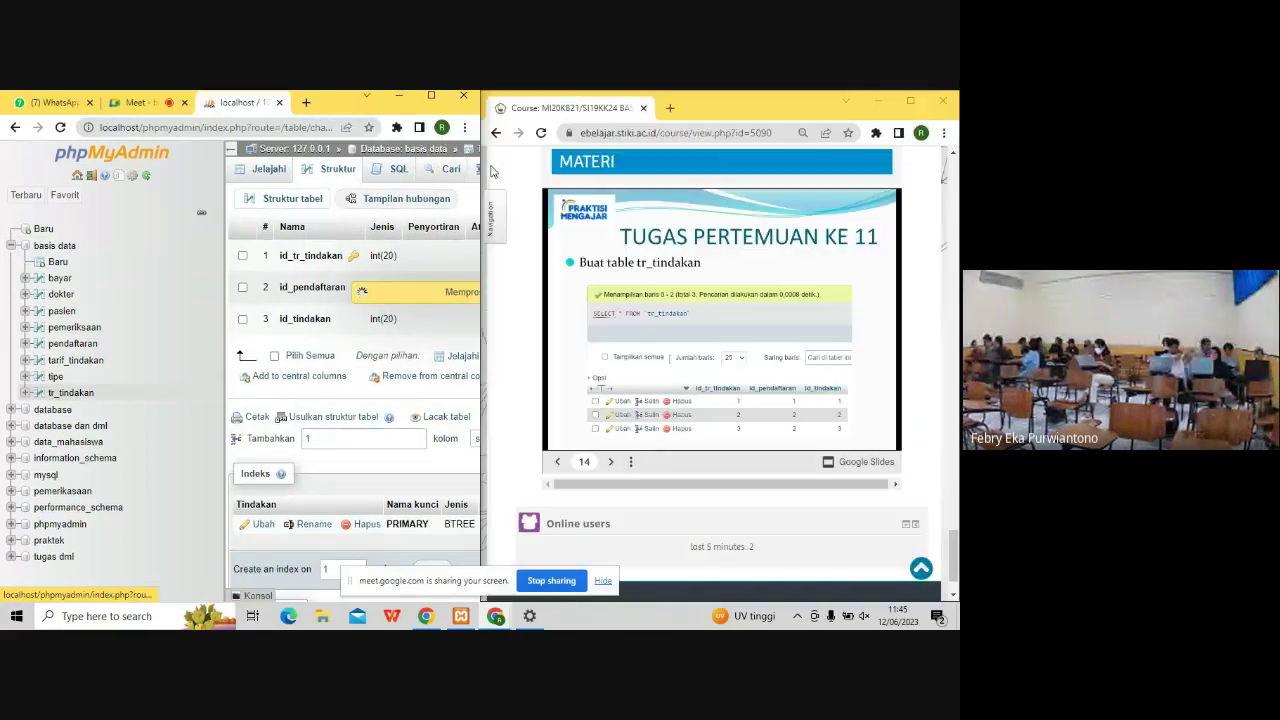
{"action": "key", "text": "super+Left"}
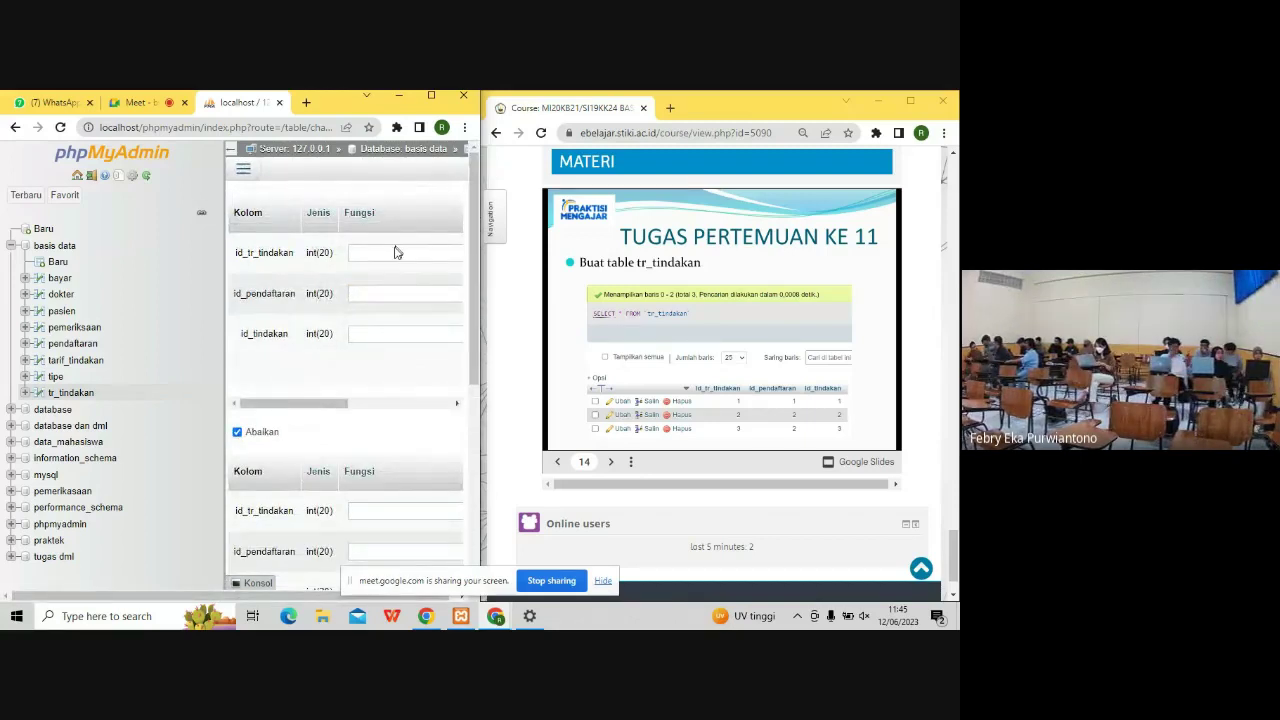
{"action": "left_click", "coordinate": [424, 96]}
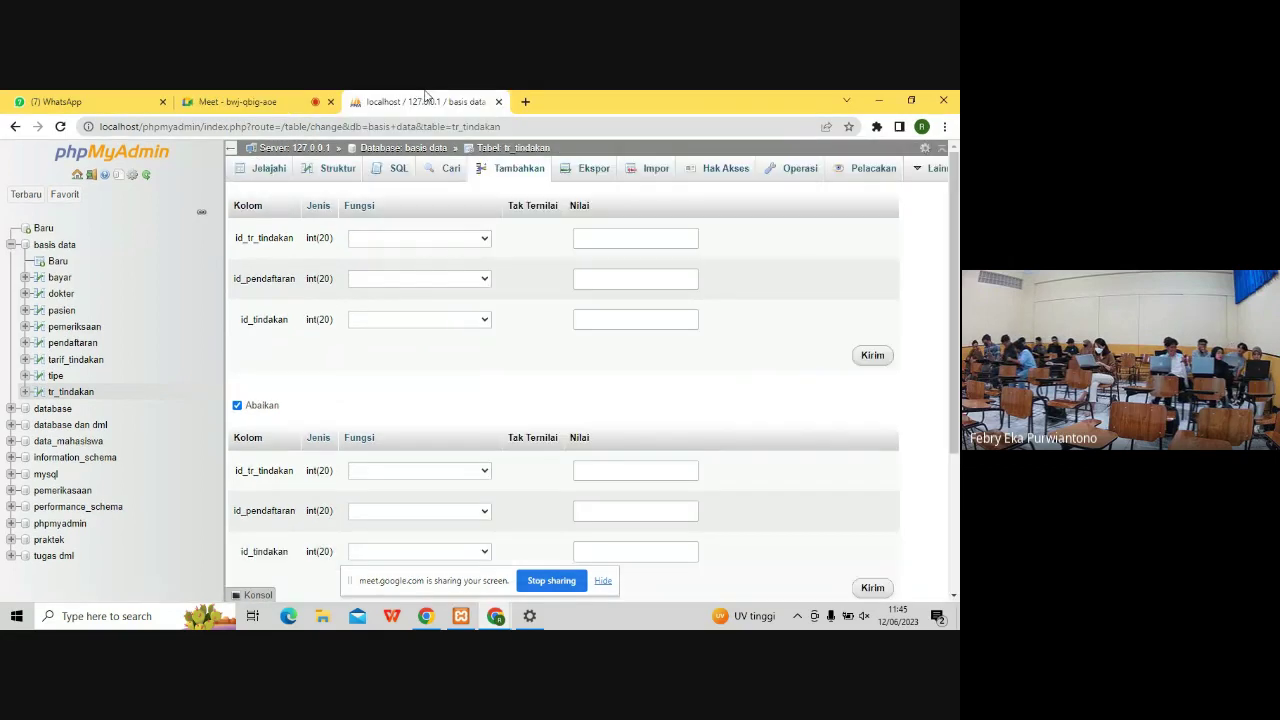
{"action": "left_click", "coordinate": [591, 233]}
{"action": "type", "text": "1"}
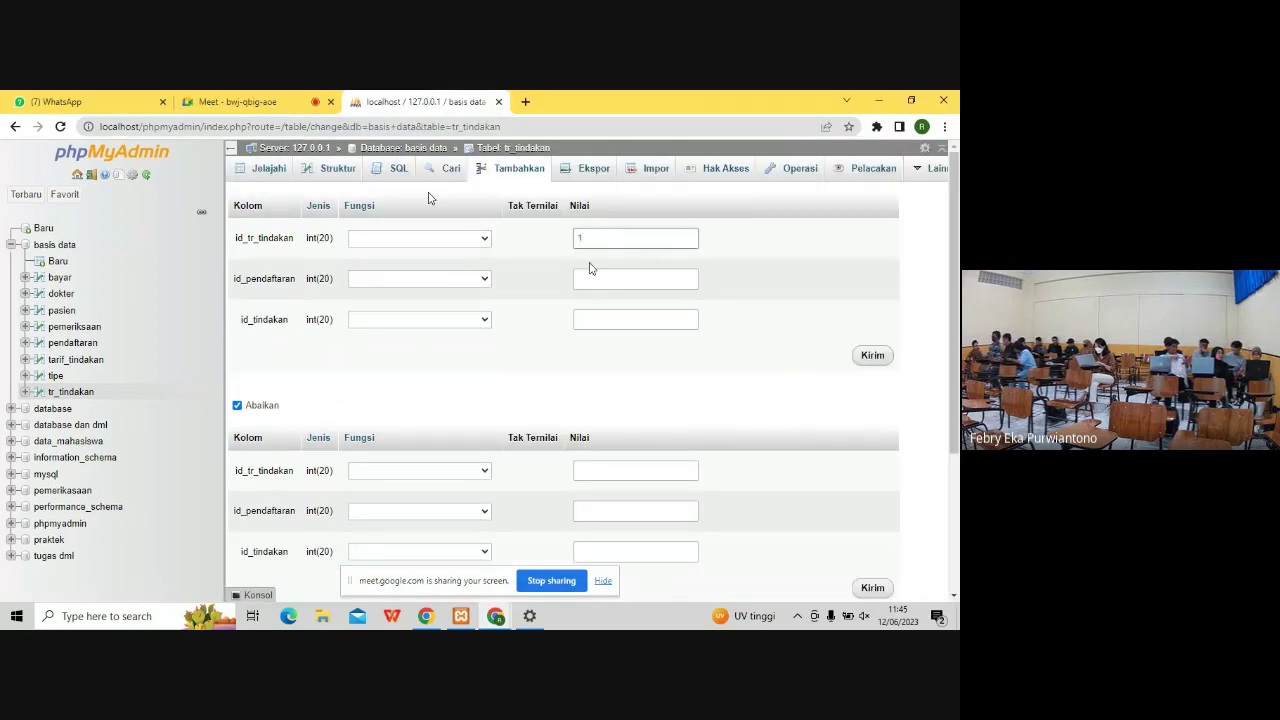
{"action": "left_click", "coordinate": [590, 281]}
{"action": "type", "text": "1"}
{"action": "left_click", "coordinate": [592, 320]}
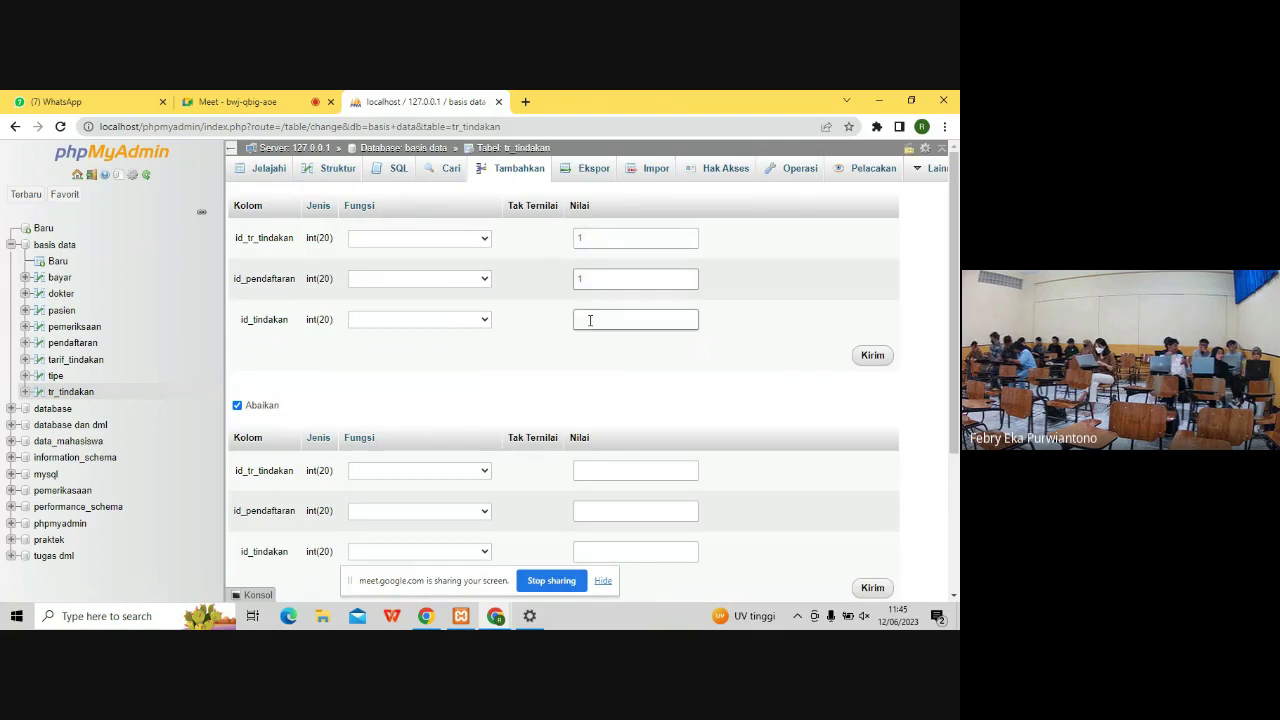
{"action": "type", "text": "1"}
- Enter 2 for id_tr_tindakan, id_pendaftaran and id_tindakan in the second row
{"action": "left_click", "coordinate": [592, 472]}
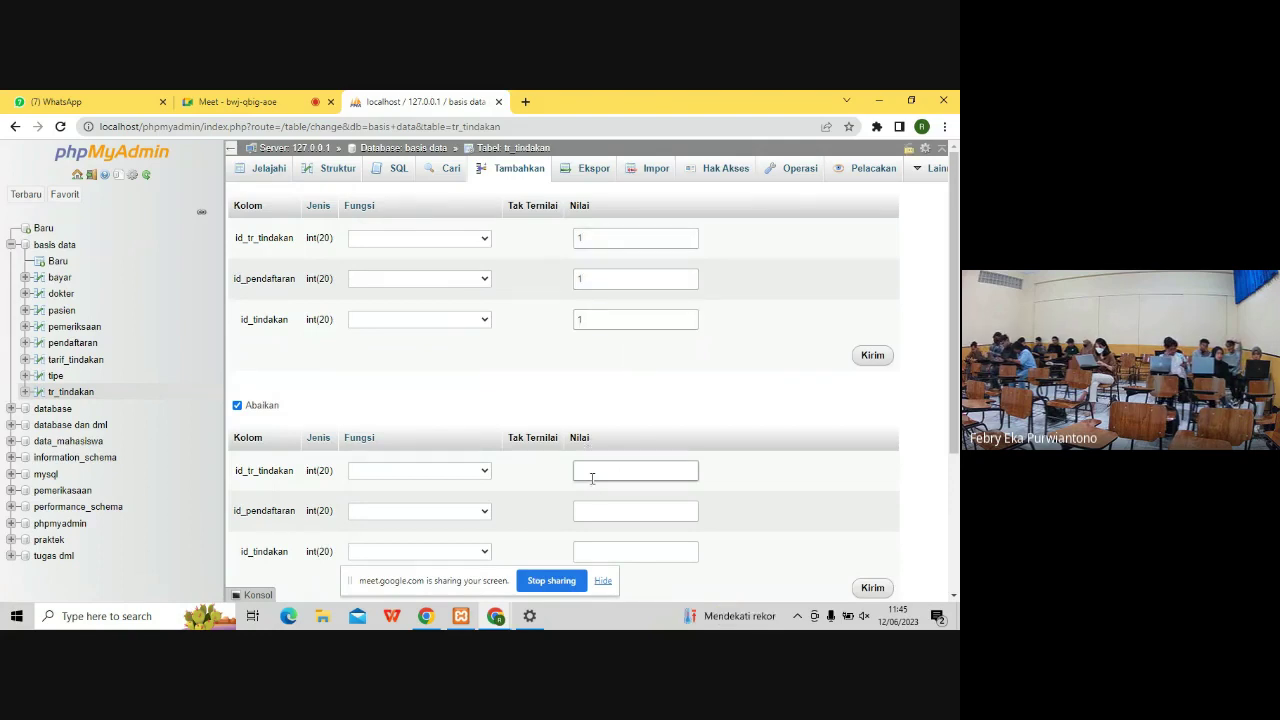
{"action": "type", "text": "2"}
{"action": "left_click", "coordinate": [591, 512]}
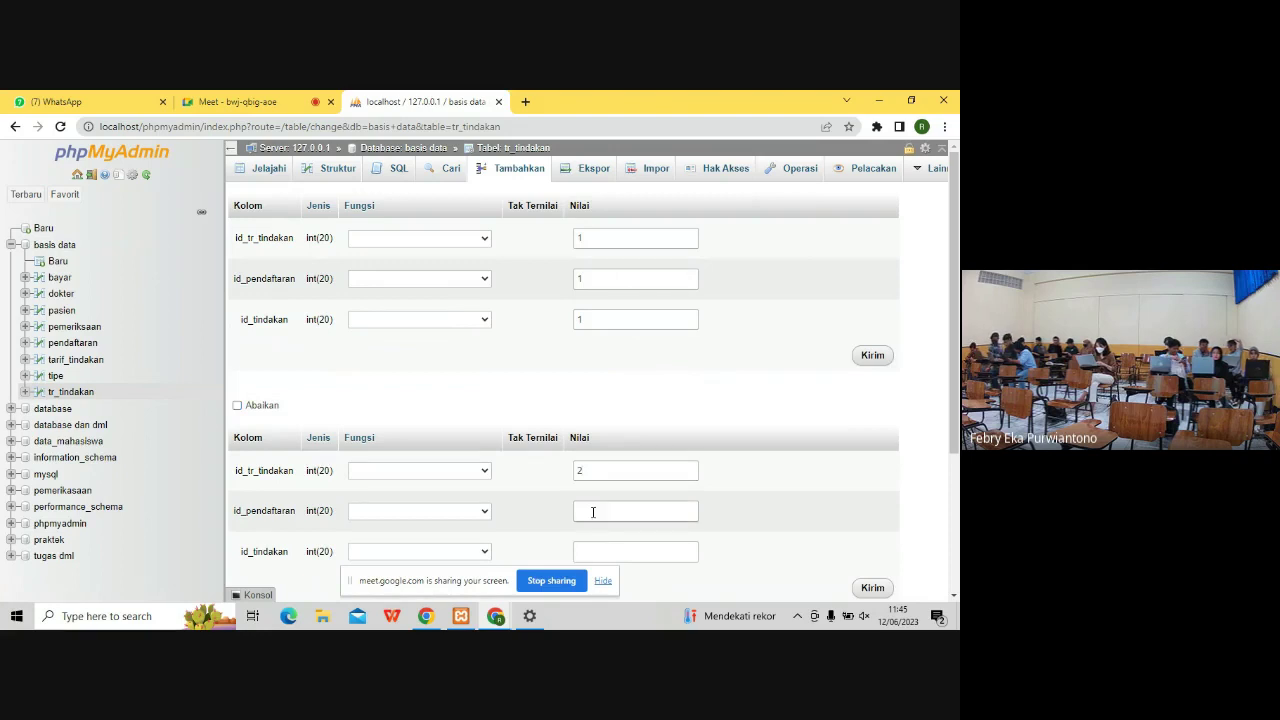
{"action": "left_click", "coordinate": [593, 512]}
{"action": "type", "text": "2"}
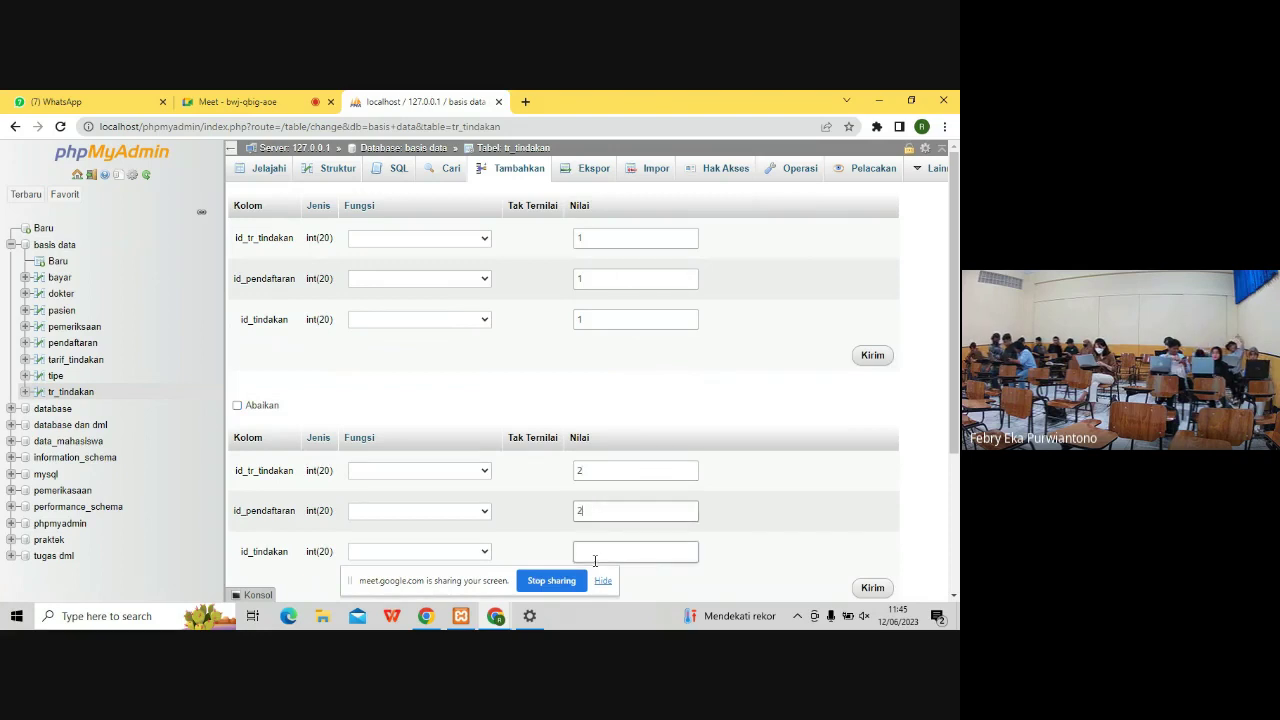
{"action": "left_click", "coordinate": [595, 561]}
{"action": "type", "text": "2"}
- Add a third entry row with 3 for id_tr_tindakan, id_pendaftaran and id_tindakan, and insert all the rows into tr_tindakan
{"action": "scroll", "coordinate": [770, 459], "scroll_direction": "down", "scroll_amount": 3}
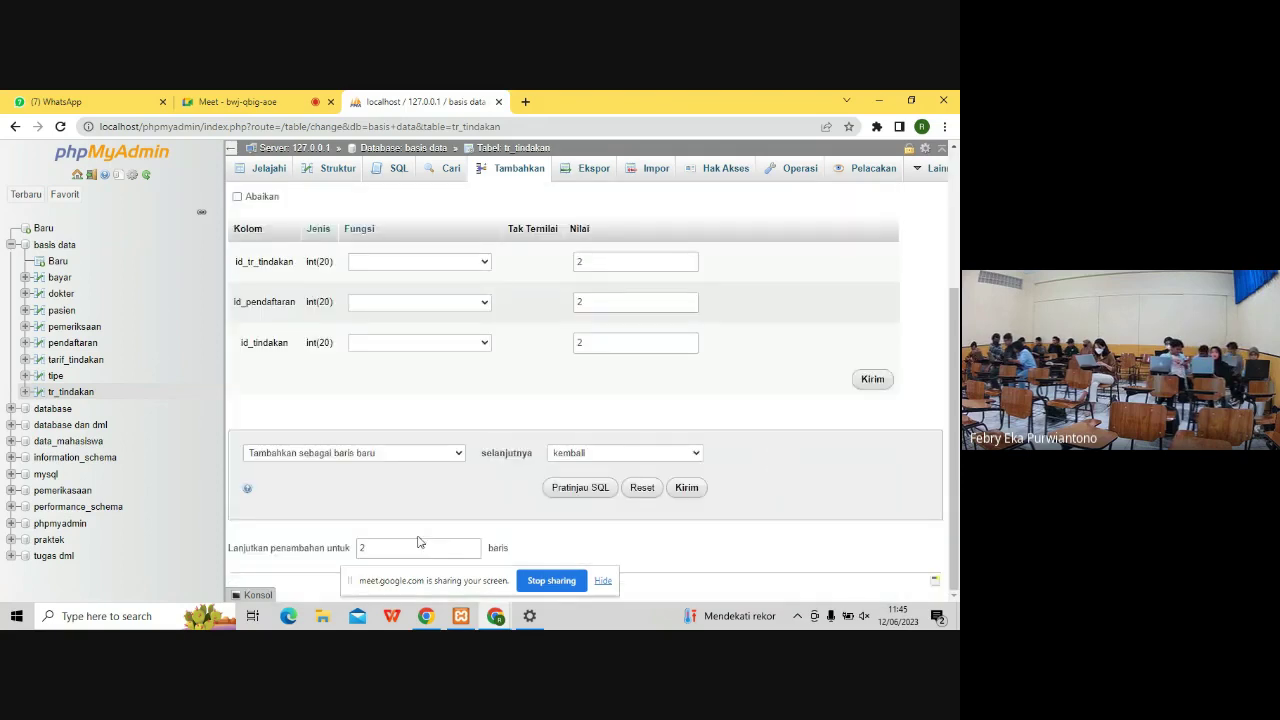
{"action": "left_click", "coordinate": [473, 547]}
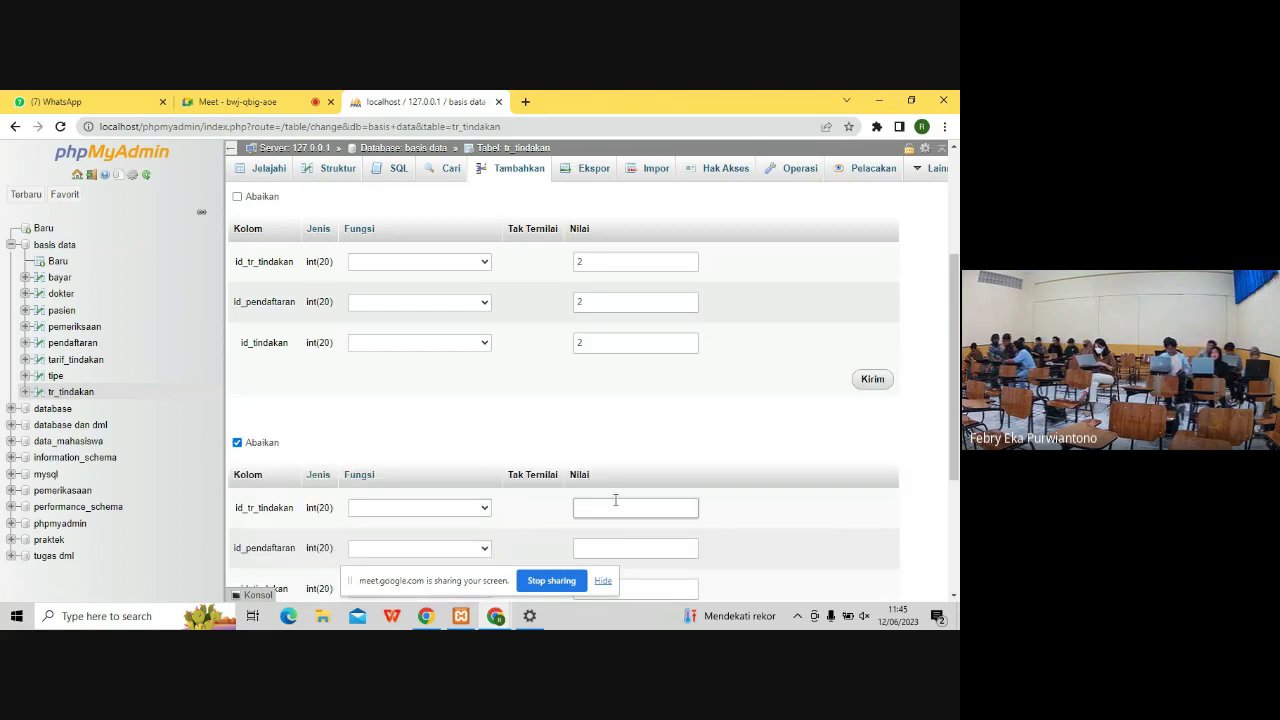
{"action": "left_click", "coordinate": [615, 499]}
{"action": "type", "text": "3"}
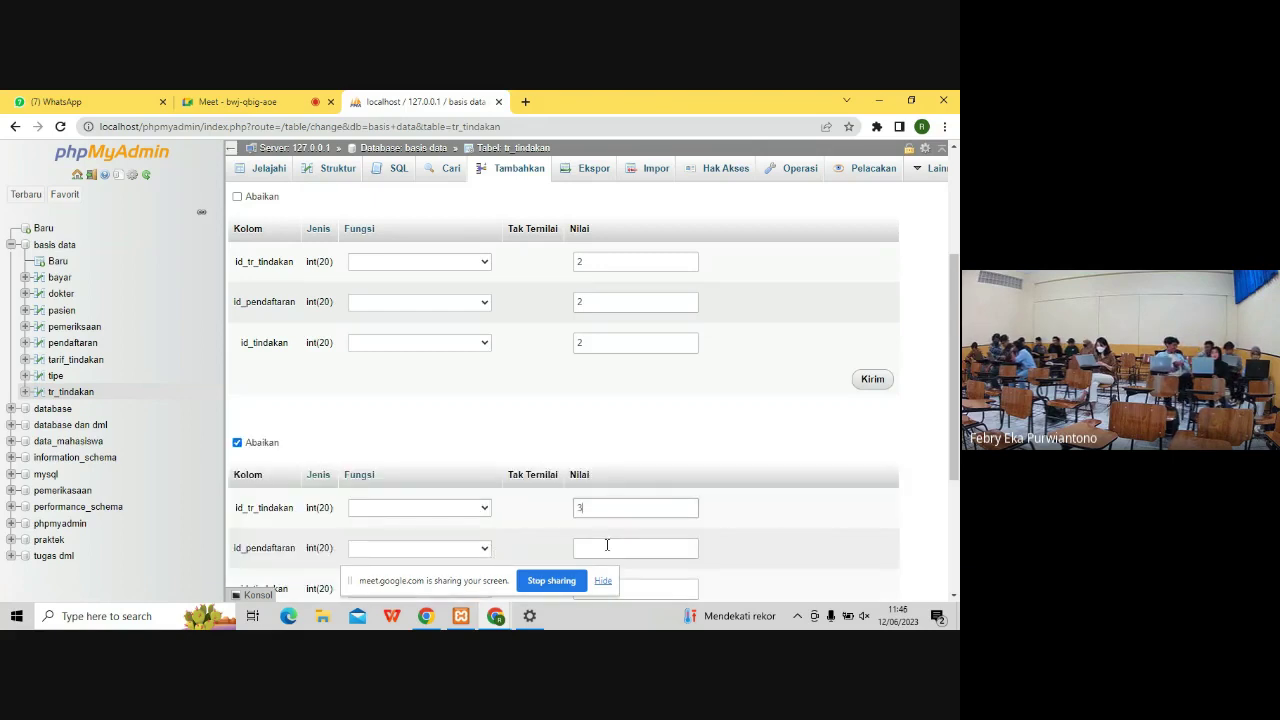
{"action": "left_click", "coordinate": [607, 546]}
{"action": "type", "text": "3"}
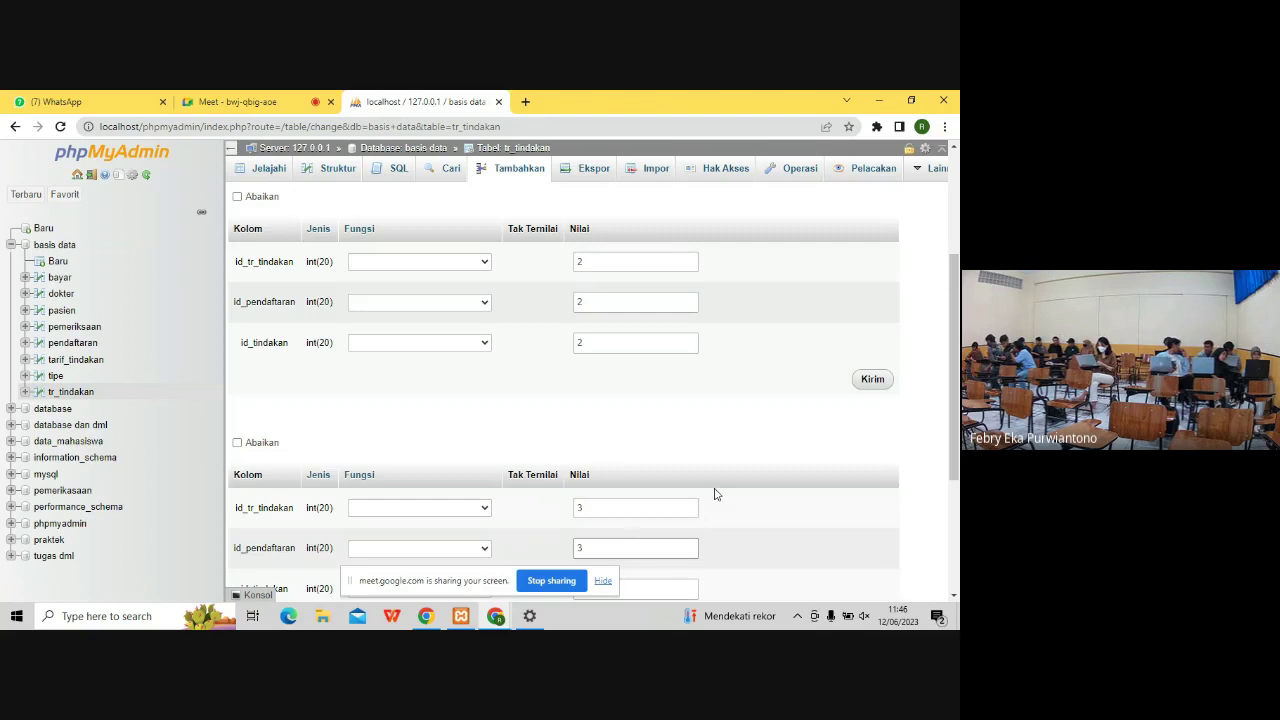
{"action": "scroll", "coordinate": [717, 493], "scroll_direction": "down", "scroll_amount": 1}
{"action": "left_click", "coordinate": [654, 506]}
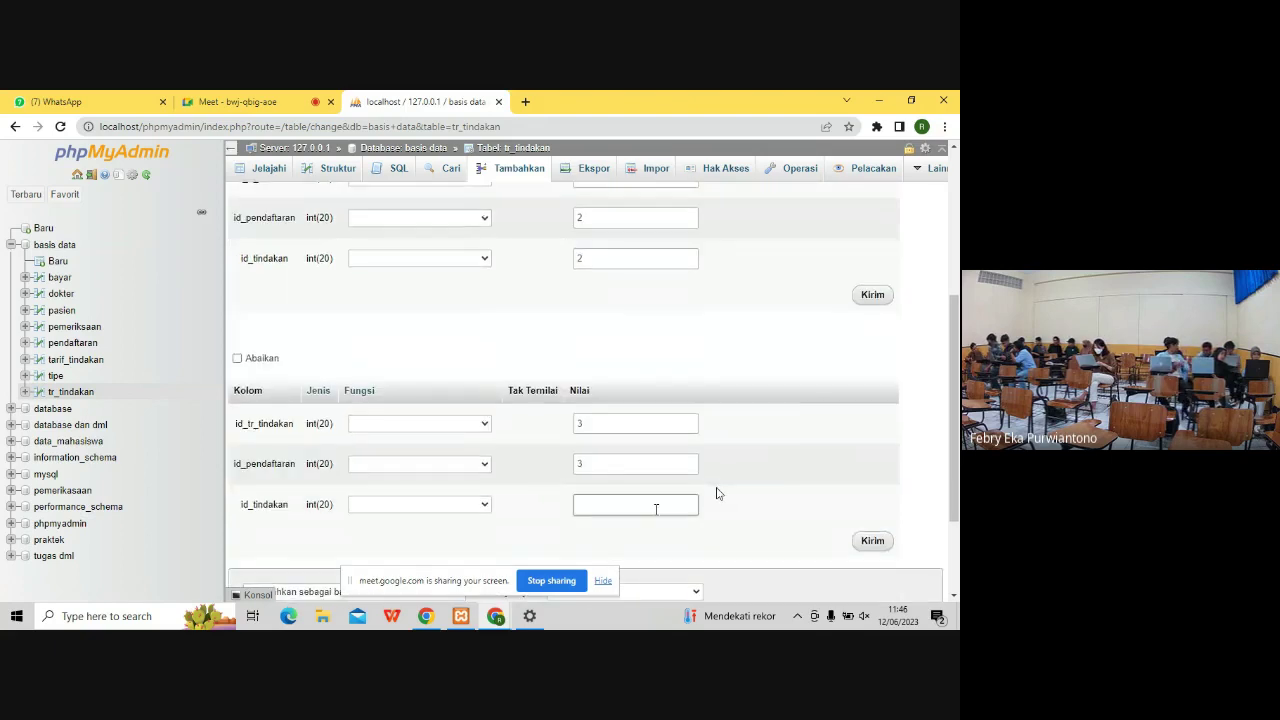
{"action": "type", "text": "3"}
{"action": "scroll", "coordinate": [659, 541], "scroll_direction": "down", "scroll_amount": 2}
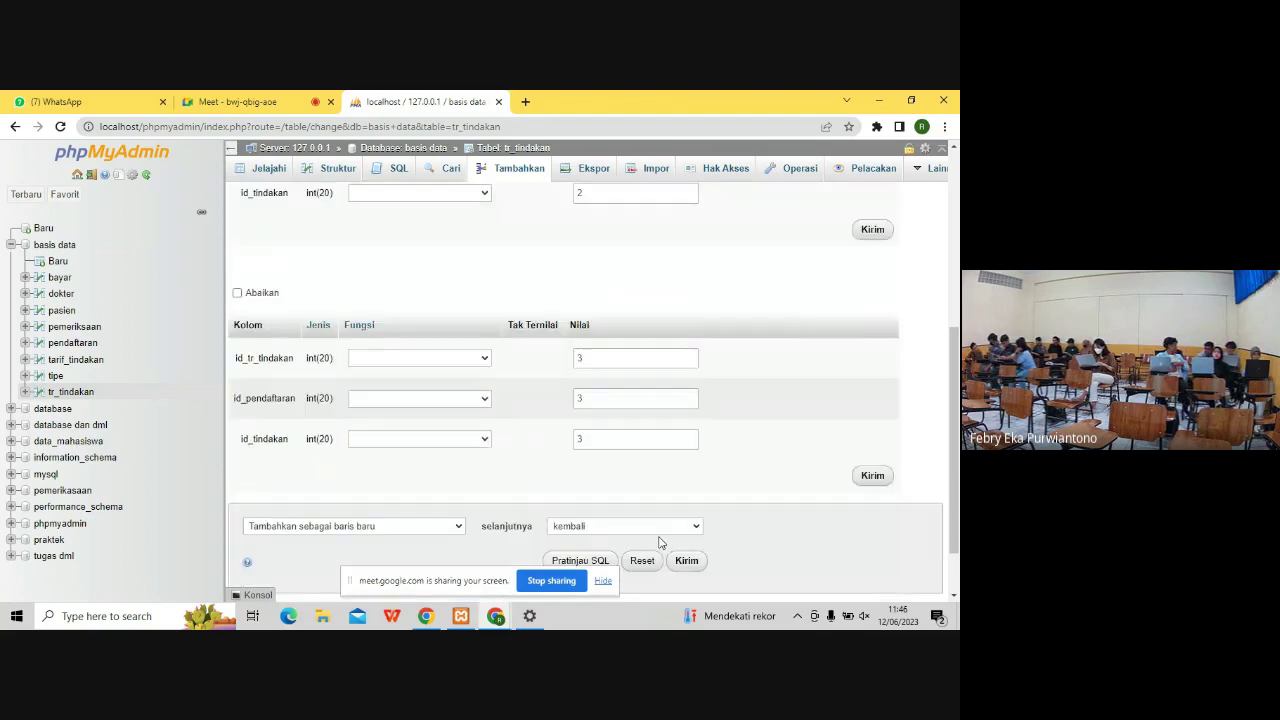
{"action": "left_click", "coordinate": [686, 514]}
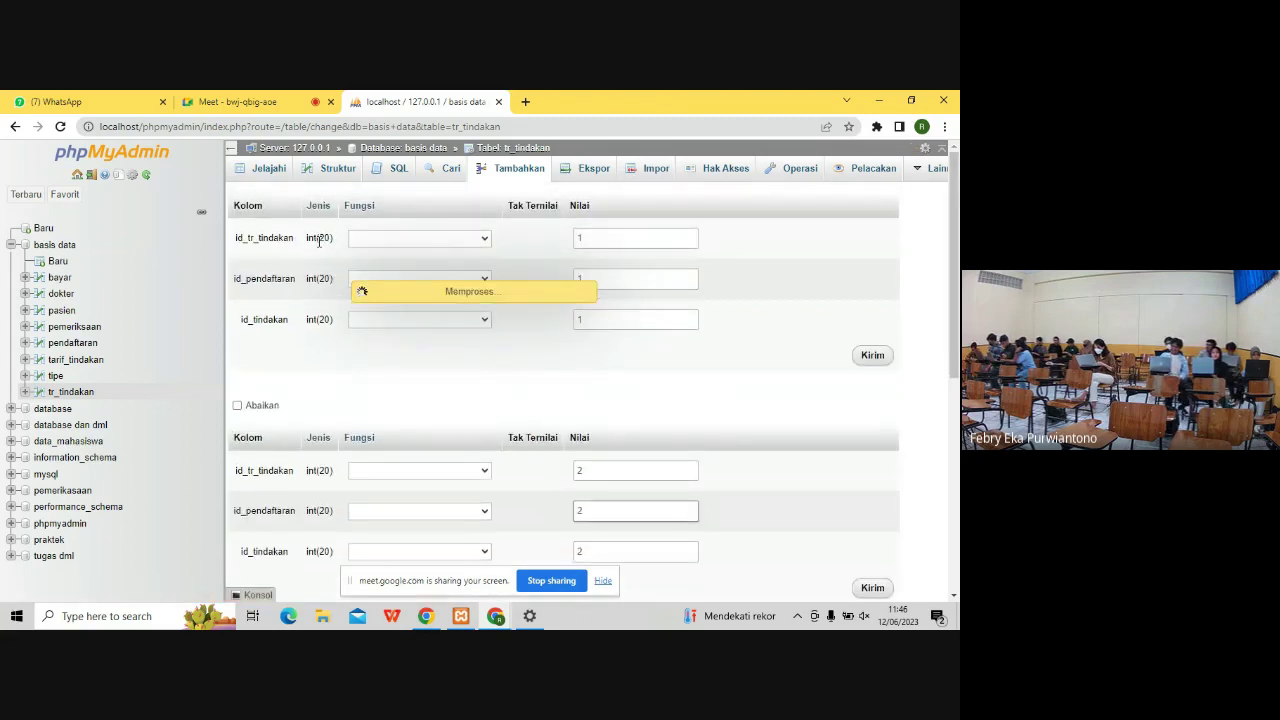
- Browse the tr_tindakan records, change id_pendaftaran to 2 in the third record, and compare the table with the assignment slide
{"action": "key", "text": "super+Down"}
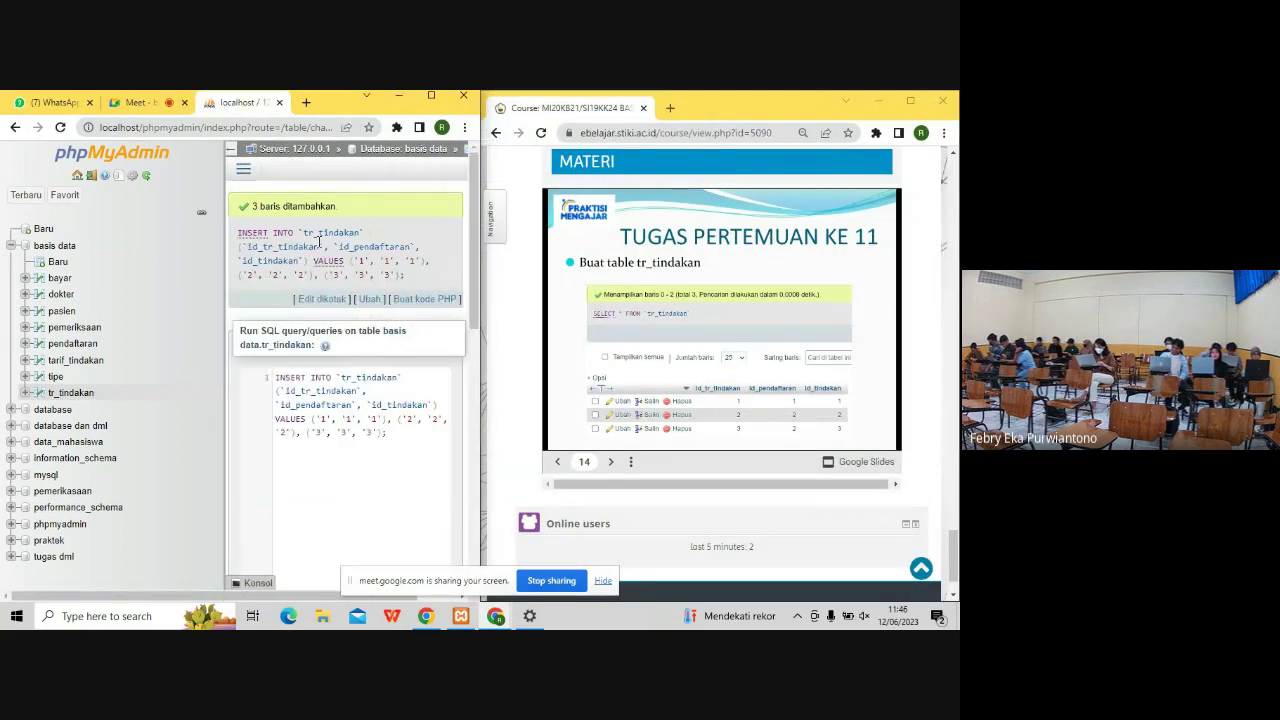
{"action": "left_click", "coordinate": [430, 96]}
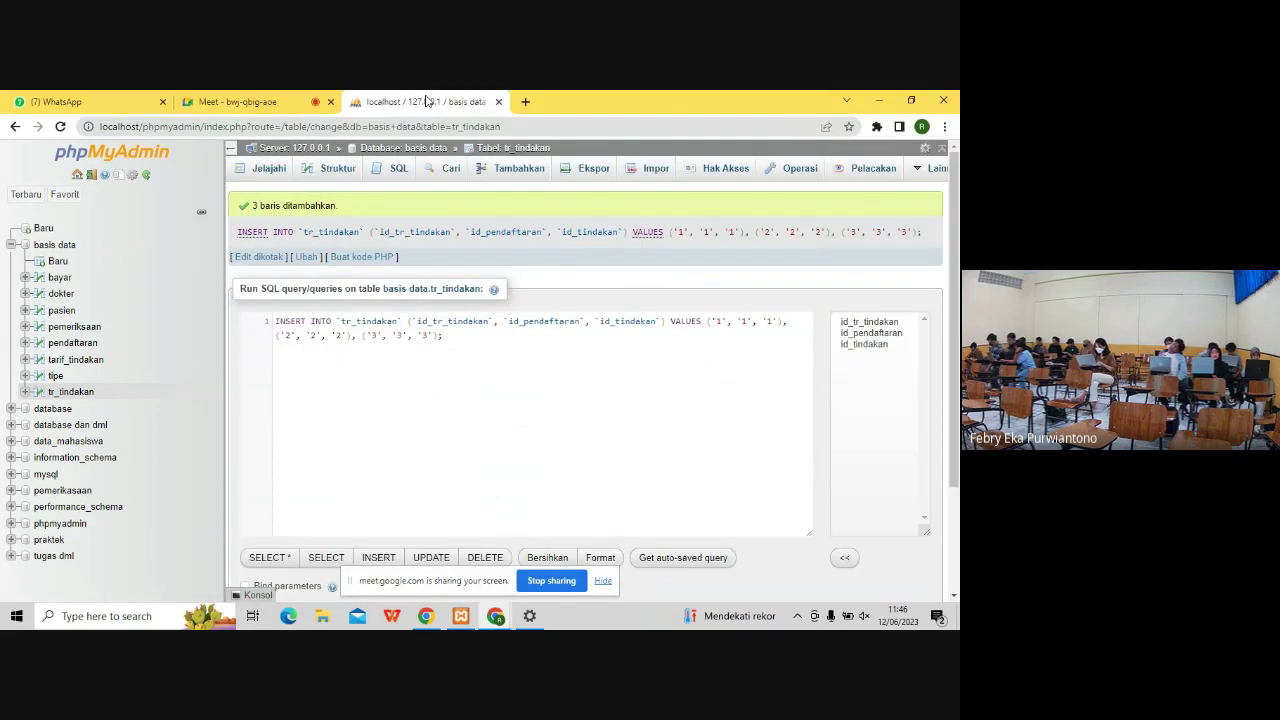
{"action": "left_click", "coordinate": [305, 172]}
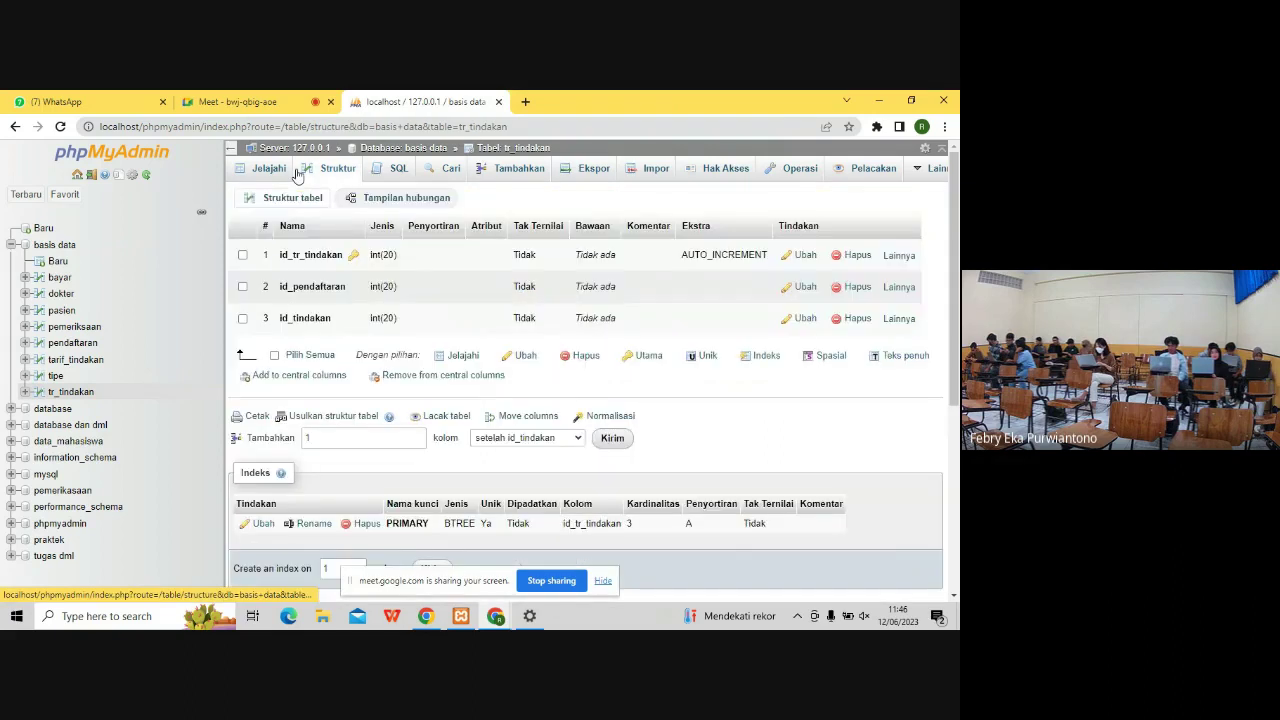
{"action": "left_click", "coordinate": [268, 172]}
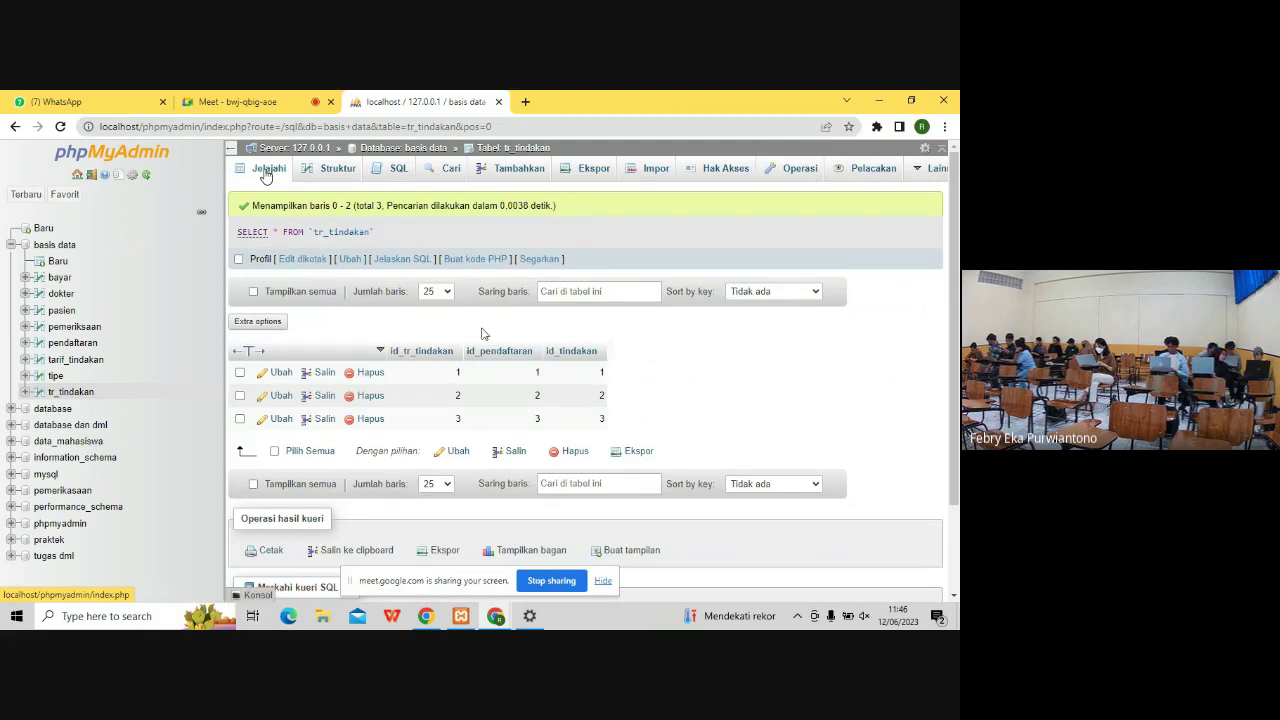
{"action": "double_click", "coordinate": [537, 417]}
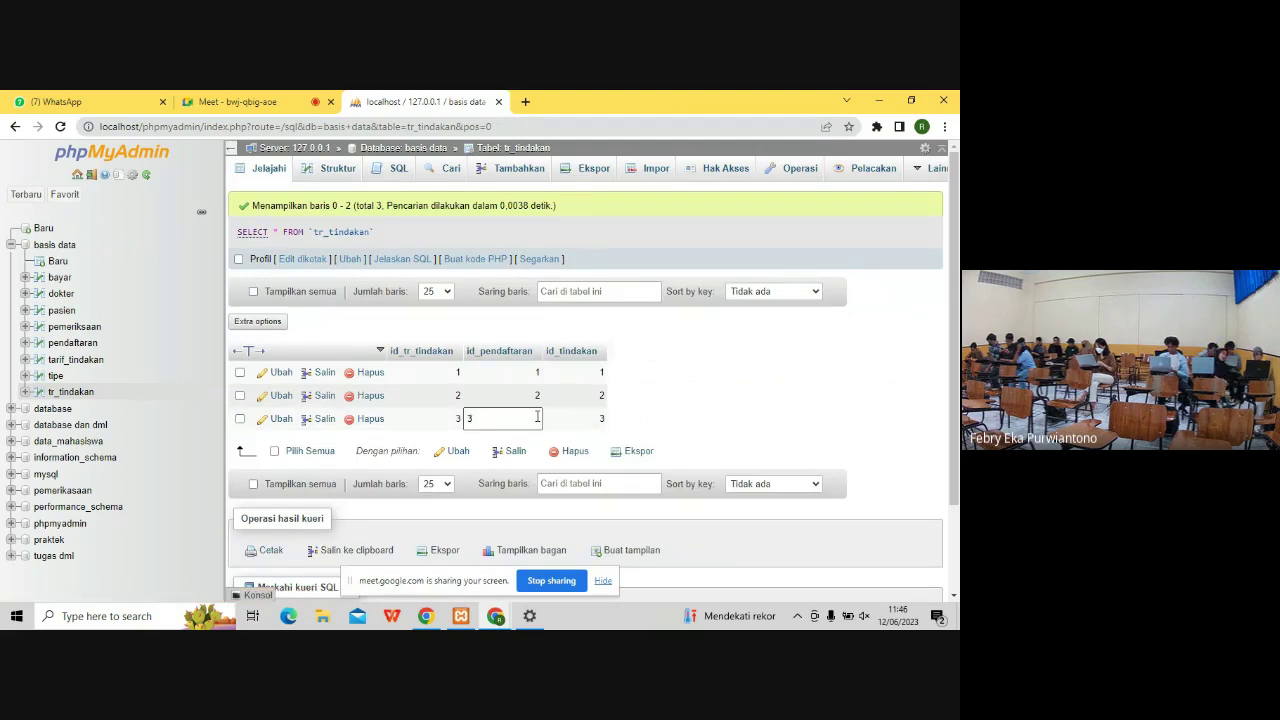
{"action": "left_click", "coordinate": [631, 424]}
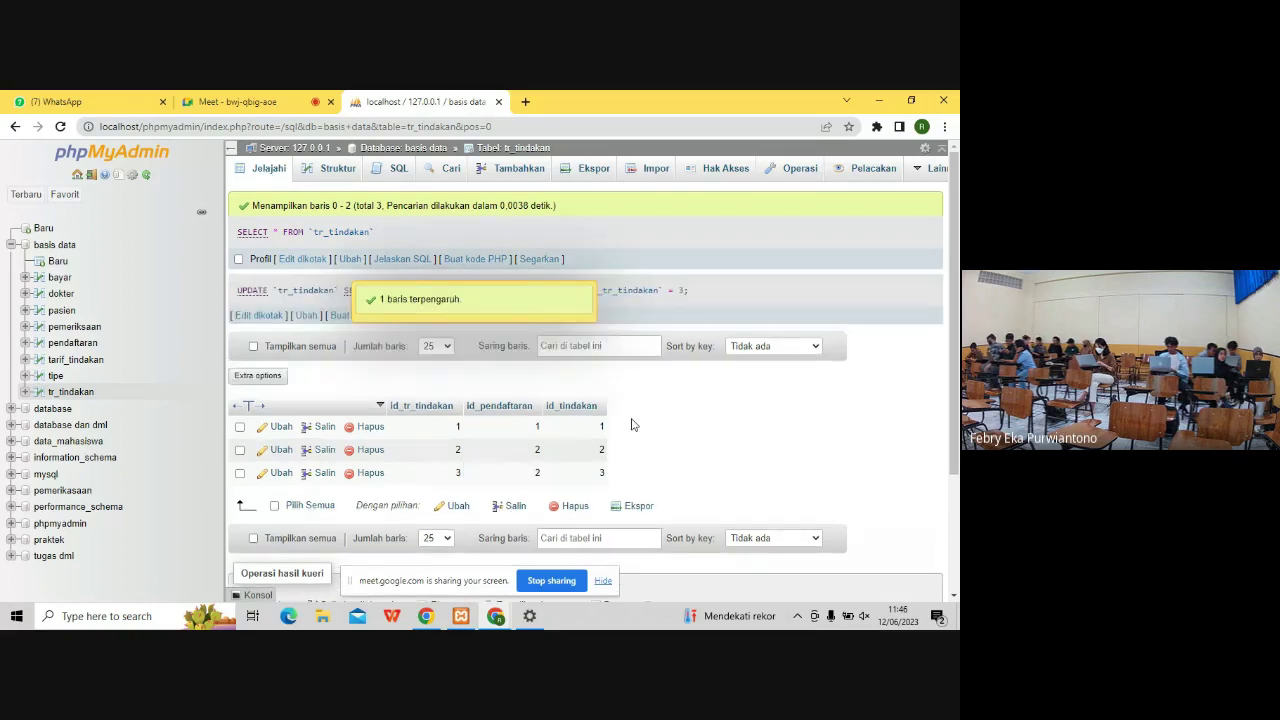
{"action": "key", "text": "super+Left"}
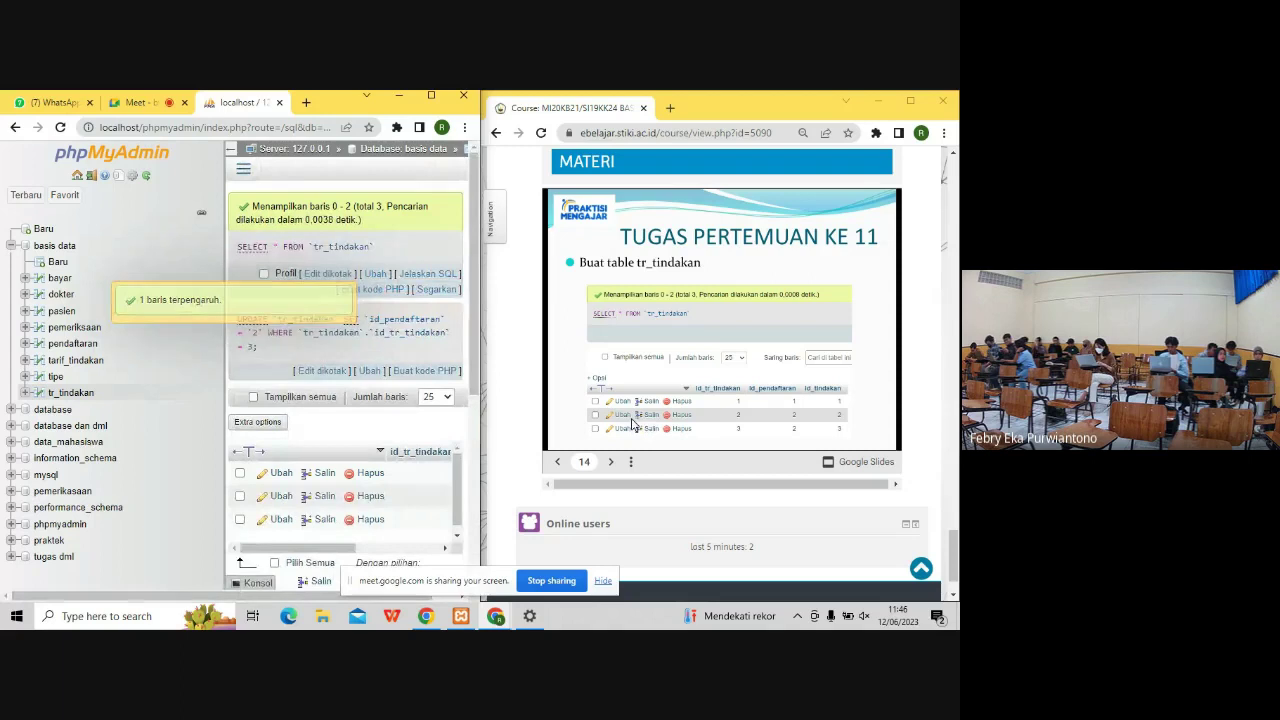
{"action": "left_click", "coordinate": [431, 96]}
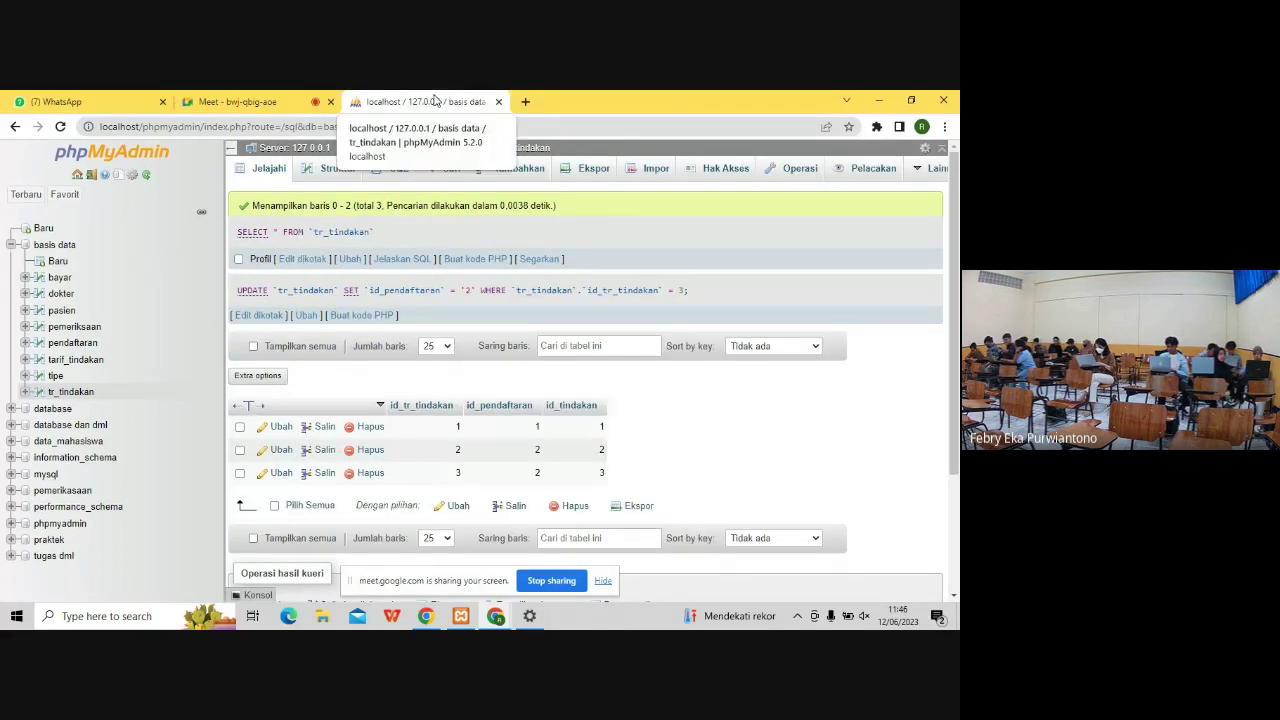
- Review the structure and records of tr_tindakan, and the table list and database operations of basis data
{"action": "left_click", "coordinate": [352, 177]}
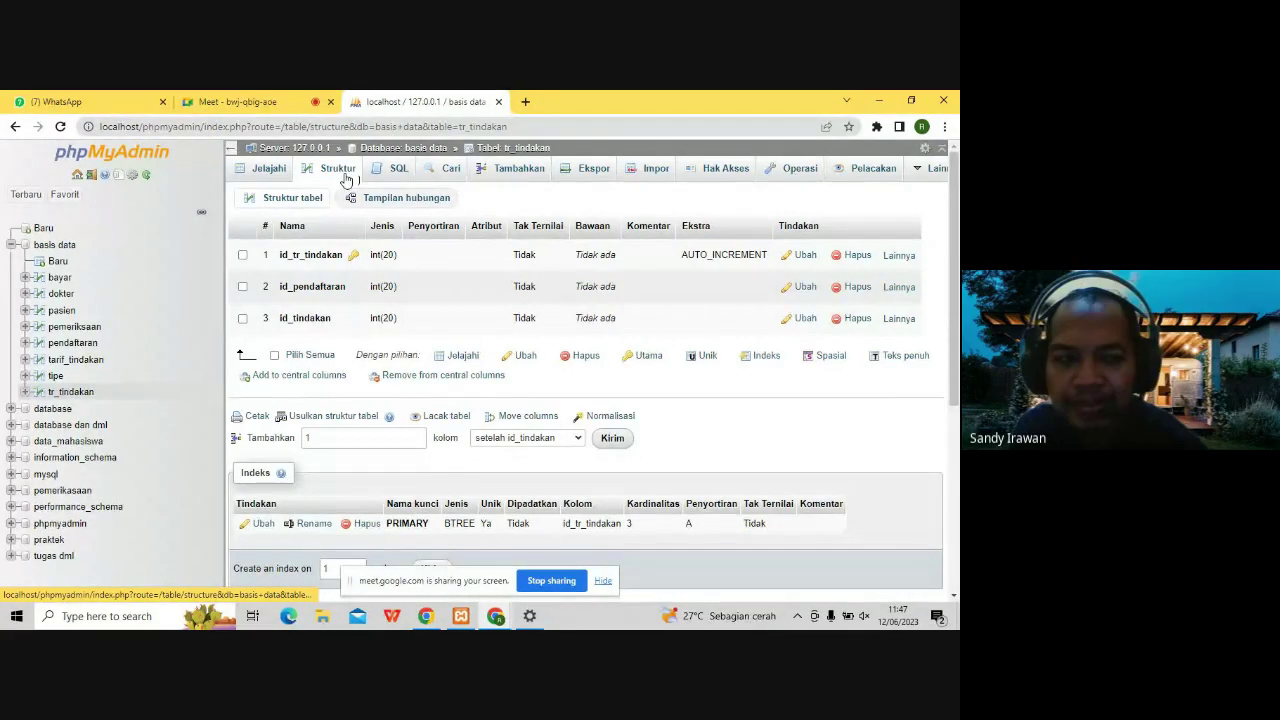
{"action": "left_click", "coordinate": [256, 174]}
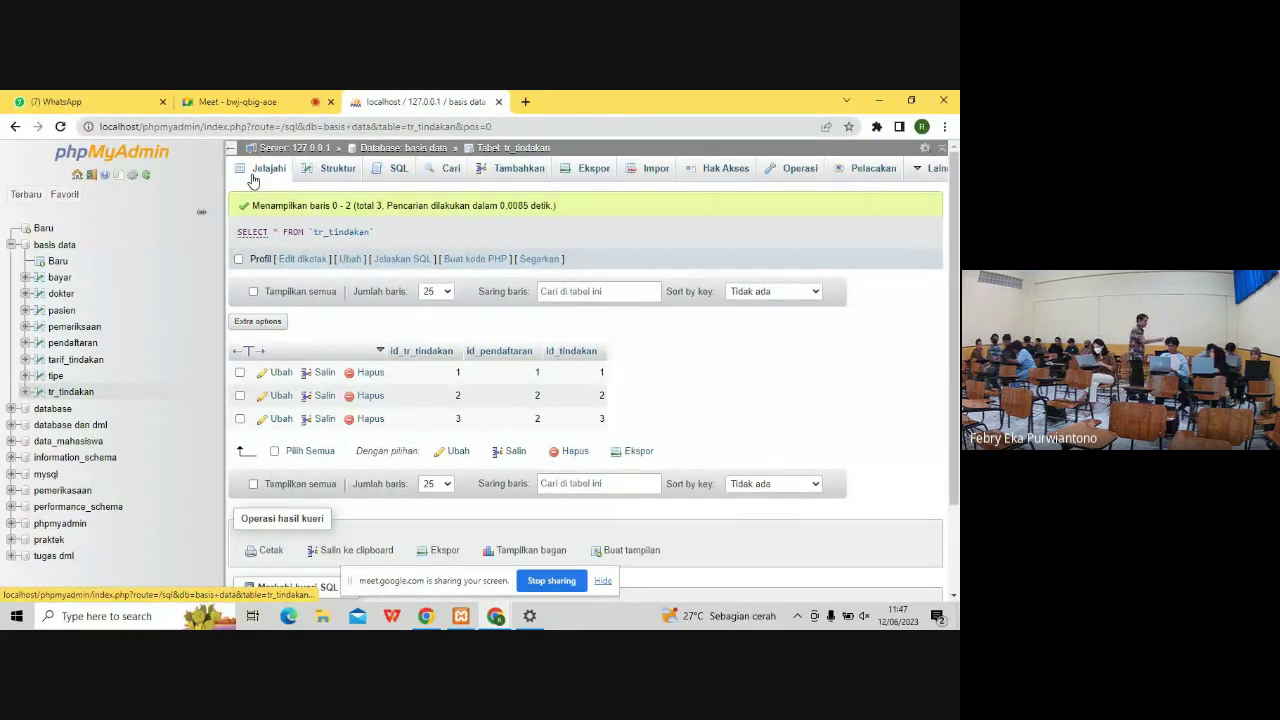
{"action": "left_click", "coordinate": [55, 247]}
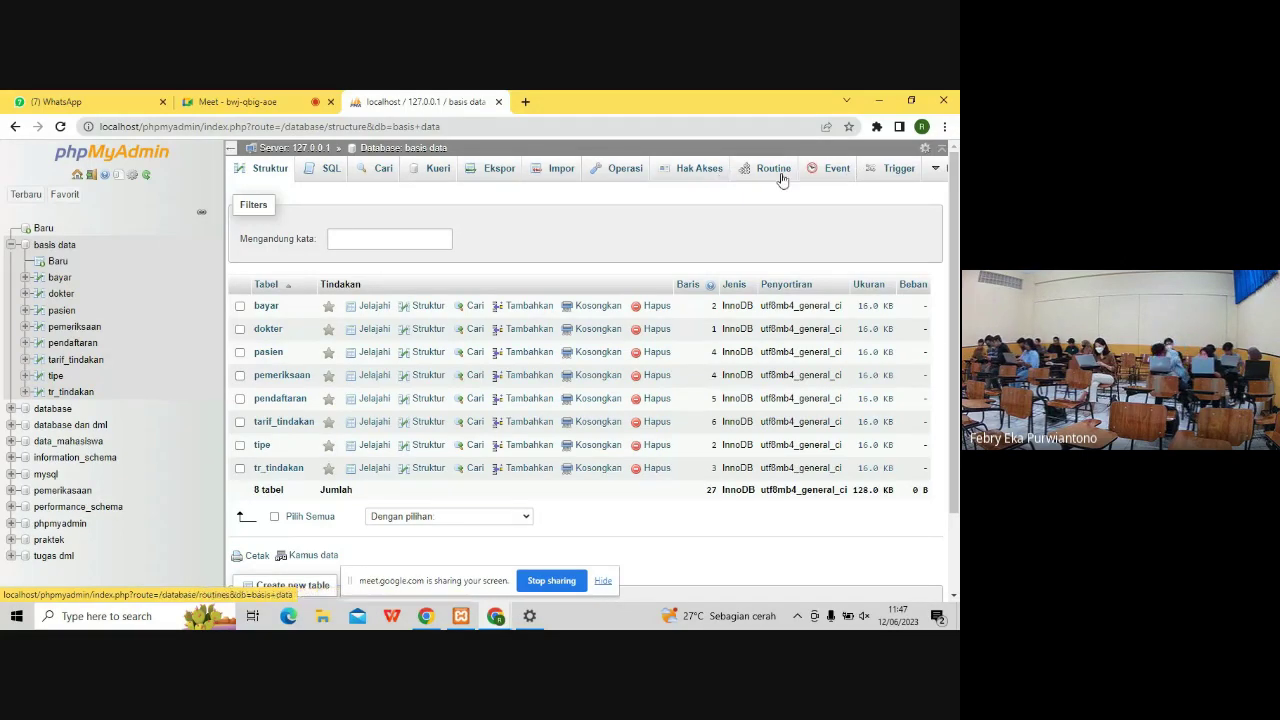
{"action": "mouse_move", "coordinate": [938, 178]}
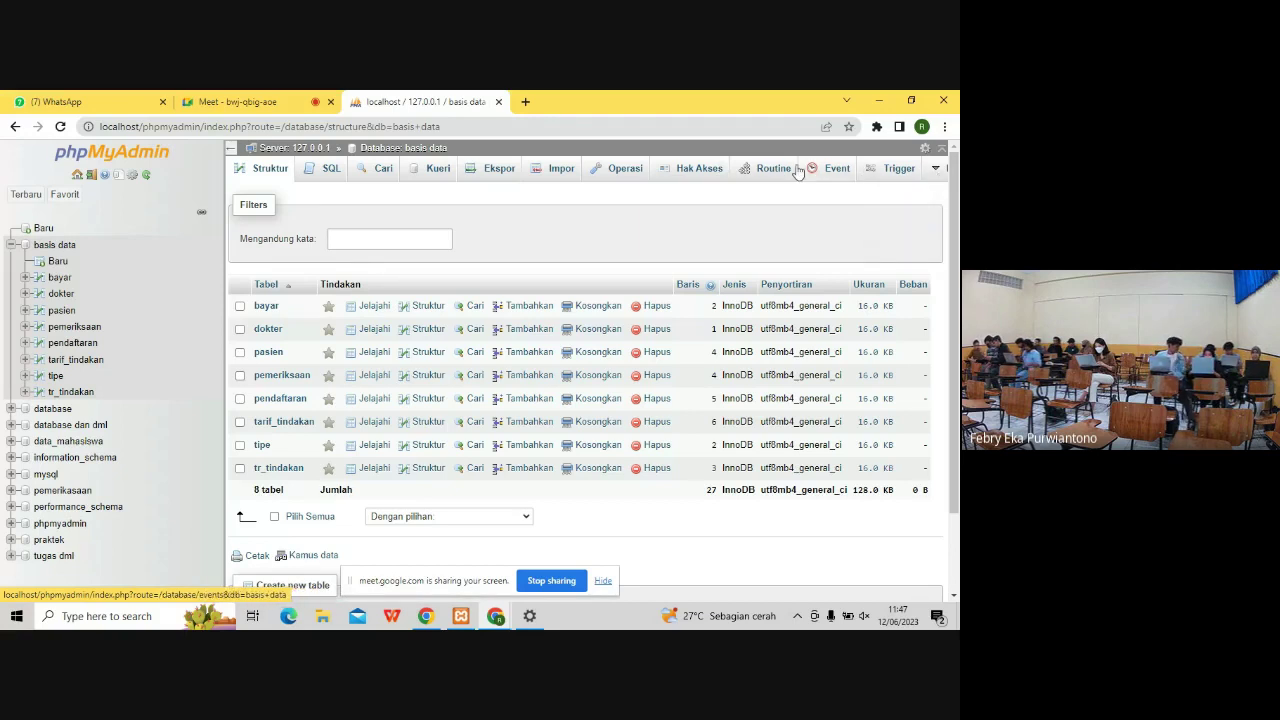
{"action": "left_click", "coordinate": [624, 166]}
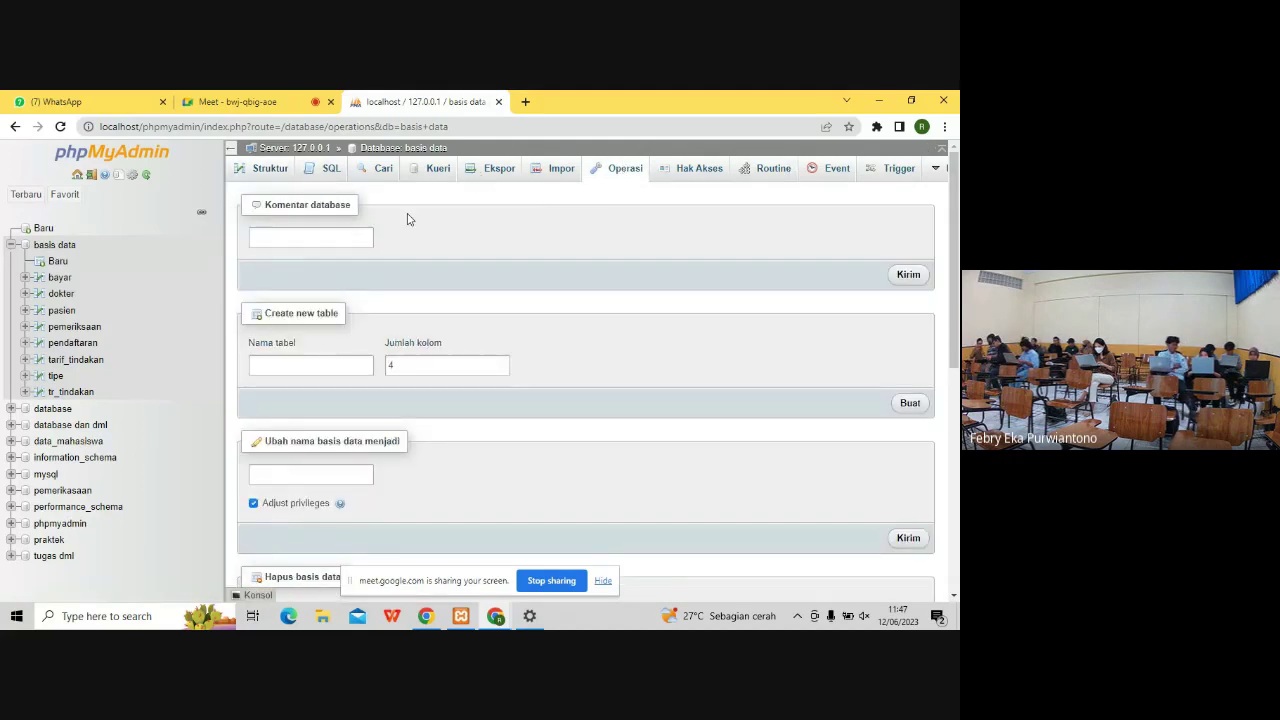
{"action": "left_click", "coordinate": [364, 231]}
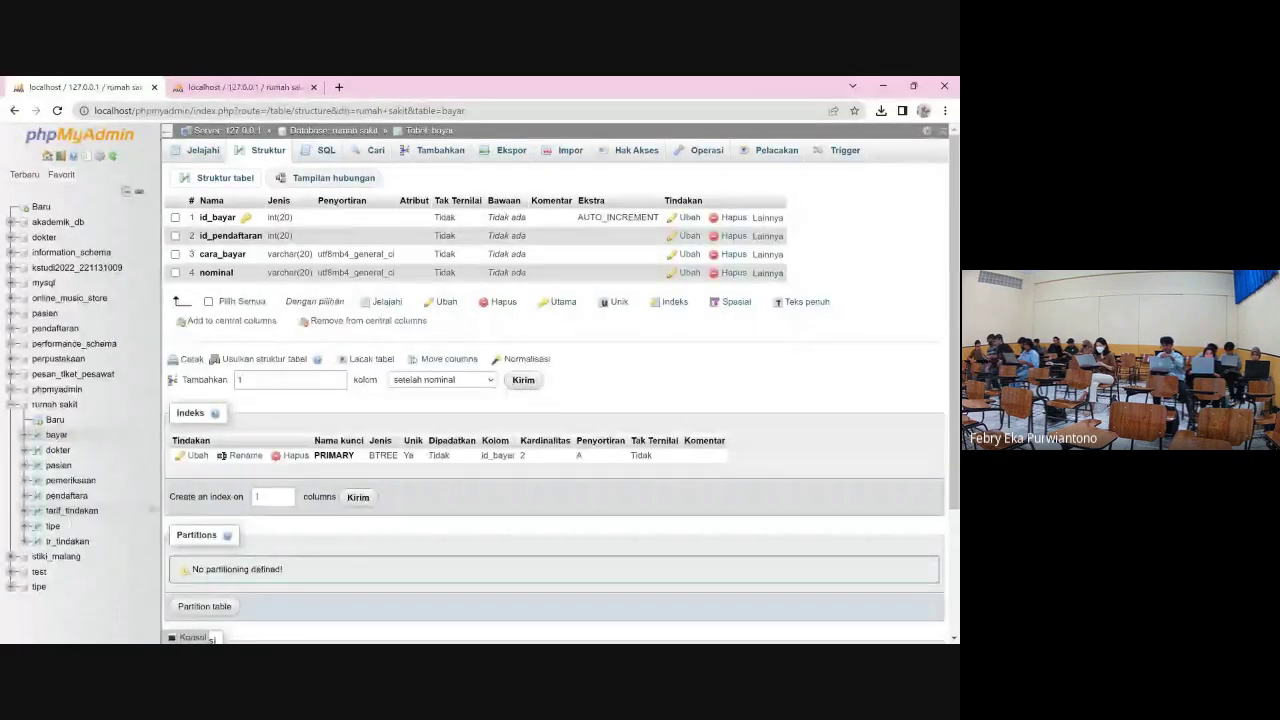
- Examine the records and column structure of tarif_tindakan and tr_tindakan in the rumah sakit database
{"action": "left_click", "coordinate": [72, 511]}
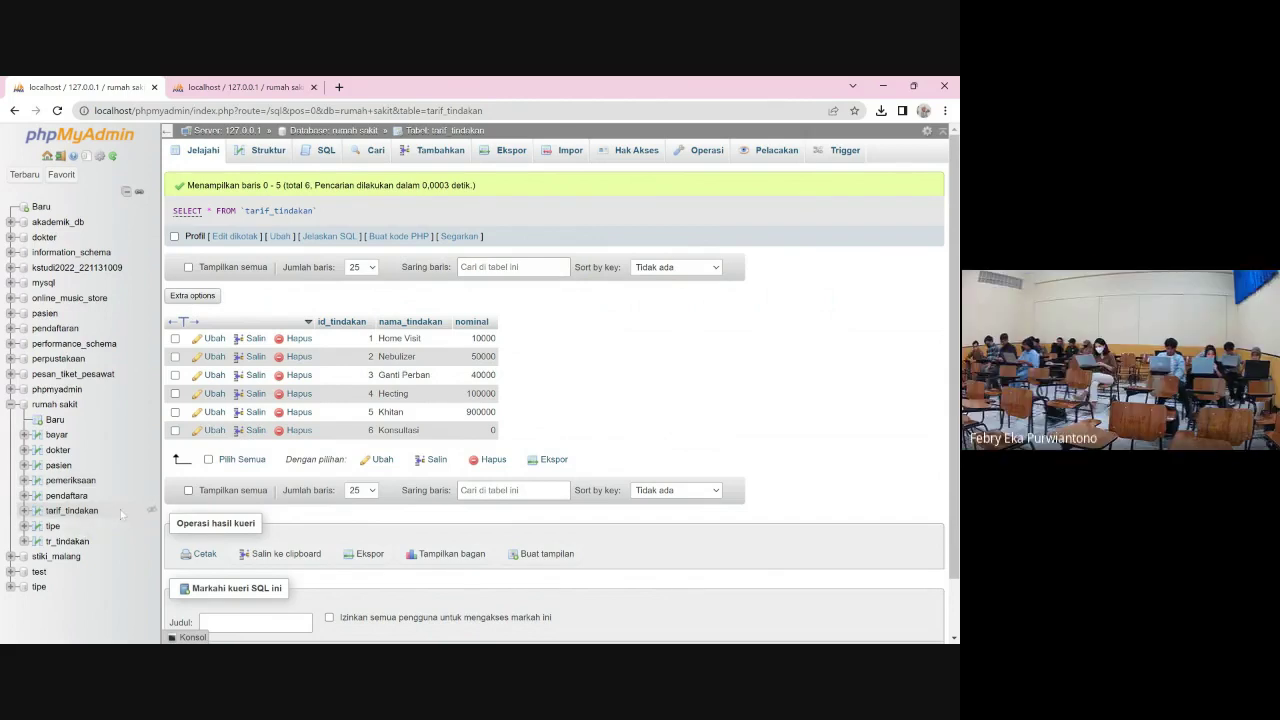
{"action": "left_click_drag", "start_coordinate": [121, 514], "coordinate": [251, 150]}
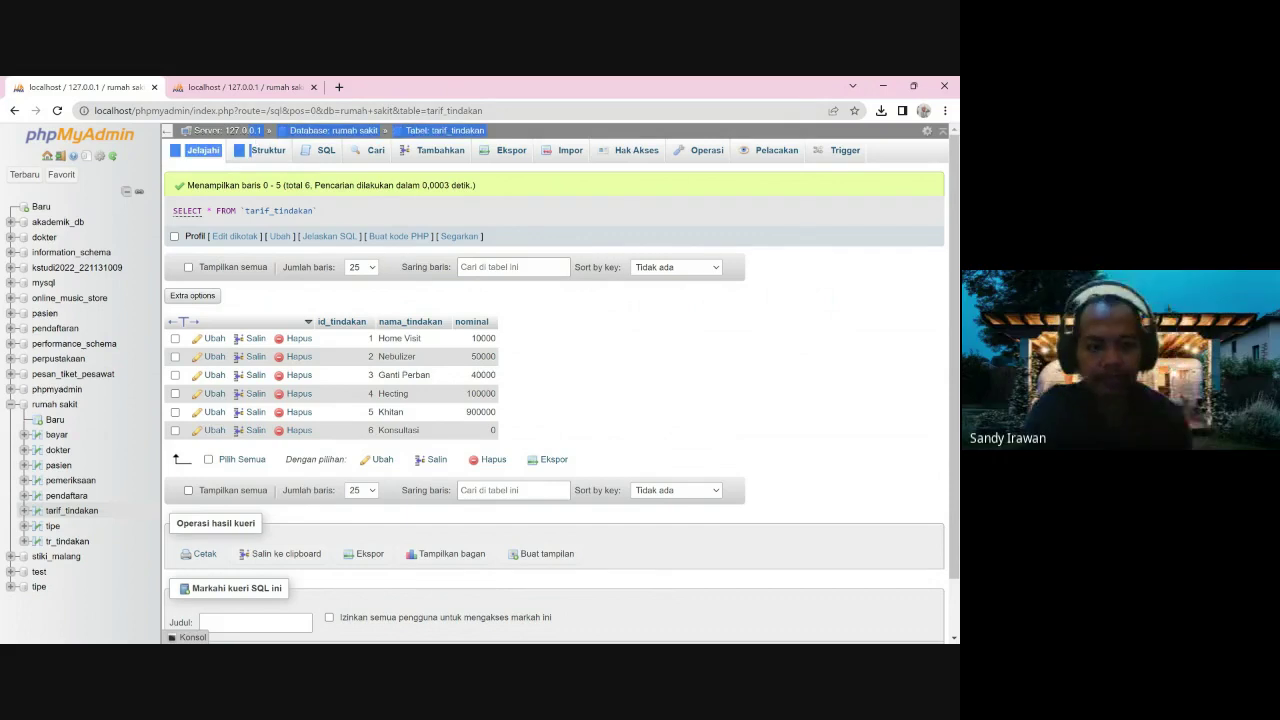
{"action": "left_click", "coordinate": [253, 150]}
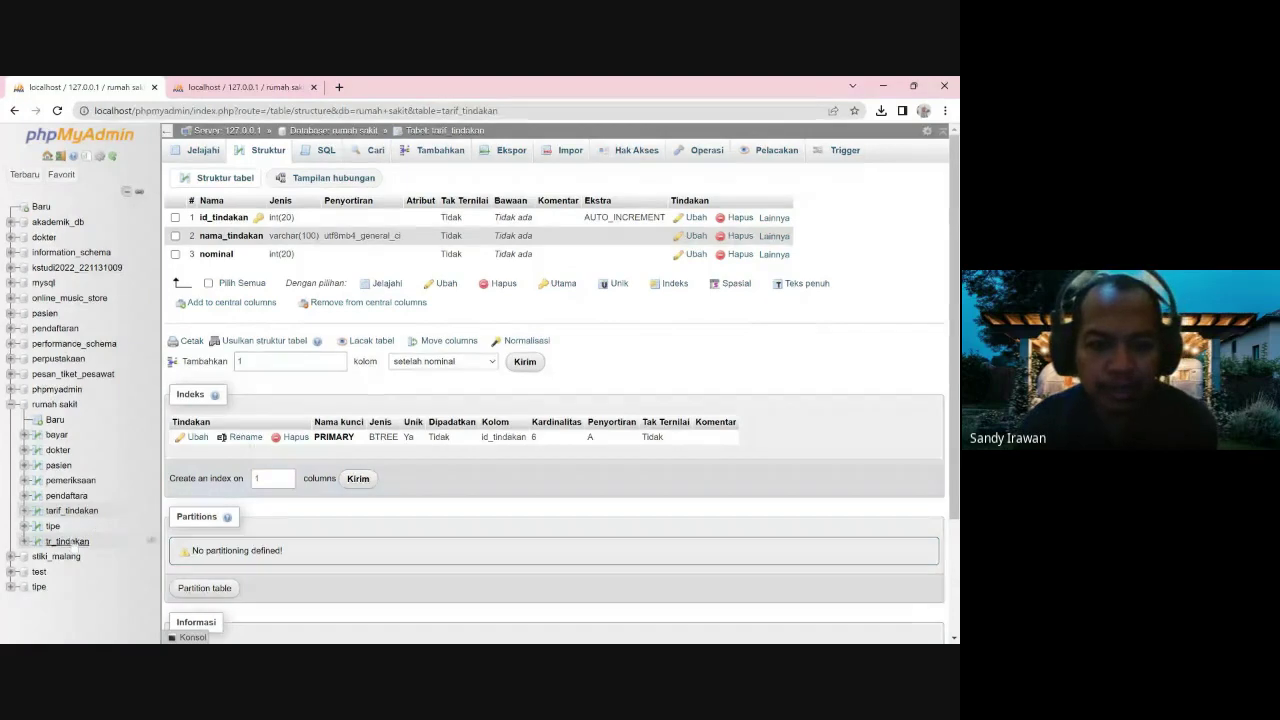
{"action": "left_click", "coordinate": [75, 542]}
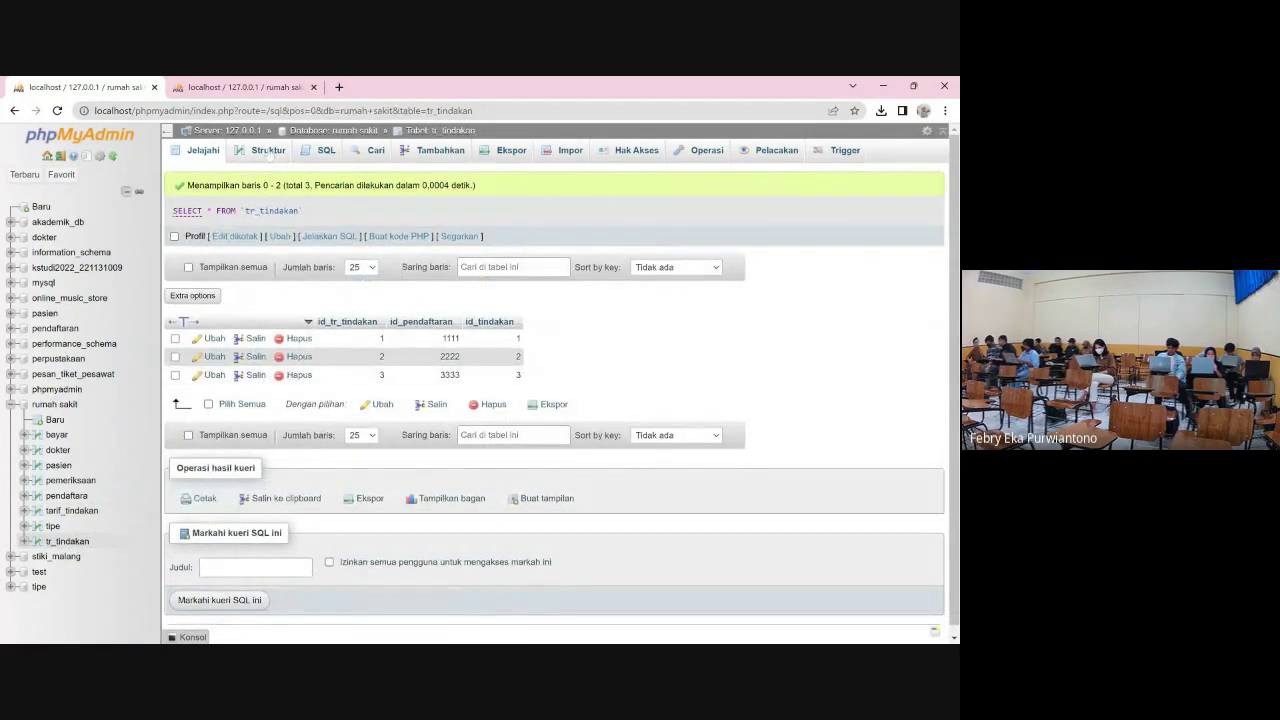
{"action": "left_click", "coordinate": [268, 152]}
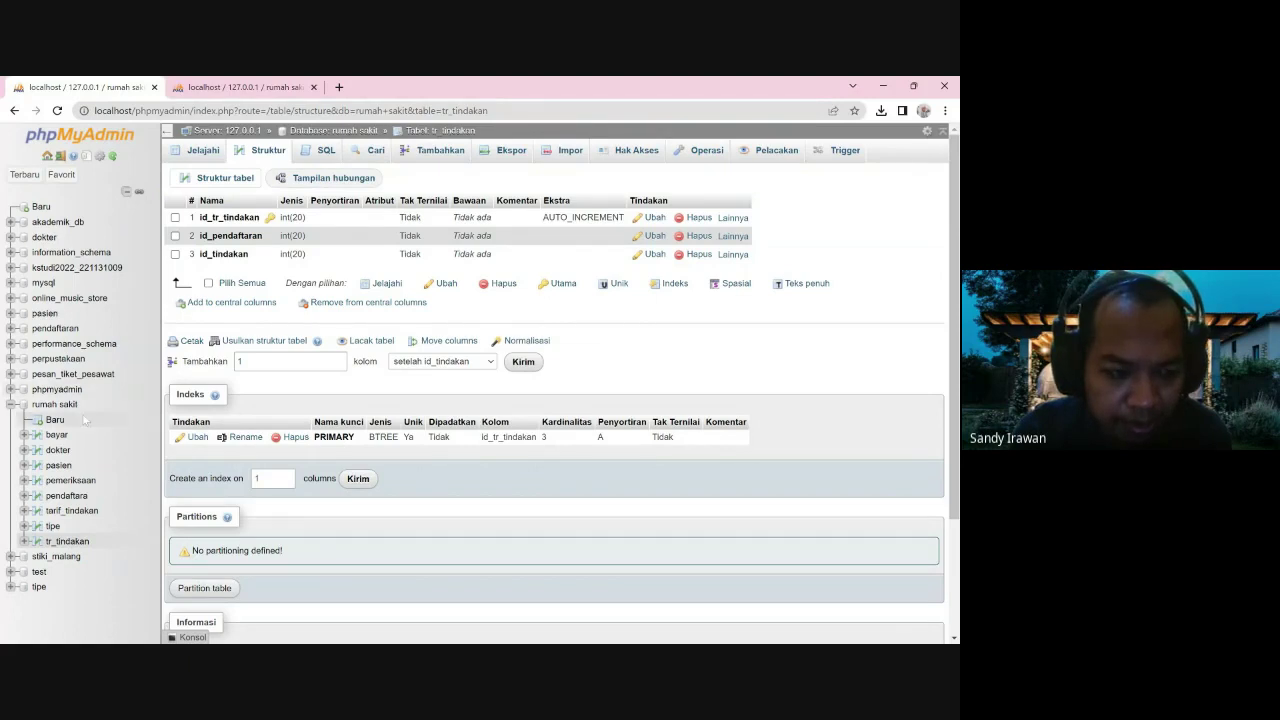
- Compare the bayar records with the pendaftara records in rumah sakit, and check the column structure of bayar
{"action": "left_click", "coordinate": [56, 435]}
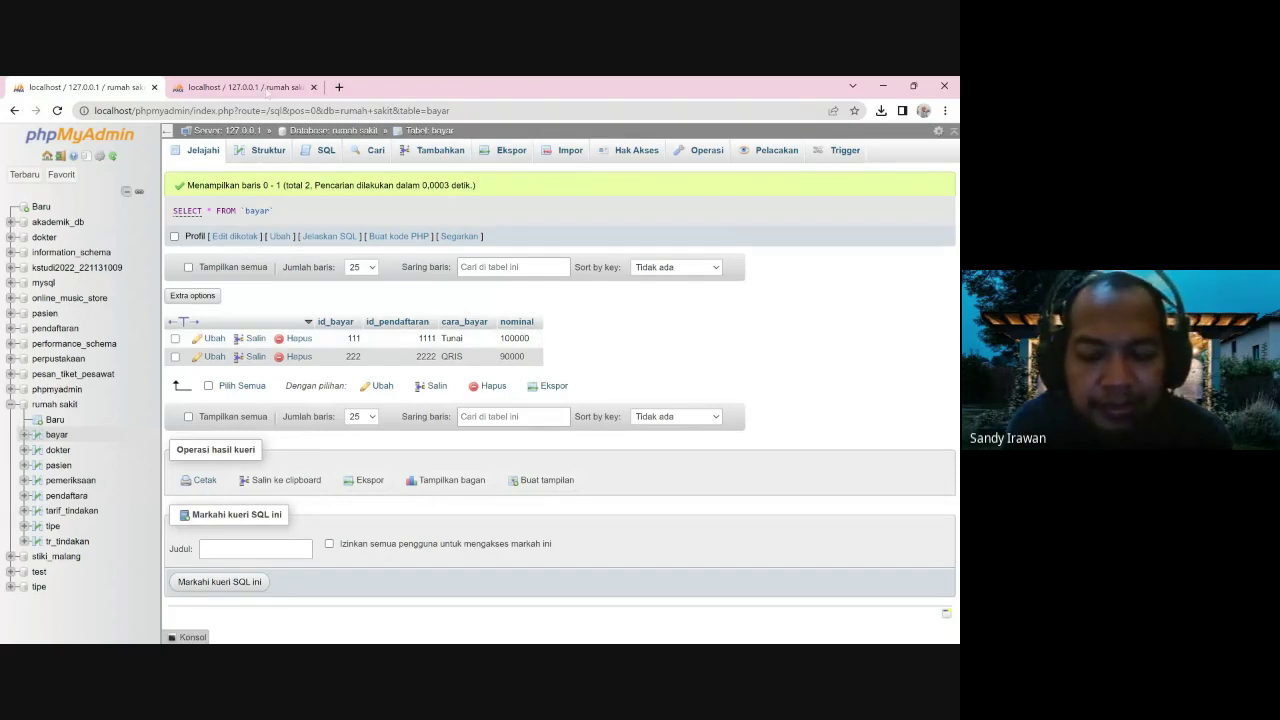
{"action": "left_click", "coordinate": [268, 92]}
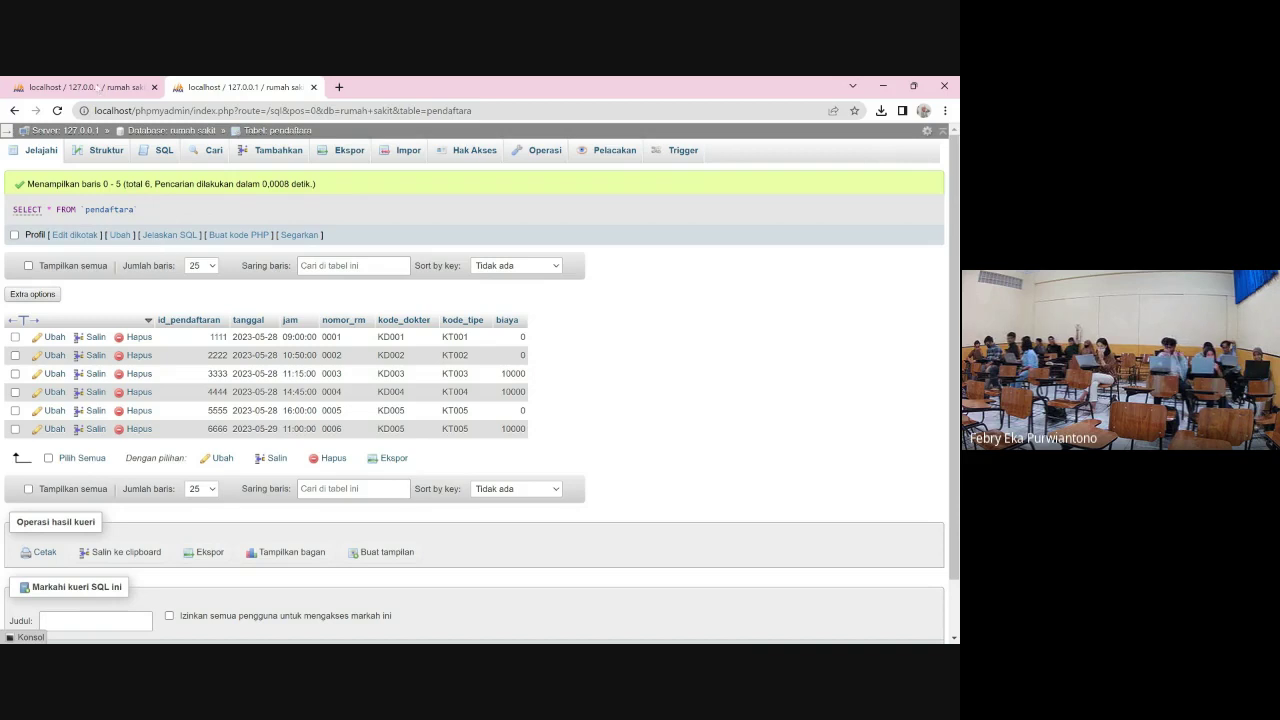
{"action": "left_click", "coordinate": [95, 87]}
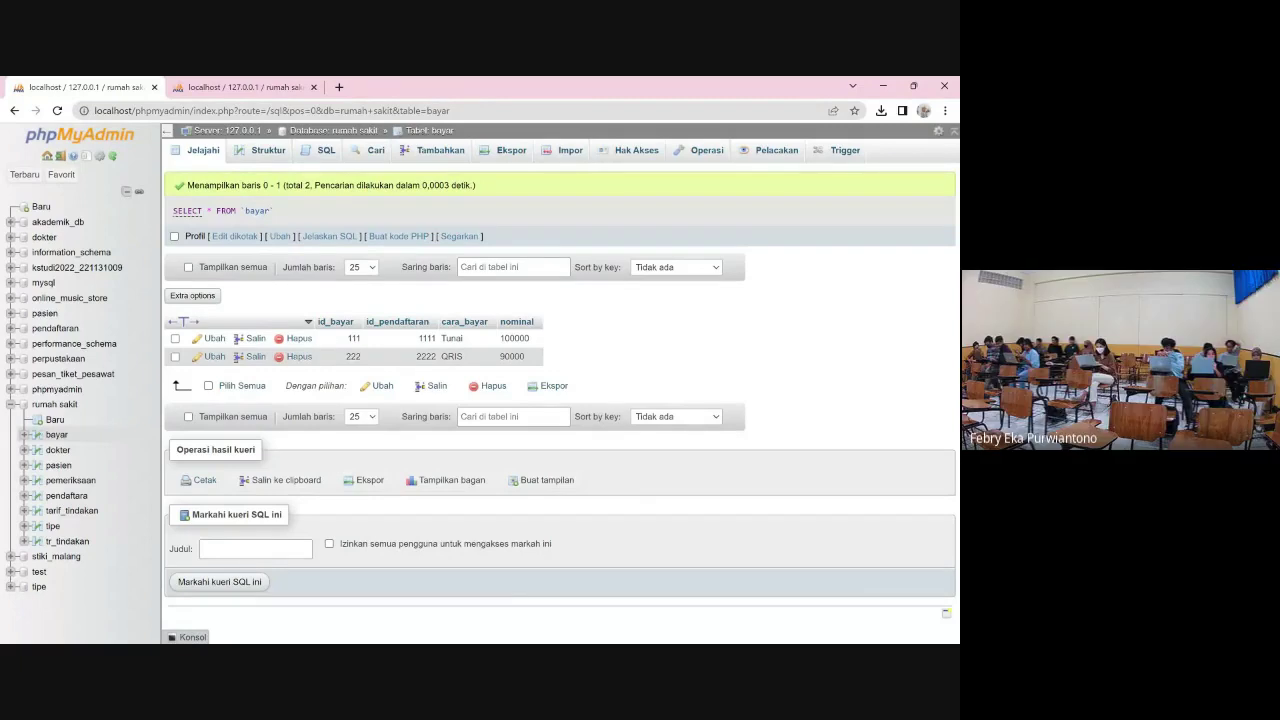
{"action": "left_click", "coordinate": [258, 150]}
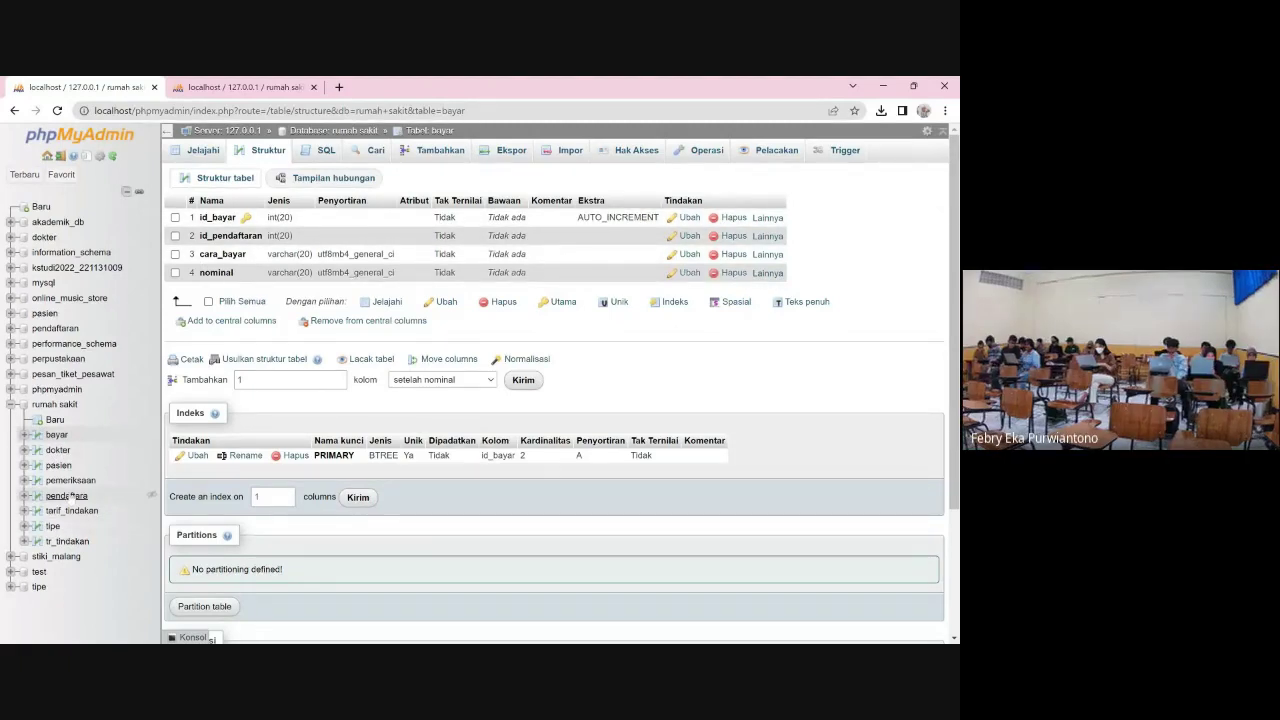
- In the table operations of pendaftara, enter pendaftaran as both the move target and the new table name
{"action": "left_click", "coordinate": [66, 497]}
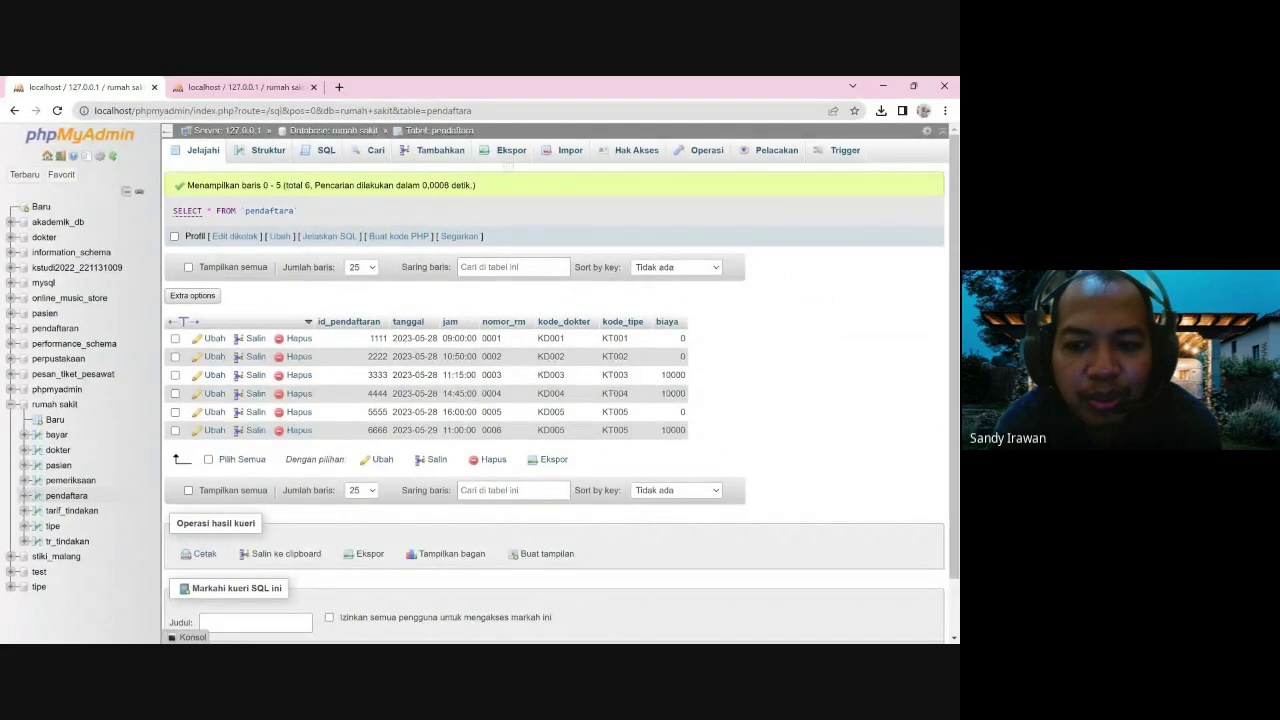
{"action": "left_click", "coordinate": [689, 158]}
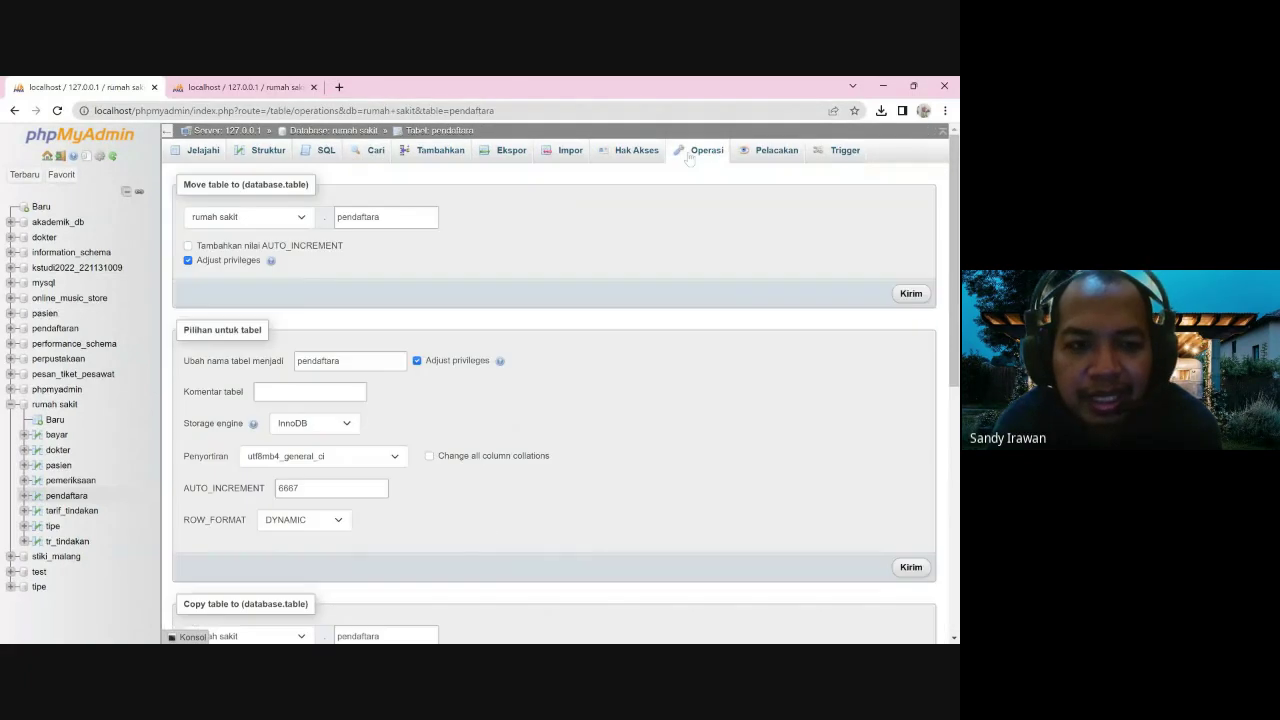
{"action": "left_click", "coordinate": [400, 217]}
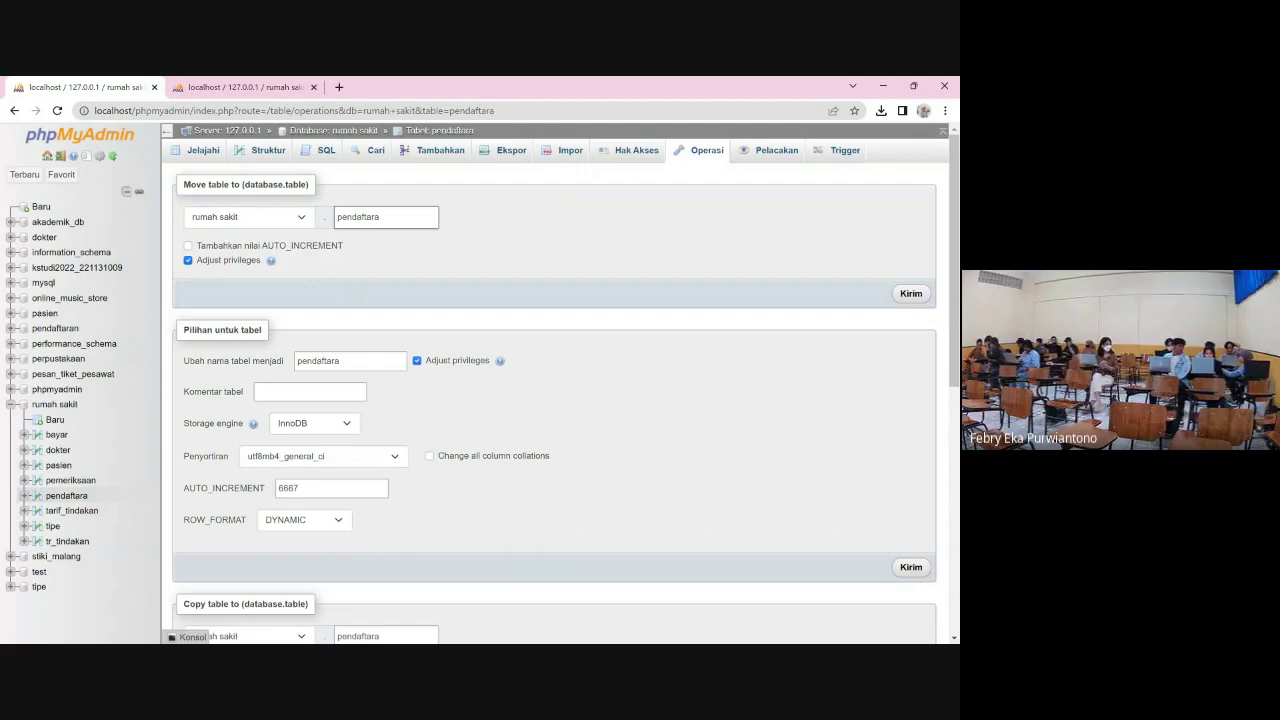
{"action": "type", "text": "n"}
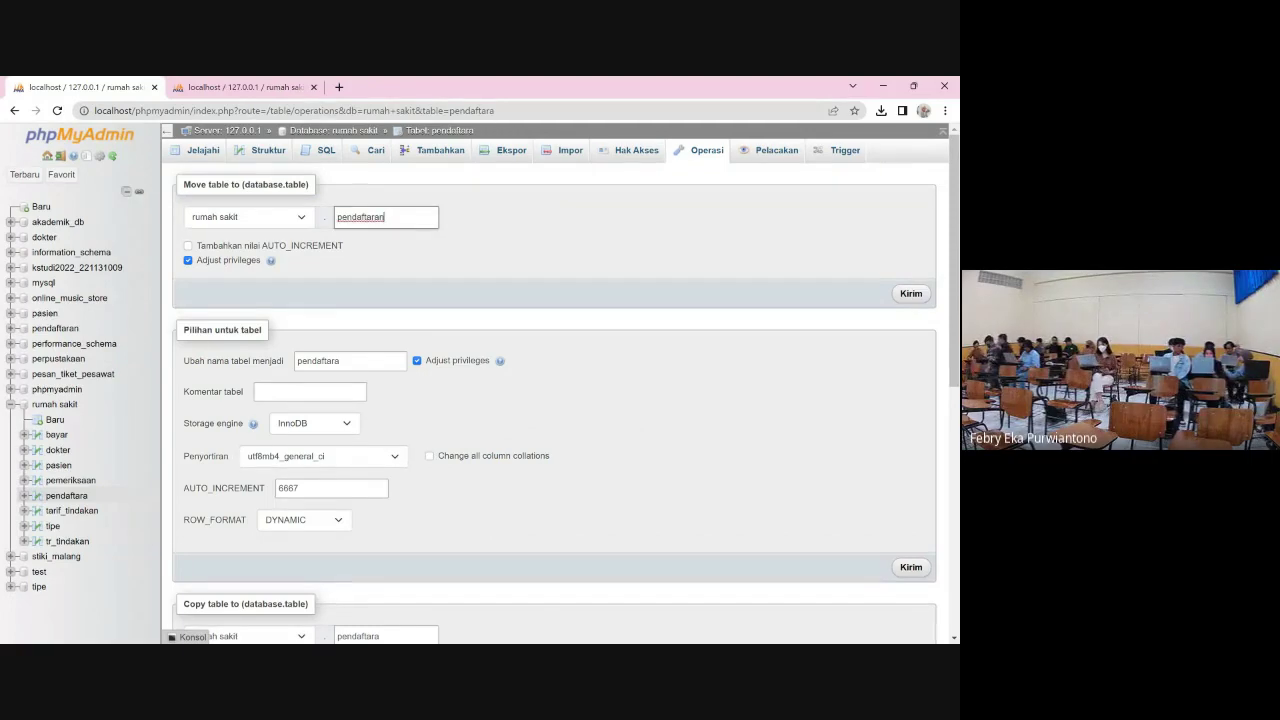
{"action": "left_click", "coordinate": [380, 361]}
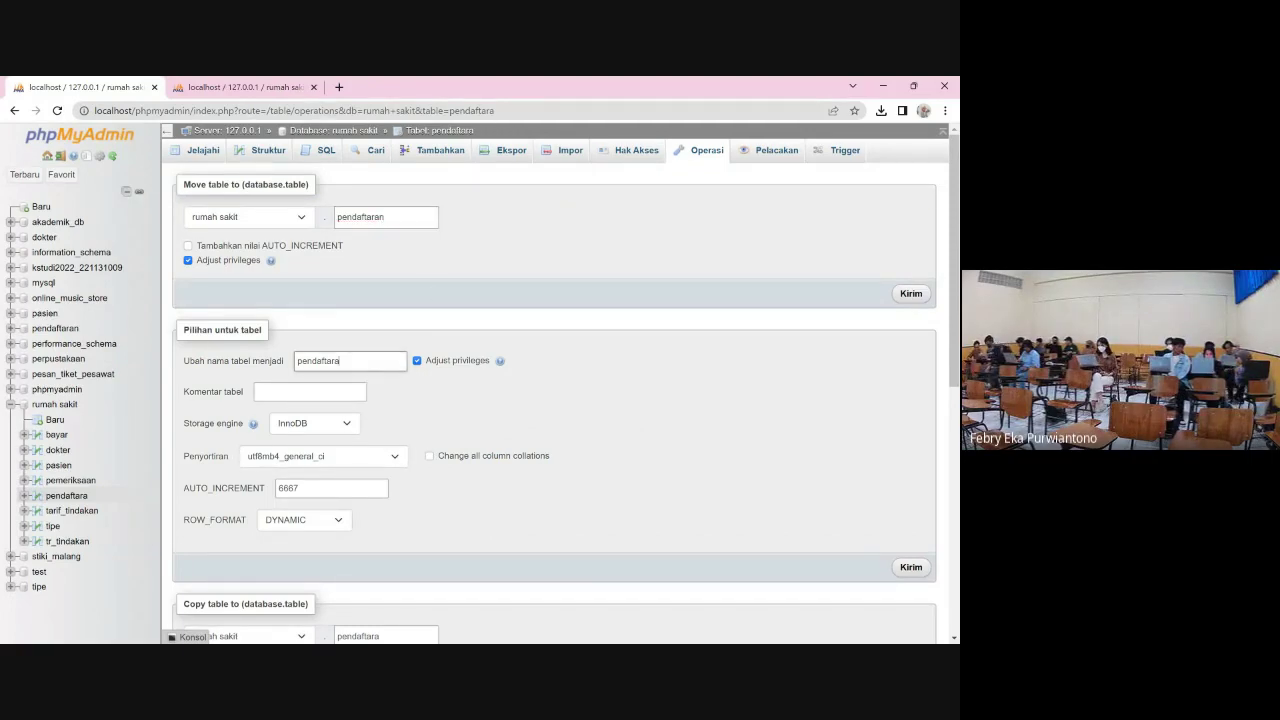
{"action": "type", "text": "n"}
{"action": "scroll", "coordinate": [555, 400], "scroll_direction": "down", "scroll_amount": 2}
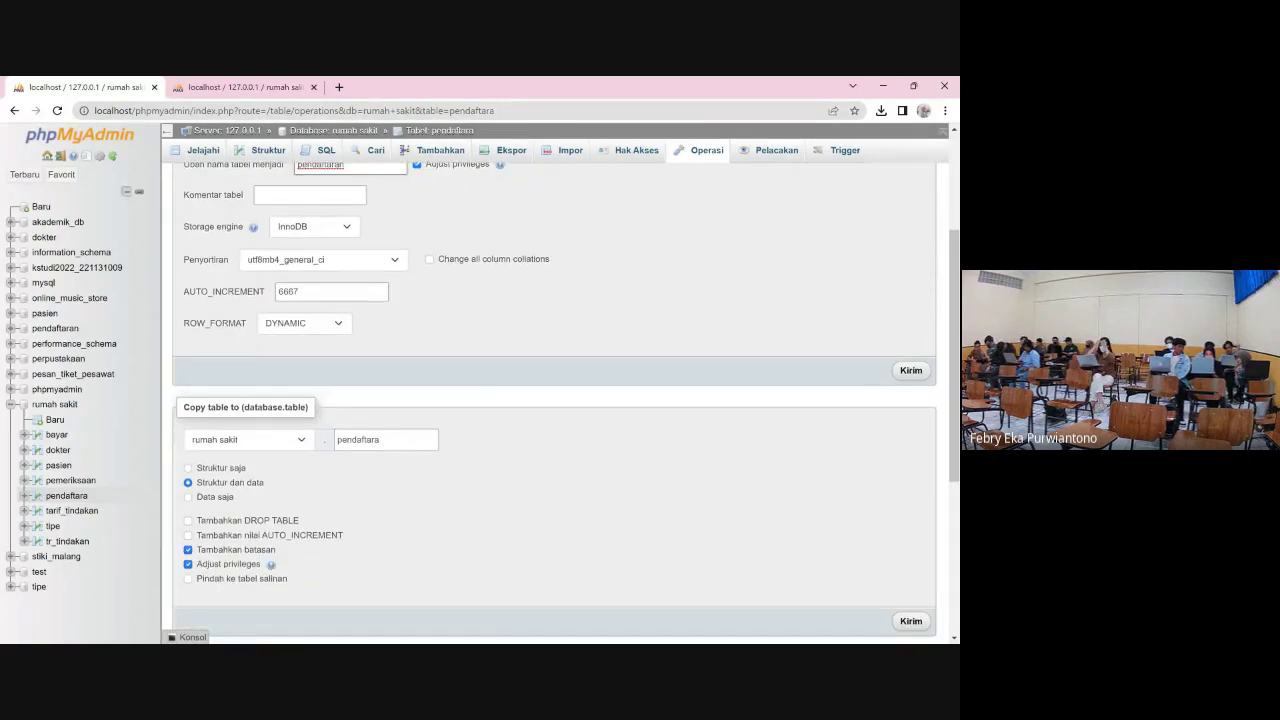
- Copy the pendaftara table with structure and data to a table named pendaftaran in rumah sakit
{"action": "left_click", "coordinate": [400, 440]}
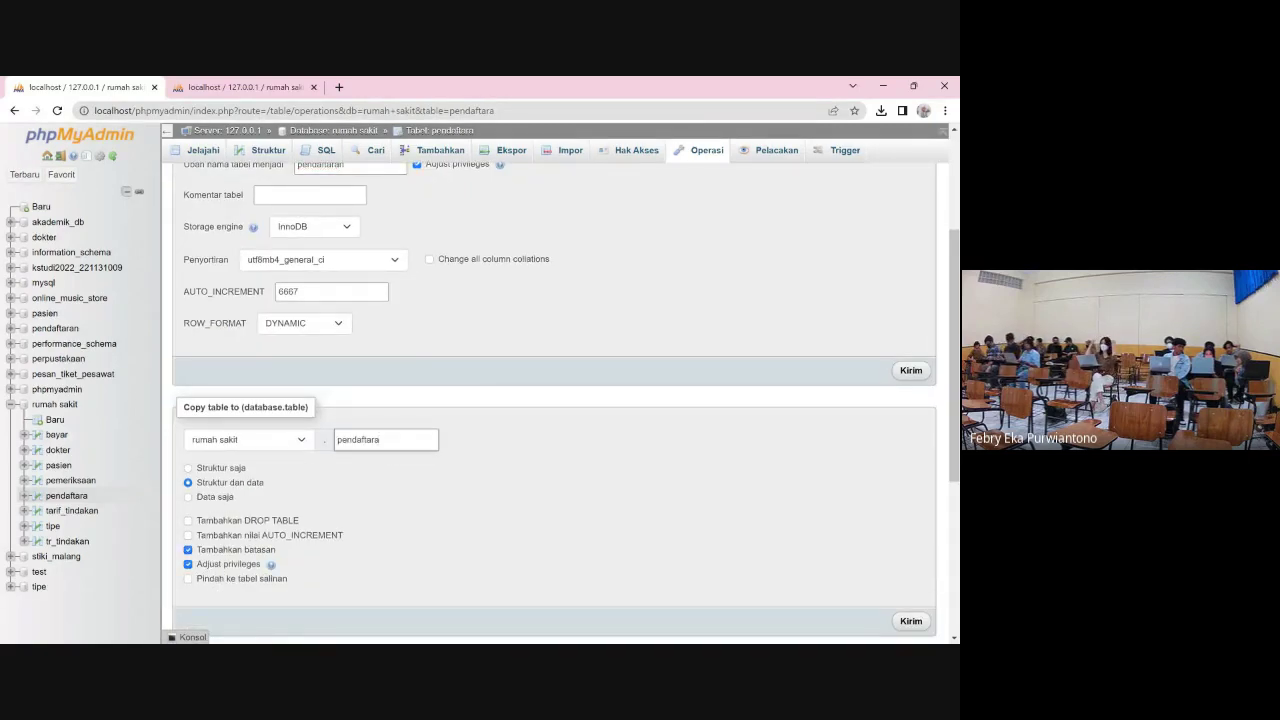
{"action": "type", "text": "n"}
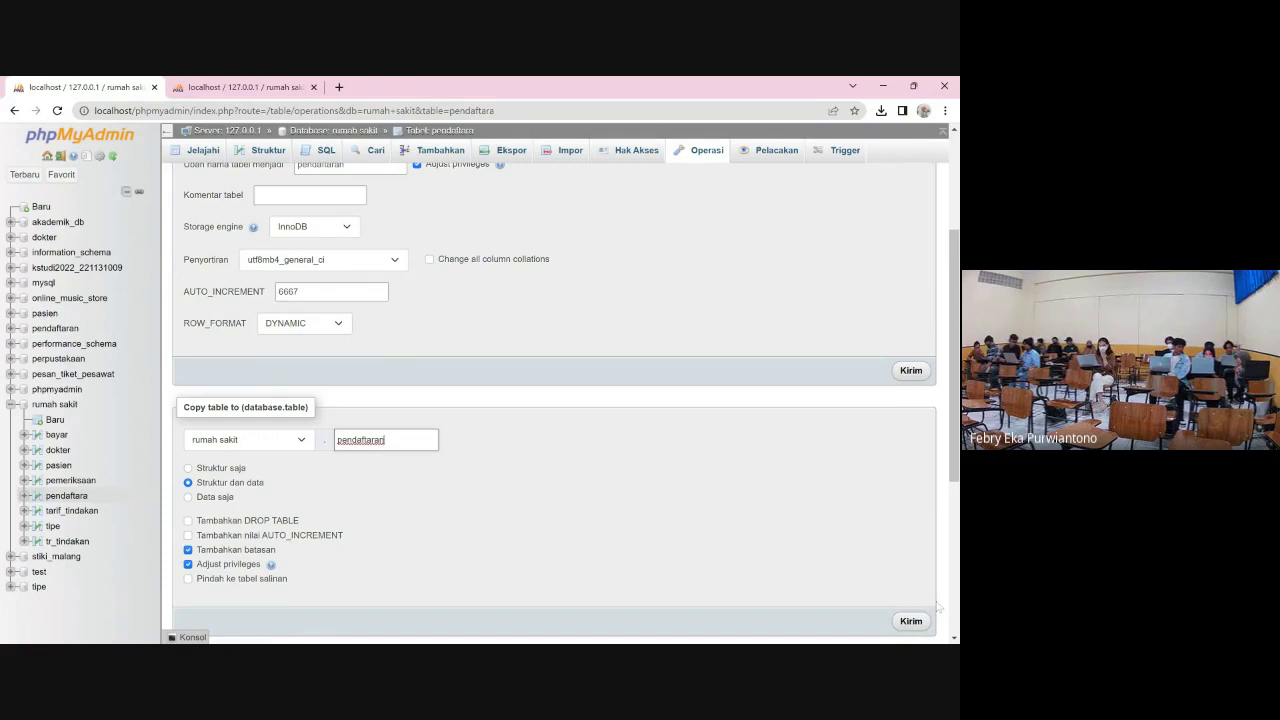
{"action": "left_click", "coordinate": [917, 624]}
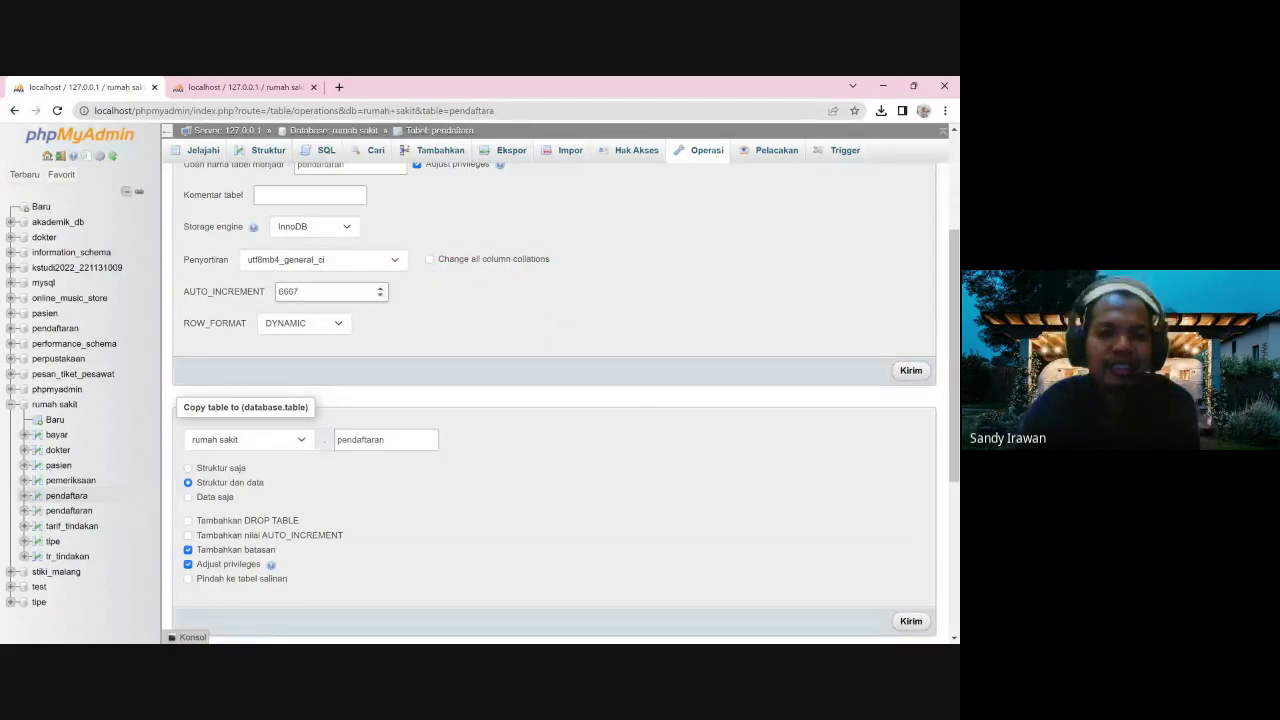
- Try to rename the pendaftara table to pendaftaran, and check the records of the original table
{"action": "left_click", "coordinate": [911, 370]}
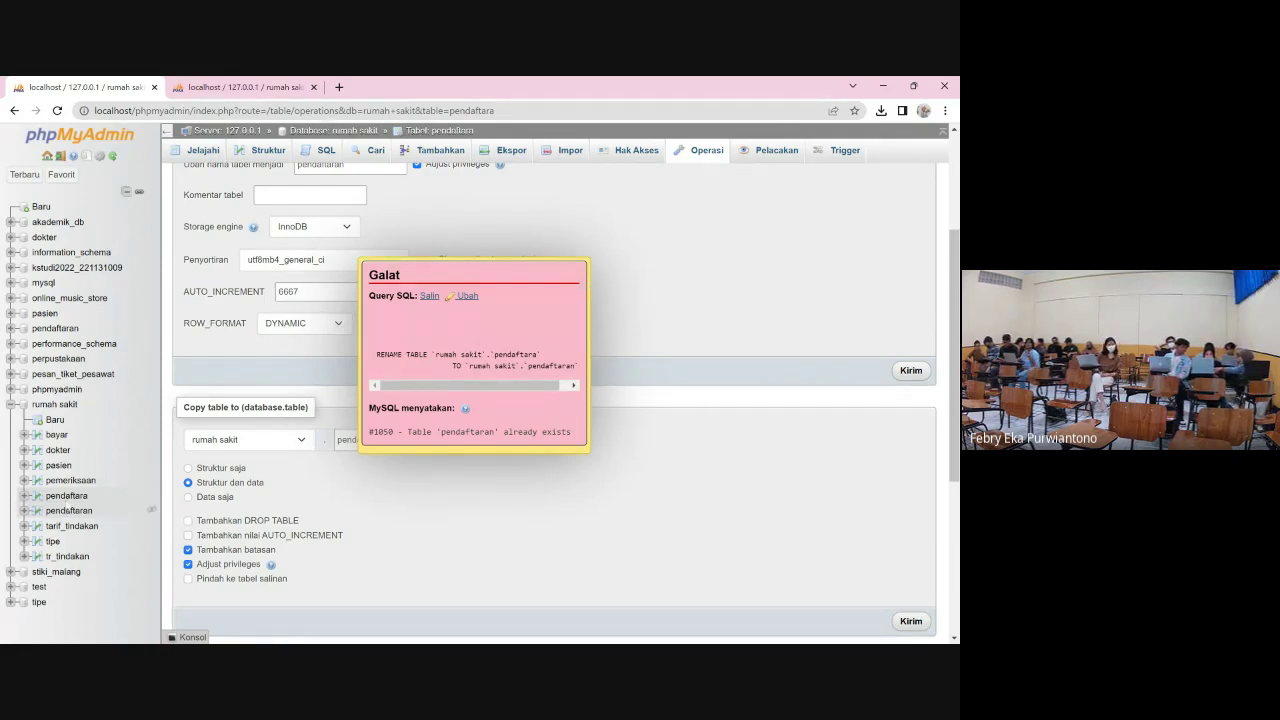
{"action": "left_click", "coordinate": [66, 497]}
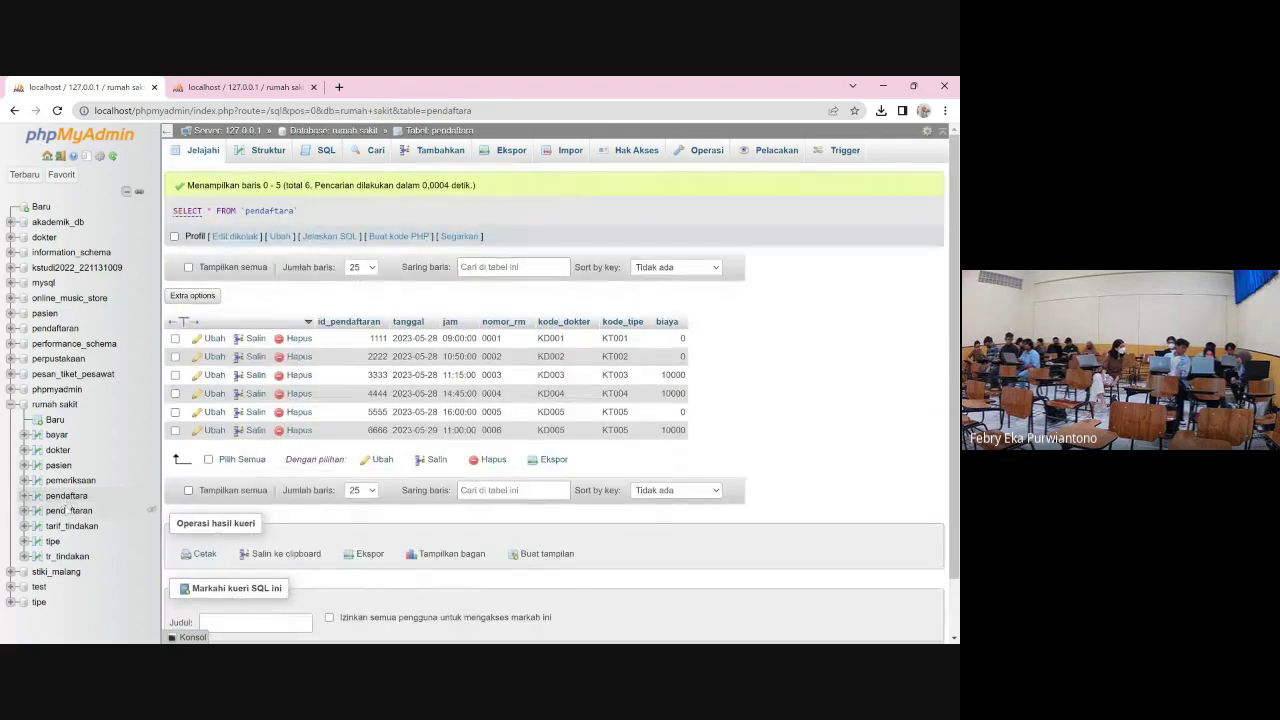
{"action": "left_click", "coordinate": [69, 511]}
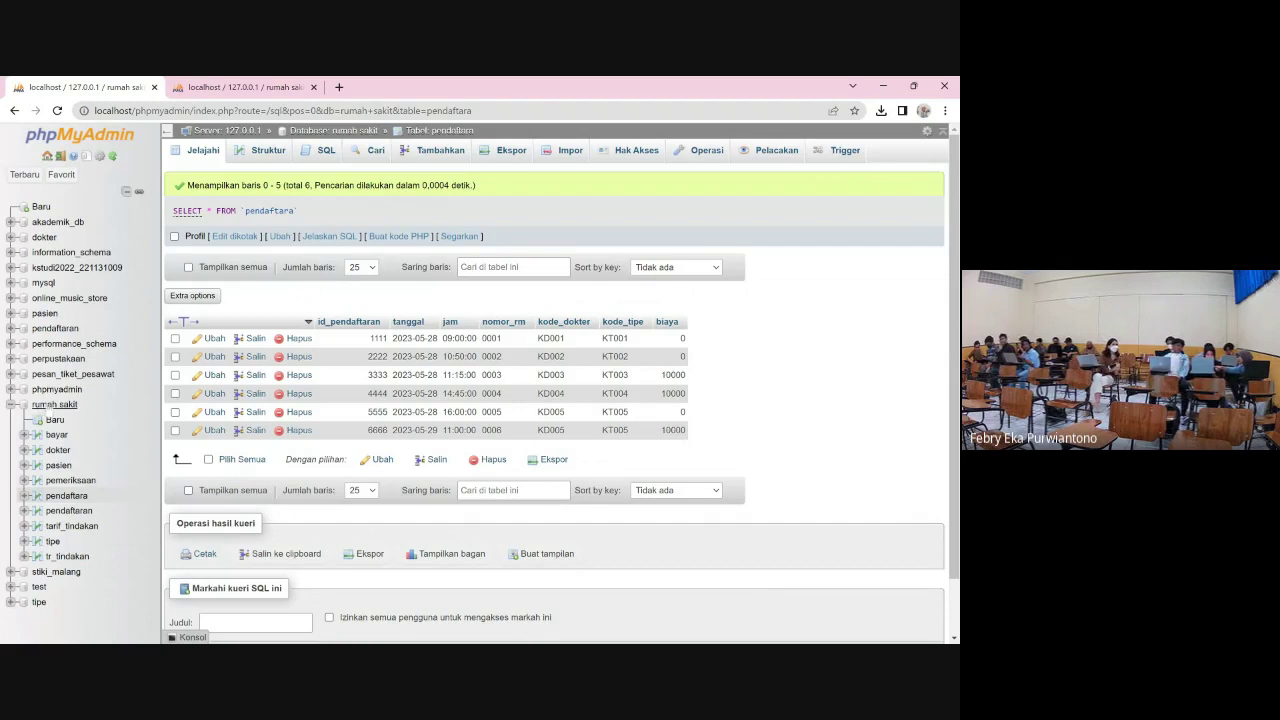
- Drop the misspelled pendaftara table from the rumah sakit database
{"action": "left_click", "coordinate": [54, 404]}
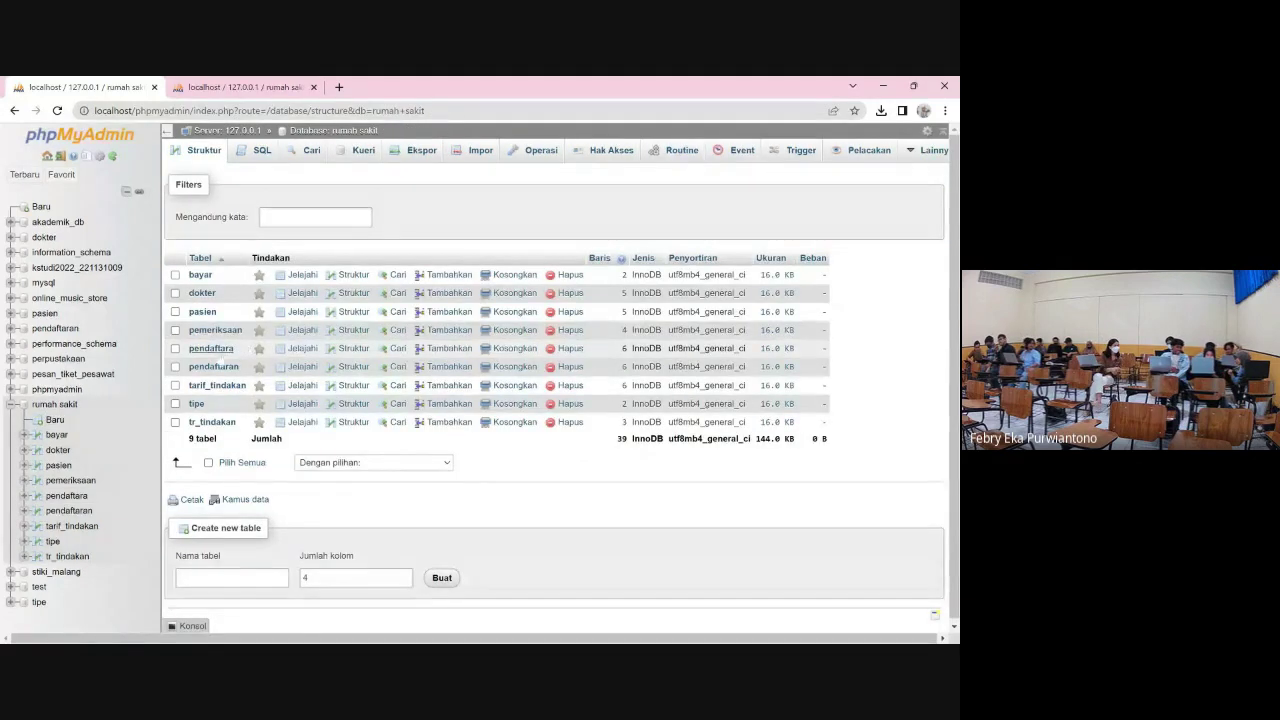
{"action": "left_click", "coordinate": [175, 348]}
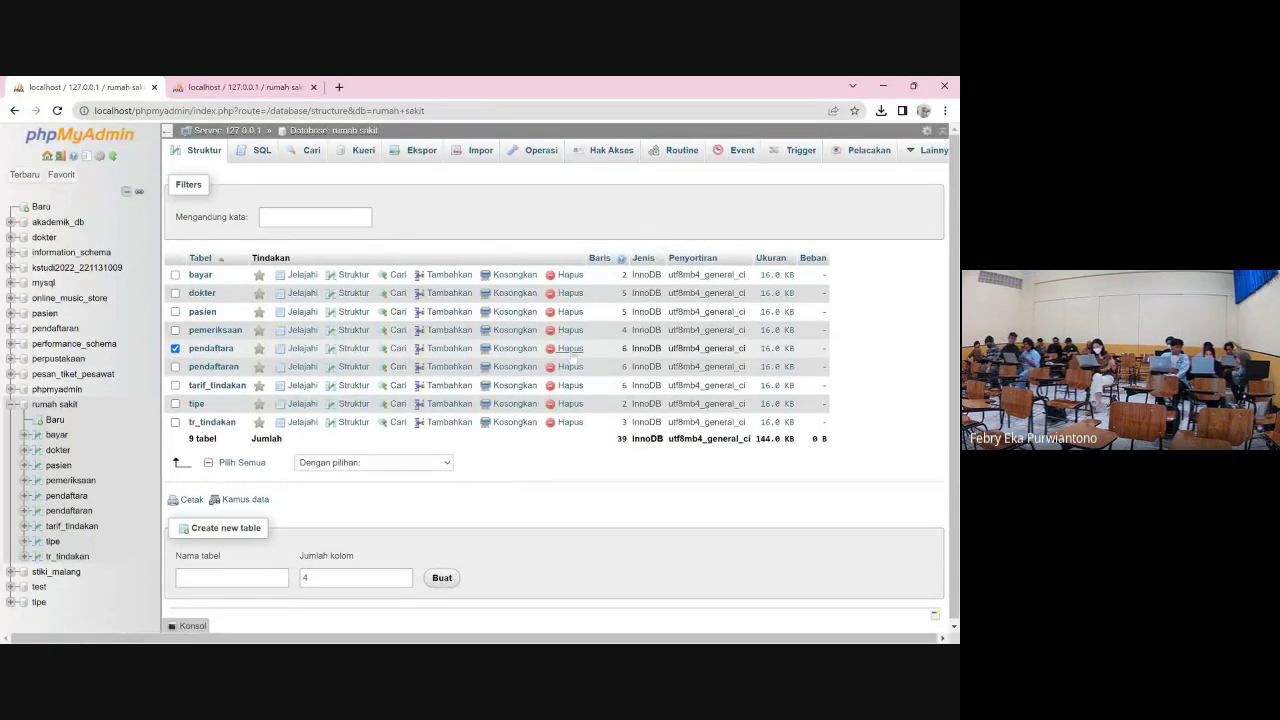
{"action": "left_click", "coordinate": [570, 349]}
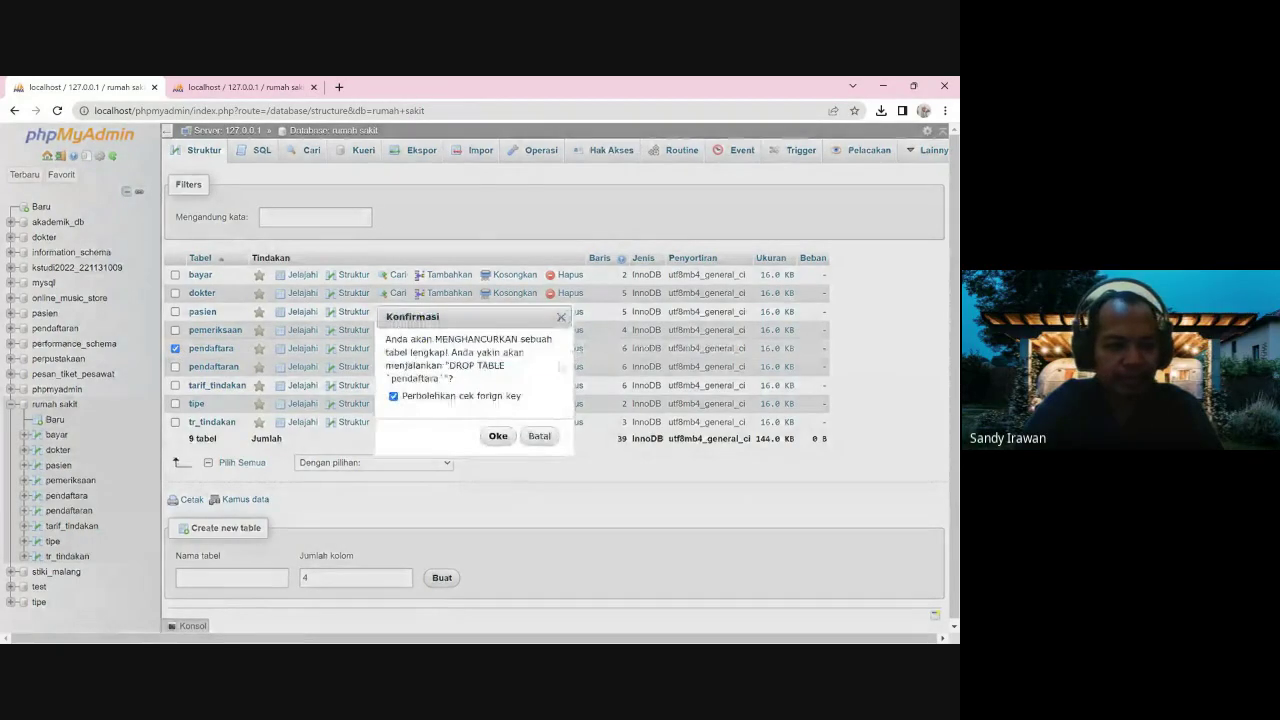
{"action": "left_click", "coordinate": [497, 436]}
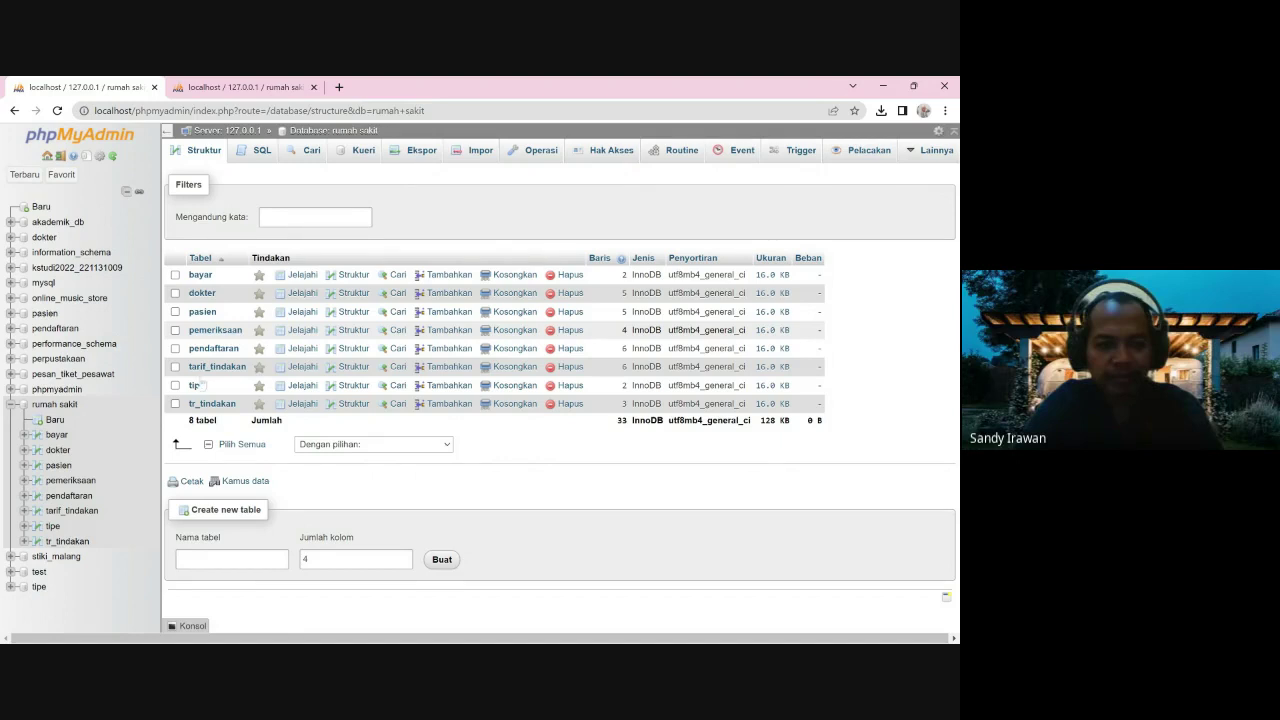
- Try to browse the records of the pendaftaran table in rumah sakit
{"action": "left_click", "coordinate": [90, 496]}
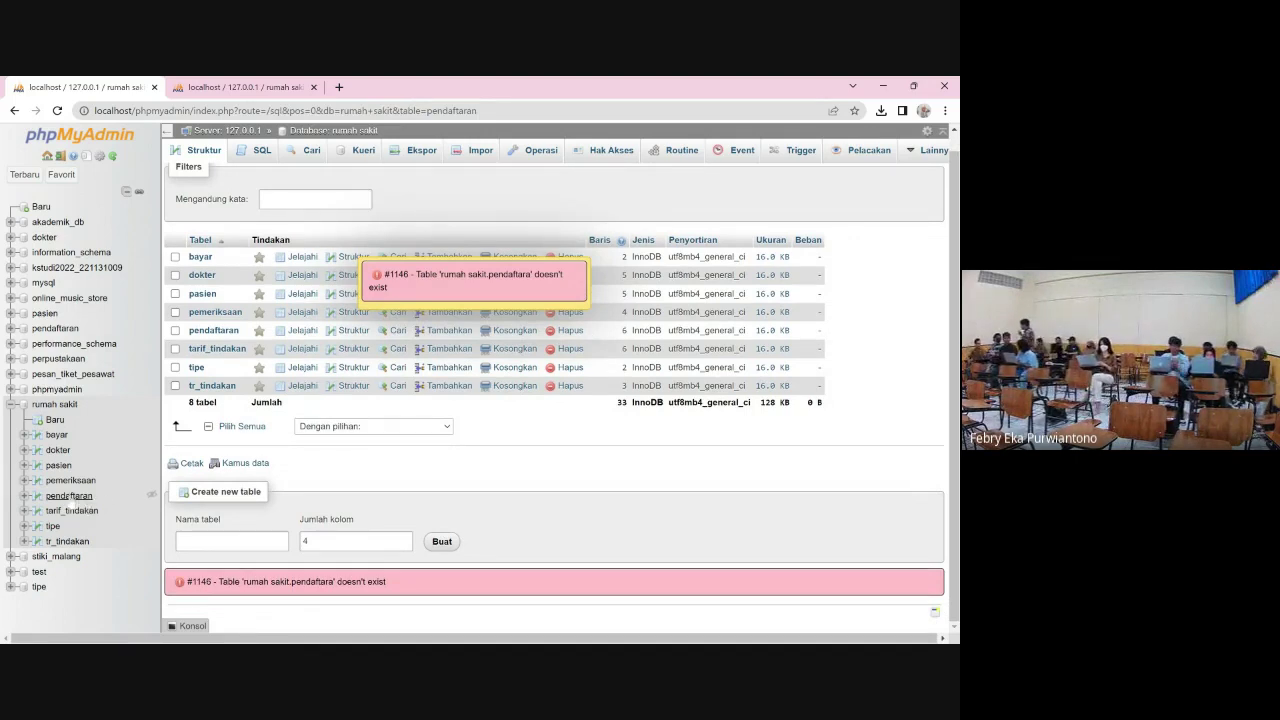
{"action": "left_click", "coordinate": [70, 496]}
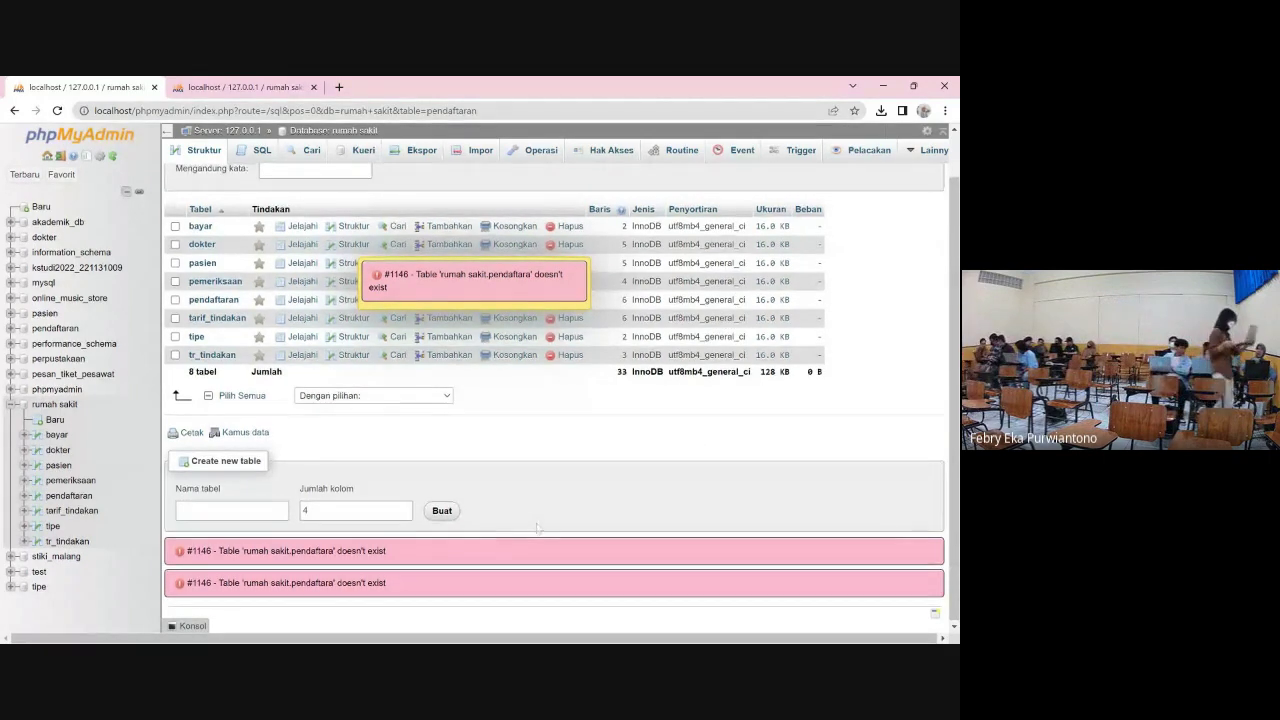
{"action": "scroll", "coordinate": [400, 528], "scroll_direction": "up", "scroll_amount": 1}
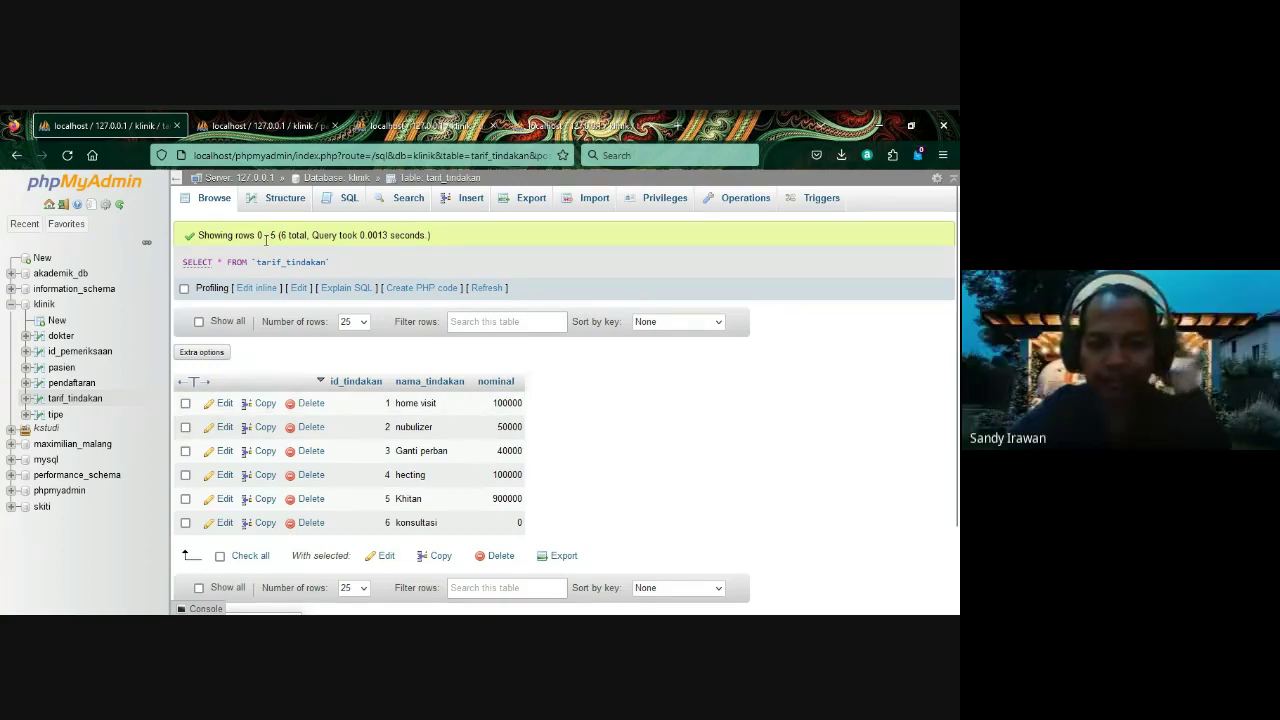
- Review the column structure and the records of the tarif_tindakan table in the klinik database
{"action": "left_click", "coordinate": [286, 199]}
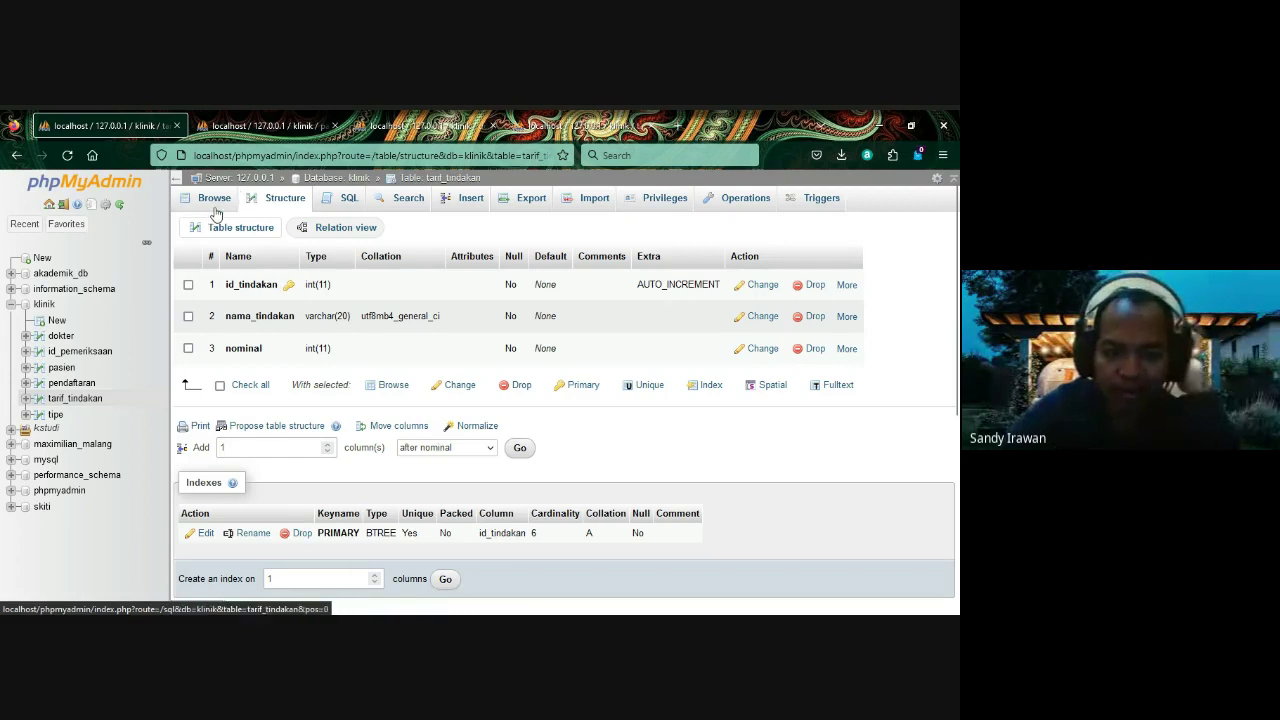
{"action": "left_click", "coordinate": [214, 207]}
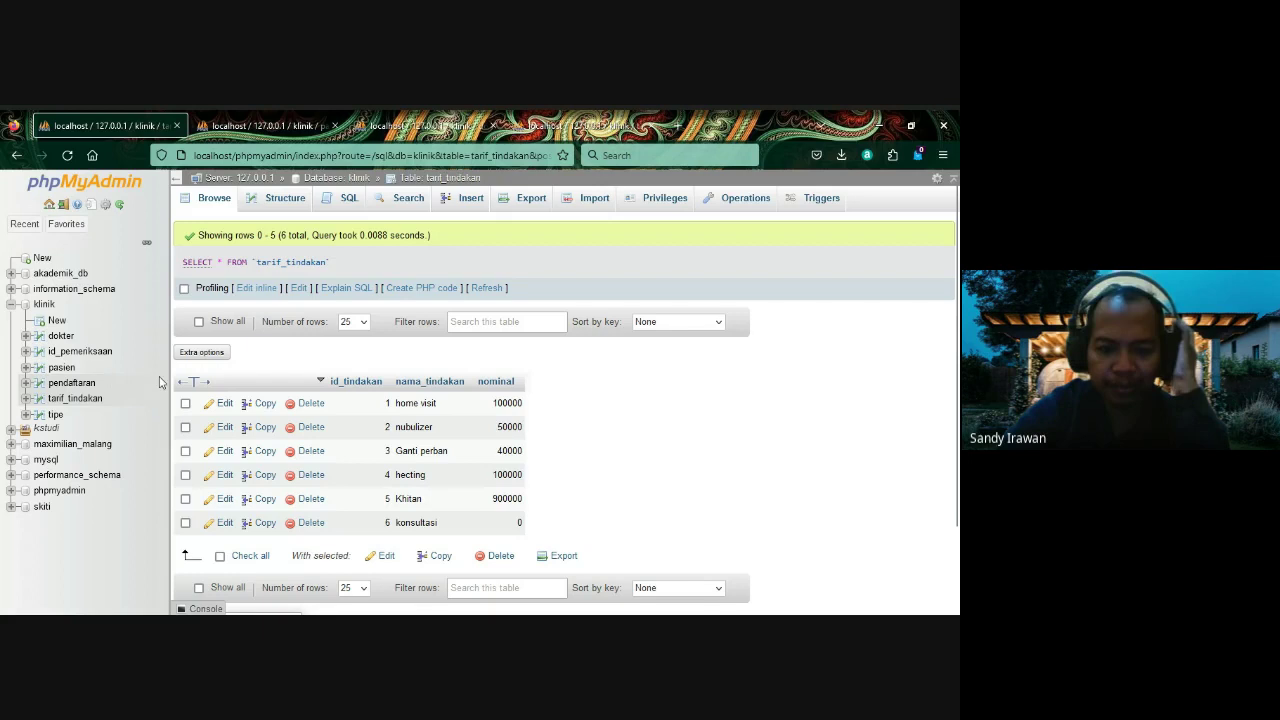
{"action": "scroll", "coordinate": [644, 376], "scroll_direction": "down", "scroll_amount": 2}
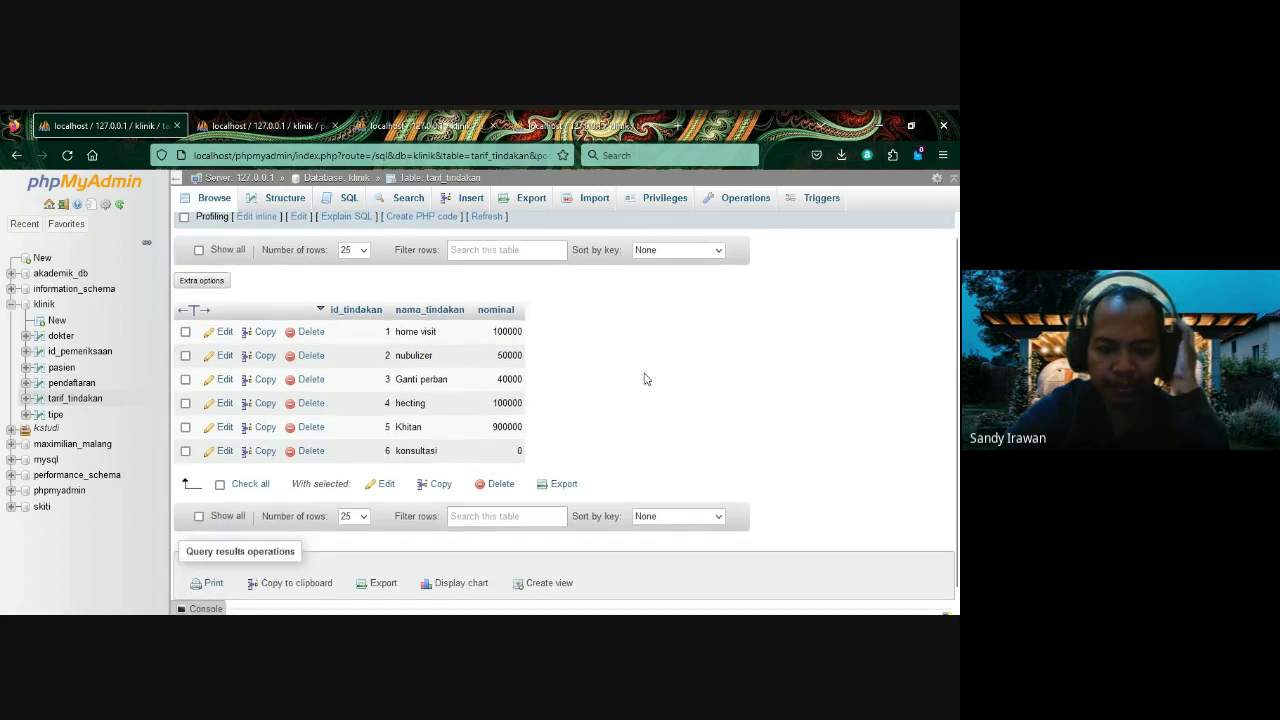
{"action": "scroll", "coordinate": [644, 378], "scroll_direction": "down", "scroll_amount": 1}
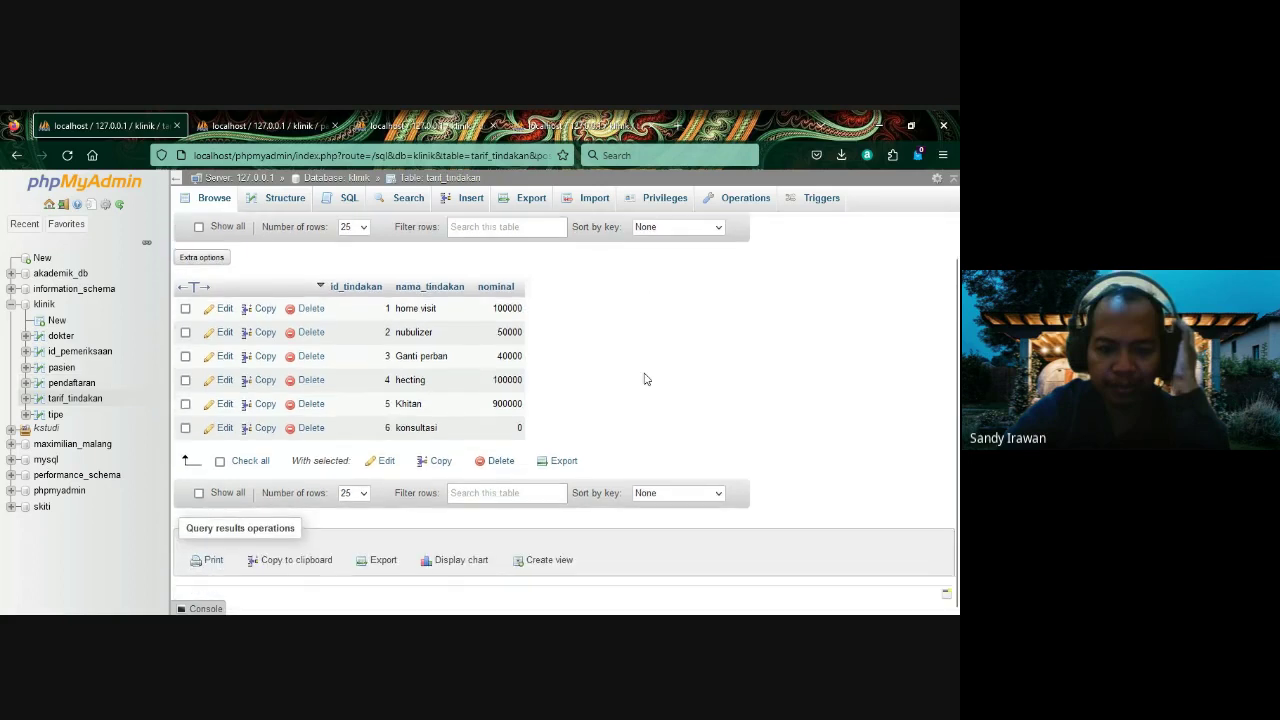
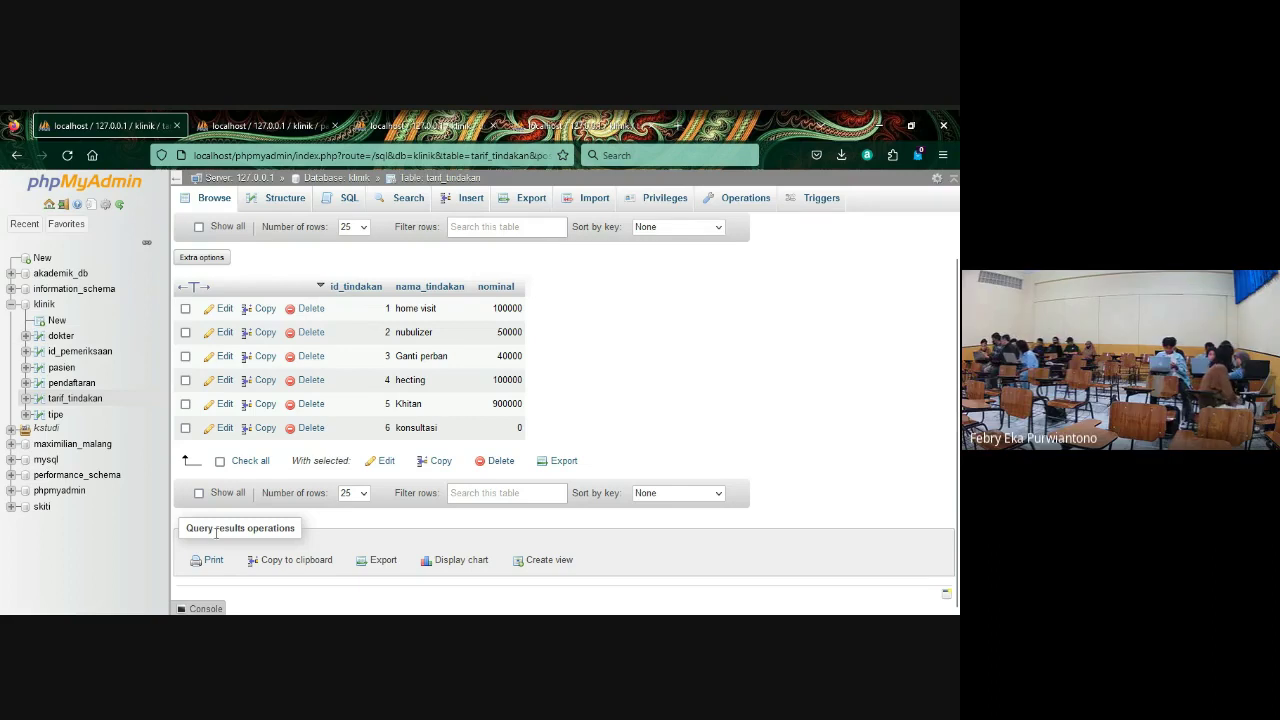
- Start a new table in the klinik database and name it tr_tindakan
{"action": "left_click", "coordinate": [57, 321]}
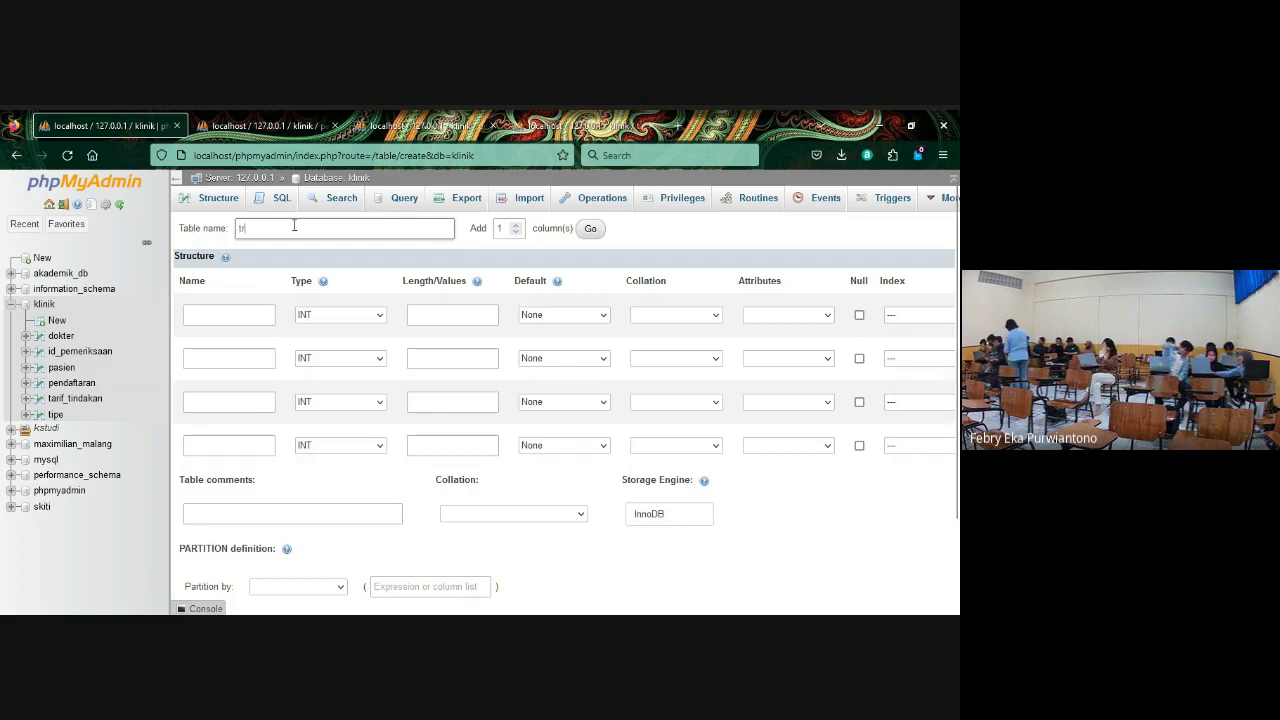
{"action": "type", "text": "if"}
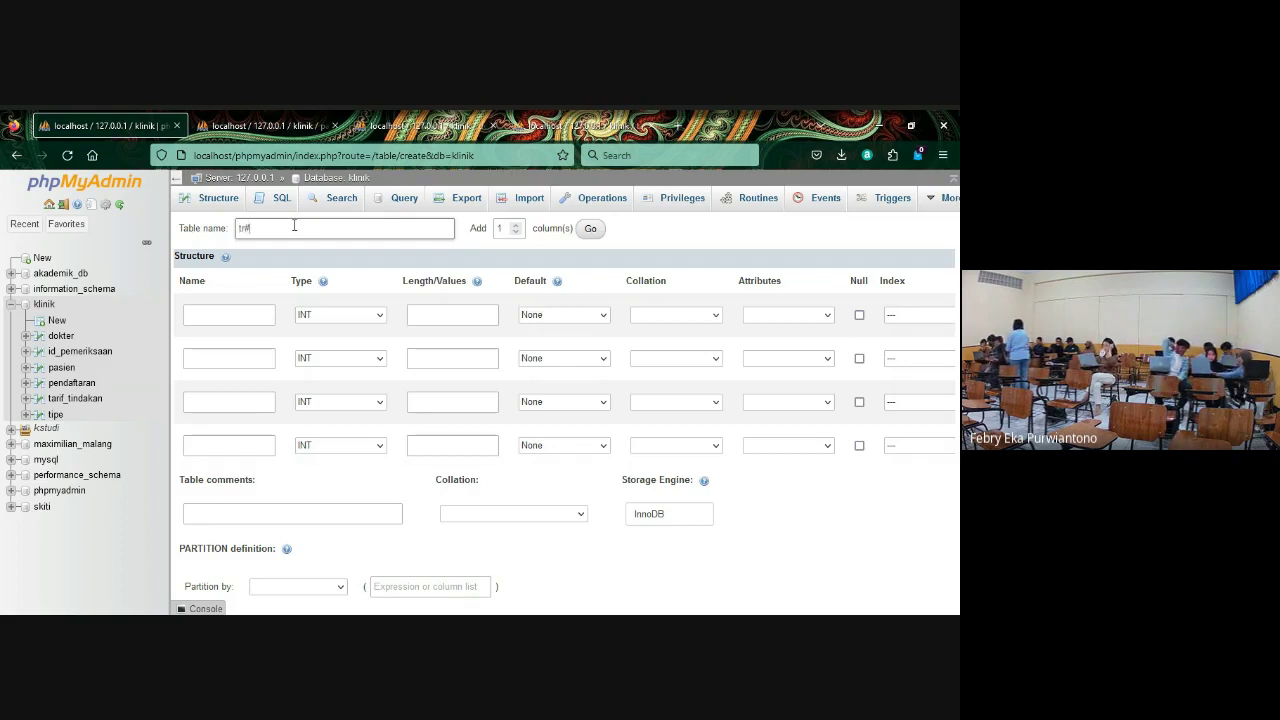
{"action": "key", "text": "BackSpace"}
{"action": "key", "text": "BackSpace"}
{"action": "type", "text": "_"}
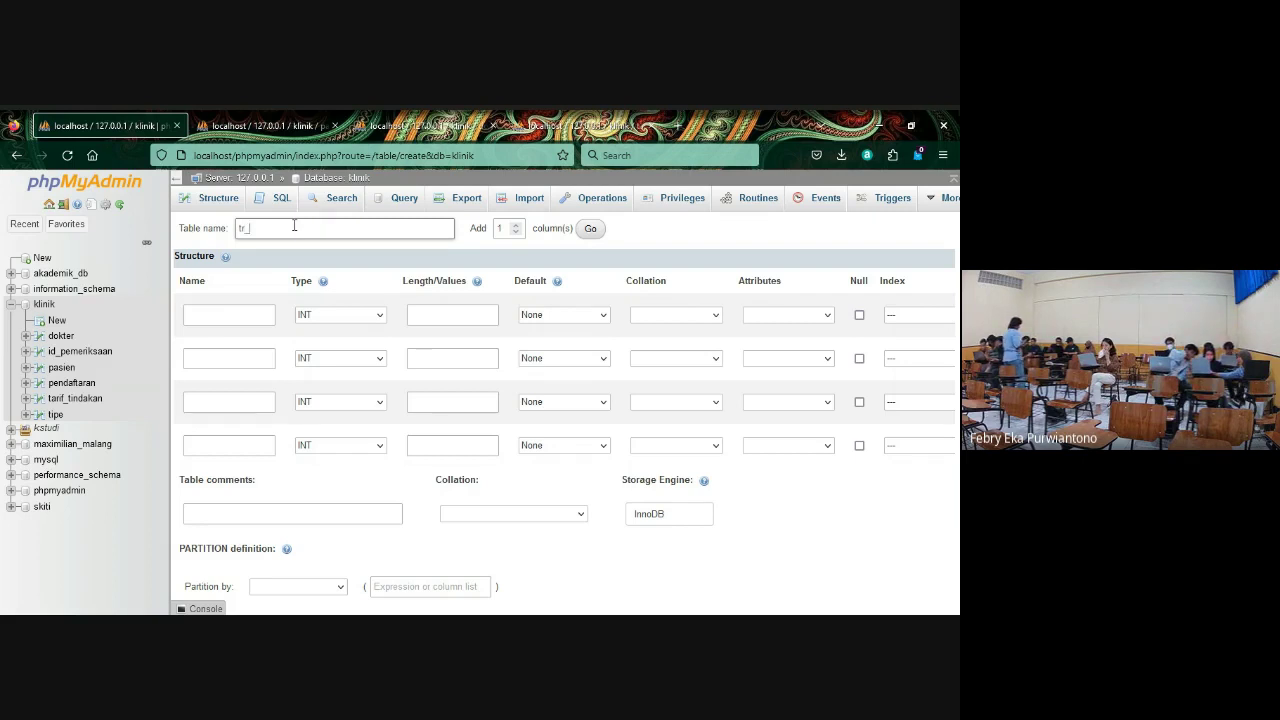
{"action": "type", "text": "tin"}
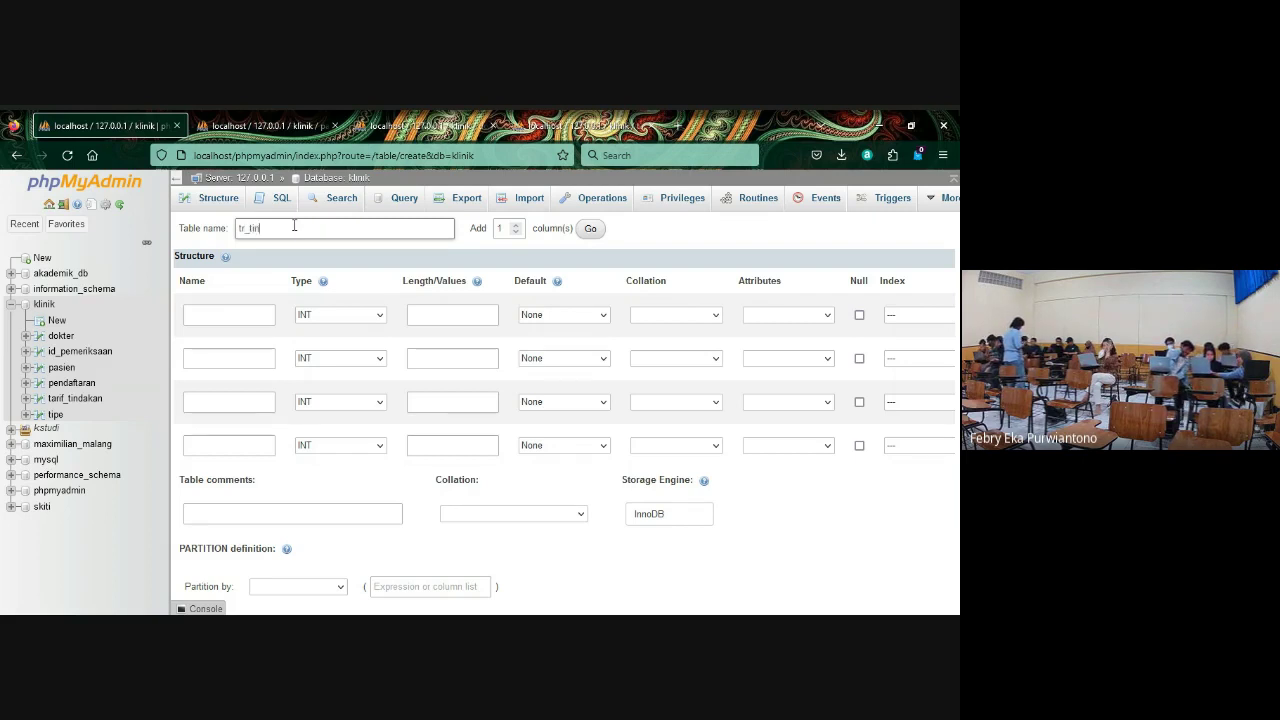
{"action": "type", "text": "dak"}
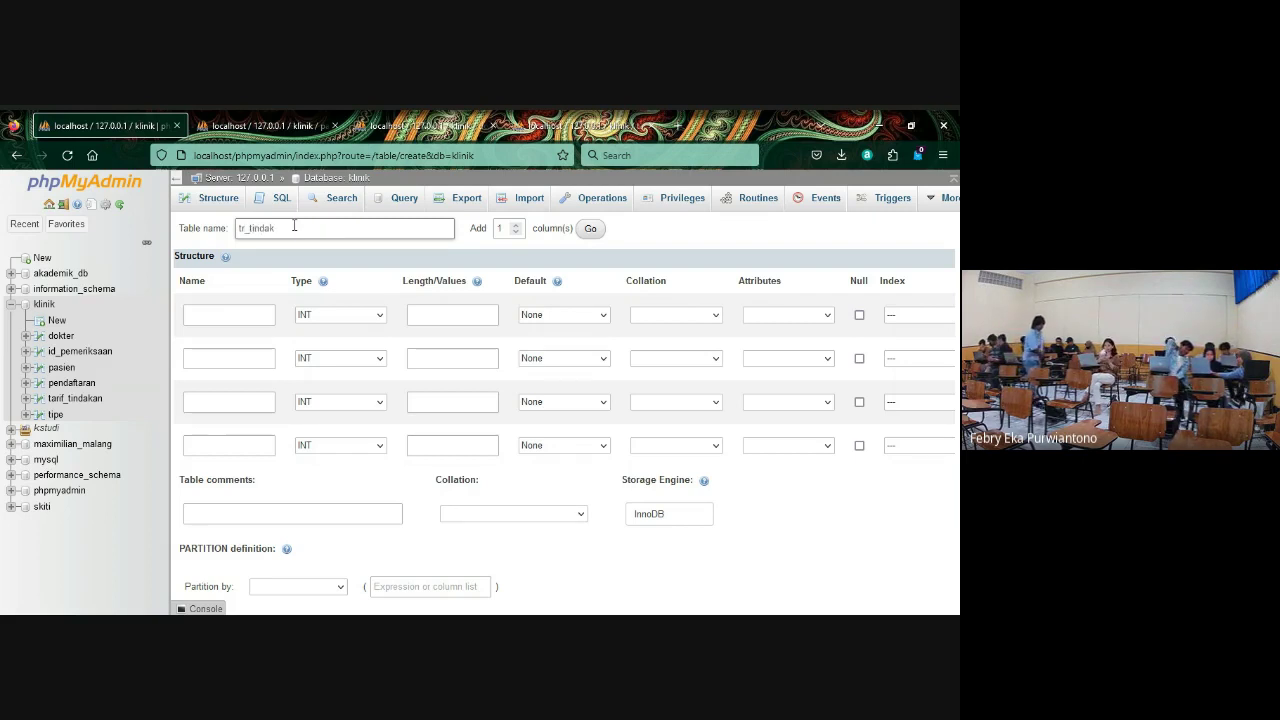
{"action": "type", "text": "an"}
- Name the first column of the new table tr_tindakan, keeping the INT type
{"action": "left_click", "coordinate": [236, 316]}
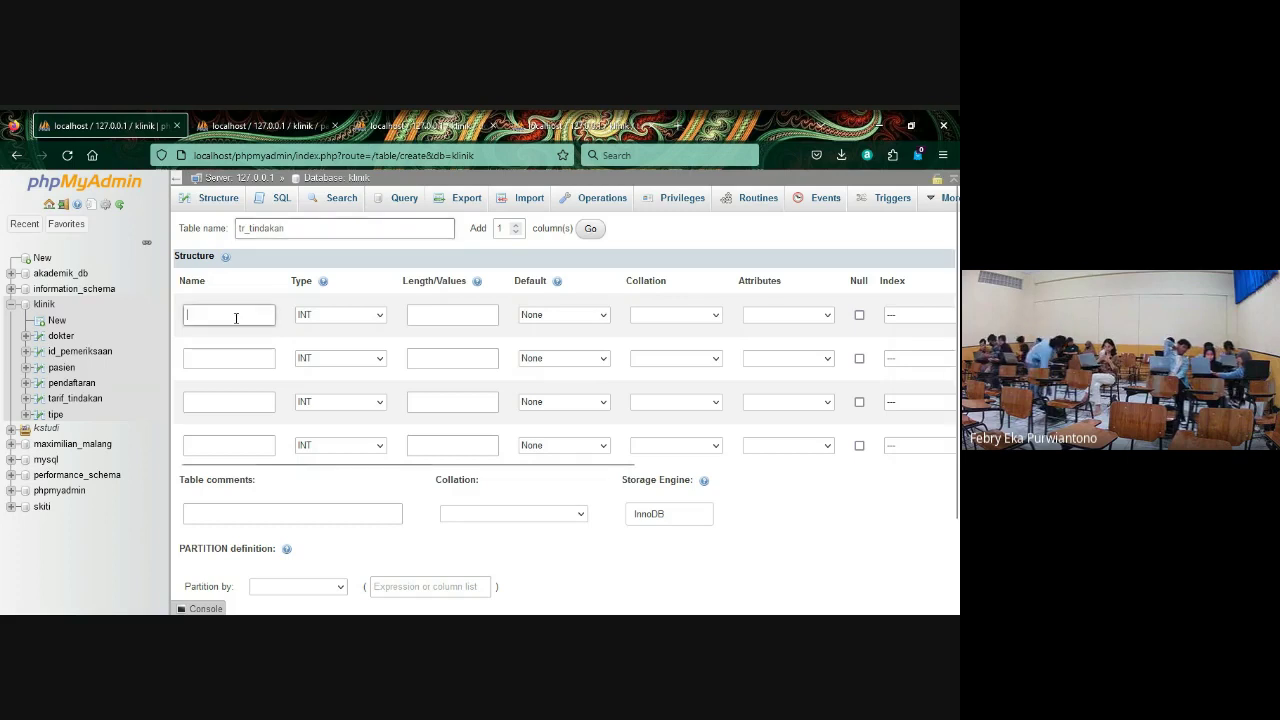
{"action": "type", "text": "tr"}
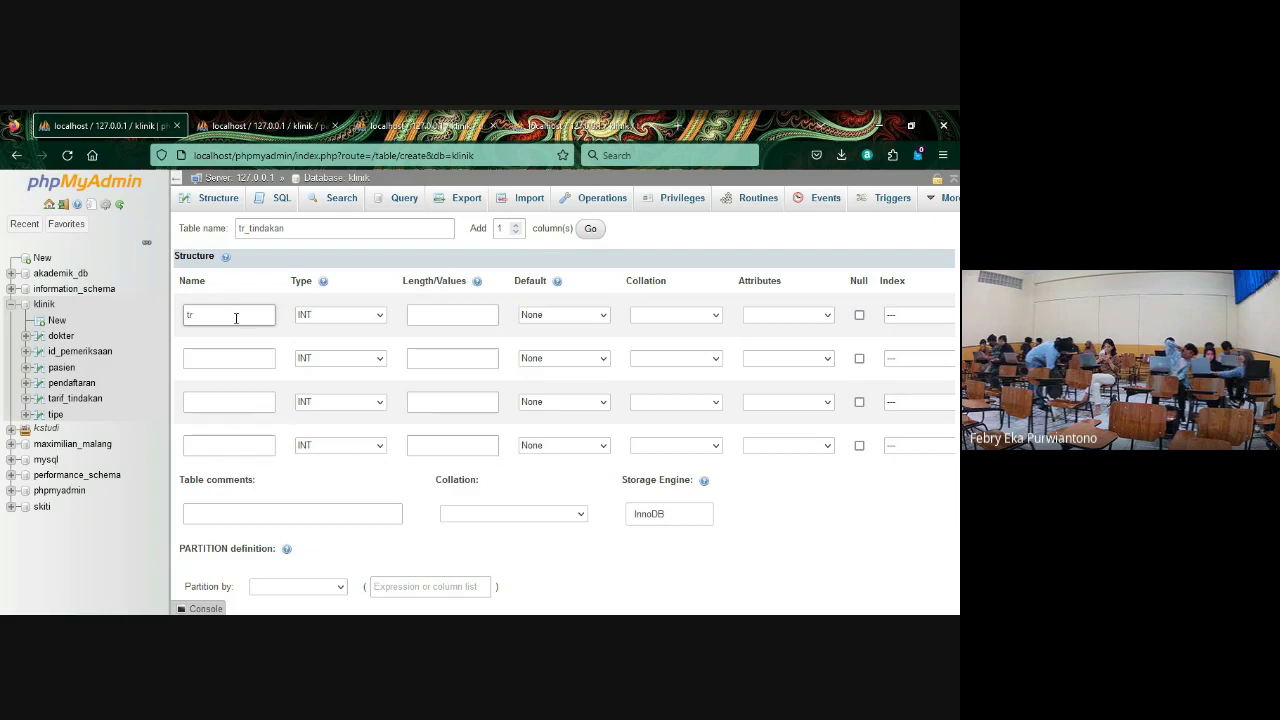
{"action": "type", "text": "_"}
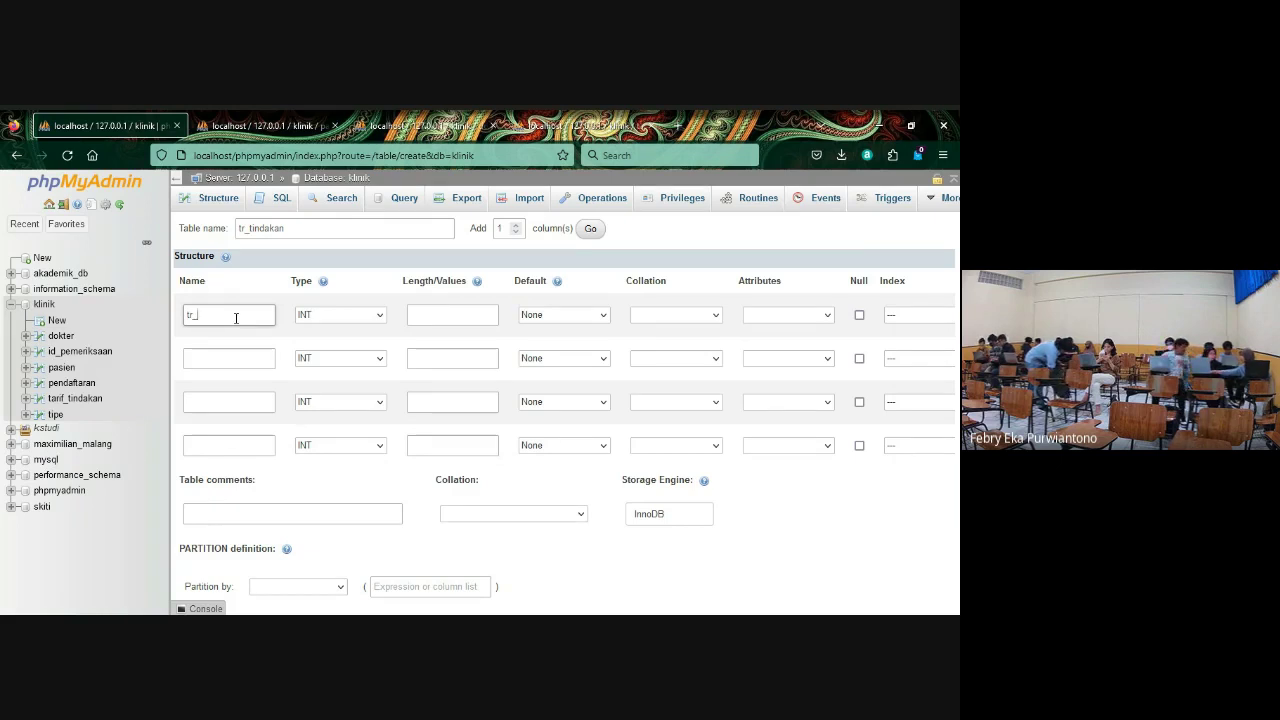
{"action": "type", "text": "t"}
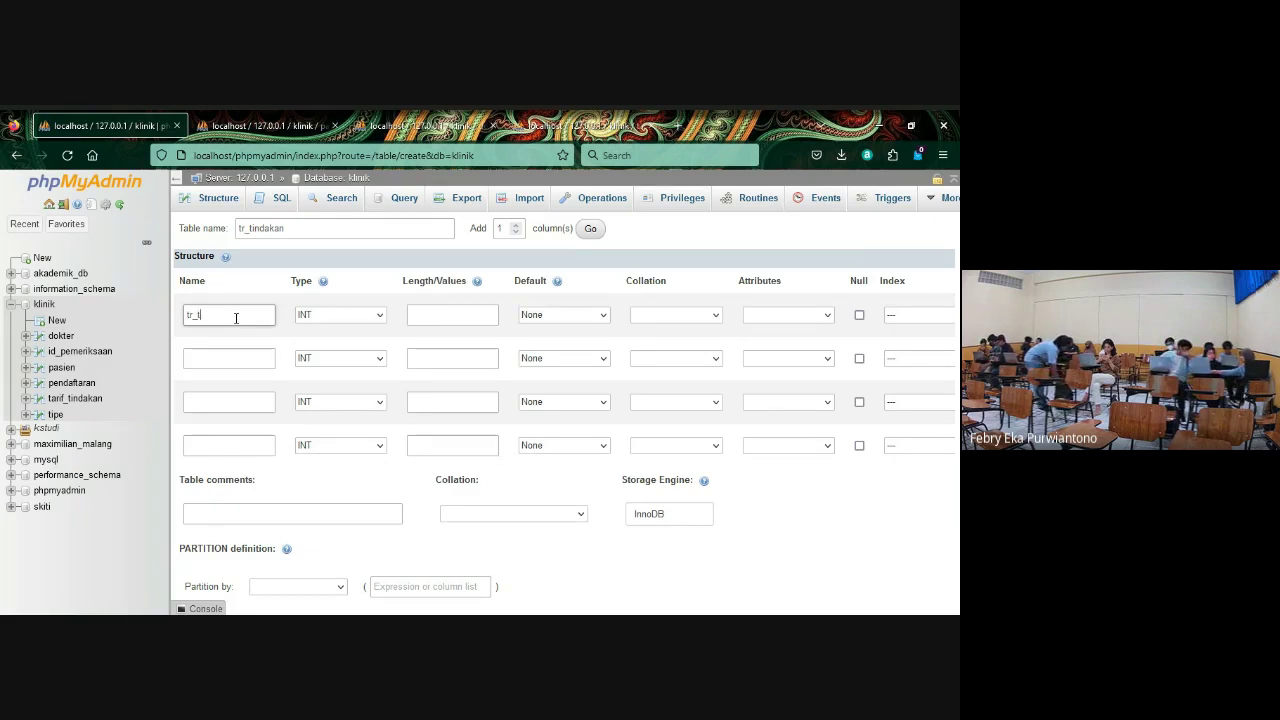
{"action": "type", "text": "uinda"}
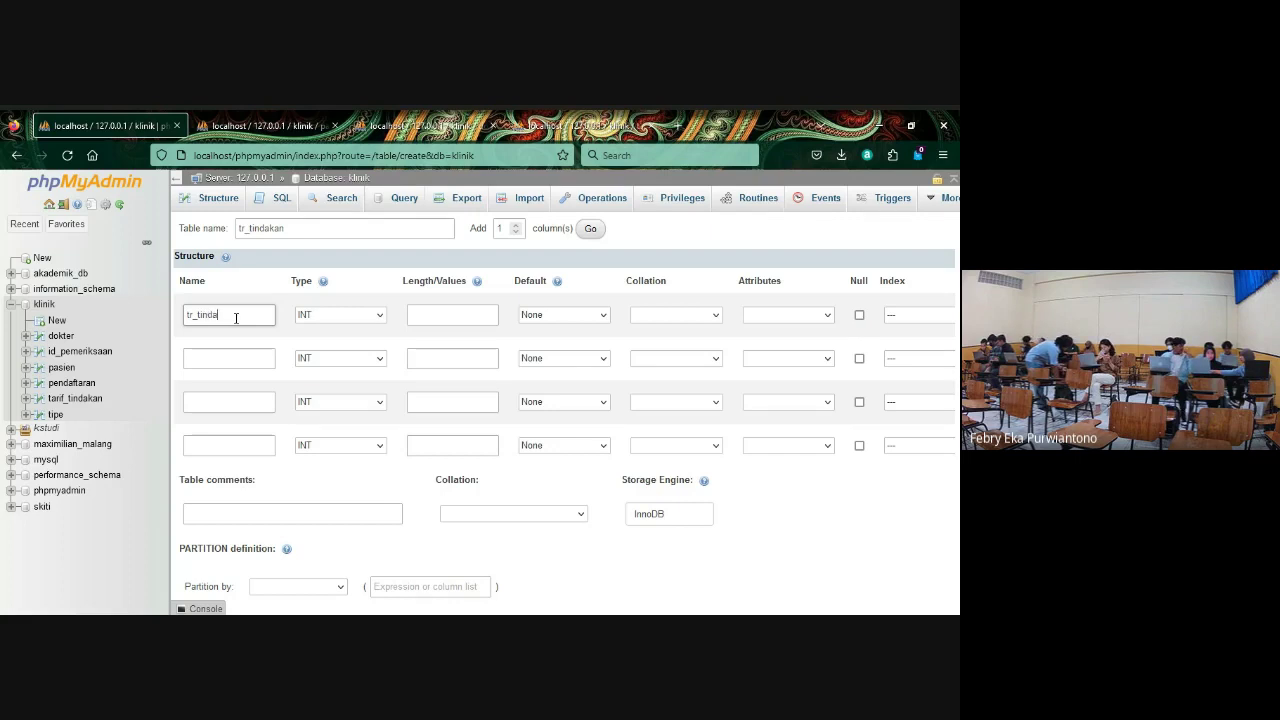
{"action": "type", "text": "kan"}
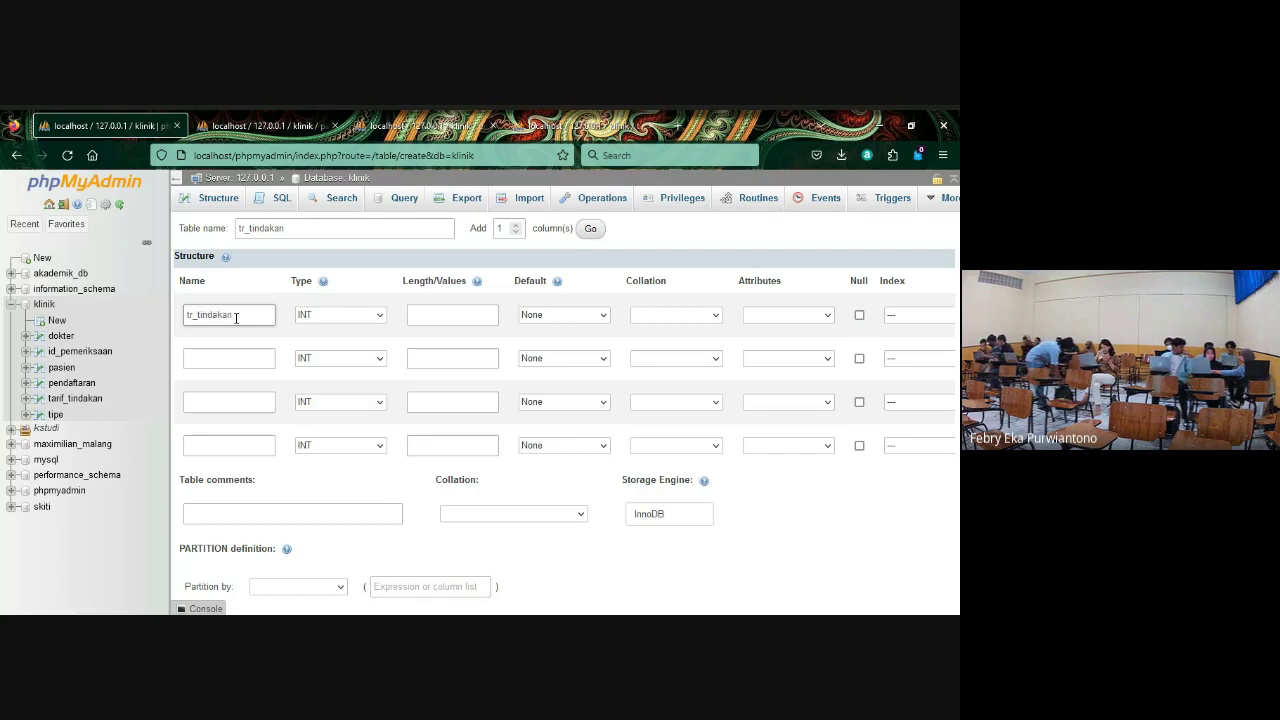
- Name the second column id_pendaftaran and the third column id_tindakan, both of type INT
{"action": "left_click", "coordinate": [222, 360]}
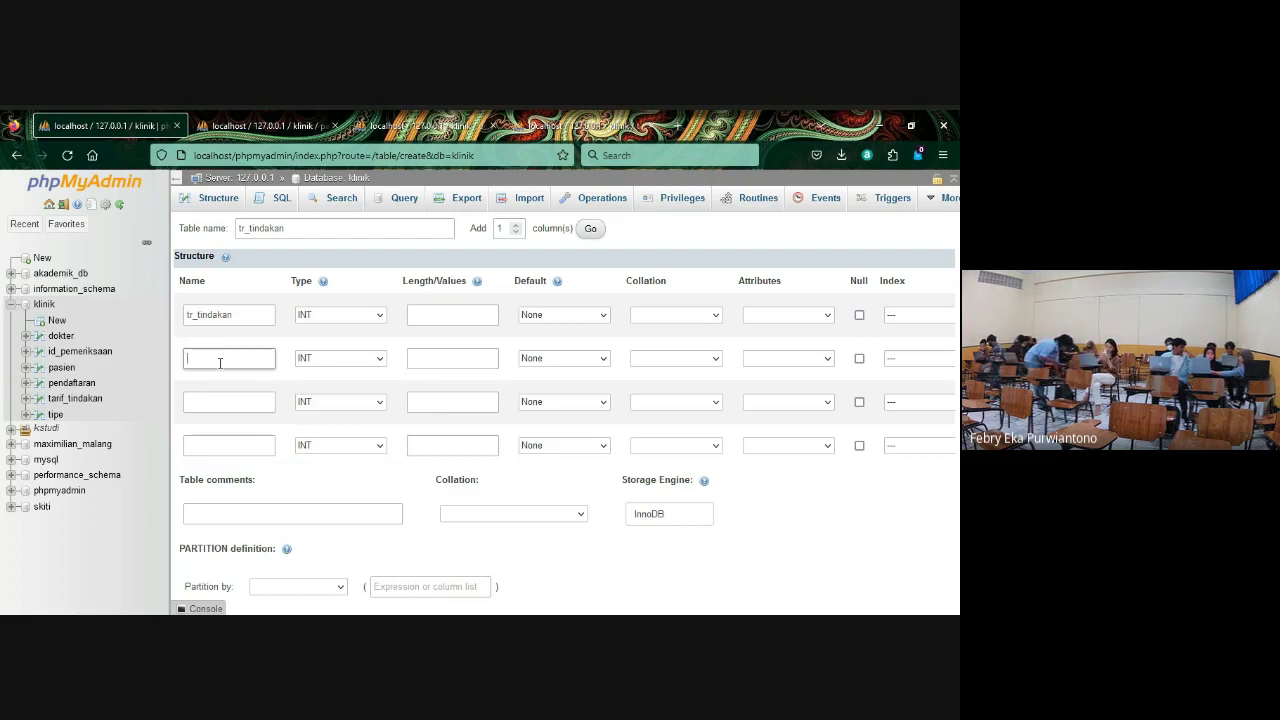
{"action": "type", "text": "id_pendaftaran"}
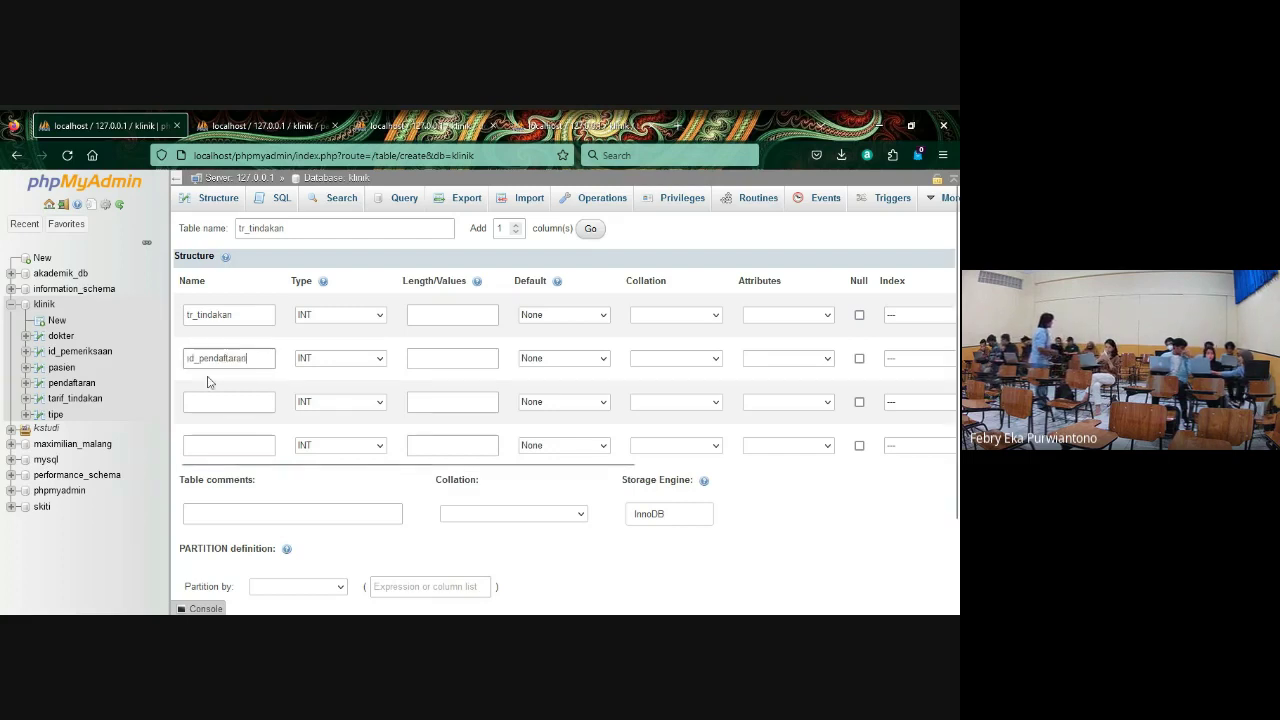
{"action": "left_click", "coordinate": [220, 404]}
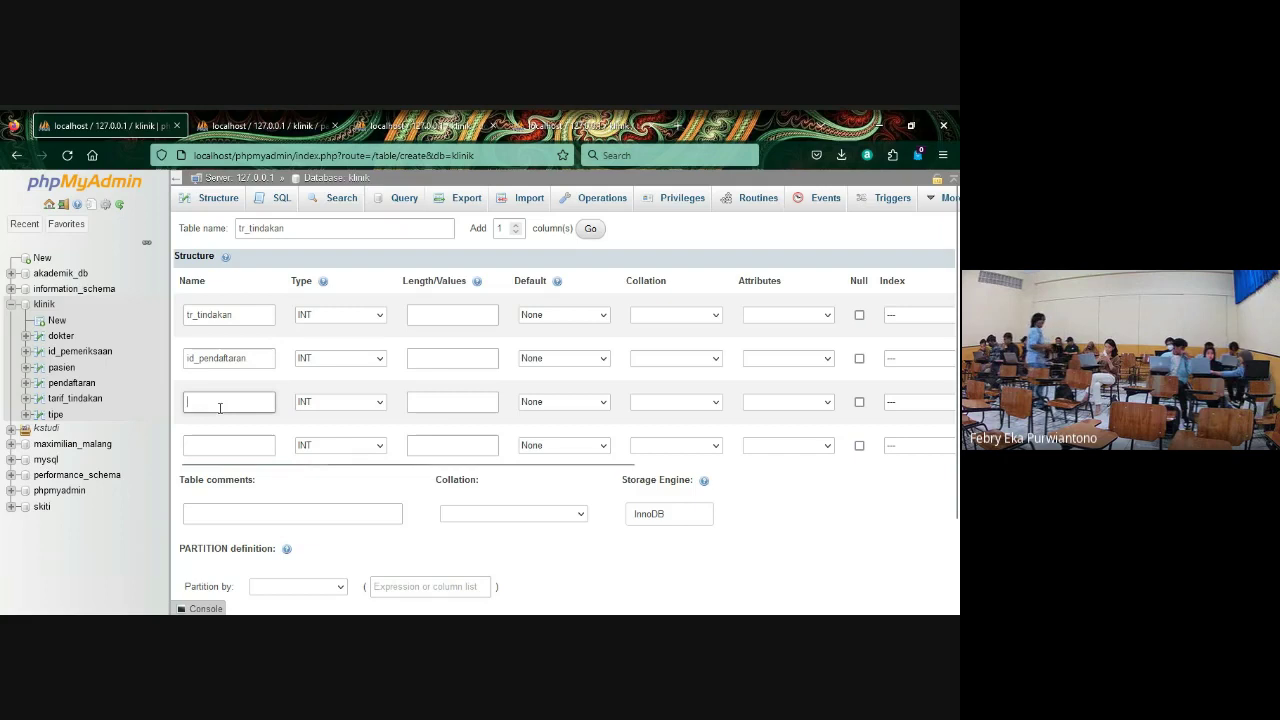
{"action": "type", "text": "id"}
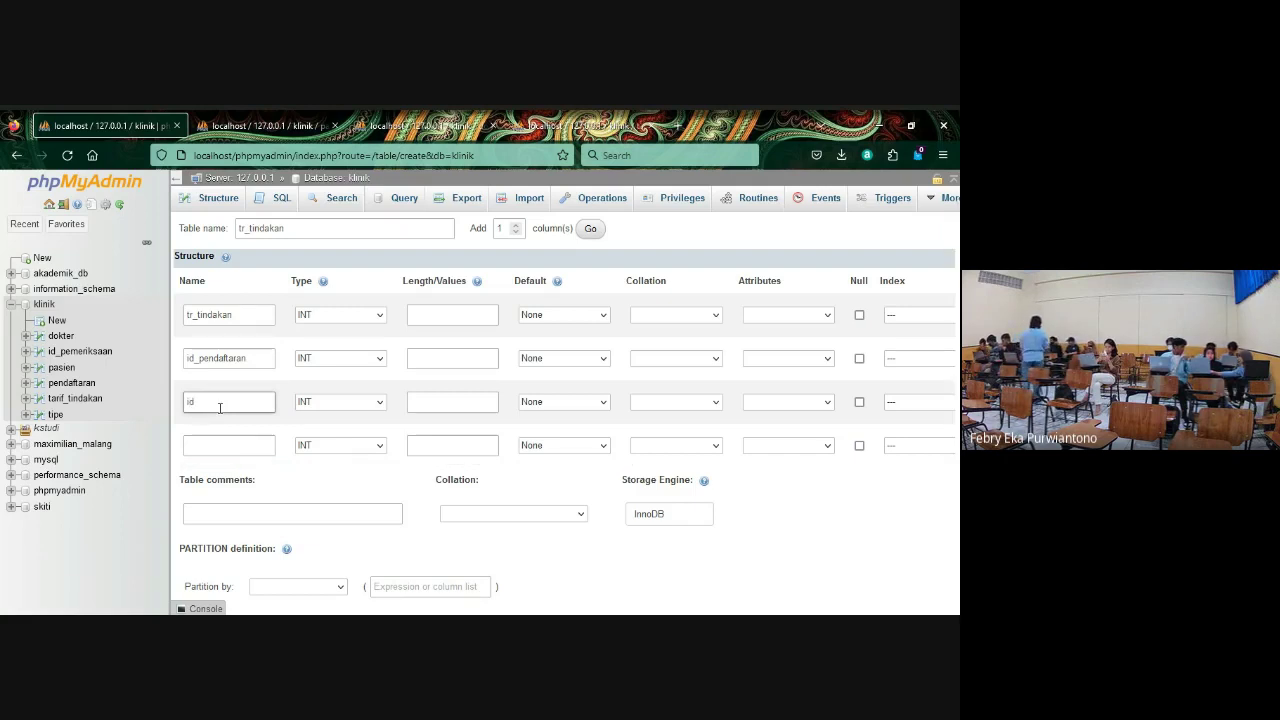
{"action": "type", "text": "_"}
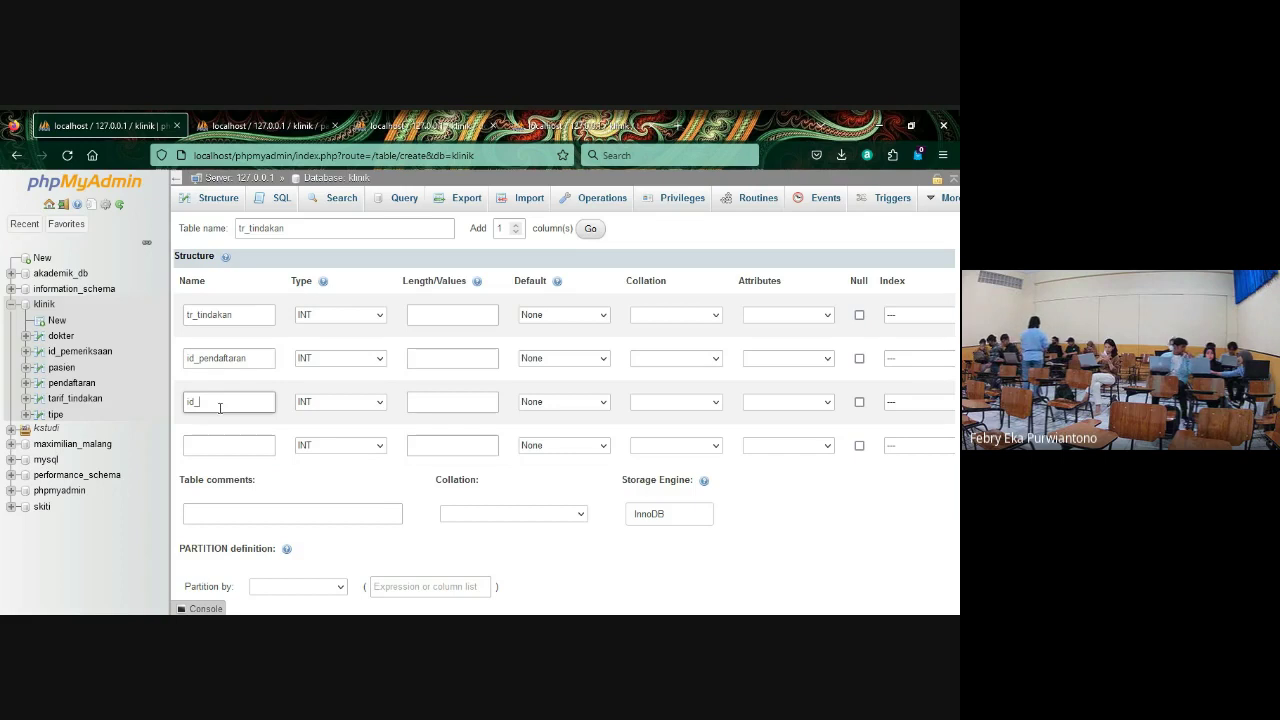
{"action": "type", "text": "tida"}
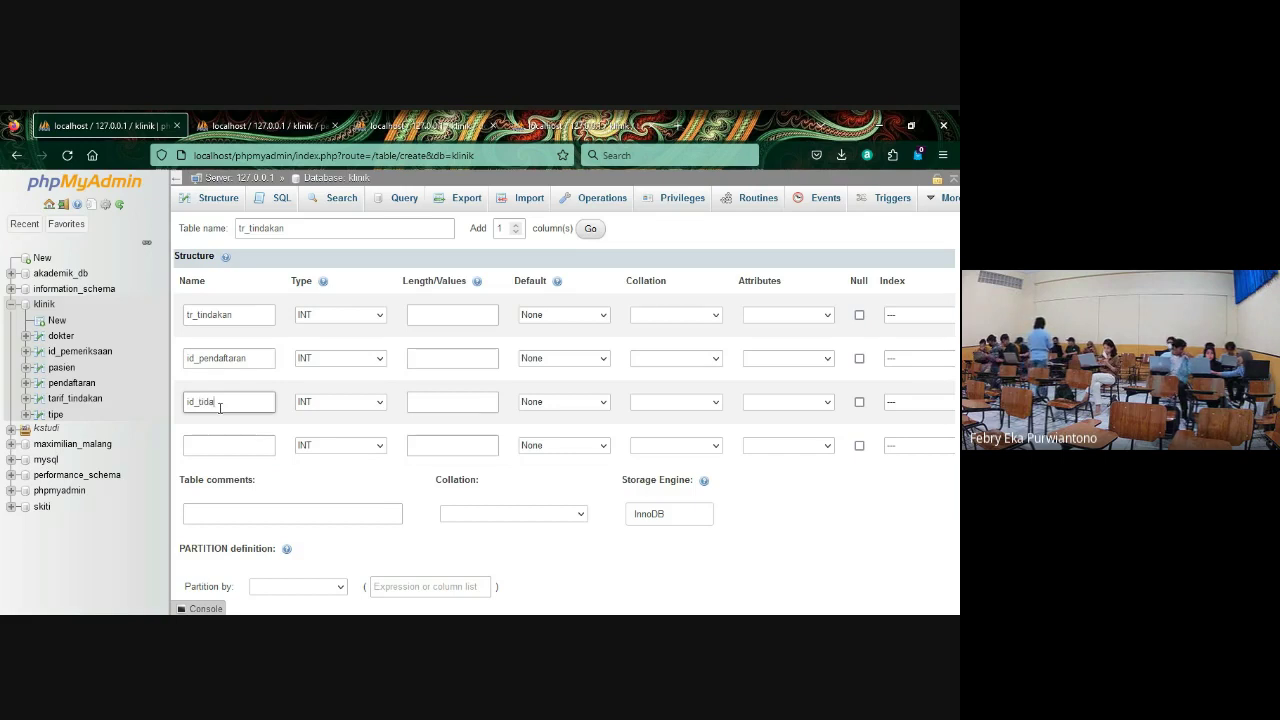
{"action": "type", "text": "a"}
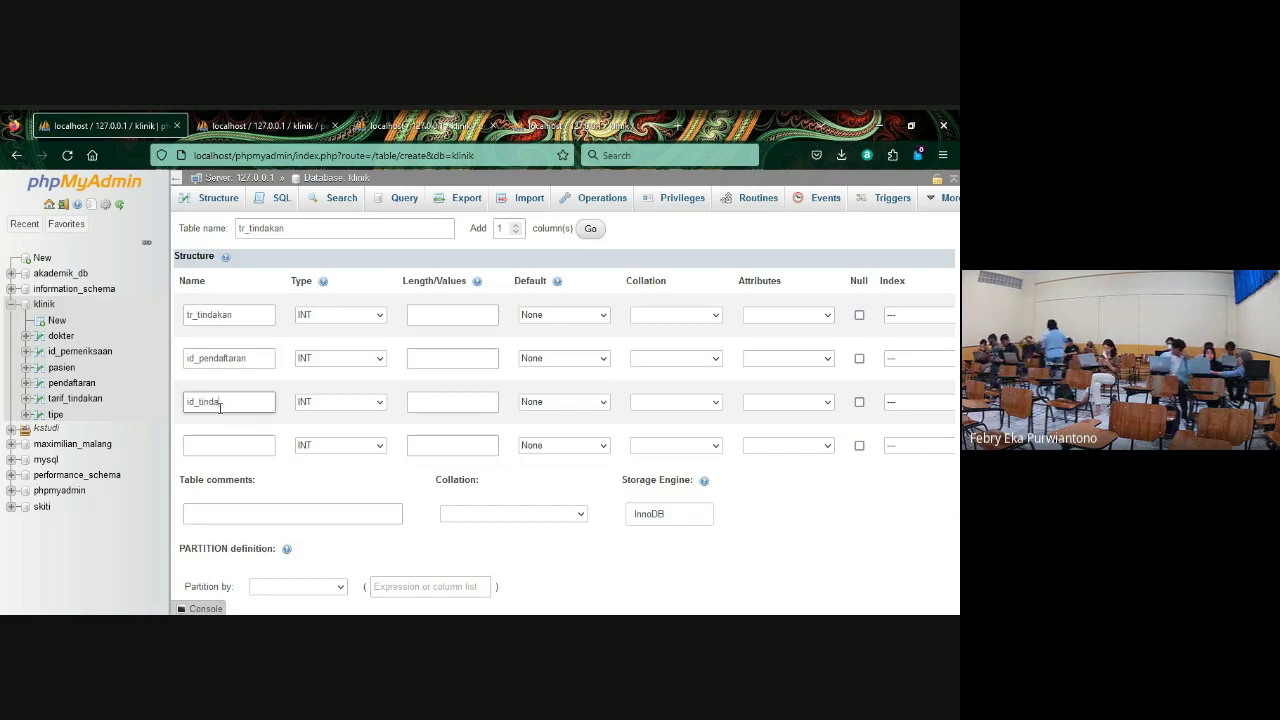
{"action": "type", "text": "kan"}
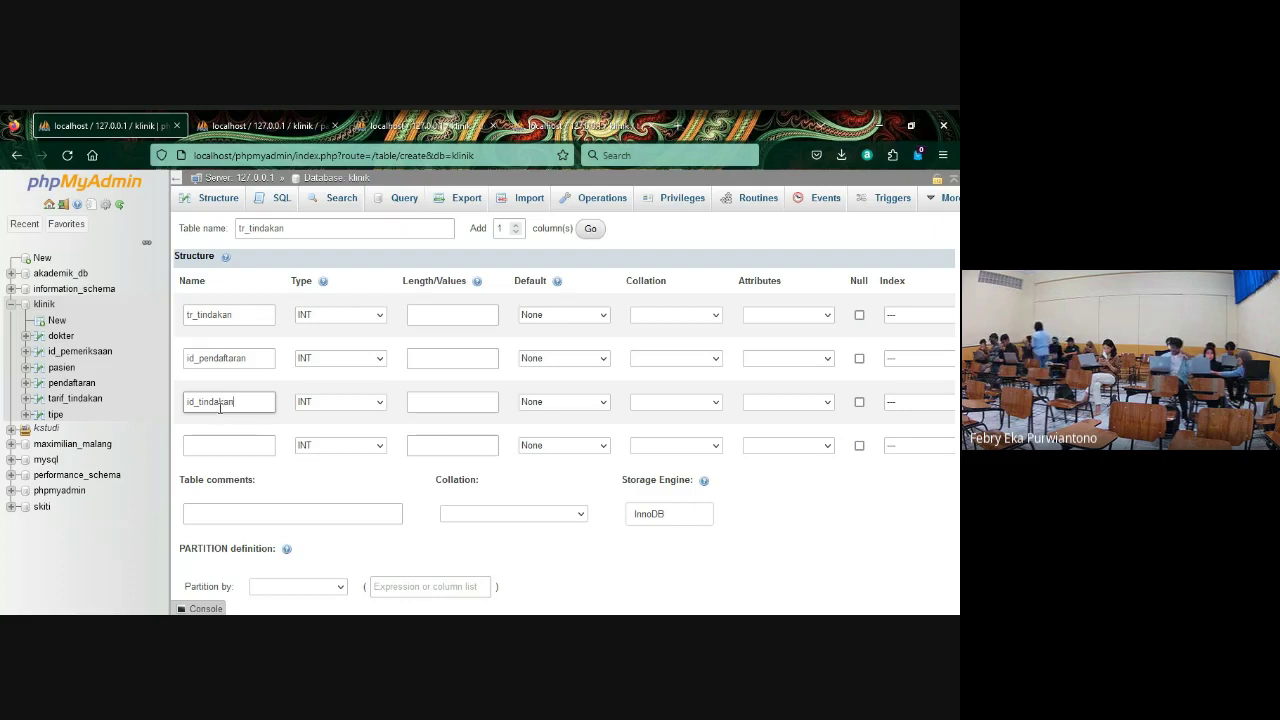
{"action": "left_click", "coordinate": [222, 443]}
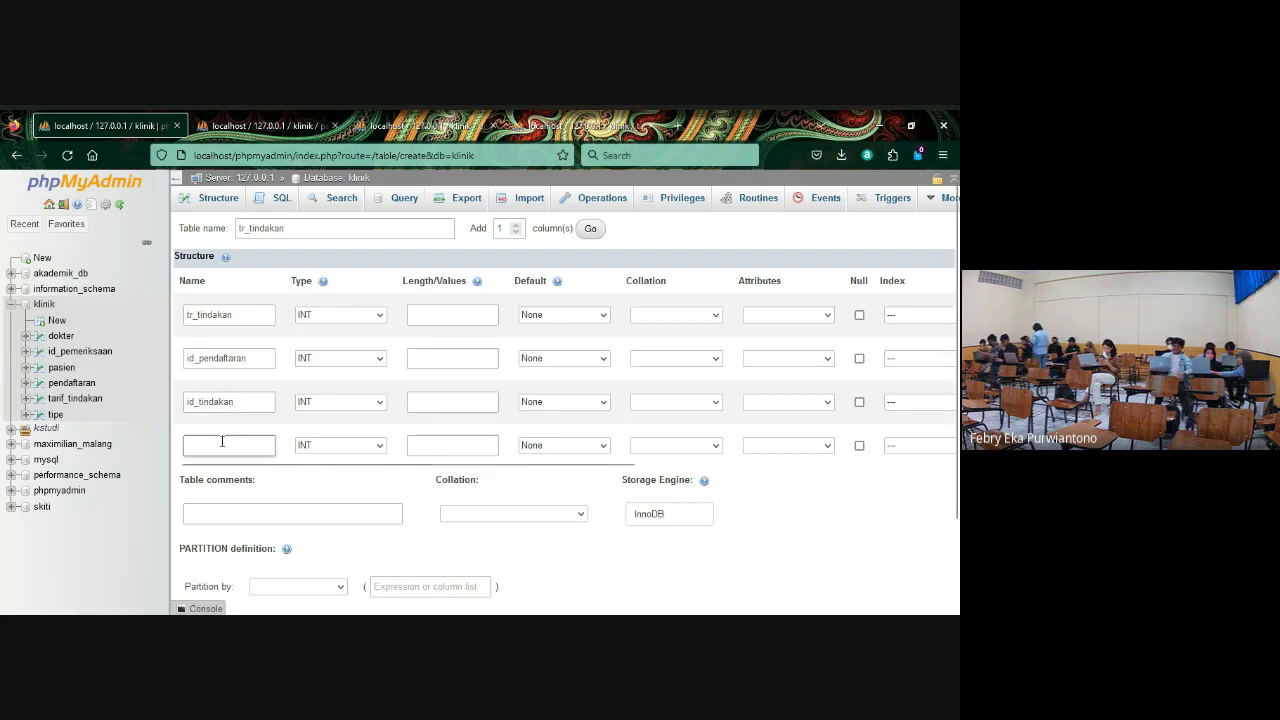
- Add 25 more column rows to the definition of the new tr_tindakan table
{"action": "left_click", "coordinate": [461, 322]}
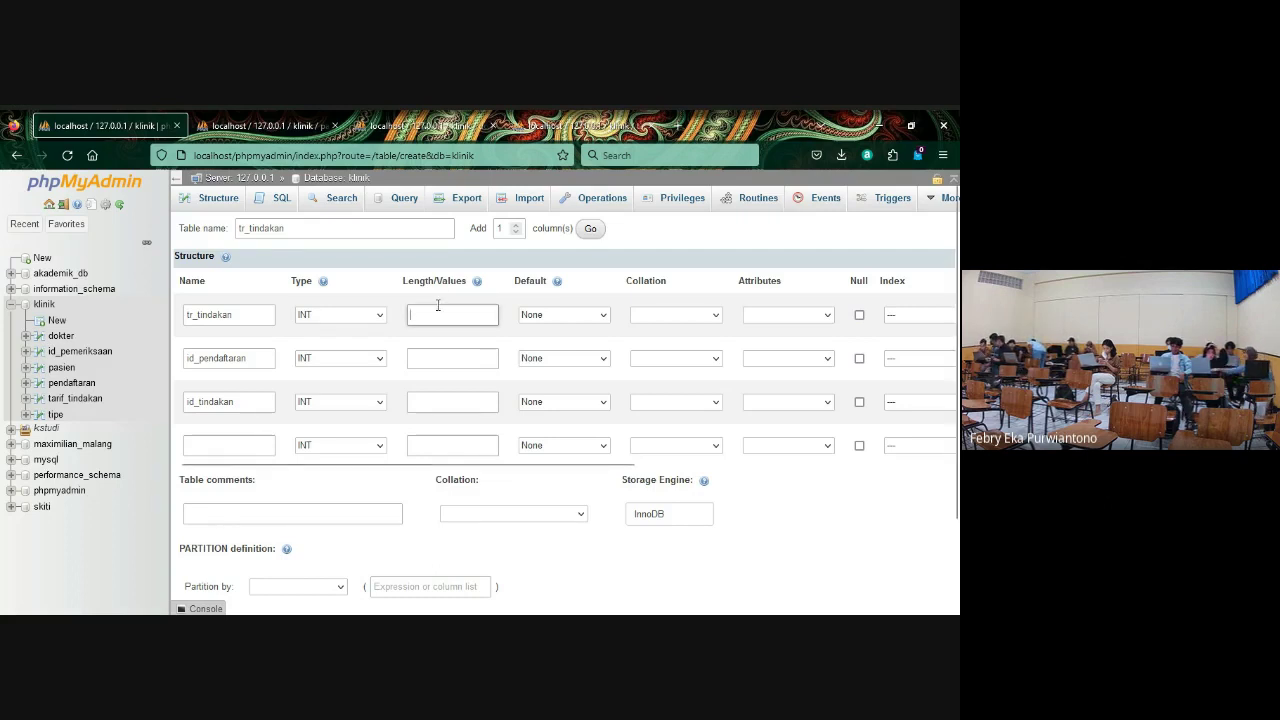
{"action": "key", "text": "BackSpace"}
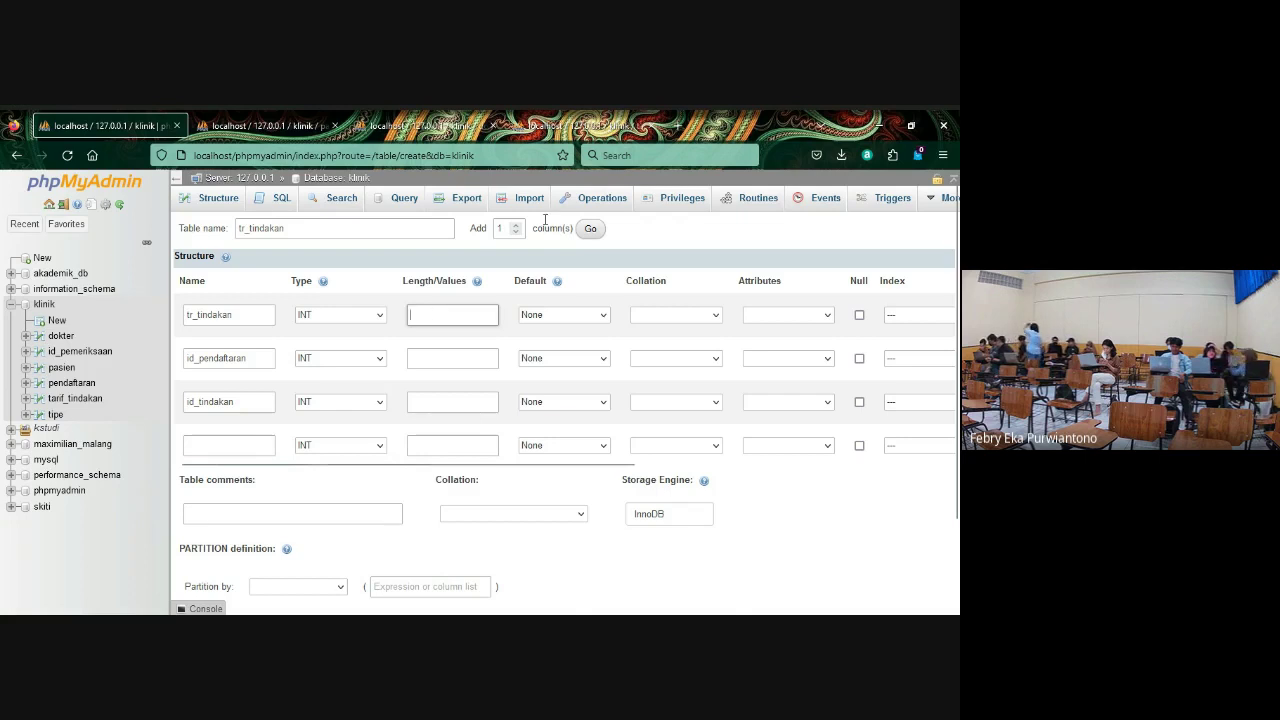
{"action": "left_click", "coordinate": [514, 225]}
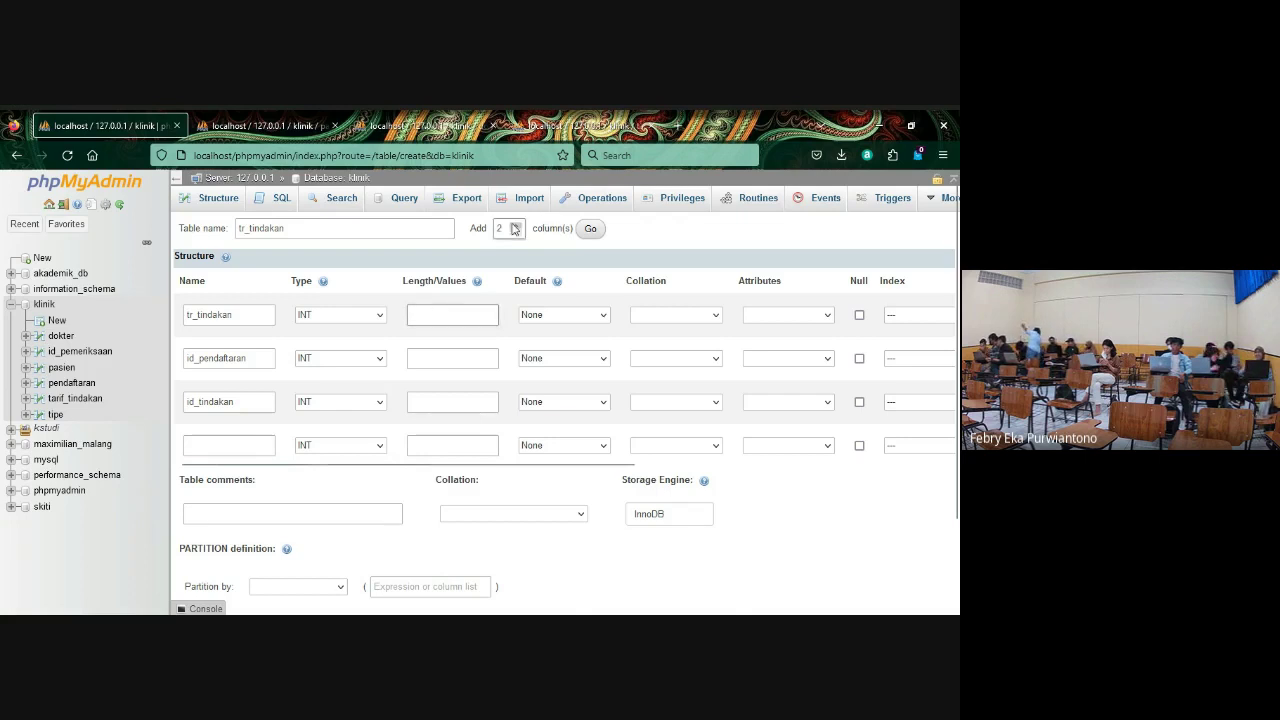
{"action": "left_click", "coordinate": [514, 226]}
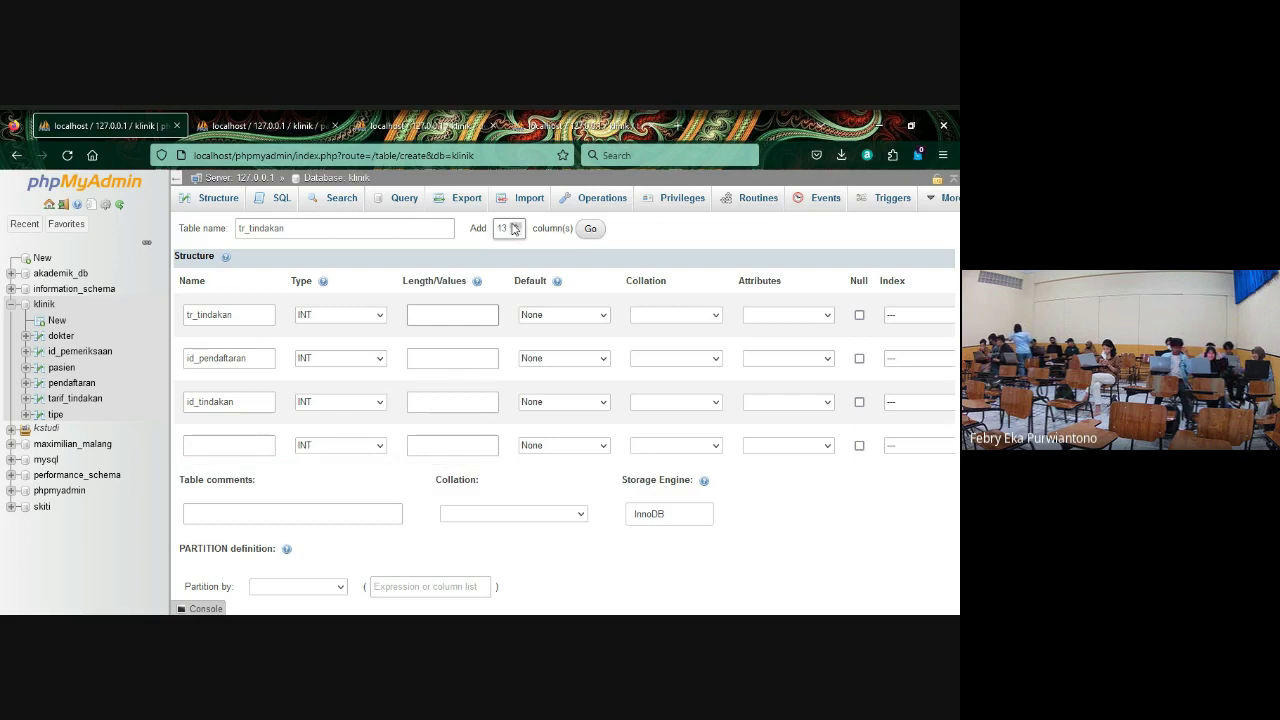
{"action": "left_click", "coordinate": [514, 226]}
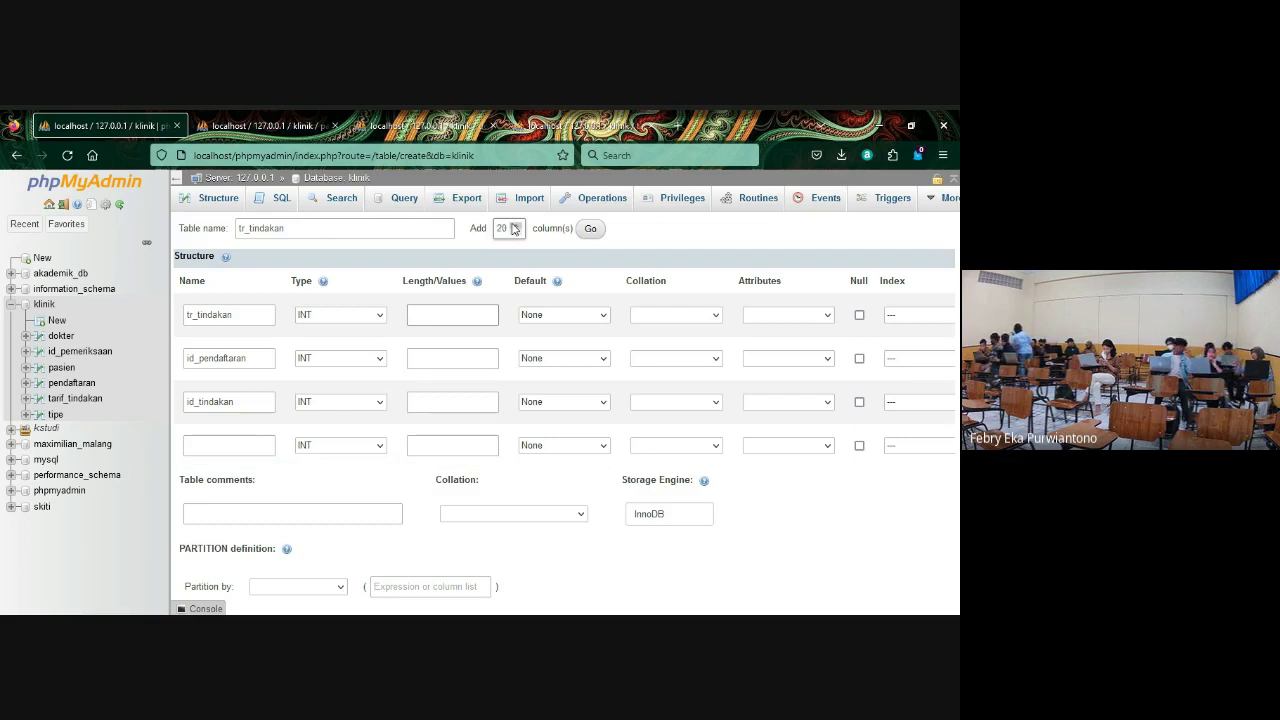
{"action": "left_click", "coordinate": [514, 226]}
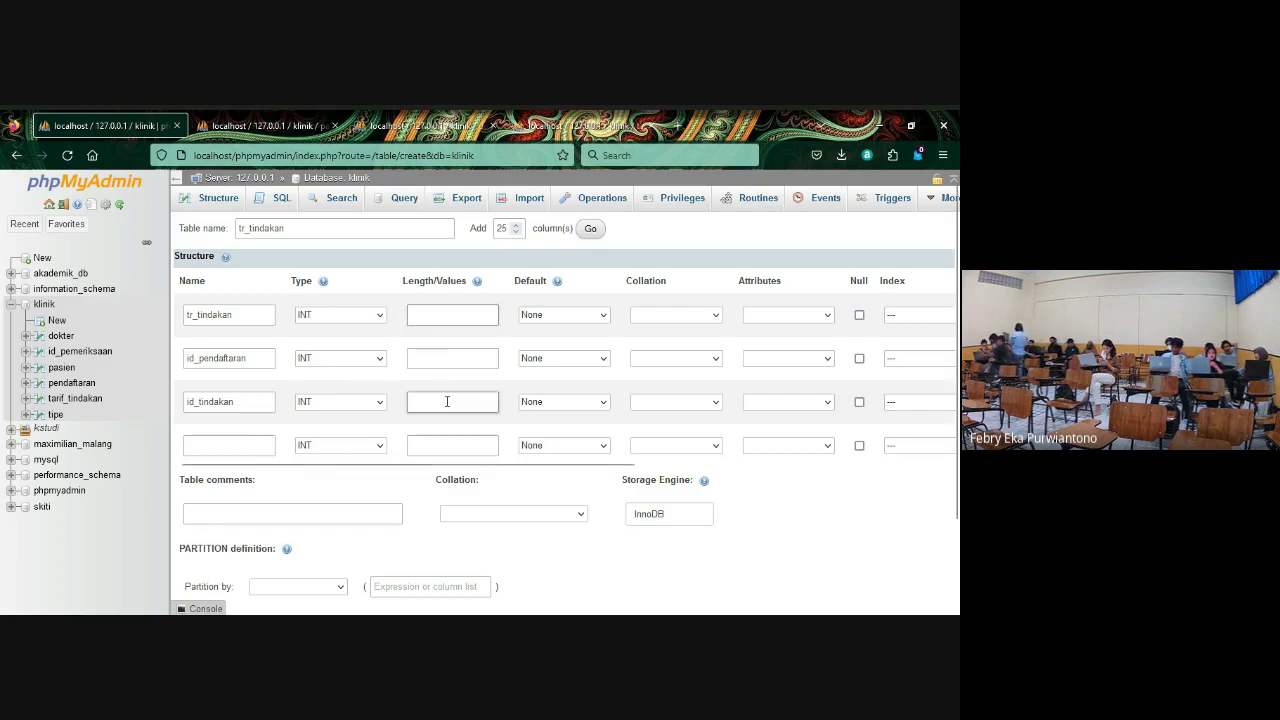
{"action": "left_click", "coordinate": [590, 229]}
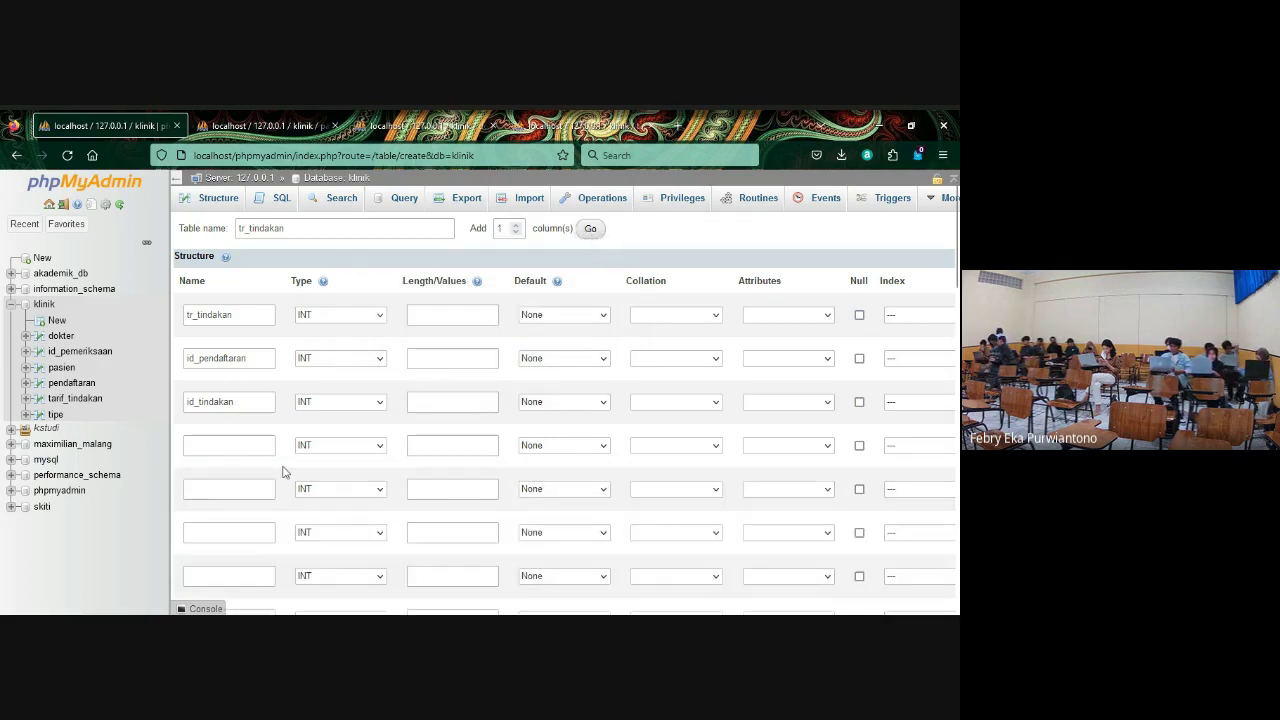
{"action": "scroll", "coordinate": [560, 420], "scroll_direction": "down", "scroll_amount": 5}
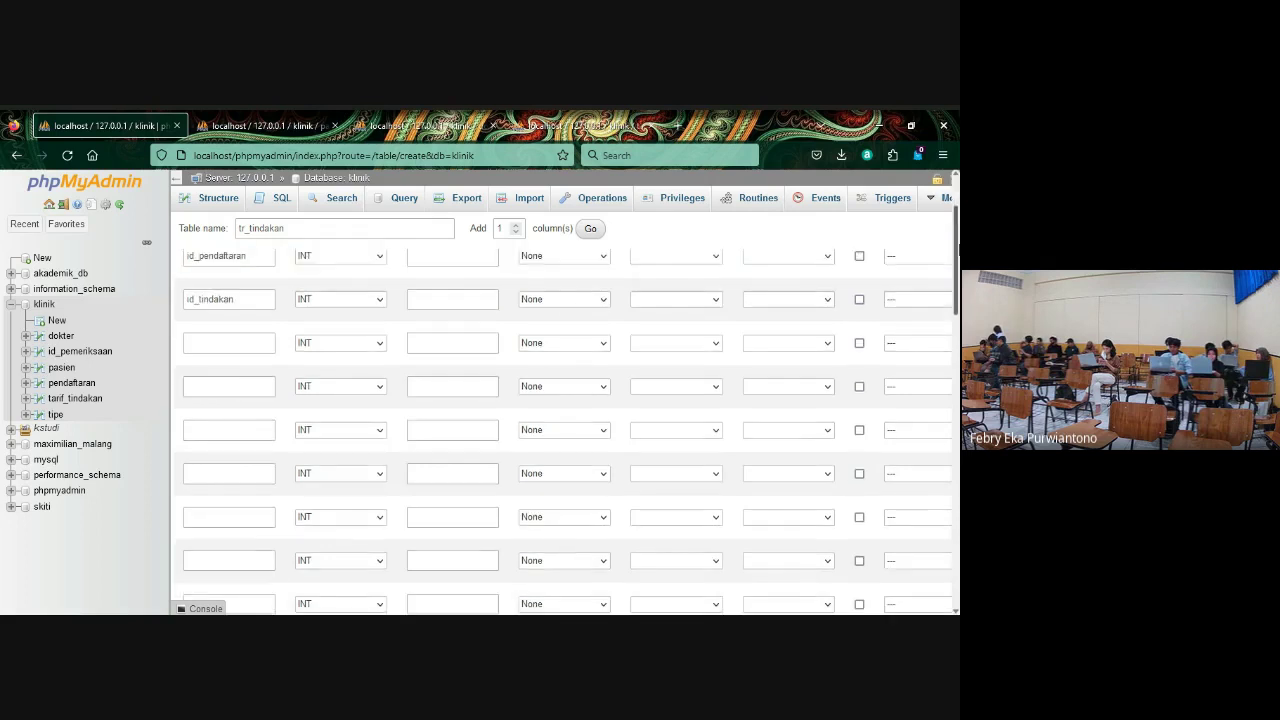
{"action": "scroll", "coordinate": [560, 420], "scroll_direction": "down", "scroll_amount": 5}
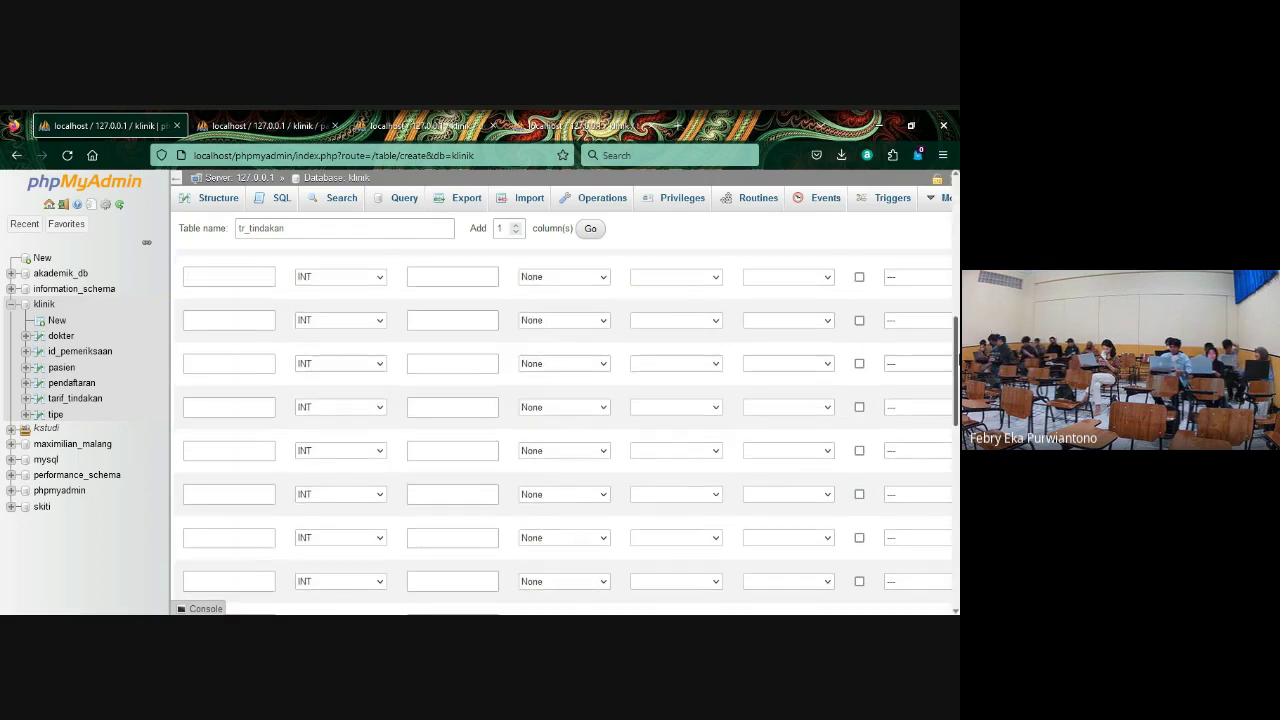
{"action": "scroll", "coordinate": [560, 420], "scroll_direction": "down", "scroll_amount": 3}
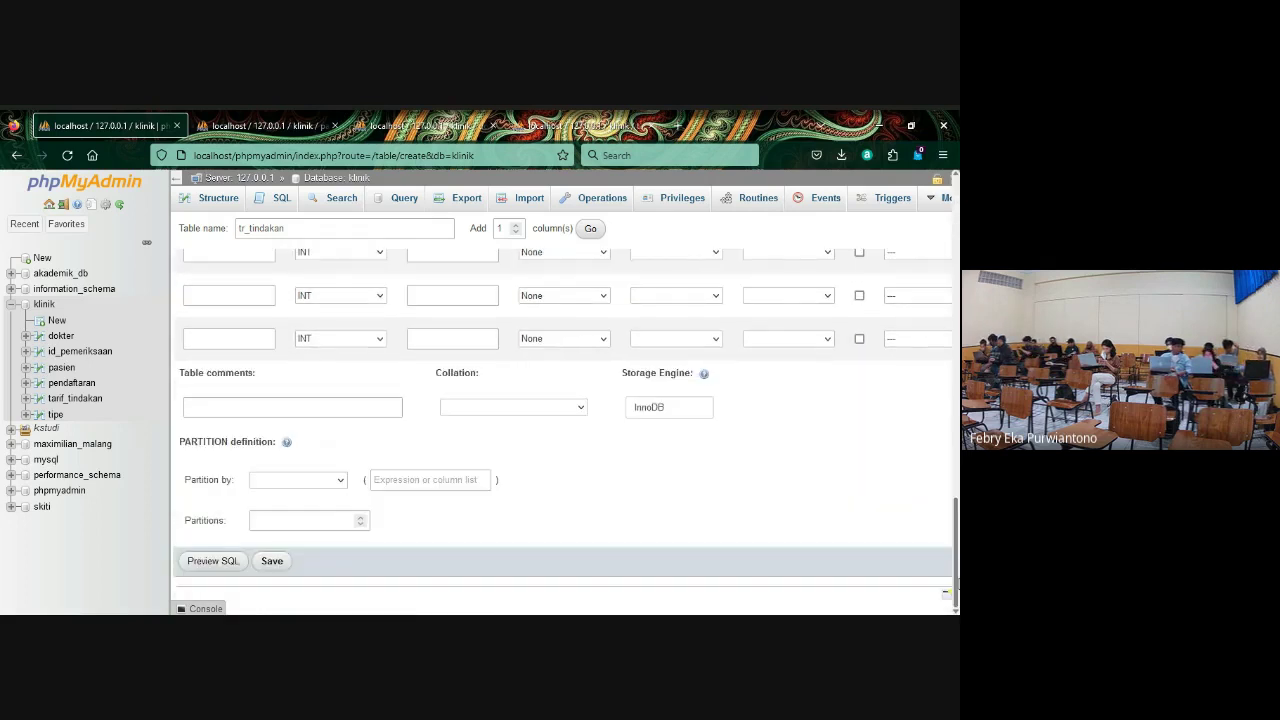
- Save the tr_tindakan table and fill in its first record with tr_tindakan 1, id_pendaftaran 1 and id_tindakan 1
{"action": "left_click", "coordinate": [271, 561]}
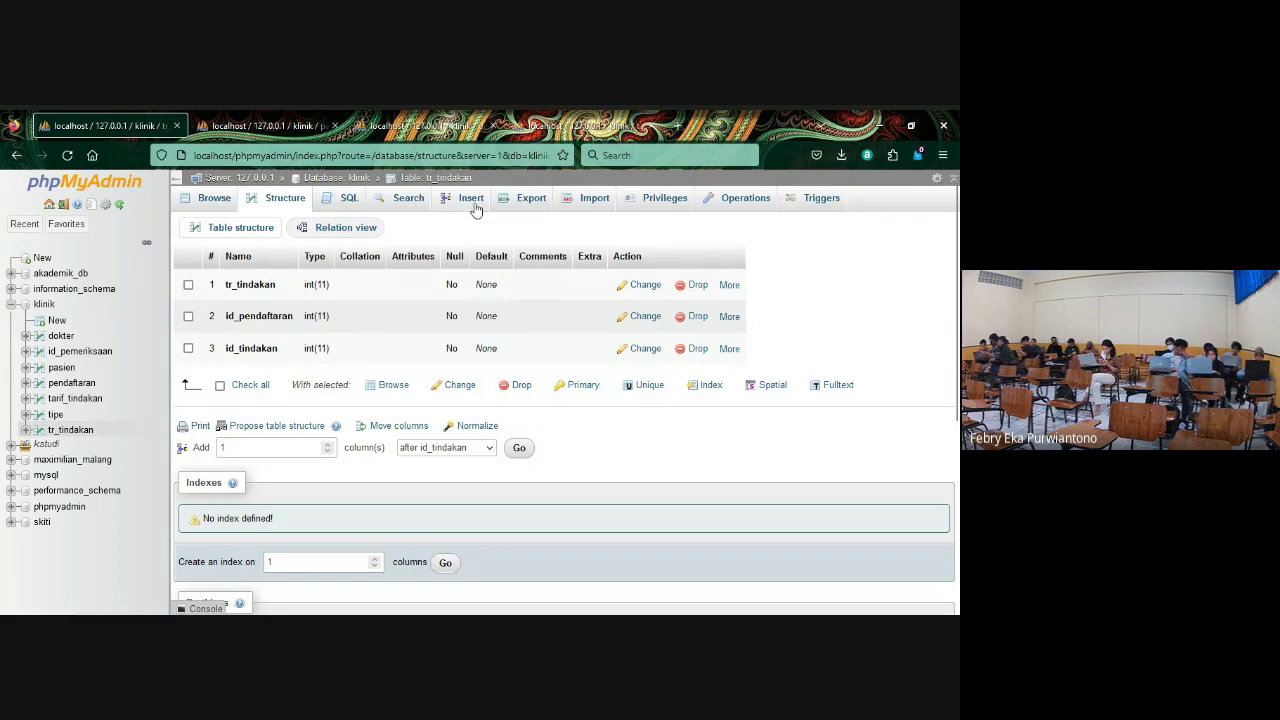
{"action": "left_click", "coordinate": [476, 207]}
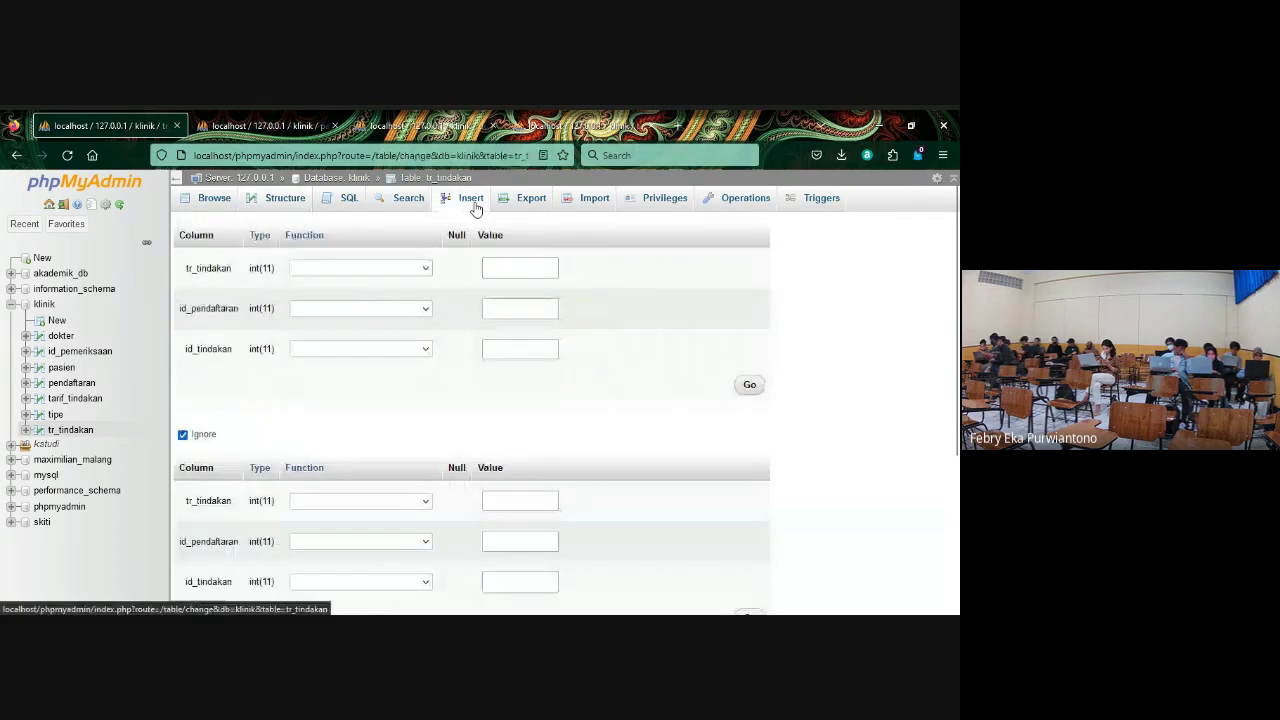
{"action": "left_click", "coordinate": [541, 265]}
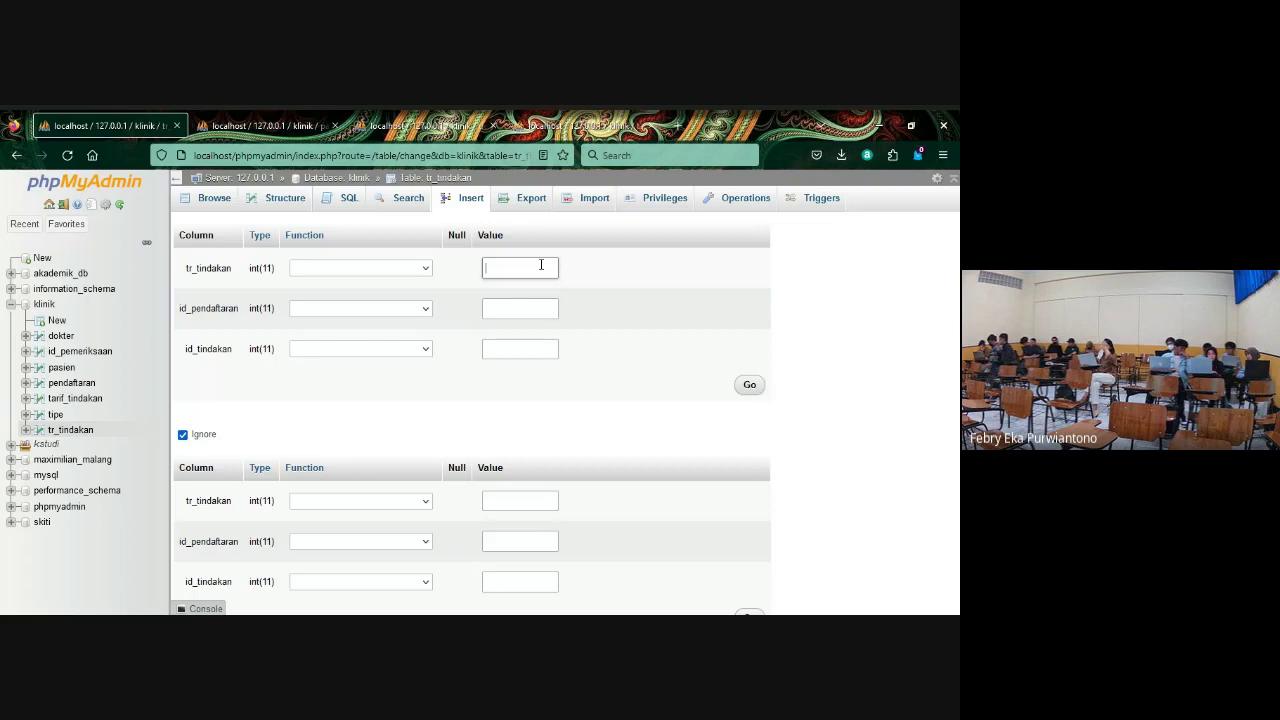
{"action": "type", "text": "1"}
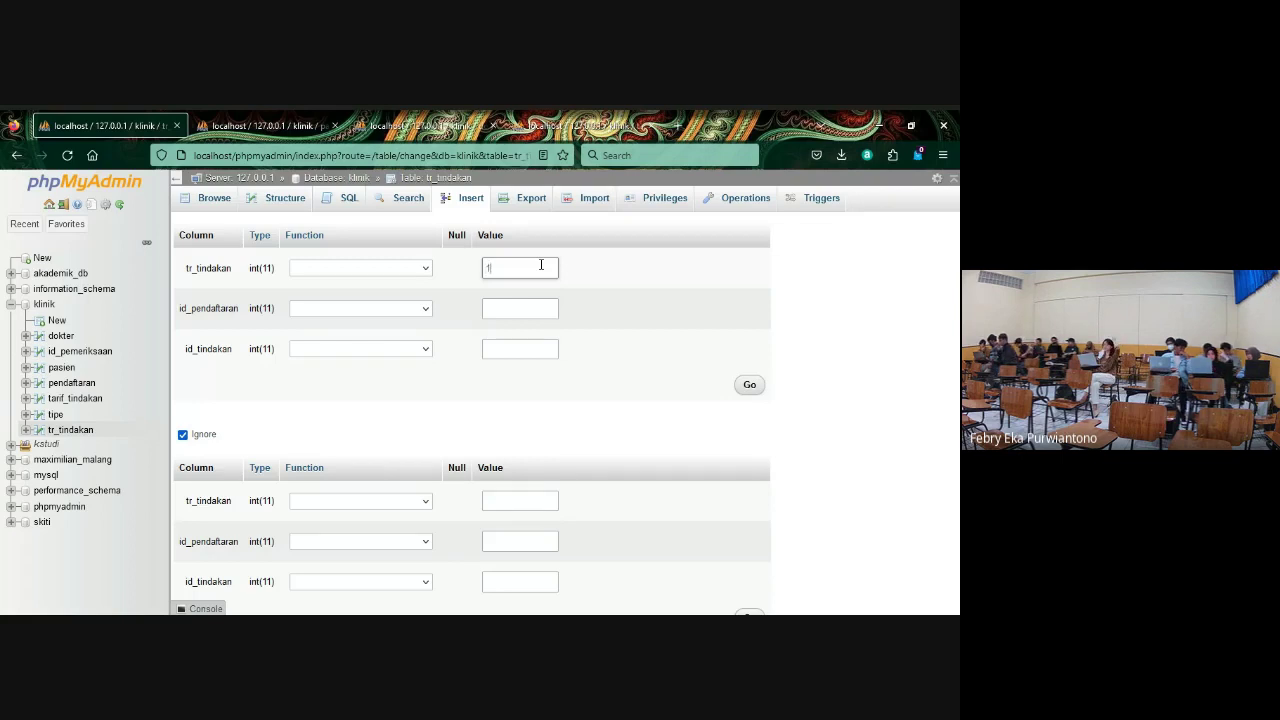
{"action": "left_click", "coordinate": [532, 299]}
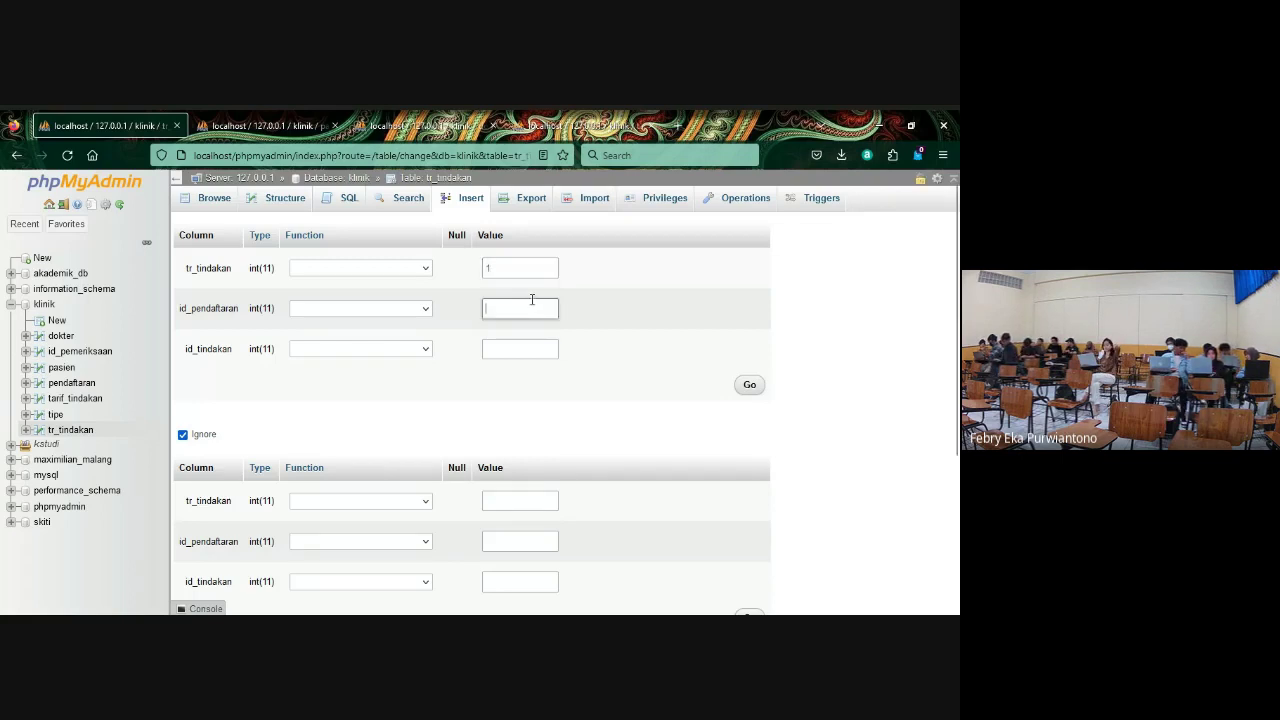
{"action": "type", "text": "1"}
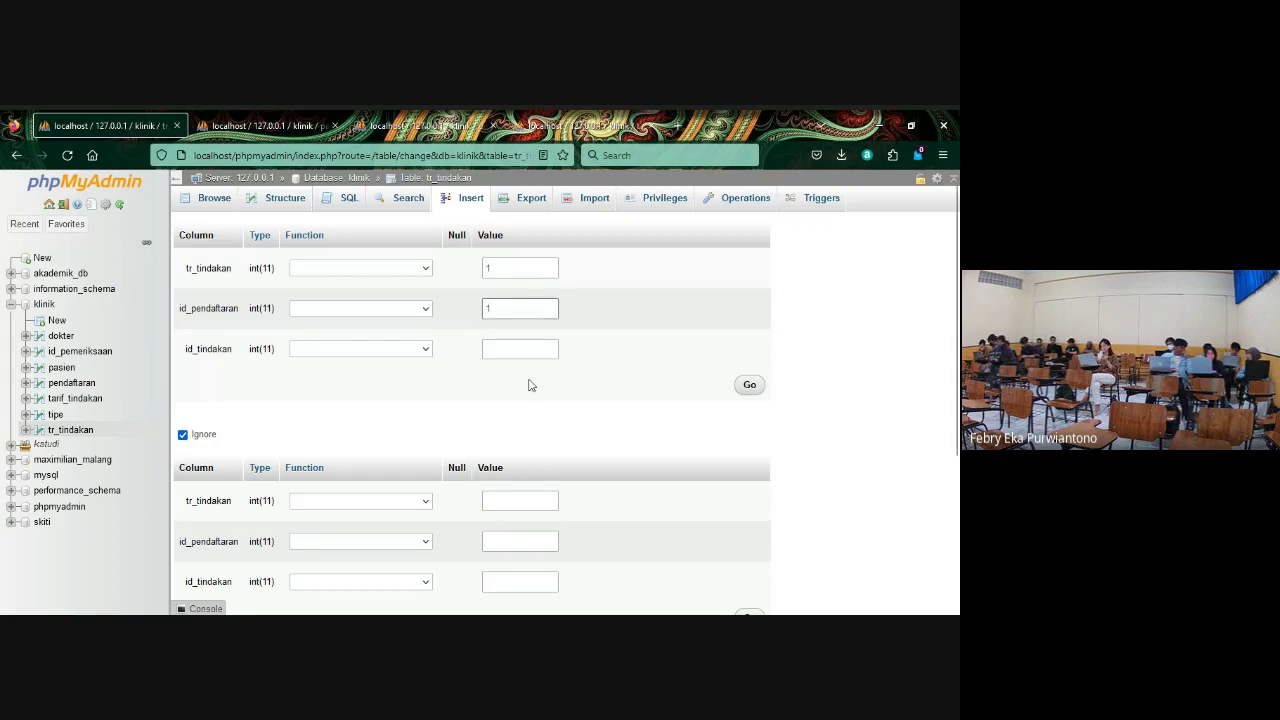
{"action": "left_click", "coordinate": [533, 348]}
{"action": "type", "text": "1"}
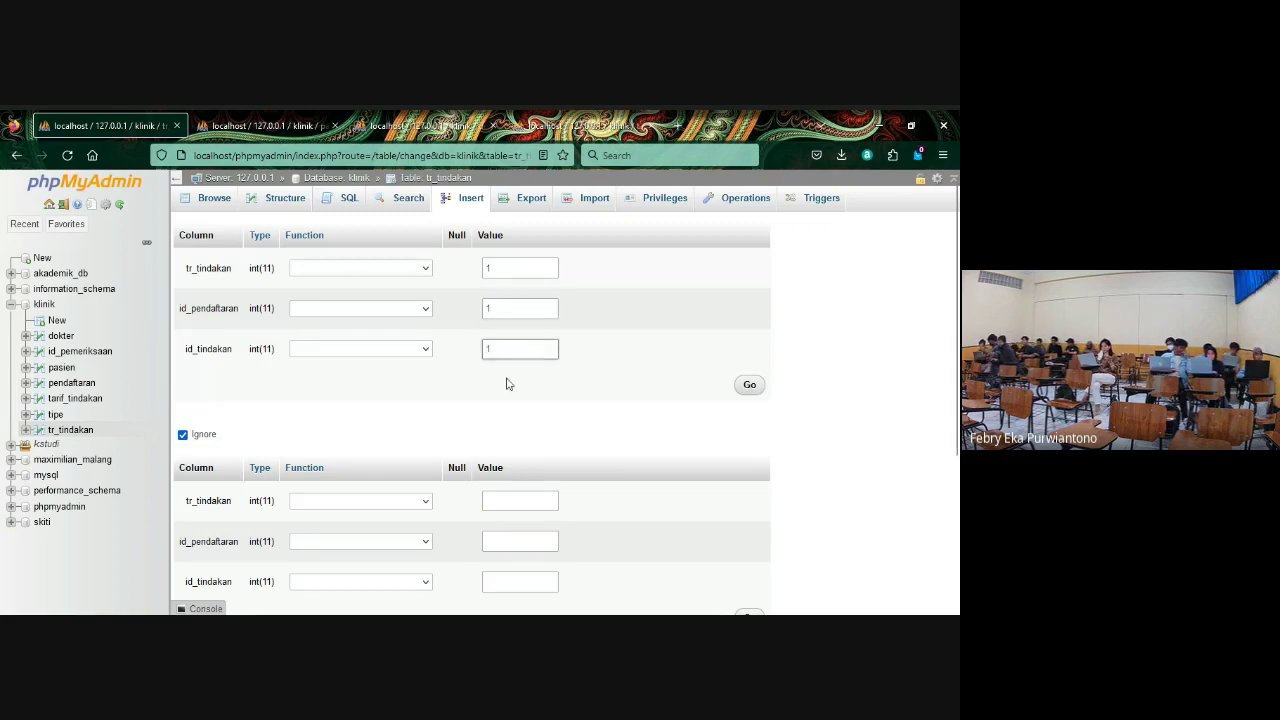
- Fill in the second record with tr_tindakan 2, id_pendaftaran 2 and id_tindakan 2
{"action": "left_click", "coordinate": [516, 494]}
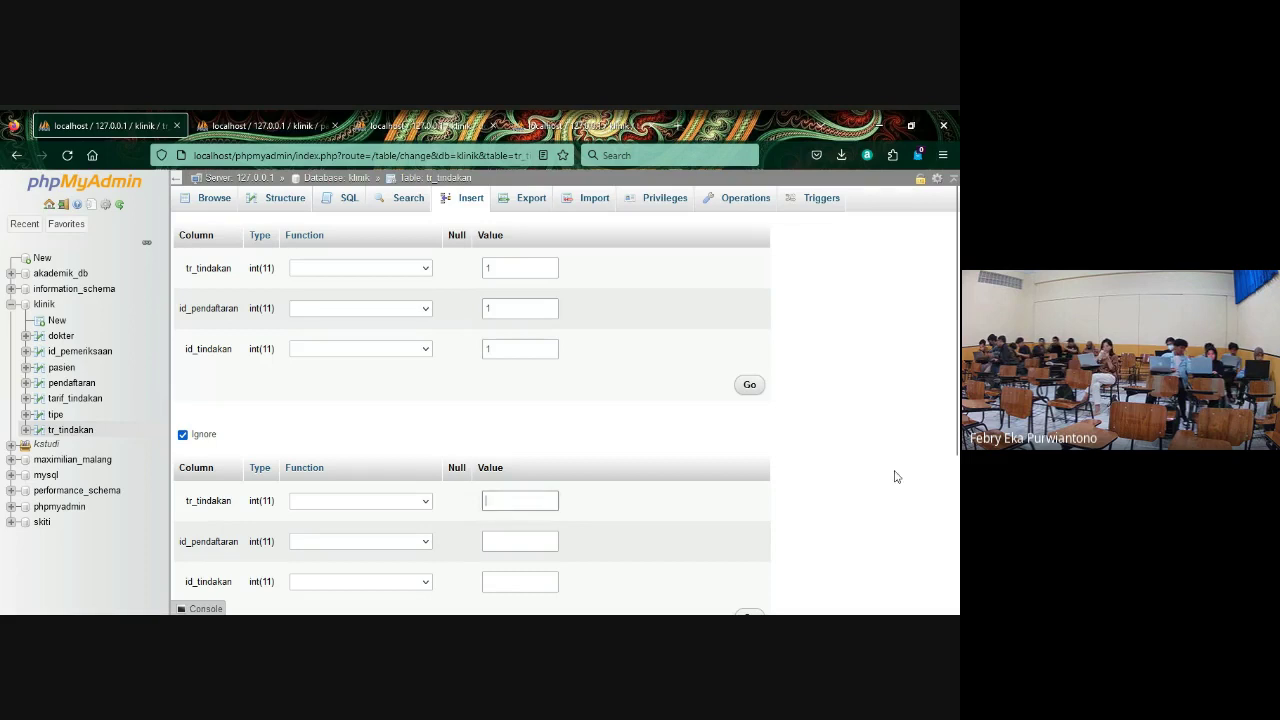
{"action": "scroll", "coordinate": [894, 474], "scroll_direction": "down", "scroll_amount": 2}
{"action": "type", "text": "1"}
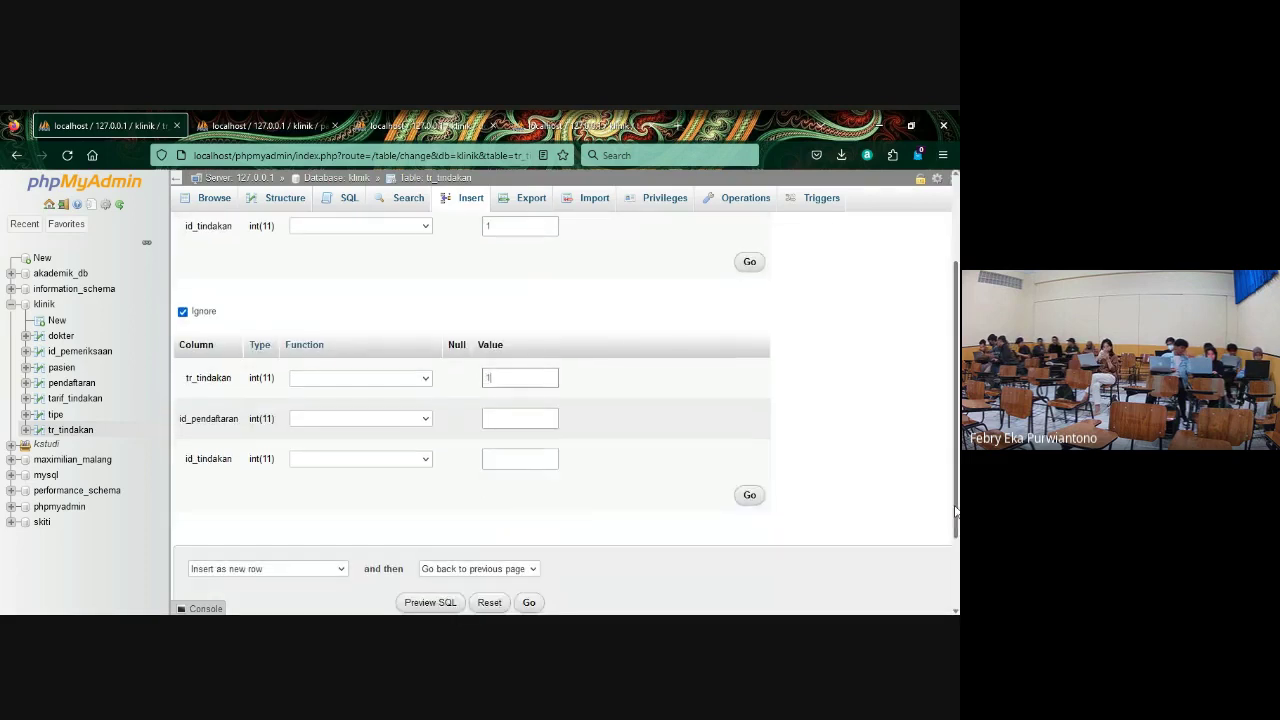
{"action": "type", "text": "2"}
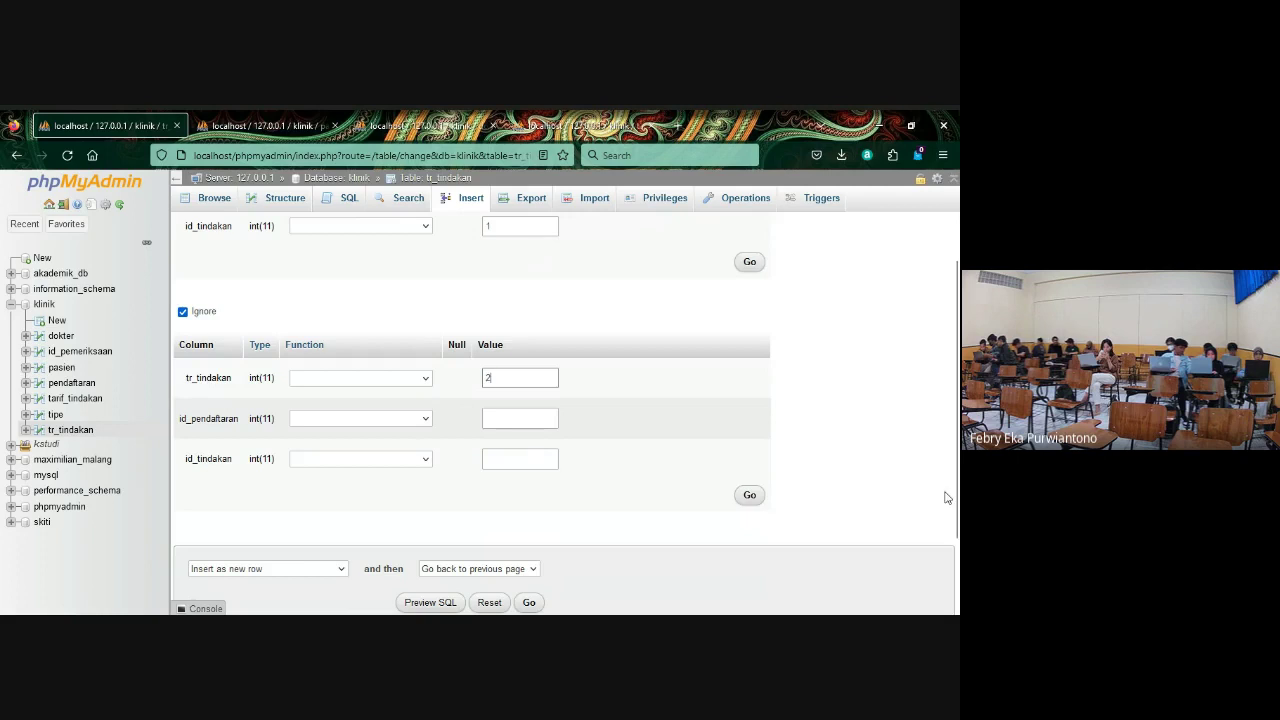
{"action": "left_click", "coordinate": [514, 425]}
{"action": "type", "text": "2"}
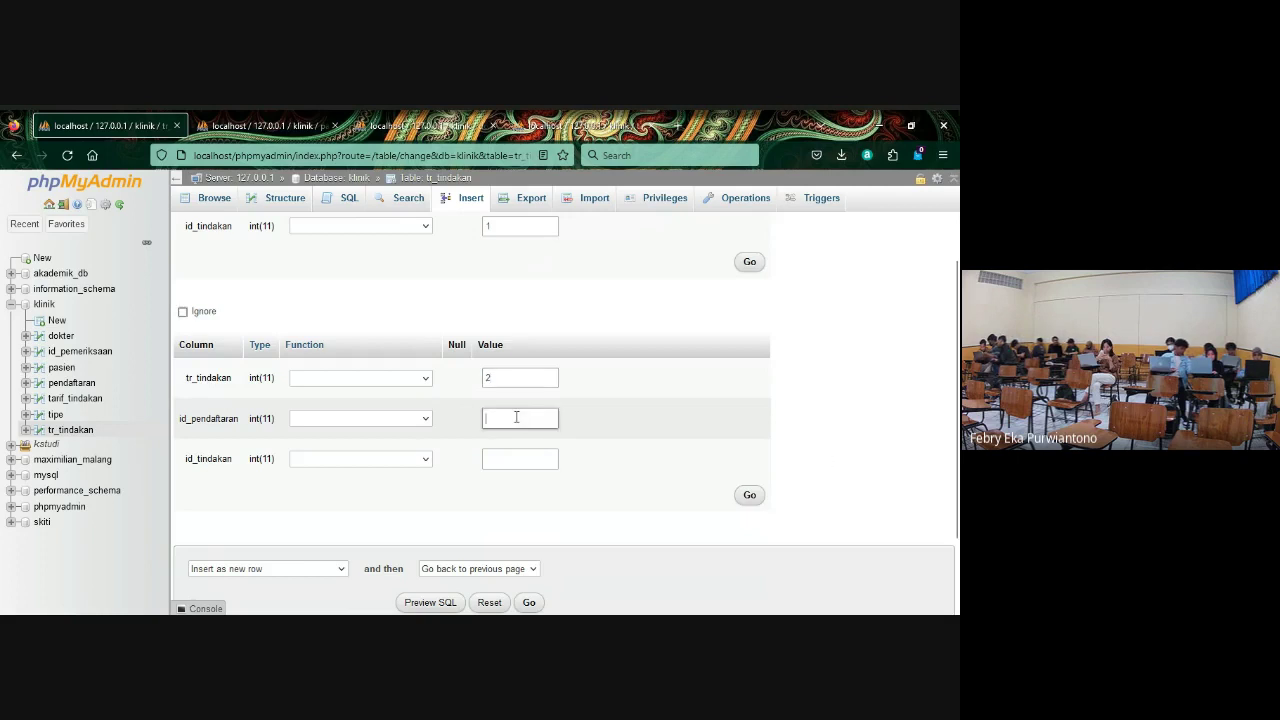
{"action": "left_click", "coordinate": [500, 451]}
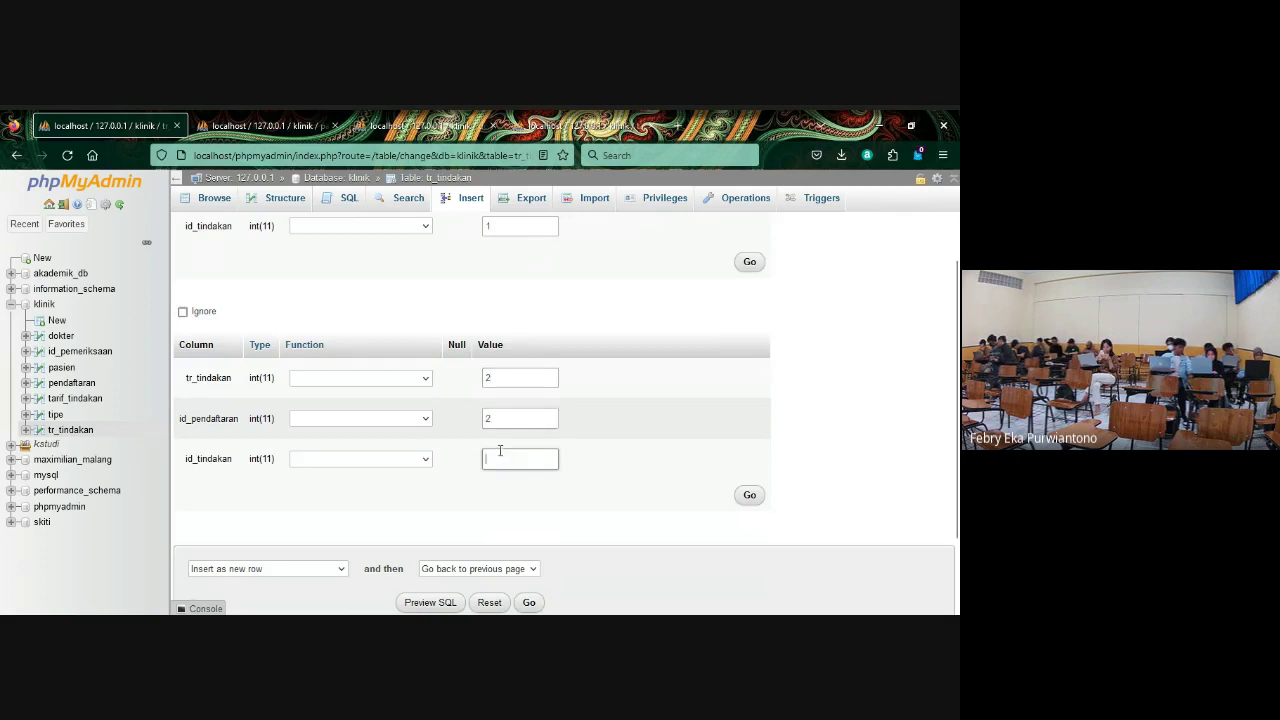
{"action": "type", "text": "2"}
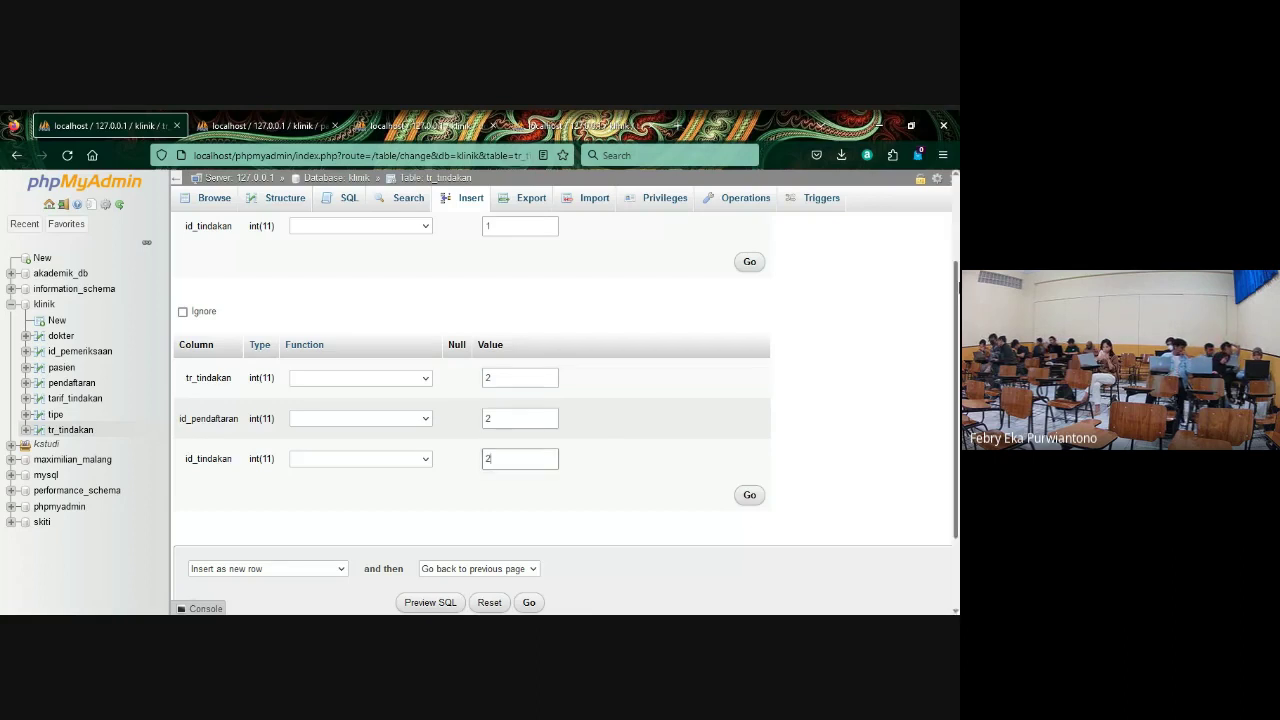
- Extend the insertion to 3 rows, fill the third with tr_tindakan 3, id_pendaftaran 2 and id_tindakan 3, and insert all records
{"action": "scroll", "coordinate": [560, 400], "scroll_direction": "down", "scroll_amount": 2}
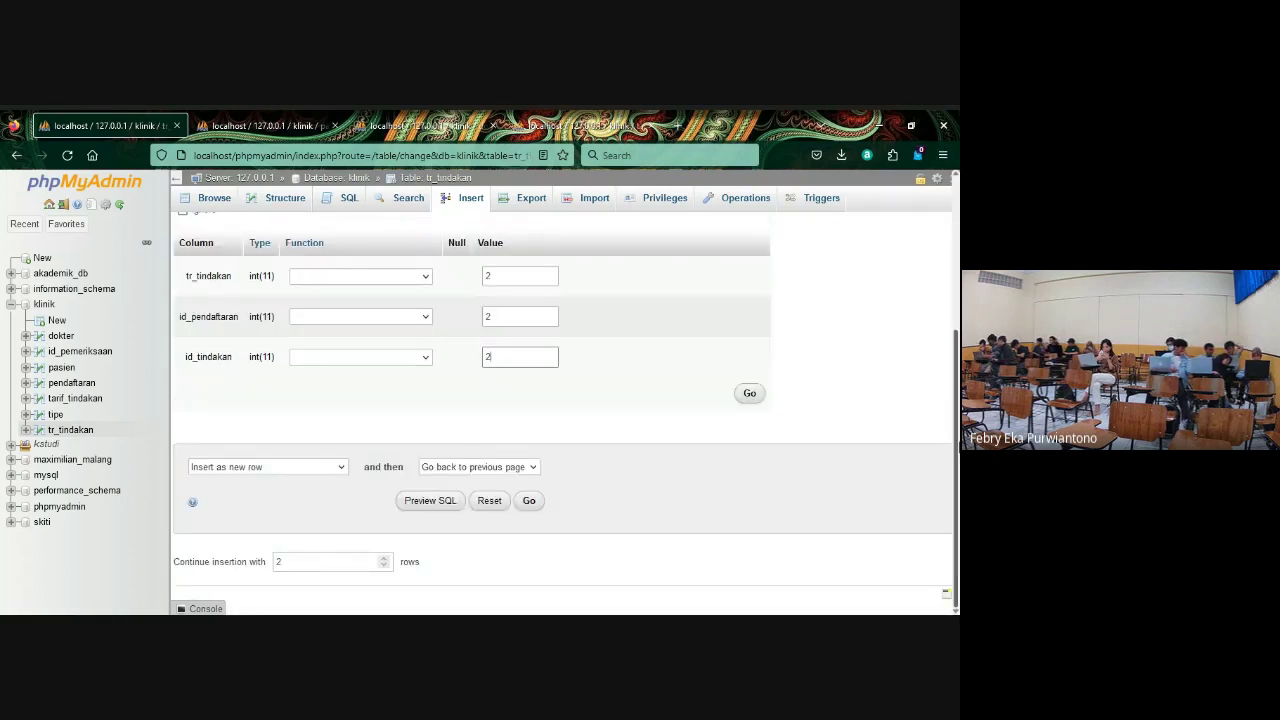
{"action": "left_click", "coordinate": [388, 557]}
{"action": "double_click", "coordinate": [380, 563]}
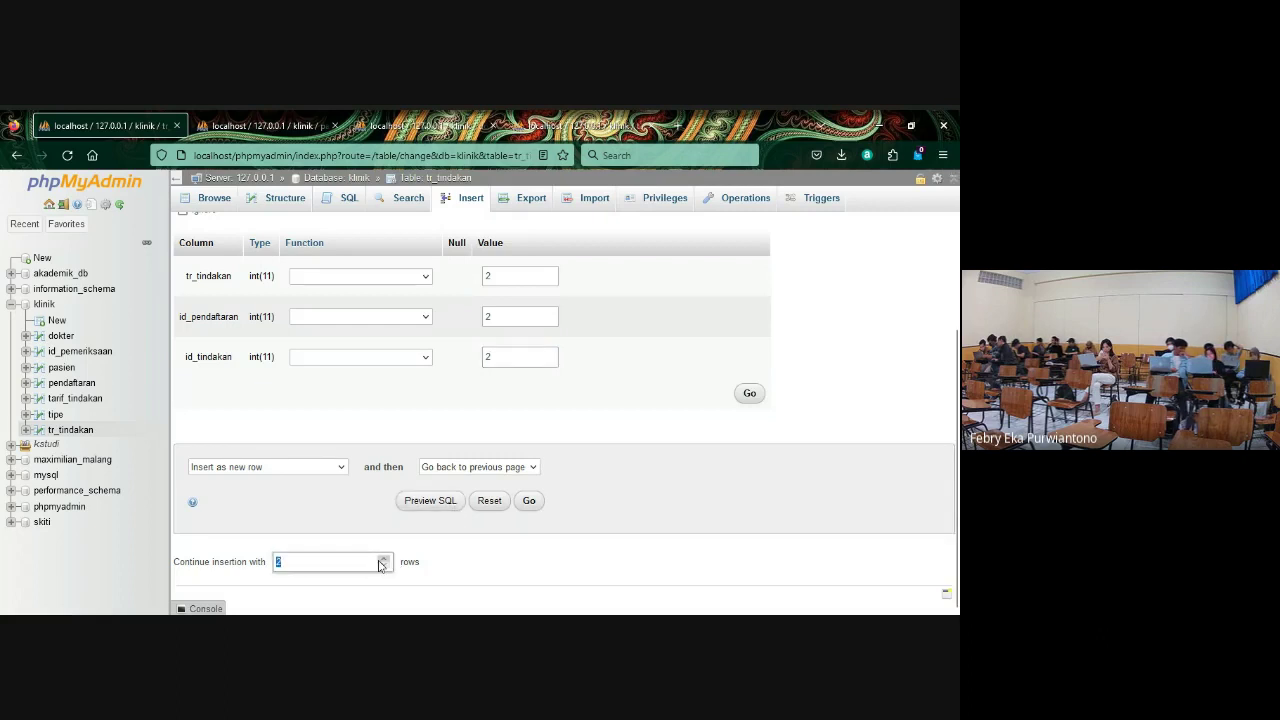
{"action": "left_click", "coordinate": [520, 299]}
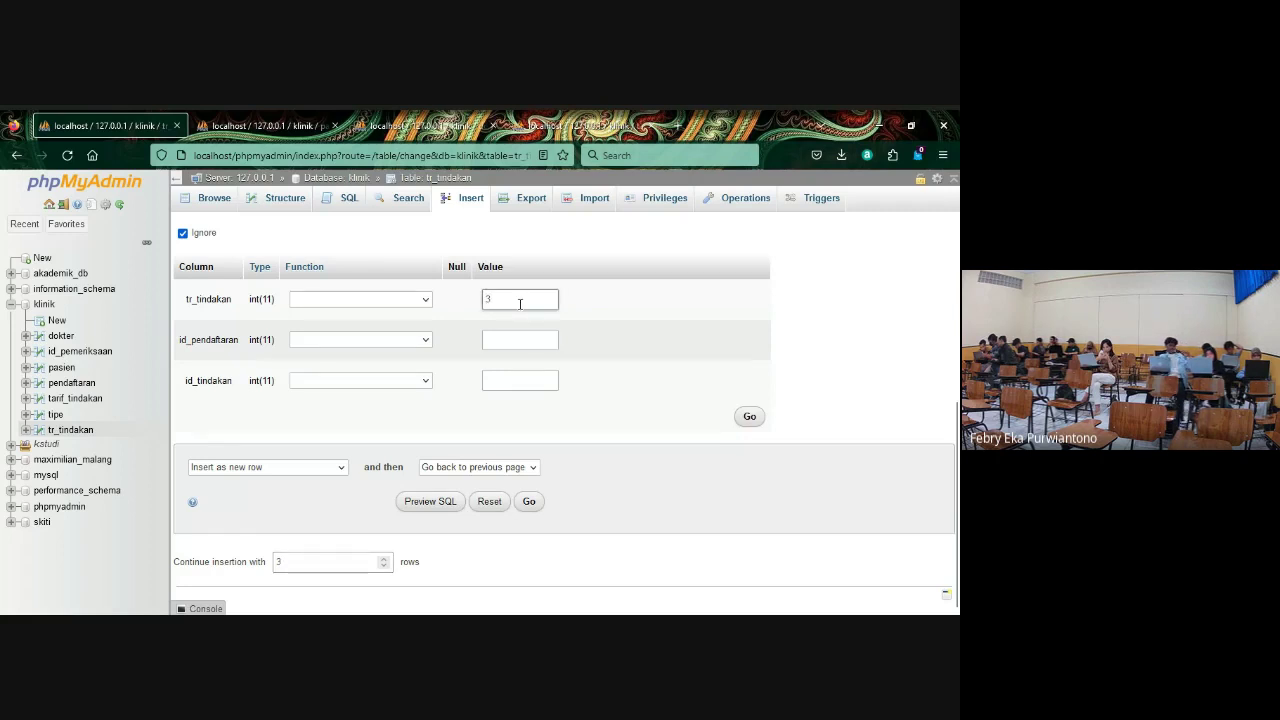
{"action": "type", "text": "3"}
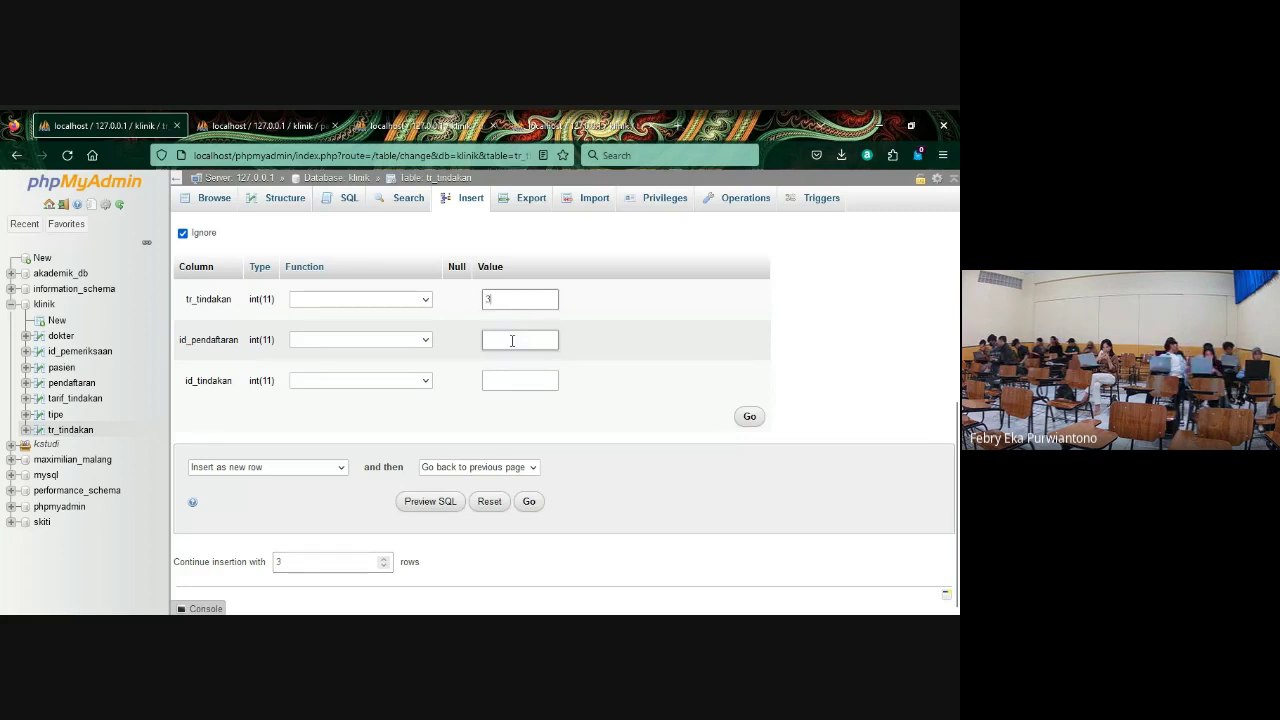
{"action": "left_click", "coordinate": [512, 340]}
{"action": "type", "text": "22"}
{"action": "left_click", "coordinate": [494, 381]}
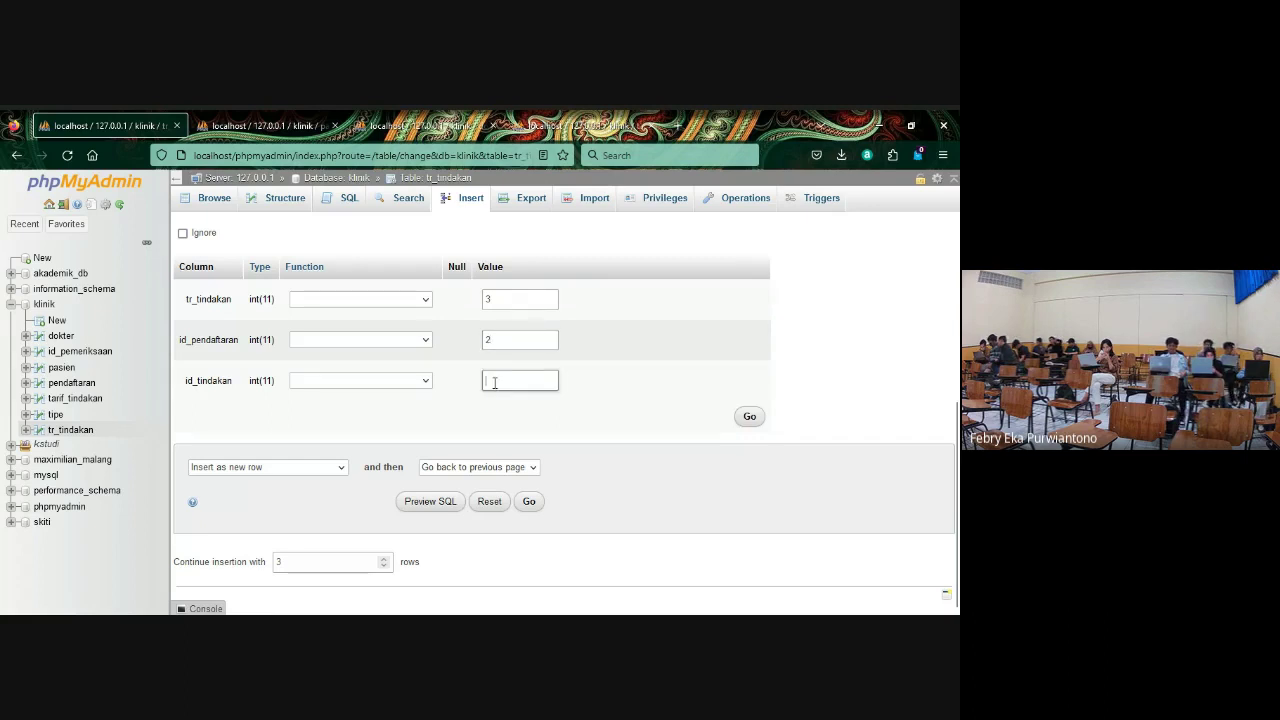
{"action": "type", "text": "3"}
{"action": "left_click", "coordinate": [394, 330]}
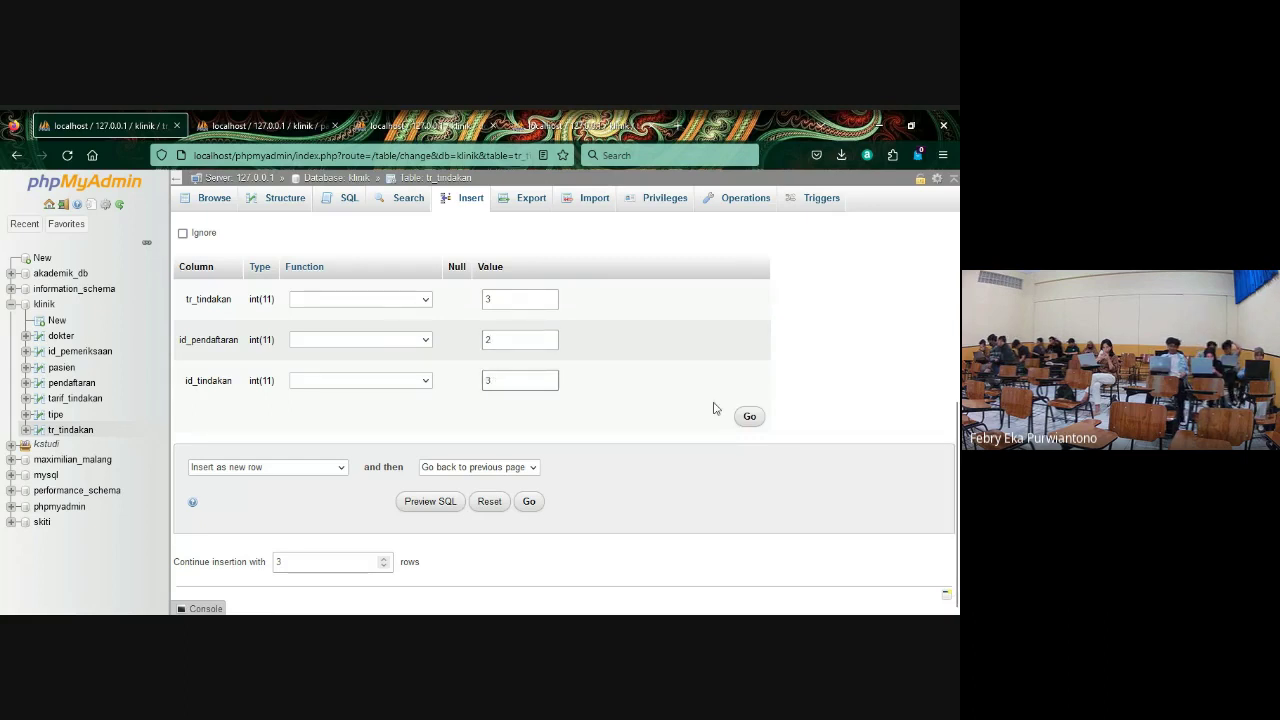
{"action": "left_click", "coordinate": [529, 502]}
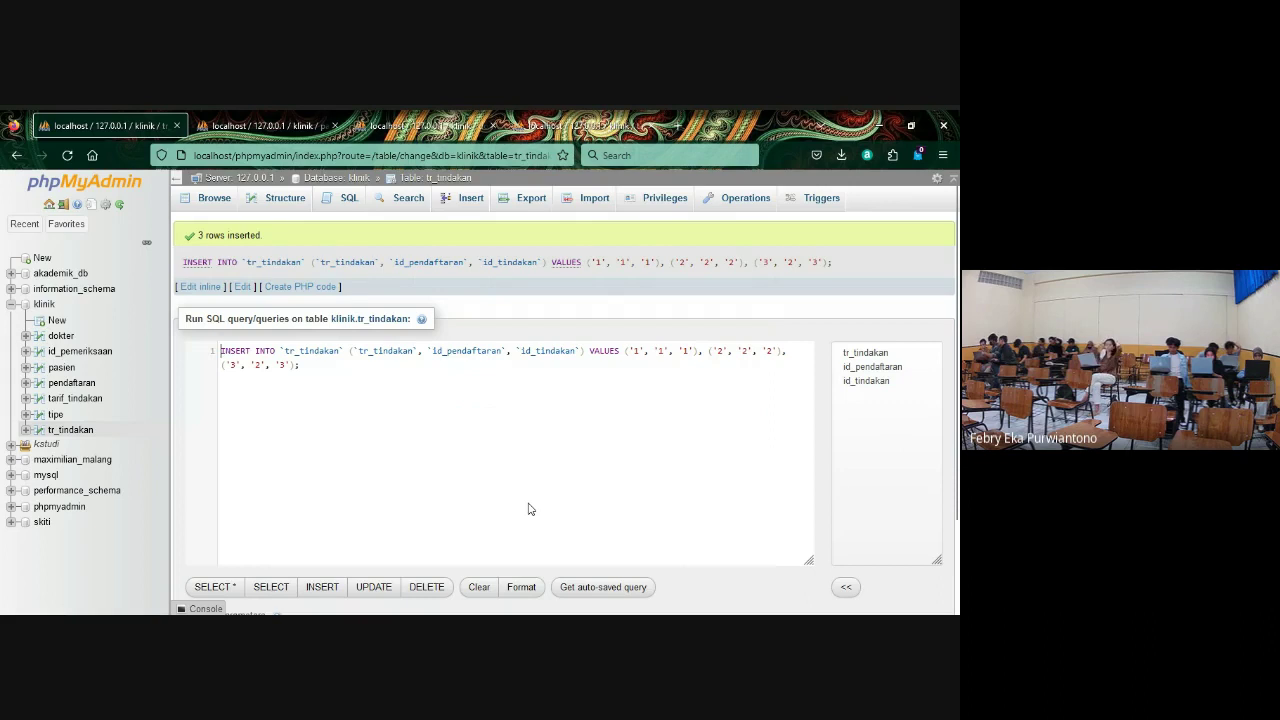
- Open the tr_tindakan column's definition in the table structure for editing and enable auto-increment for it
{"action": "left_click", "coordinate": [266, 198]}
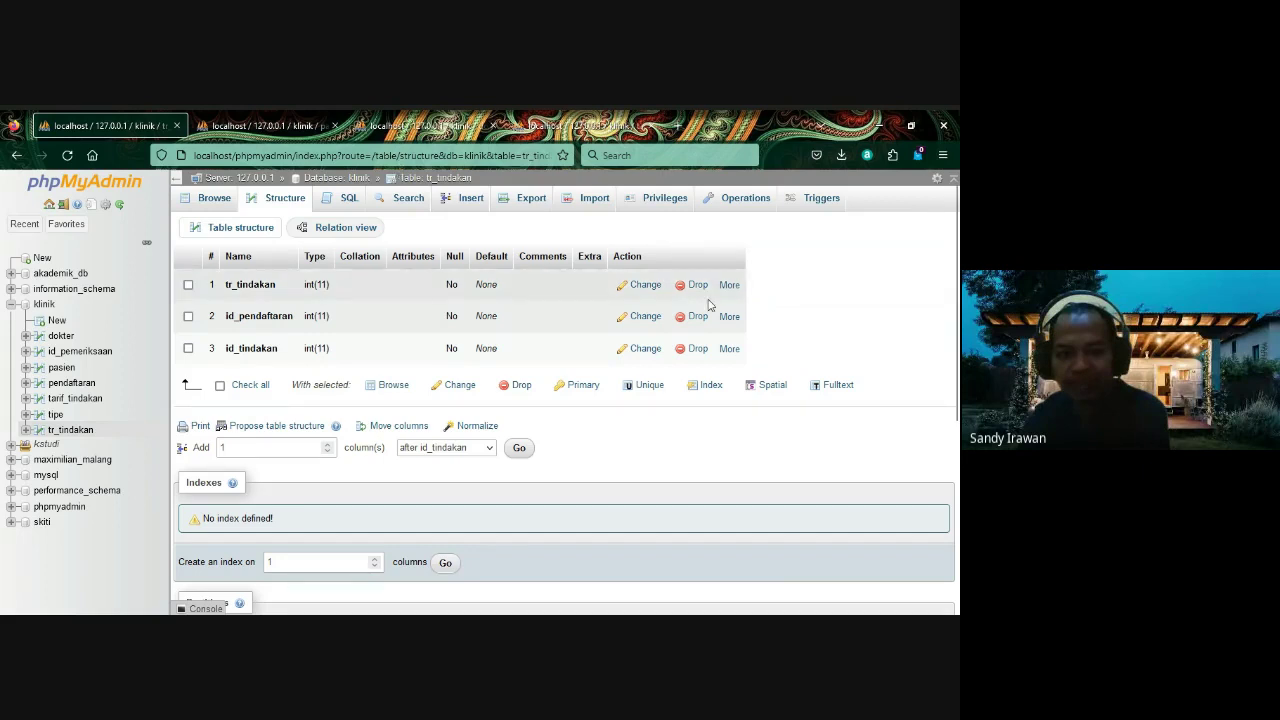
{"action": "scroll", "coordinate": [711, 302], "scroll_direction": "down", "scroll_amount": 1}
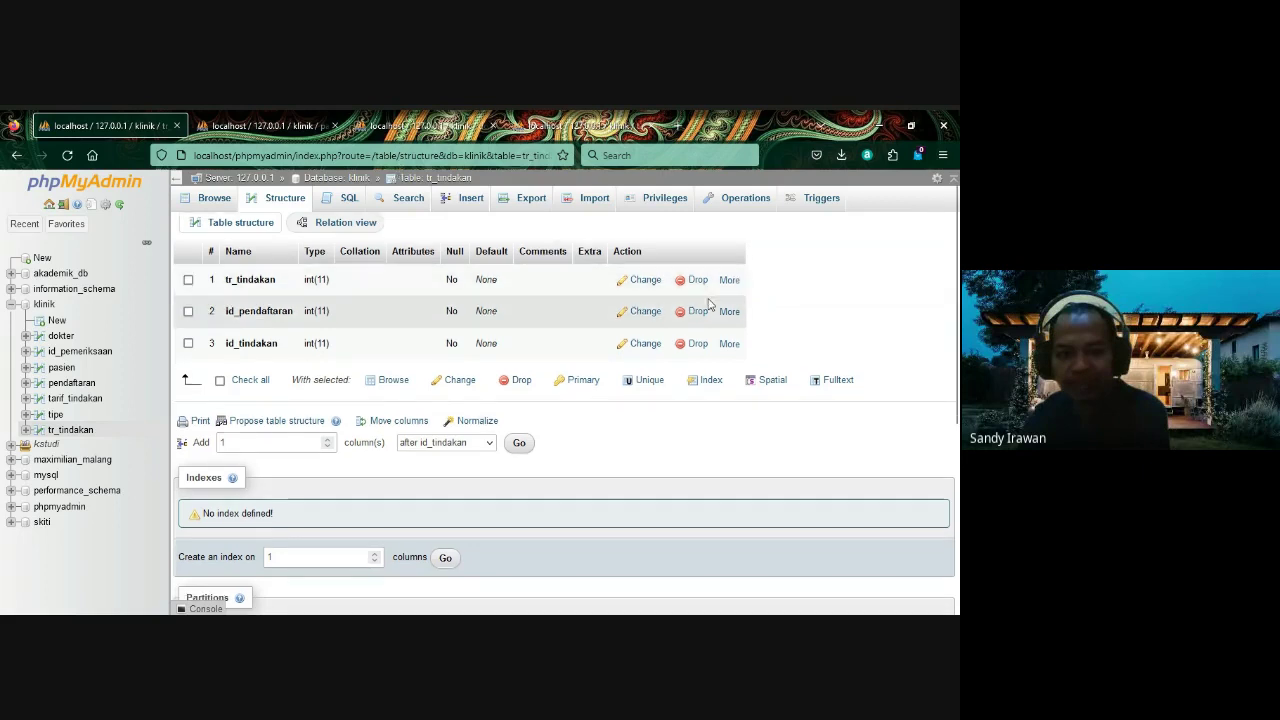
{"action": "left_click", "coordinate": [646, 281]}
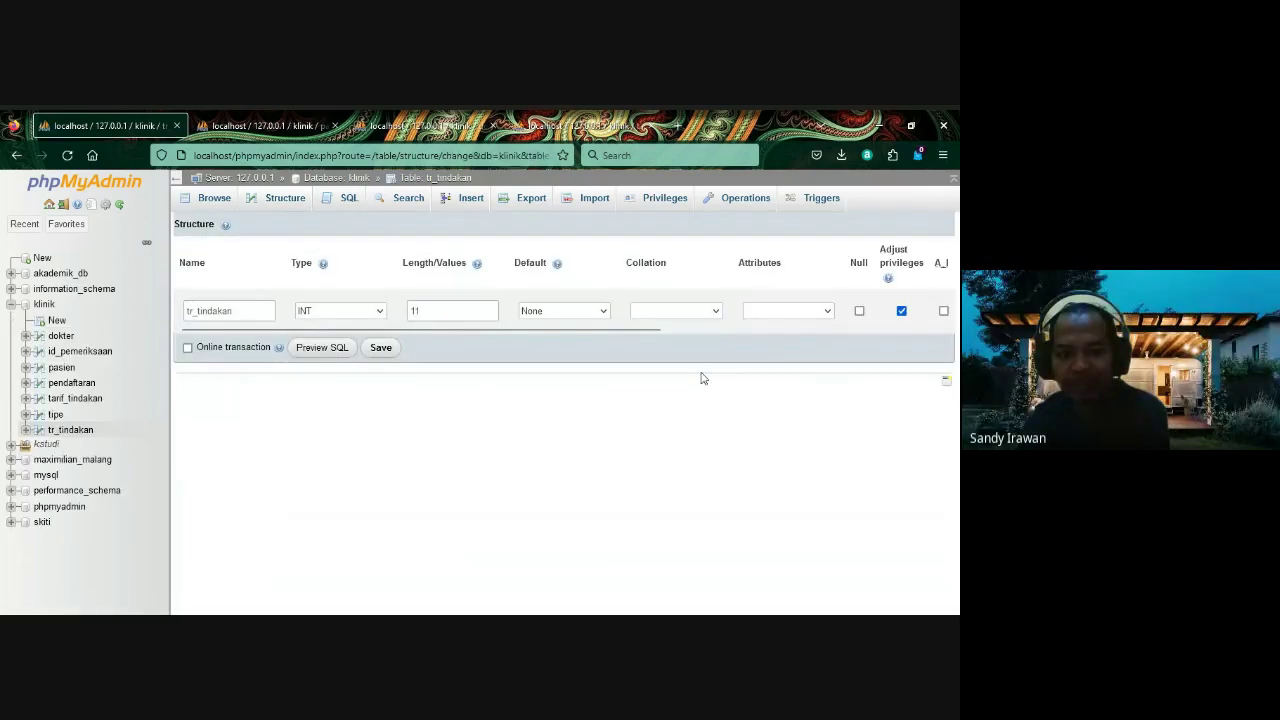
{"action": "left_click", "coordinate": [944, 311]}
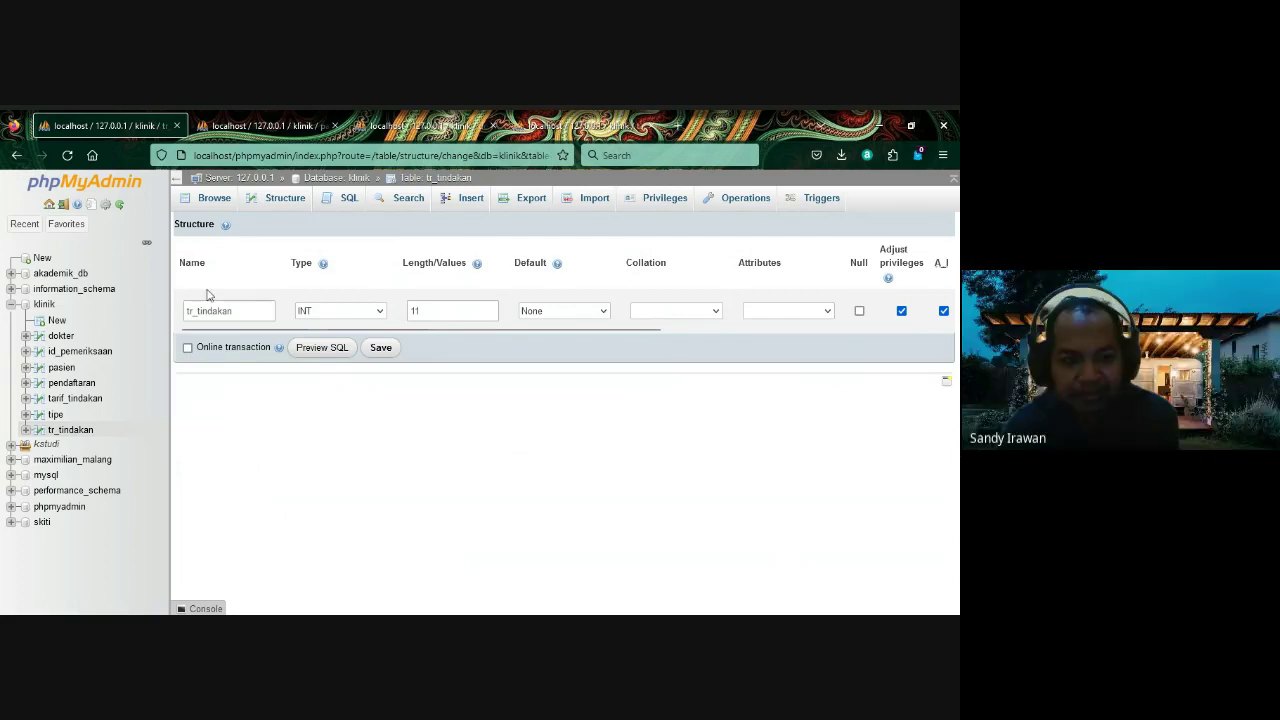
- Rename the tr_tindakan column to id_tr_tindakan, save the definition, and browse the table's records
{"action": "left_click", "coordinate": [185, 311]}
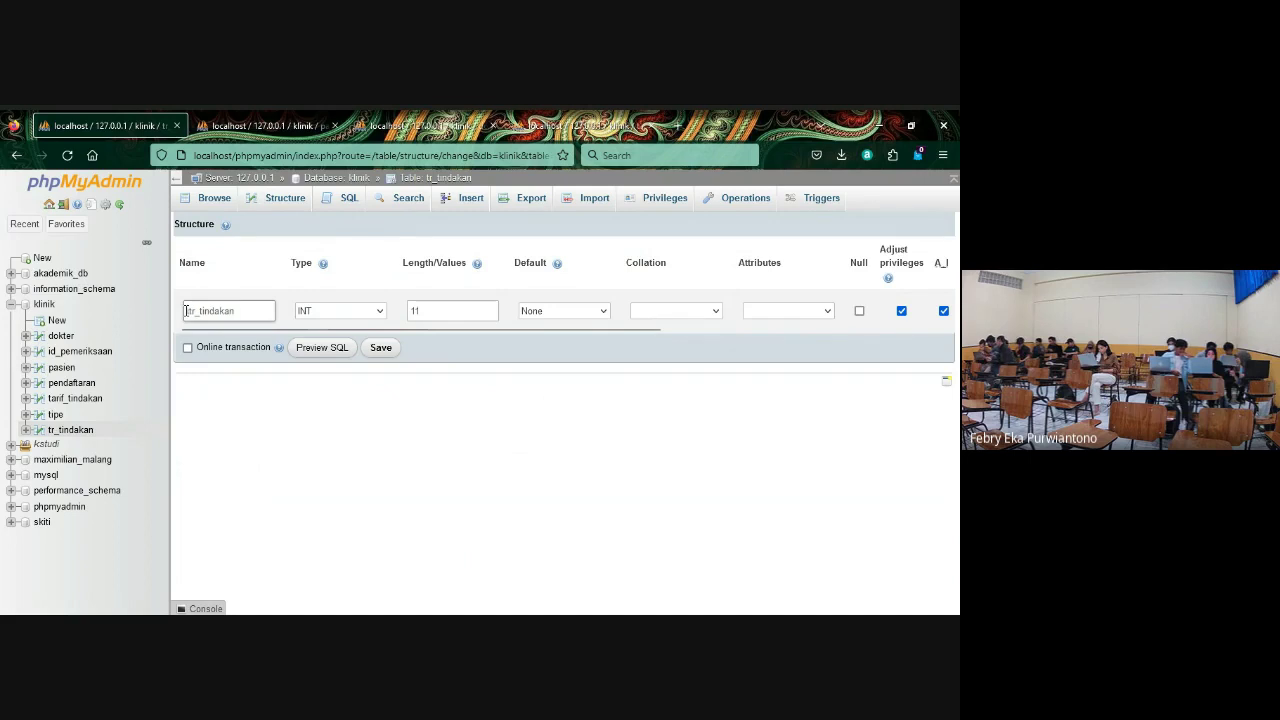
{"action": "type", "text": "id"}
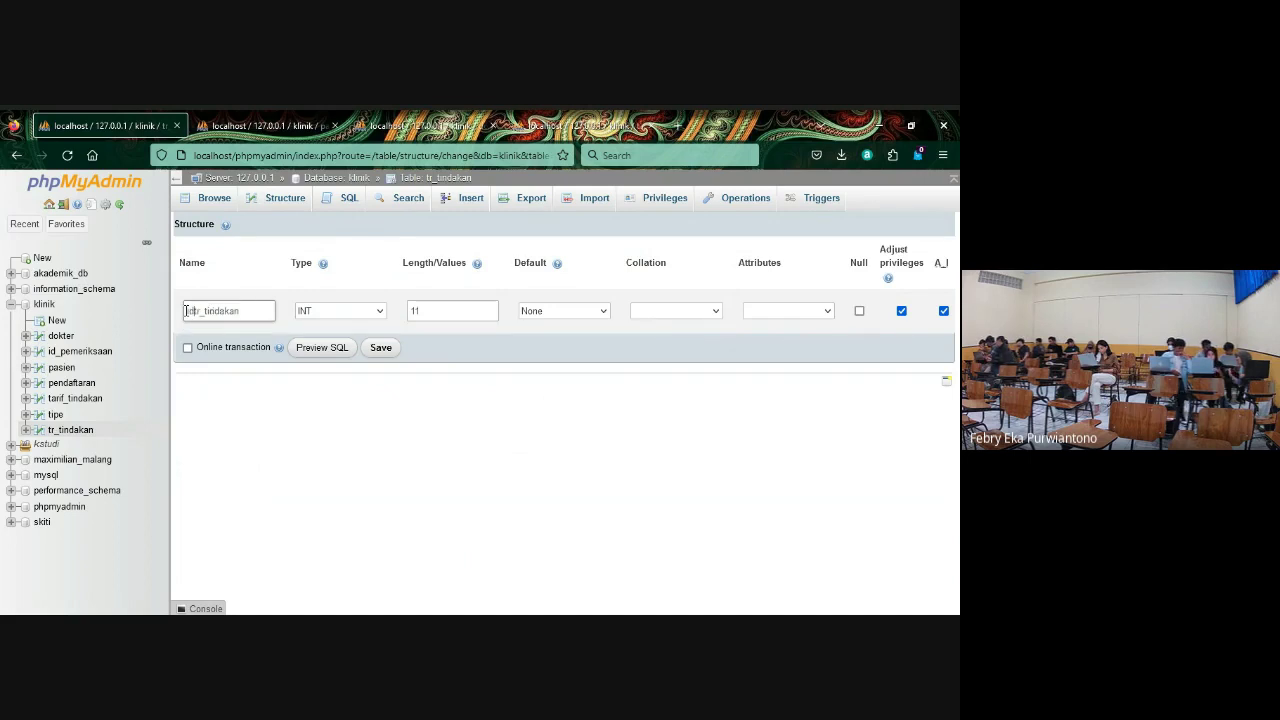
{"action": "type", "text": "_"}
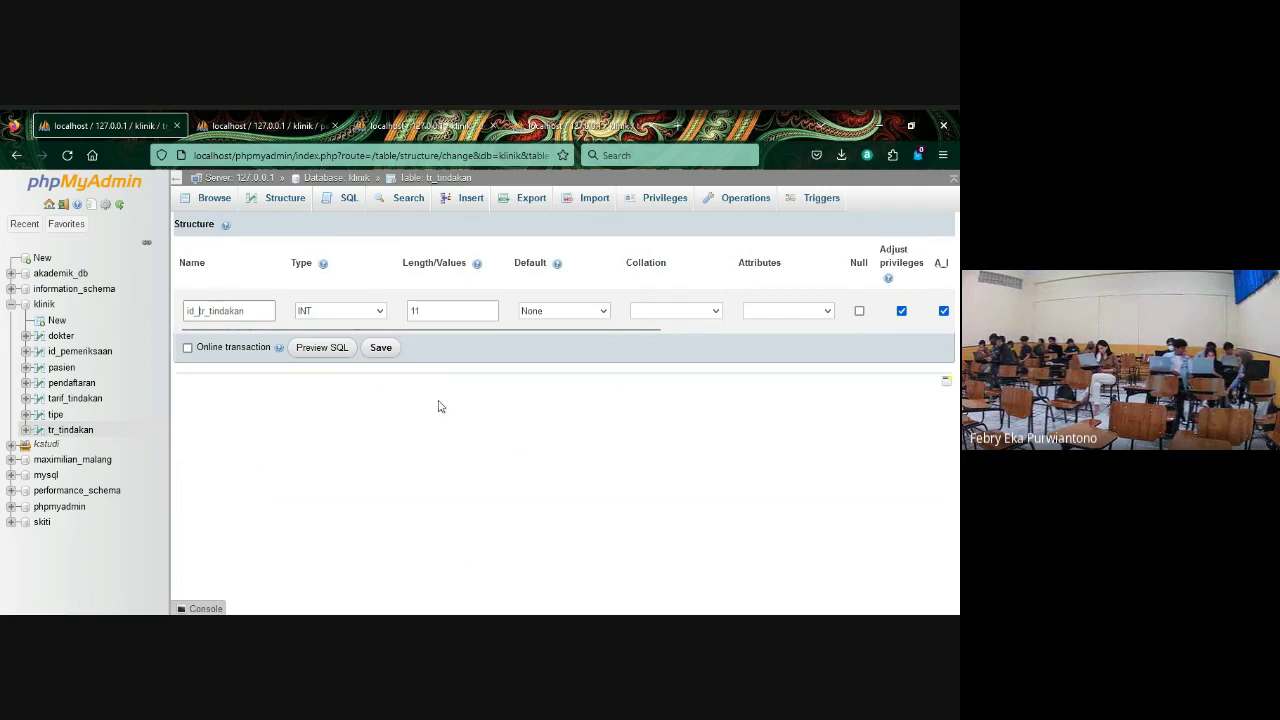
{"action": "left_click", "coordinate": [381, 358]}
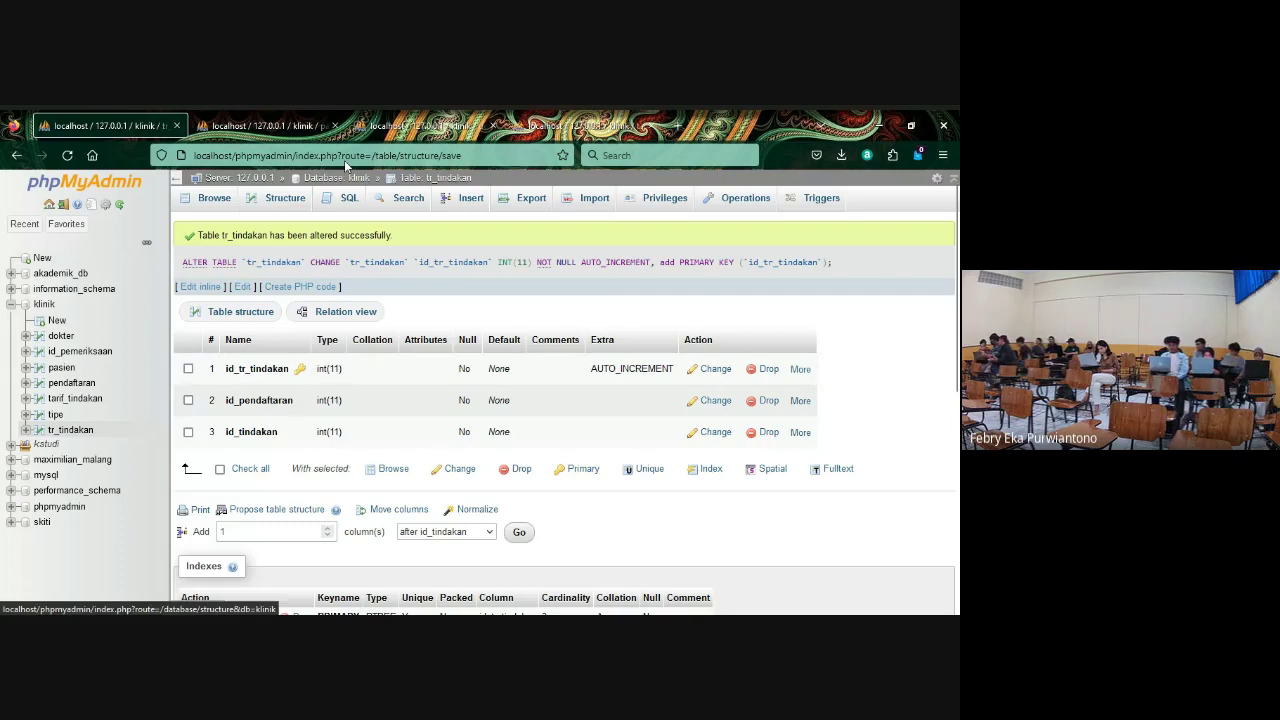
{"action": "left_click", "coordinate": [208, 199]}
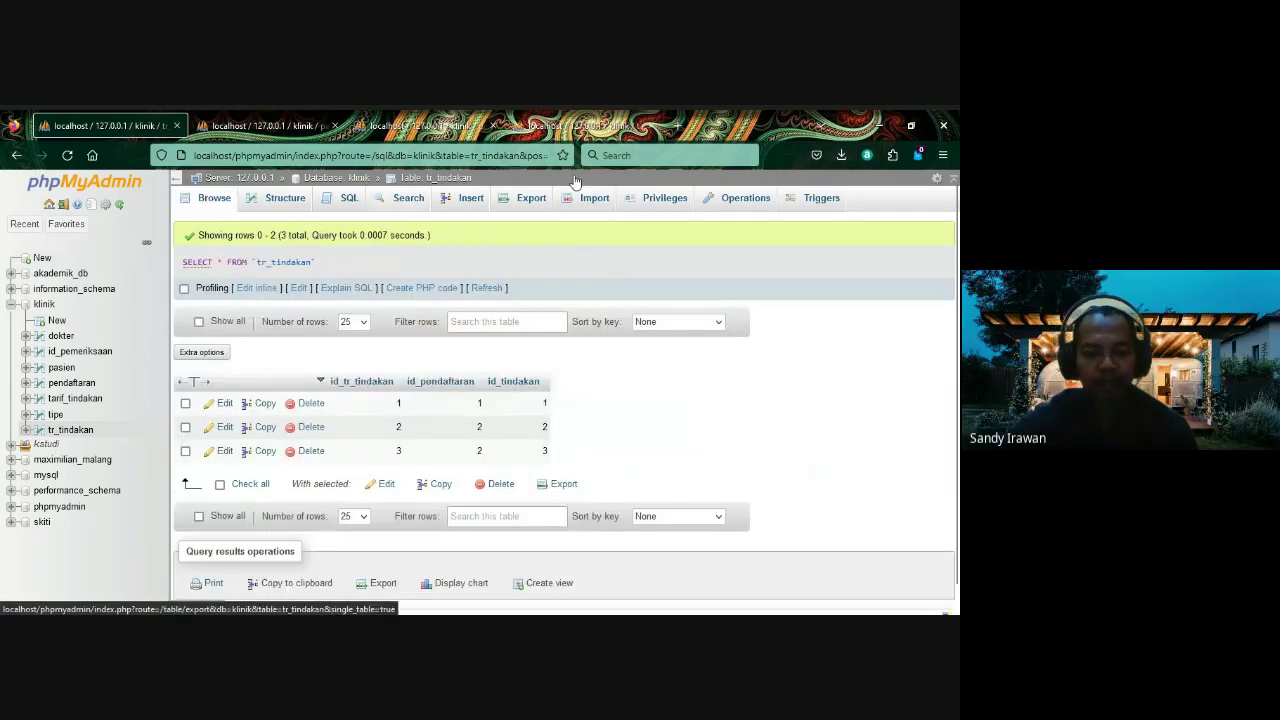
{"action": "scroll", "coordinate": [566, 394], "scroll_direction": "down", "scroll_amount": 1}
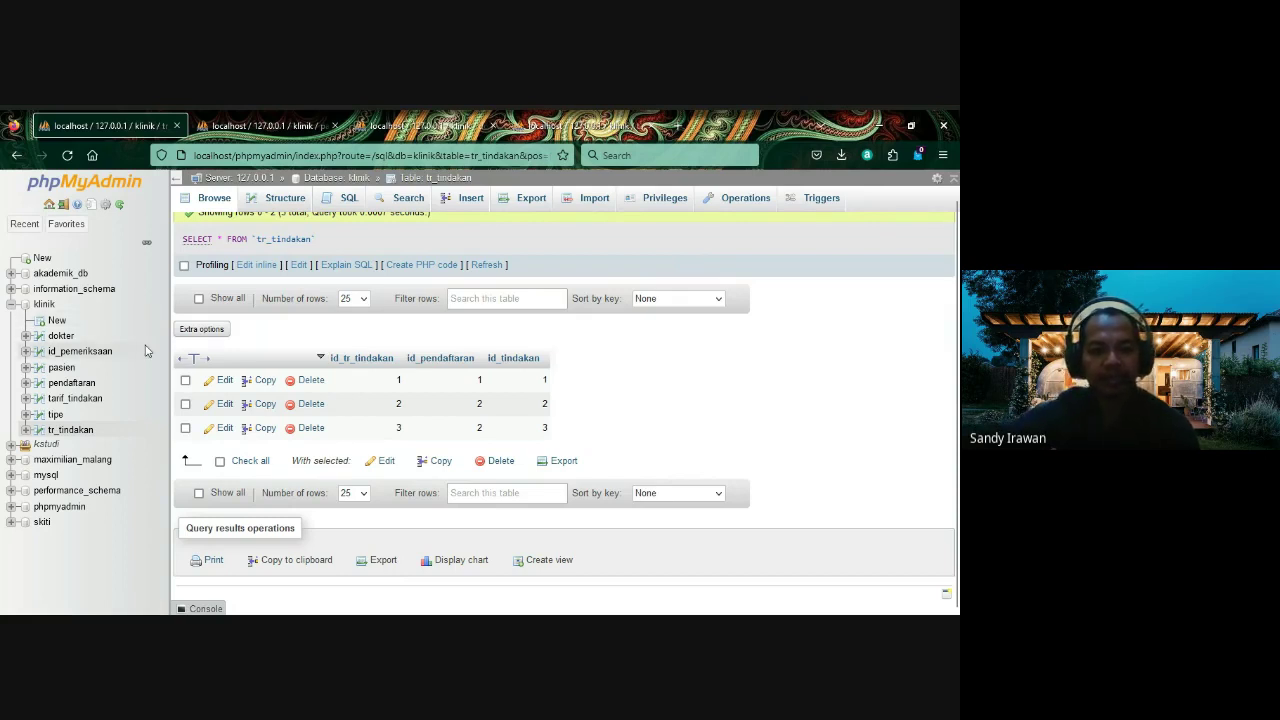
- Start a new table in the klinik database and name it bayar
{"action": "left_click", "coordinate": [56, 321]}
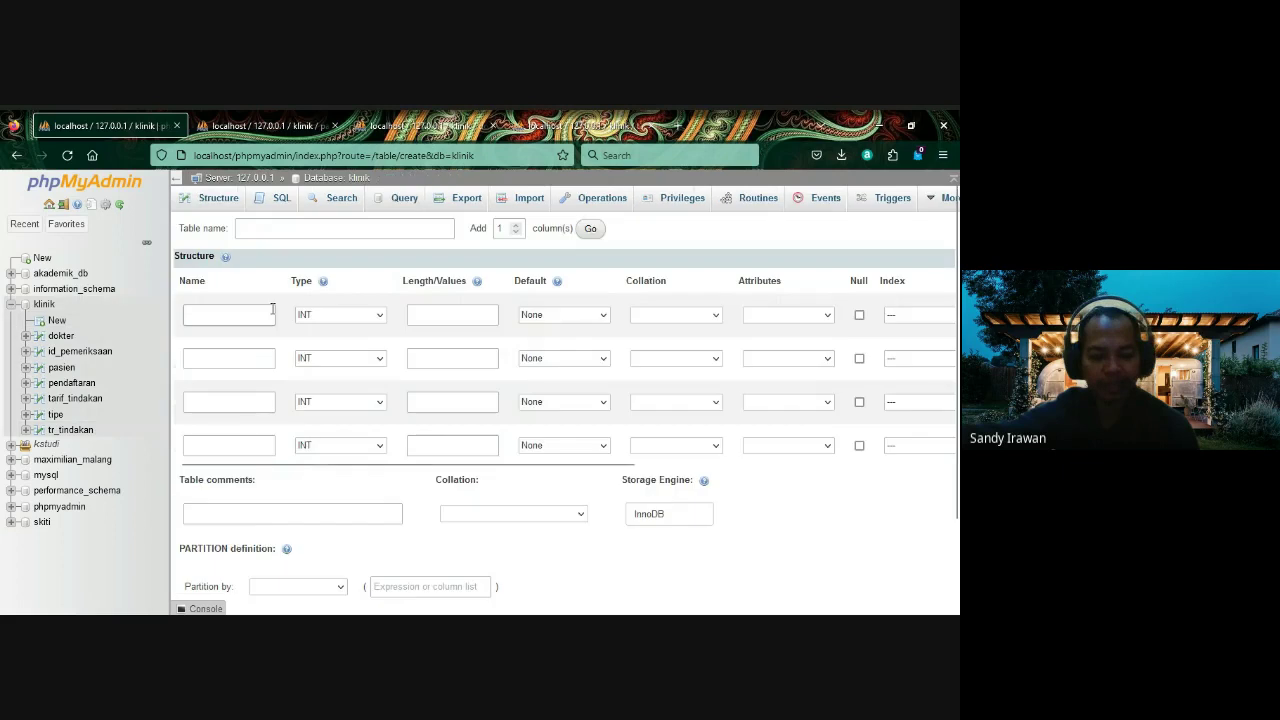
{"action": "left_click", "coordinate": [197, 321]}
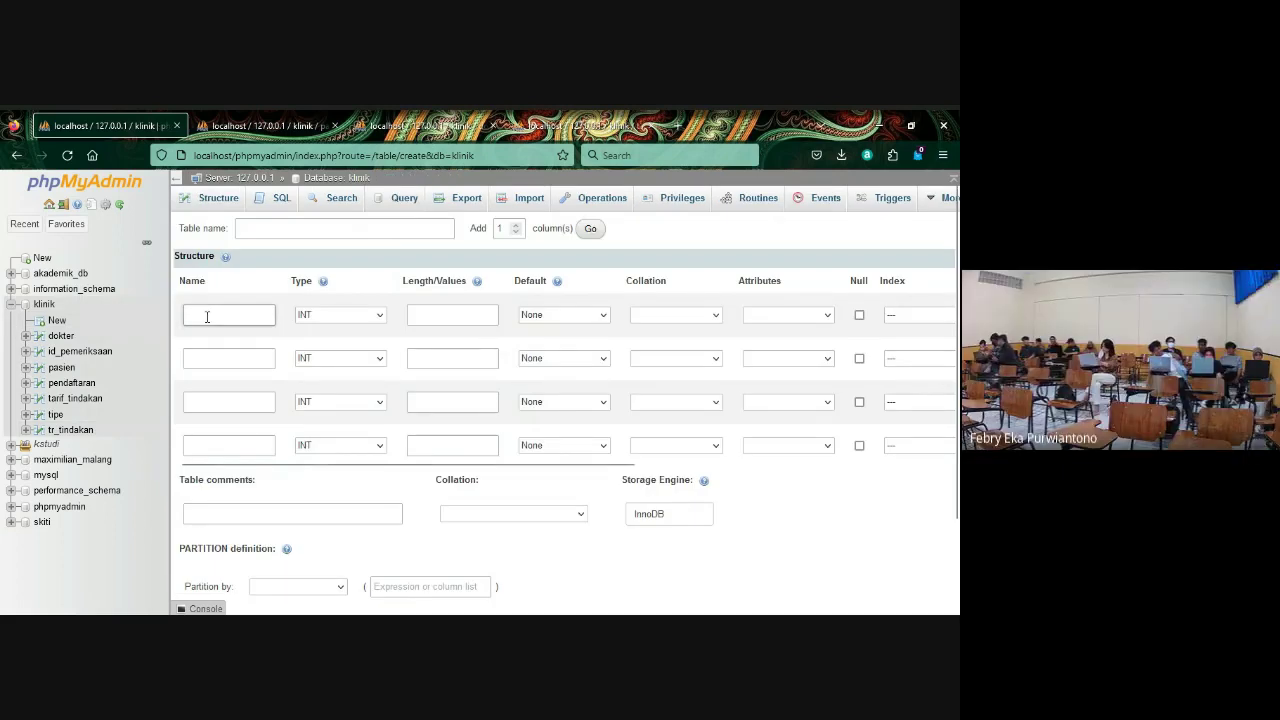
{"action": "left_click", "coordinate": [314, 230]}
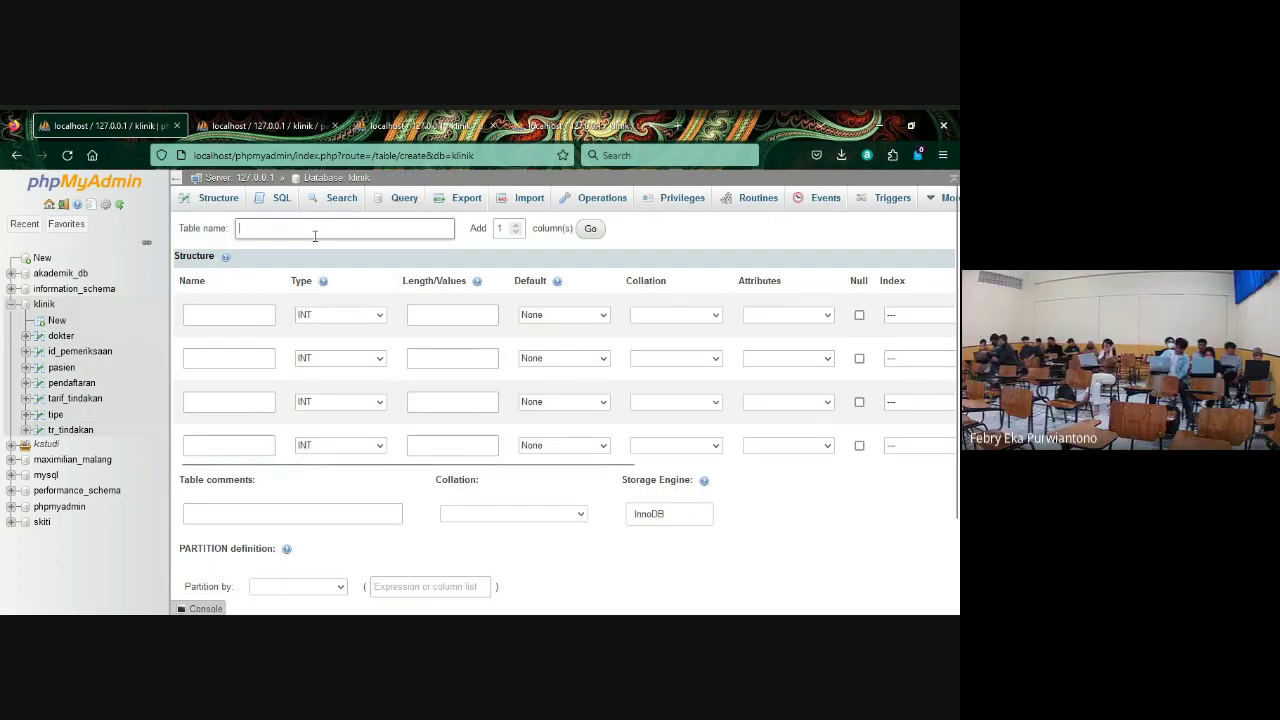
{"action": "left_click", "coordinate": [251, 316]}
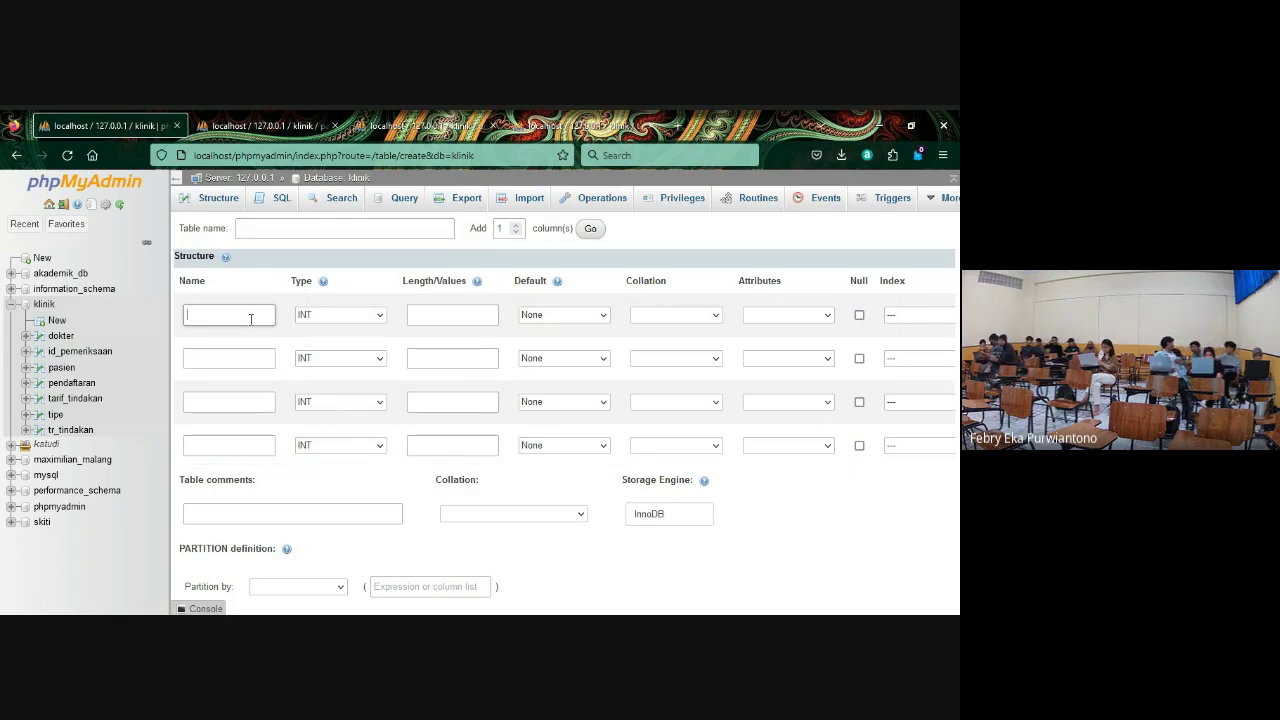
{"action": "left_click", "coordinate": [289, 230]}
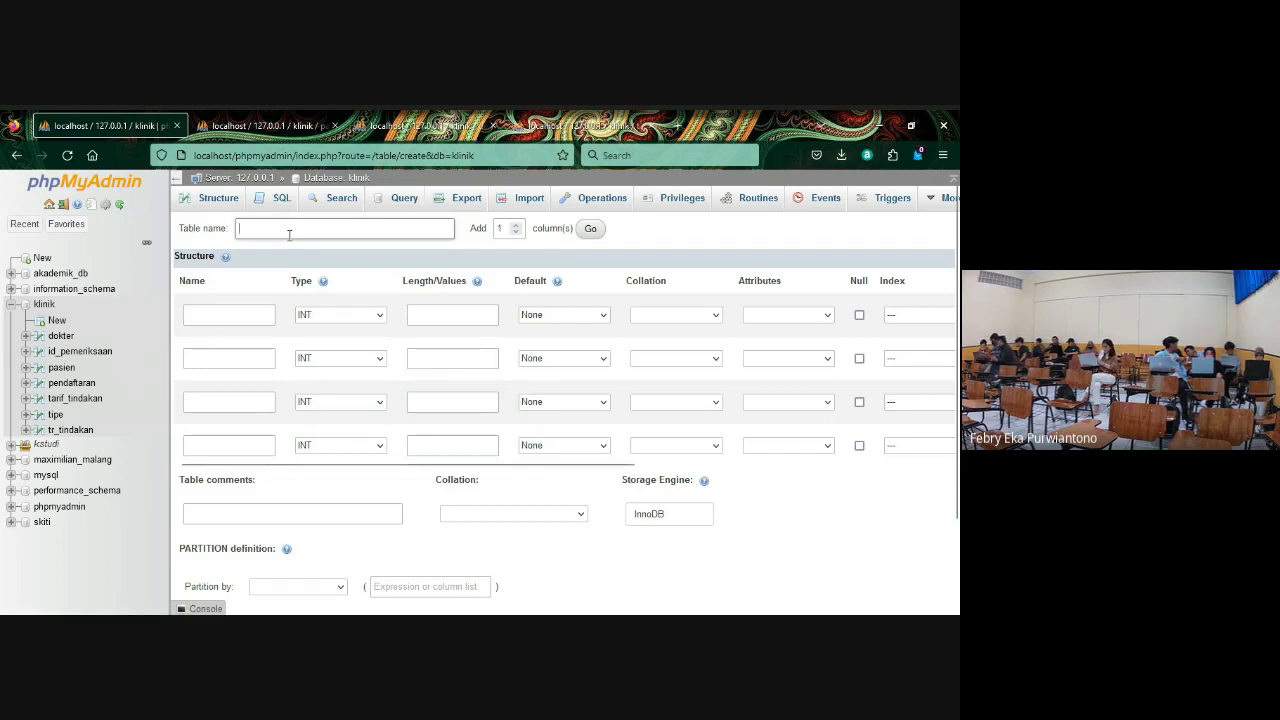
{"action": "type", "text": "tab"}
{"action": "key", "text": "BackSpace"}
{"action": "key", "text": "BackSpace"}
{"action": "key", "text": "BackSpace"}
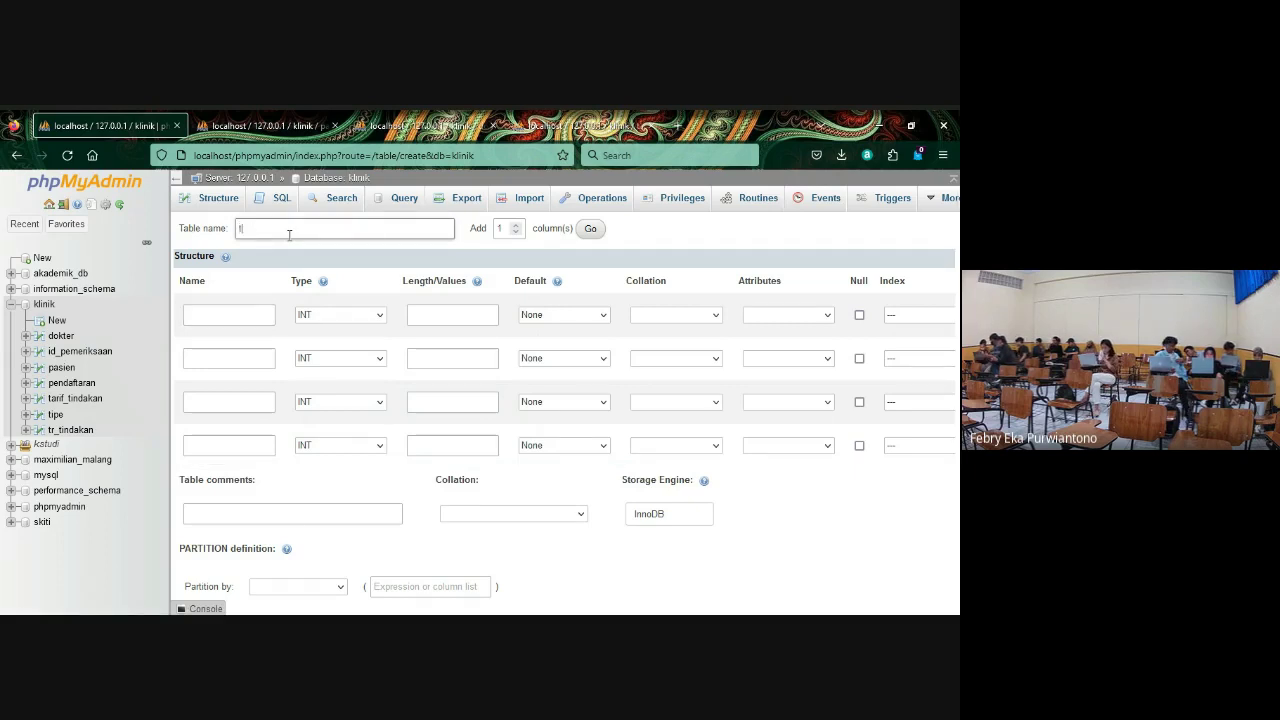
{"action": "type", "text": "ba"}
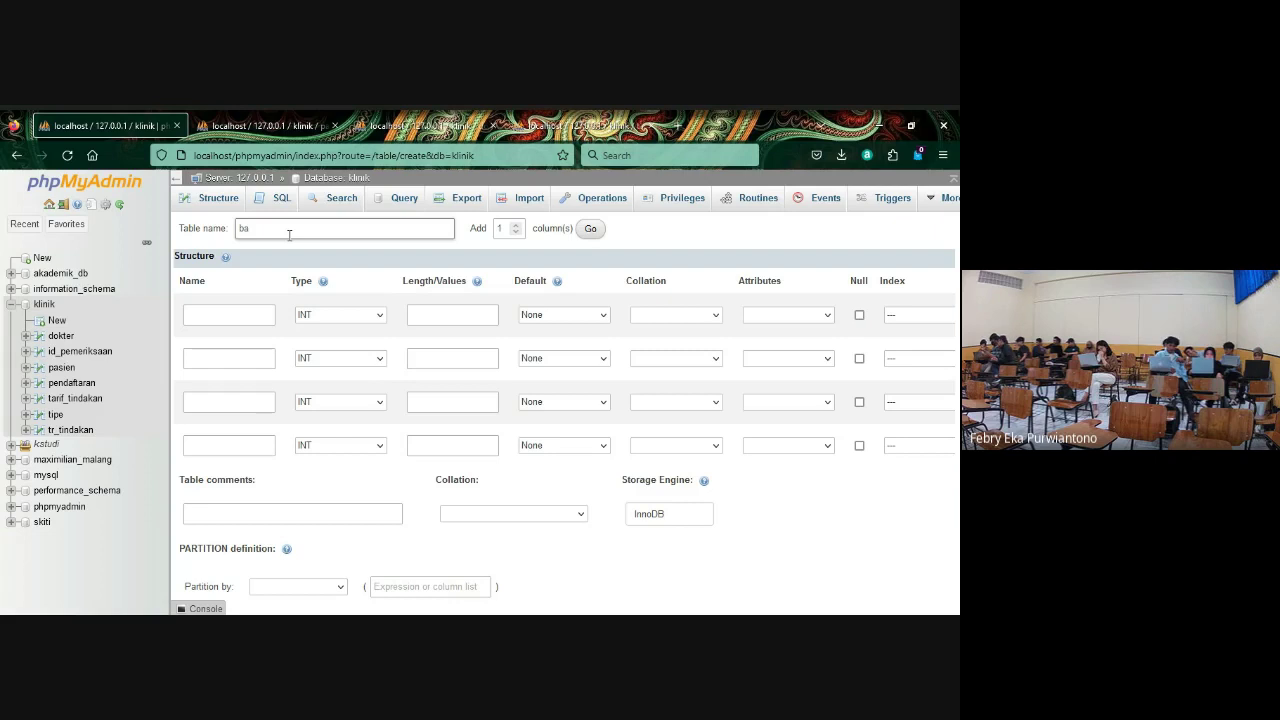
{"action": "type", "text": "yar"}
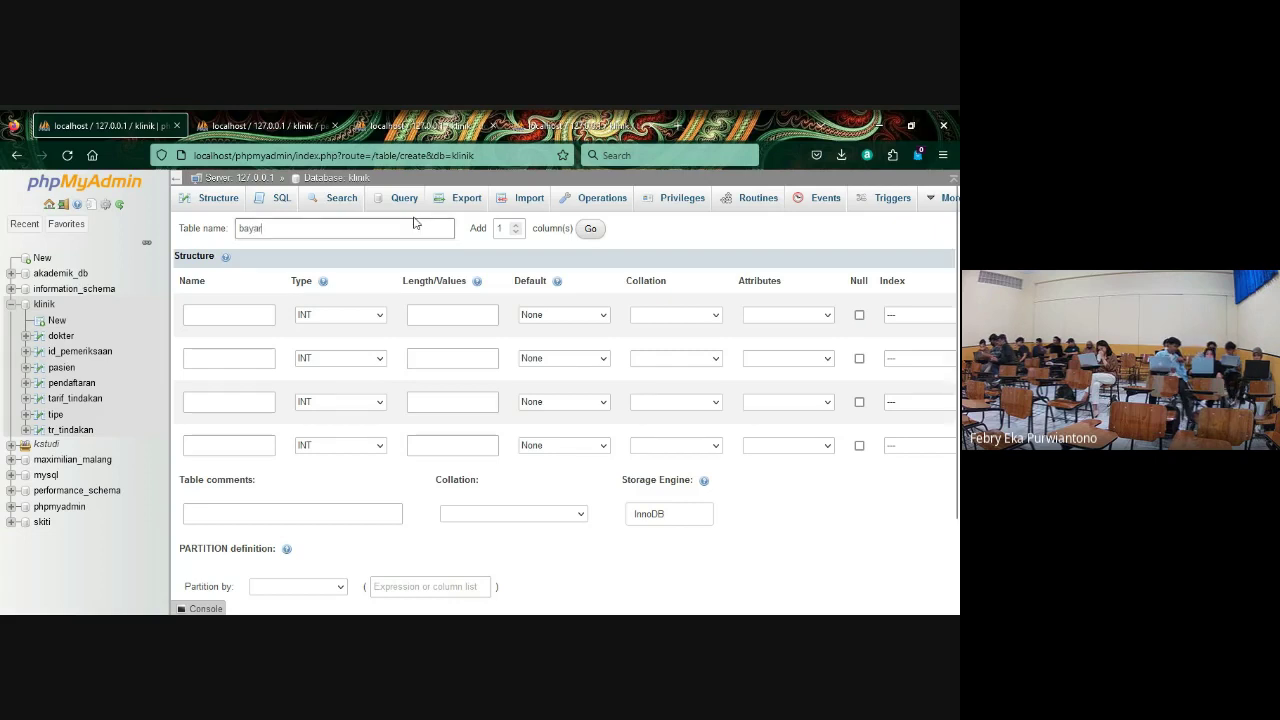
- Name the first two columns of the bayar table id_bayar and id_pendaftaran
{"action": "left_click", "coordinate": [255, 316]}
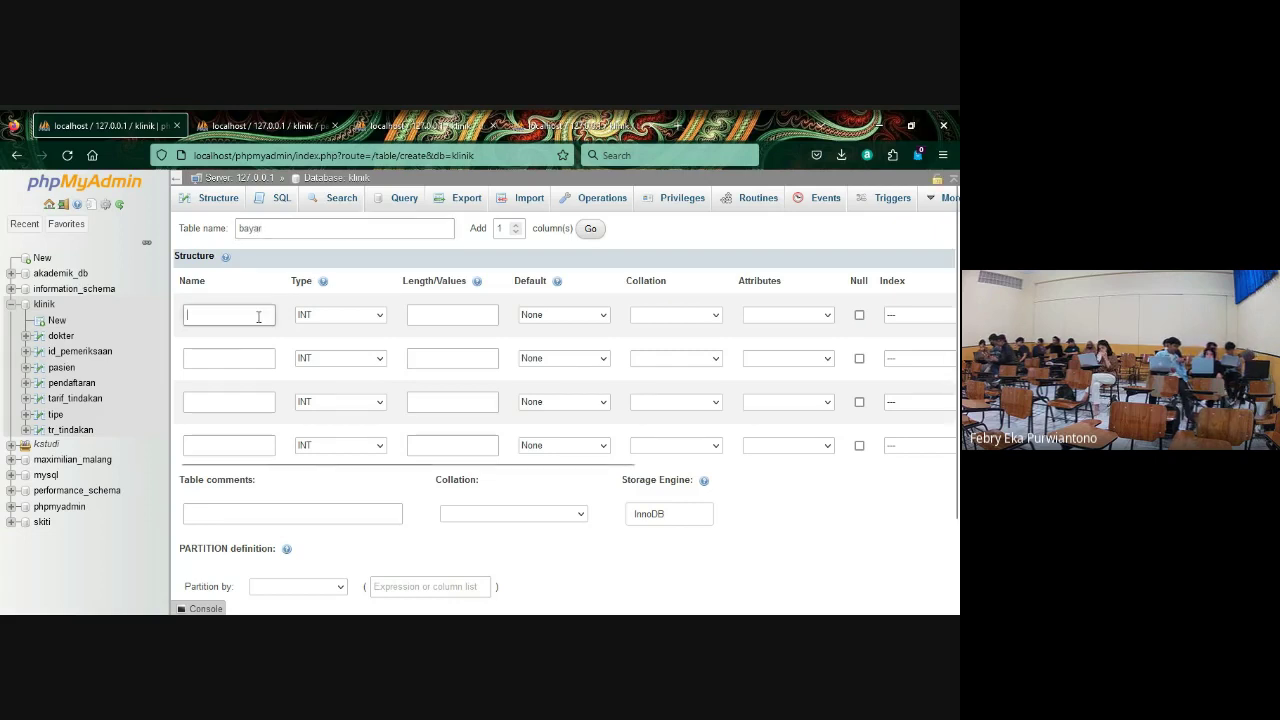
{"action": "type", "text": "id"}
{"action": "type", "text": "Z_"}
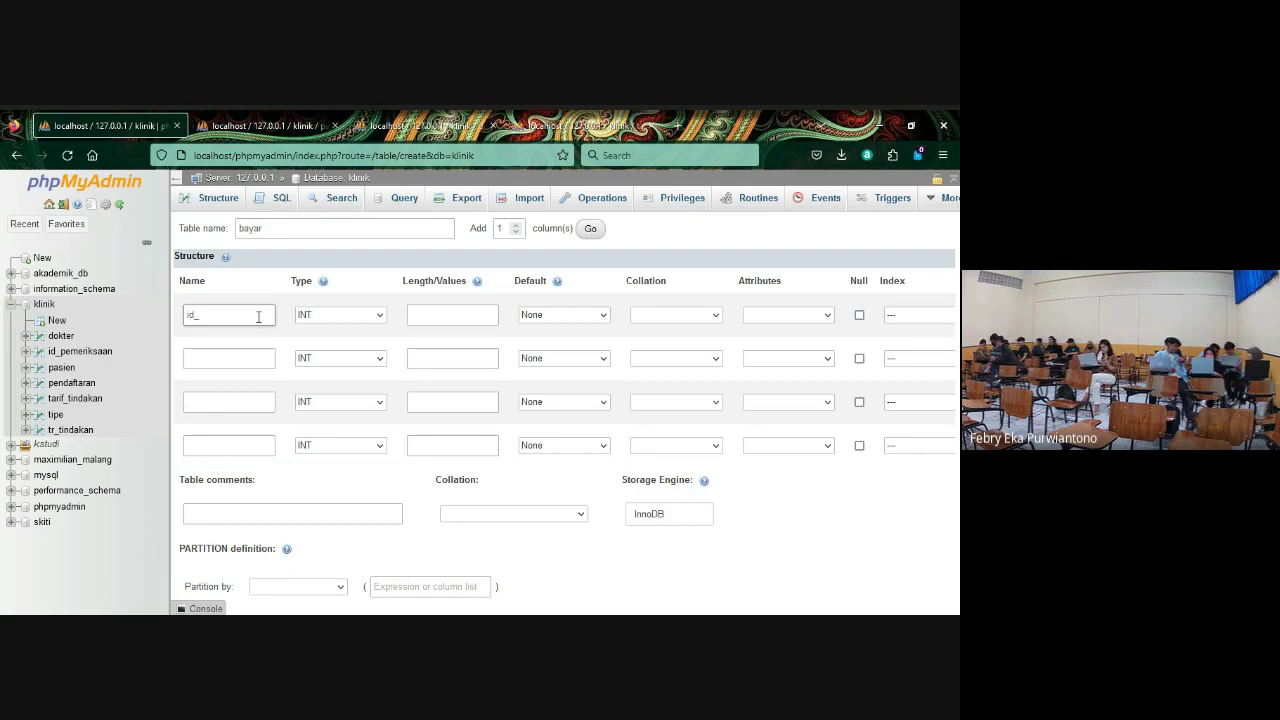
{"action": "type", "text": "bayar"}
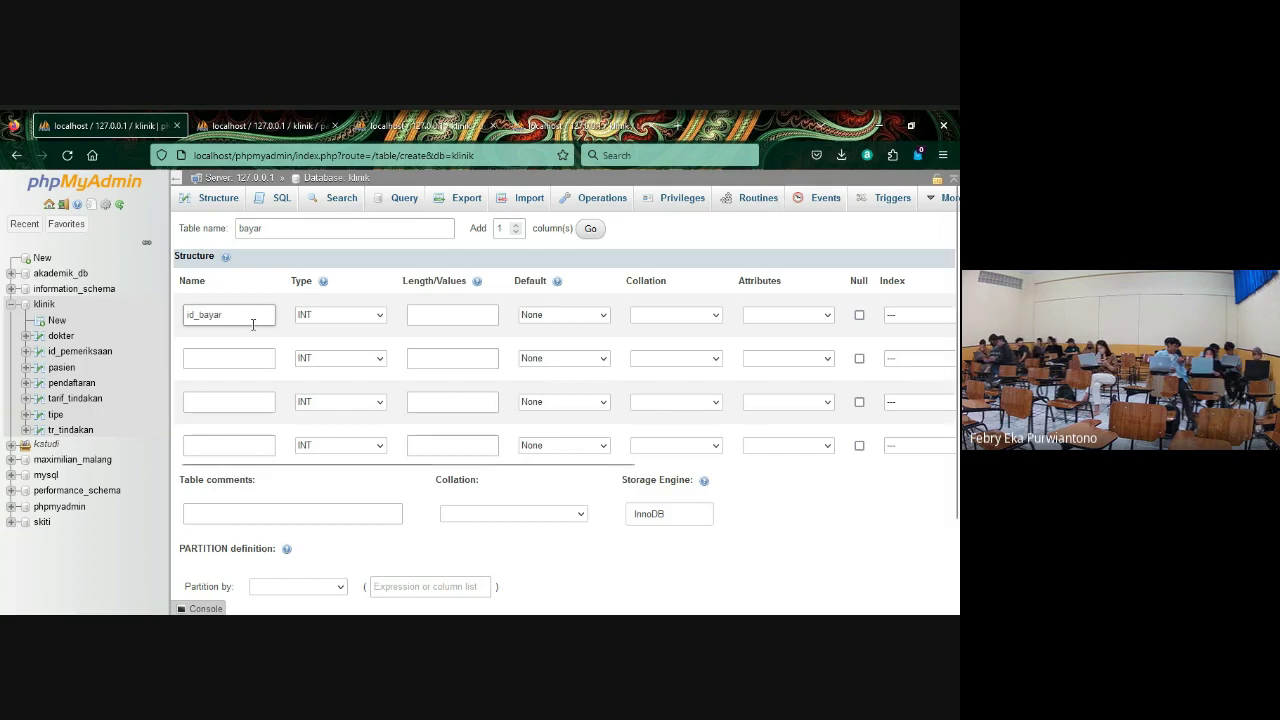
{"action": "left_click", "coordinate": [237, 359]}
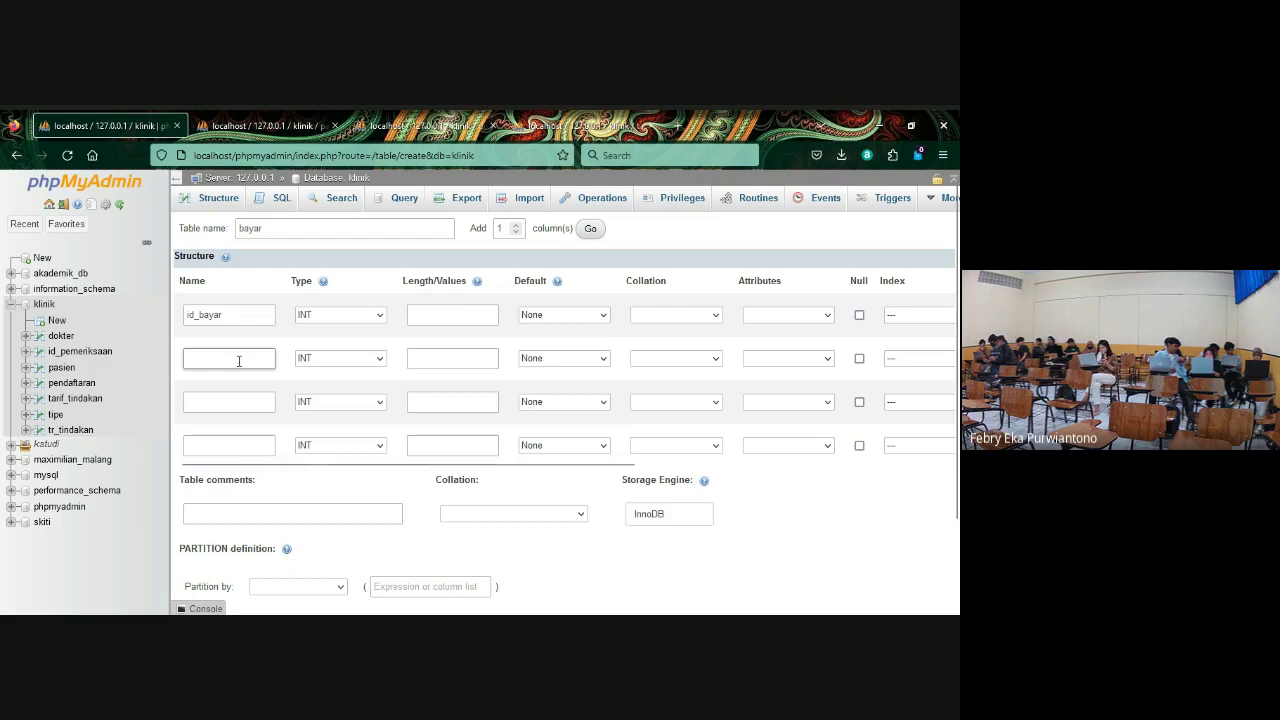
{"action": "type", "text": "id"}
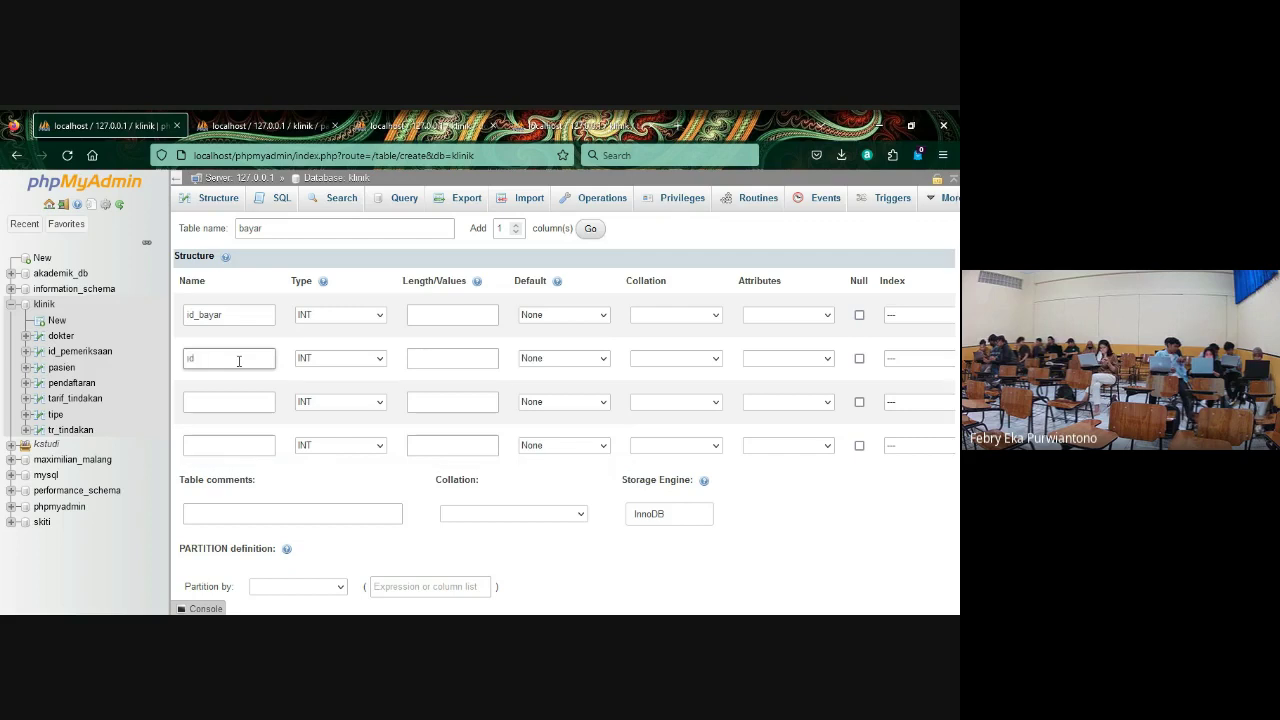
{"action": "type", "text": "_pendaftaran"}
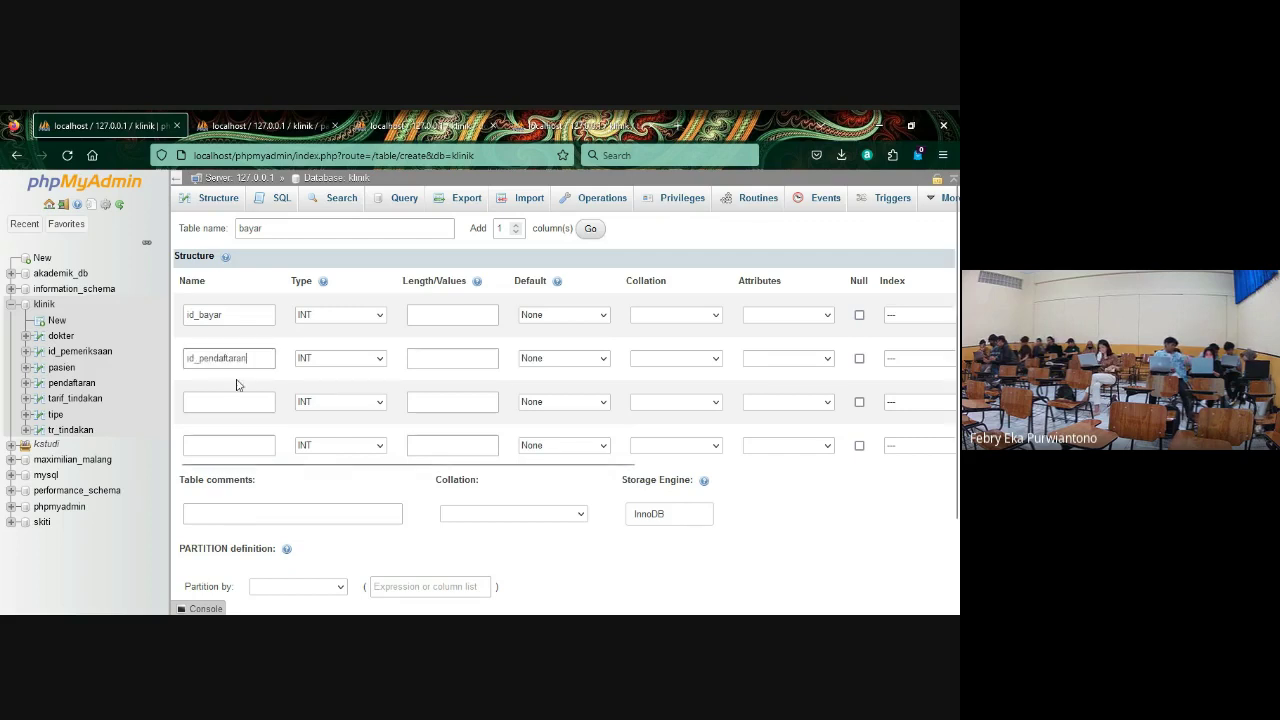
- Name the third and fourth columns of the bayar table cara_bayar and nominal
{"action": "left_click", "coordinate": [229, 402]}
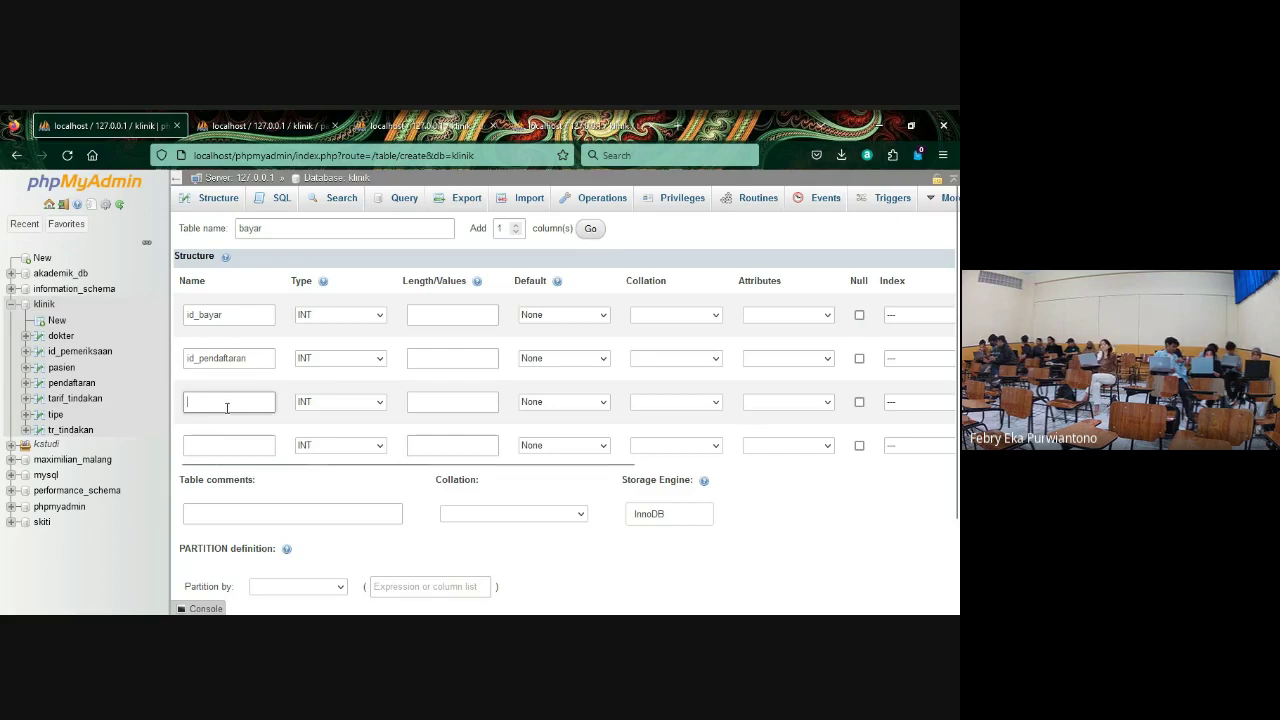
{"action": "type", "text": "cara"}
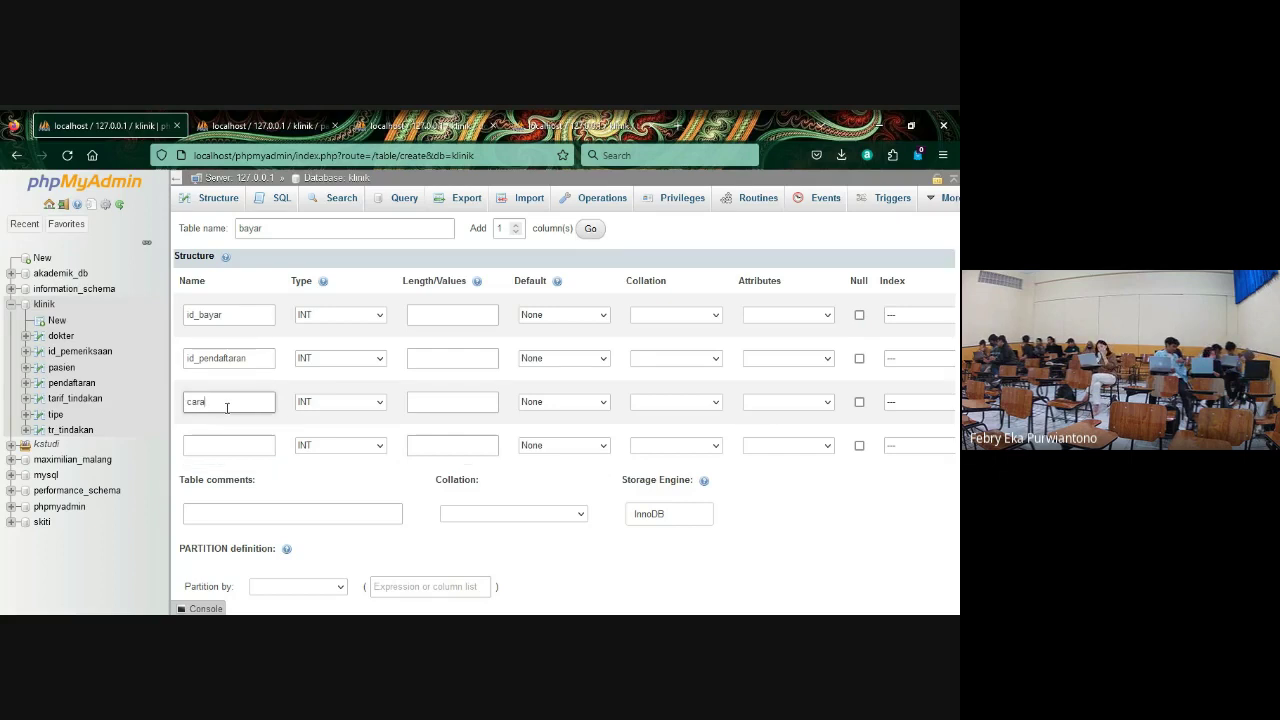
{"action": "type", "text": "_ba"}
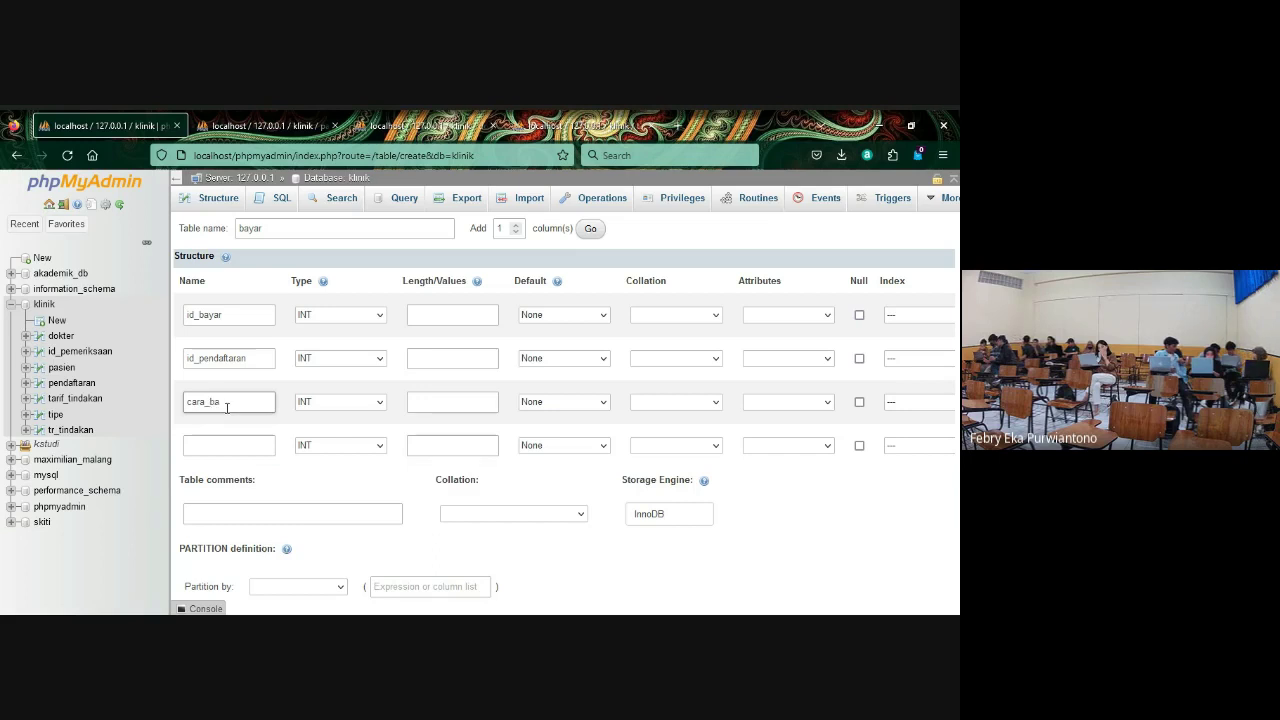
{"action": "type", "text": "yar"}
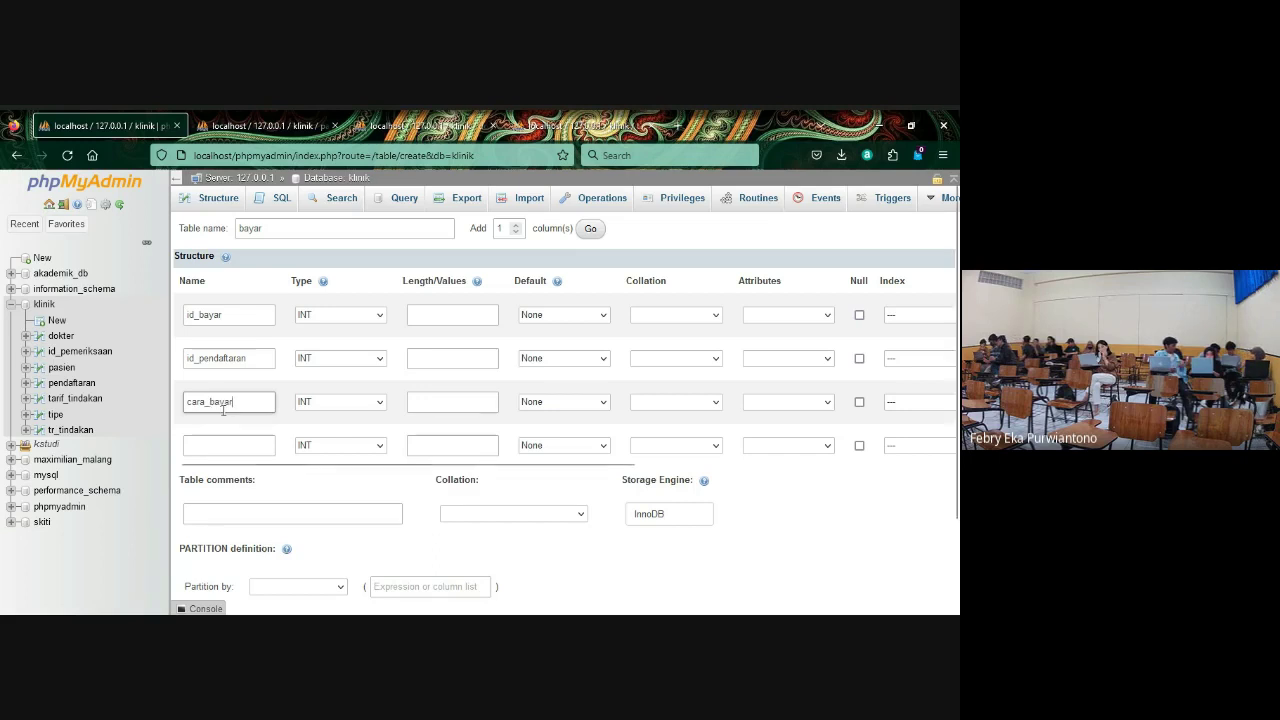
{"action": "left_click", "coordinate": [214, 448]}
{"action": "type", "text": "nom"}
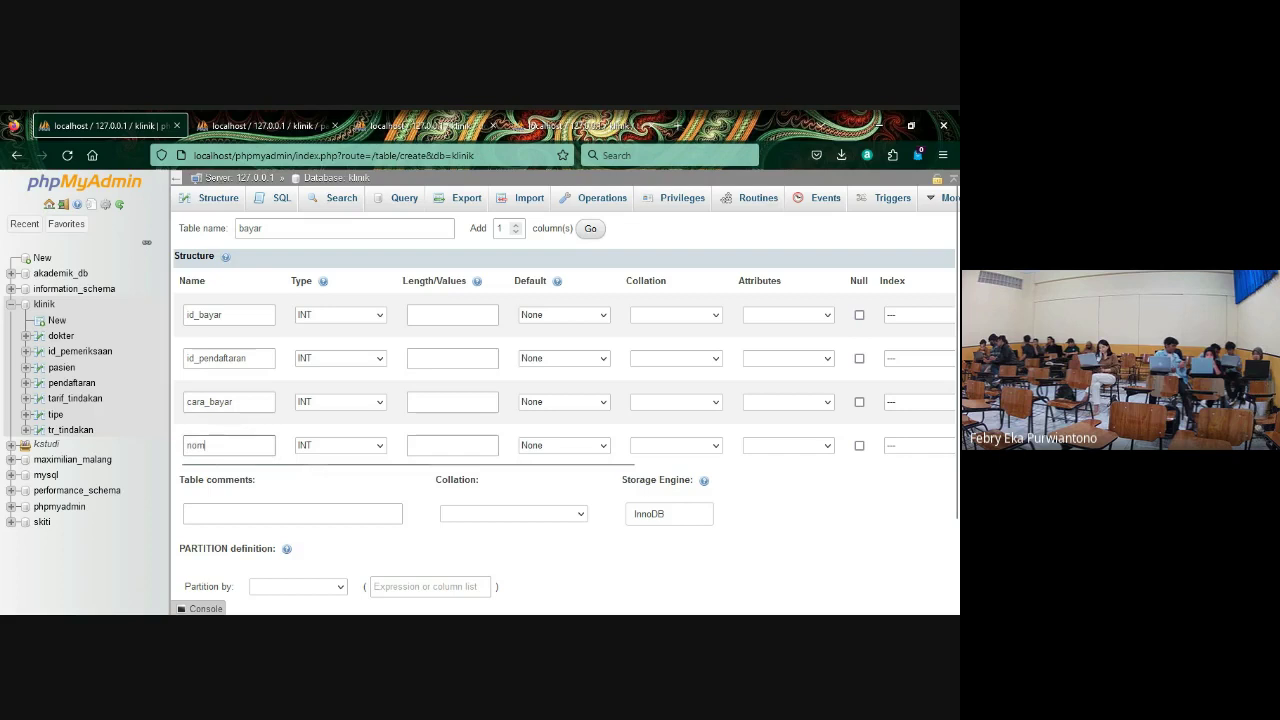
{"action": "type", "text": "inal"}
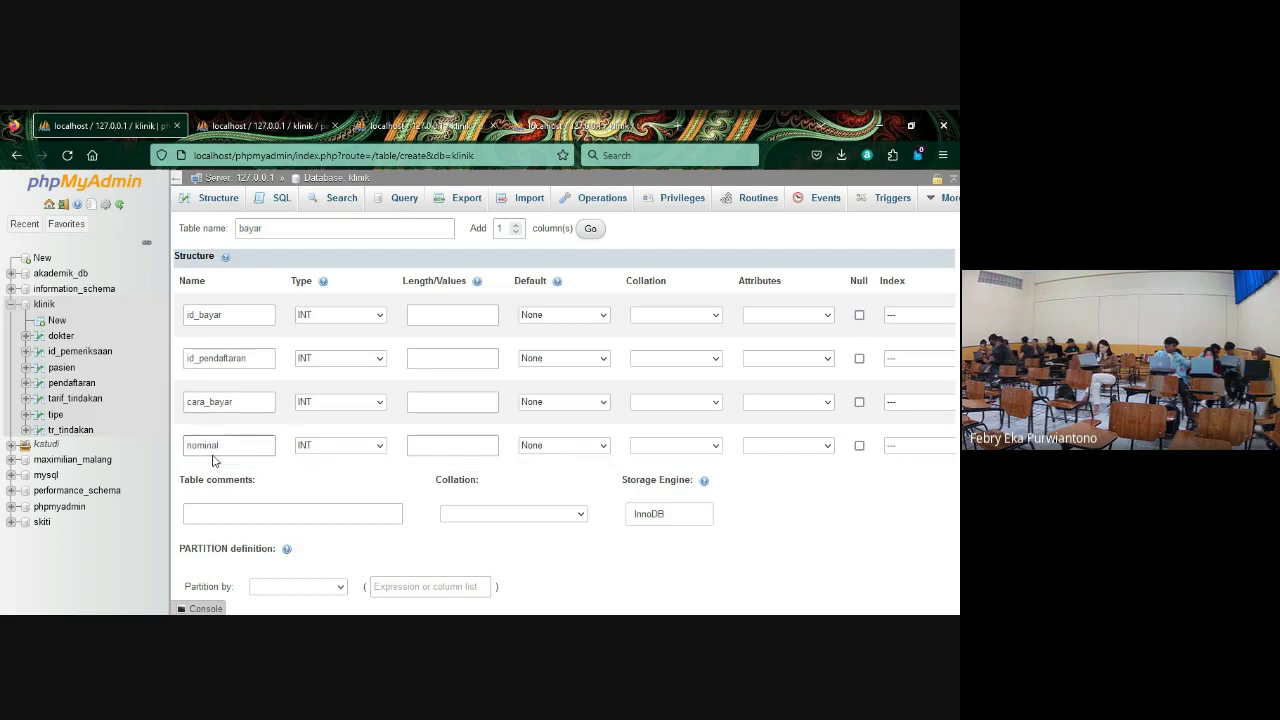
- Set the cara_bayar column's type to VARCHAR with a length of 20
{"action": "left_click", "coordinate": [416, 350]}
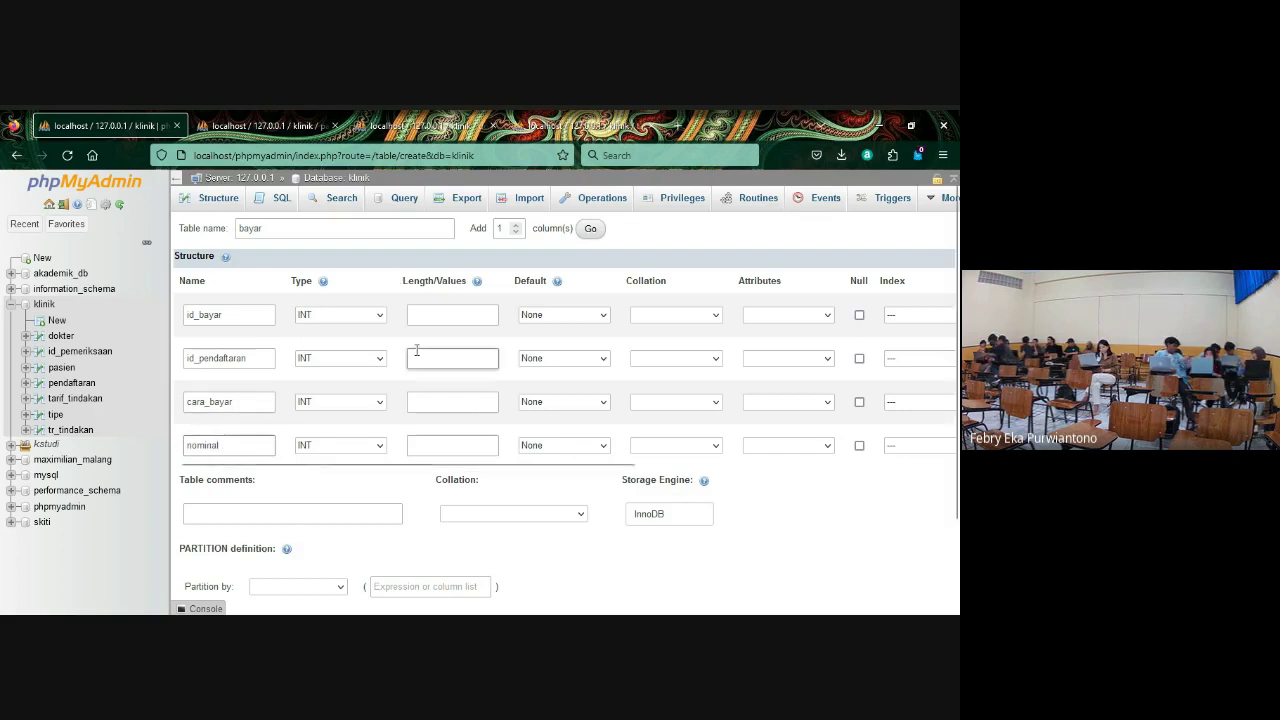
{"action": "left_click", "coordinate": [378, 403]}
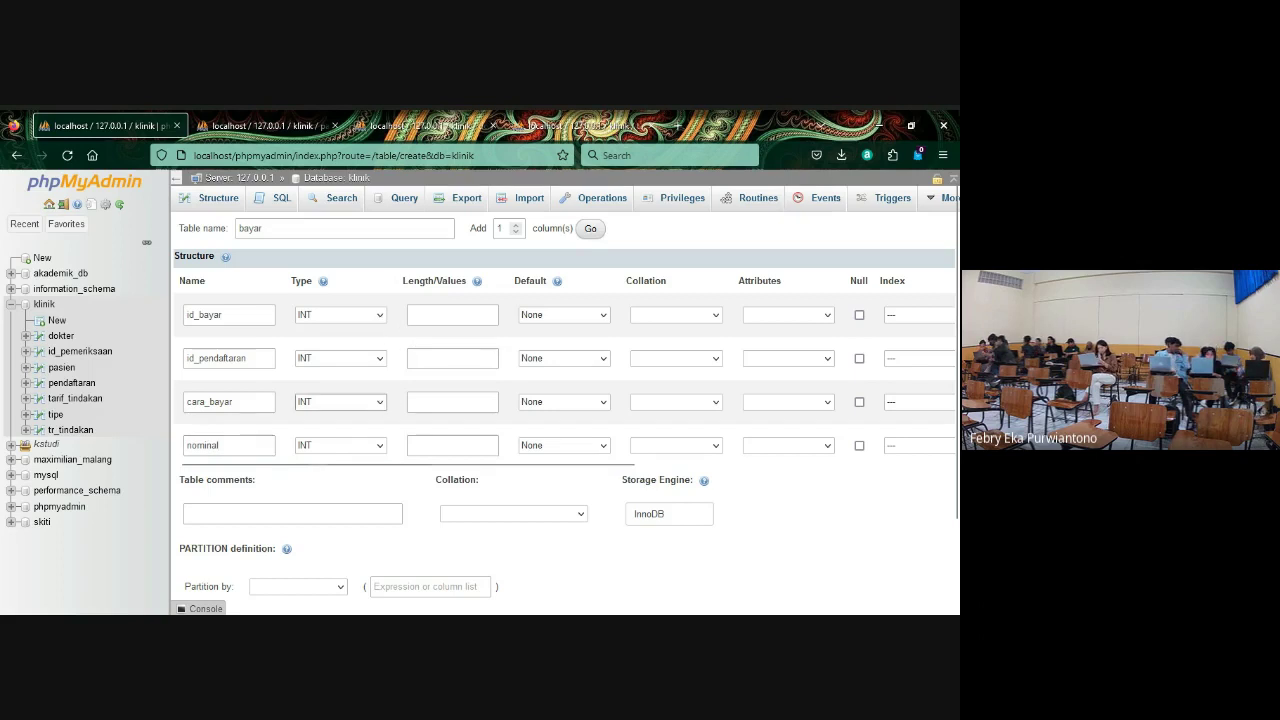
{"action": "key", "text": "Down"}
{"action": "key", "text": "Return"}
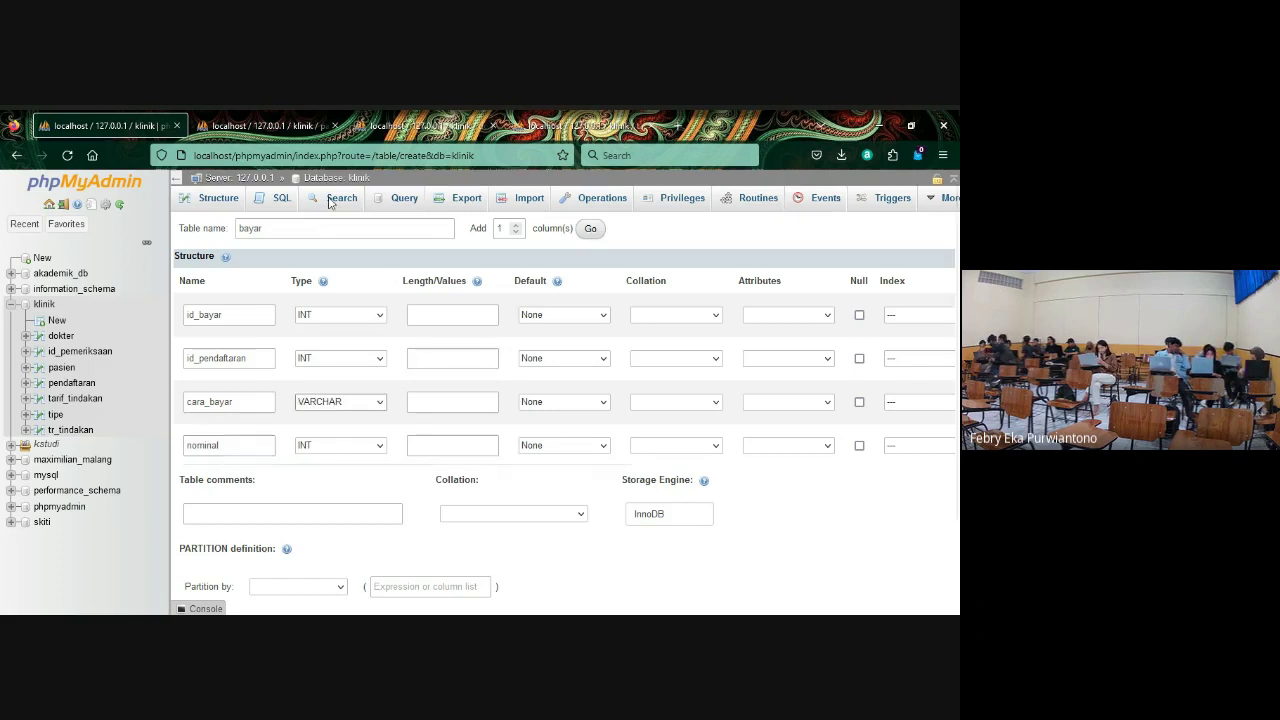
{"action": "left_click", "coordinate": [459, 401]}
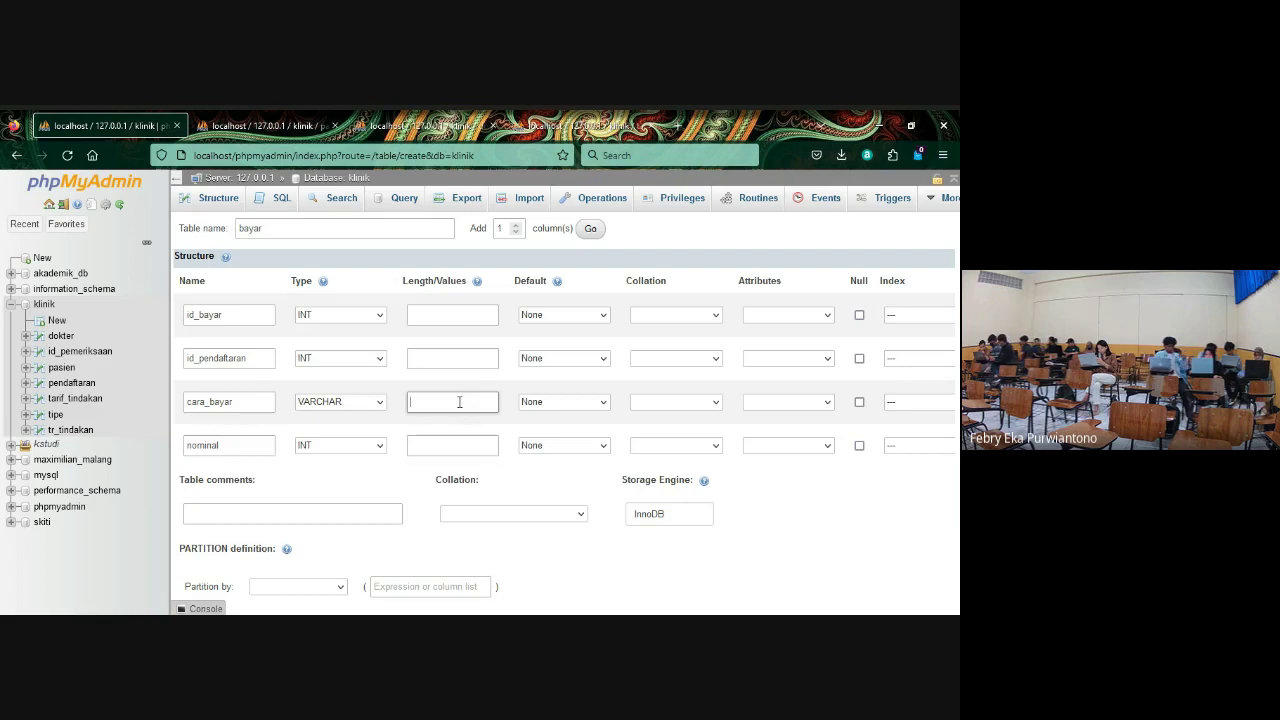
{"action": "type", "text": "2"}
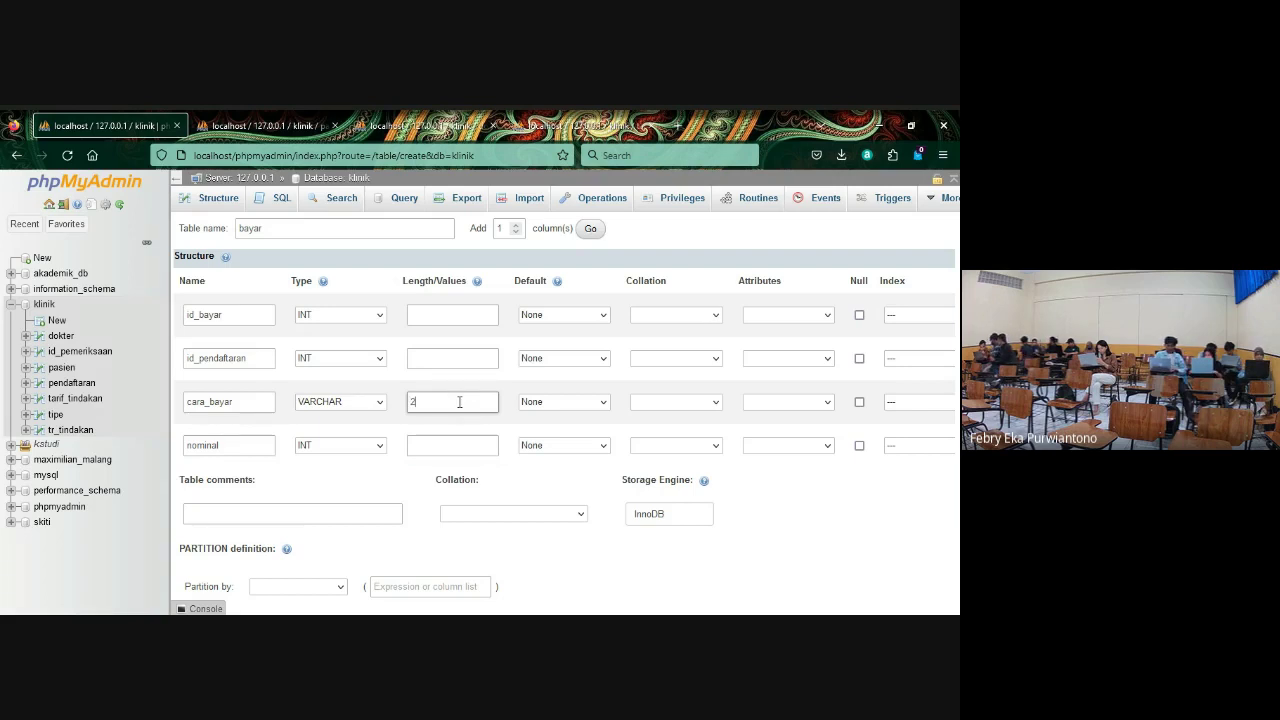
{"action": "type", "text": "0"}
{"action": "left_click", "coordinate": [443, 447]}
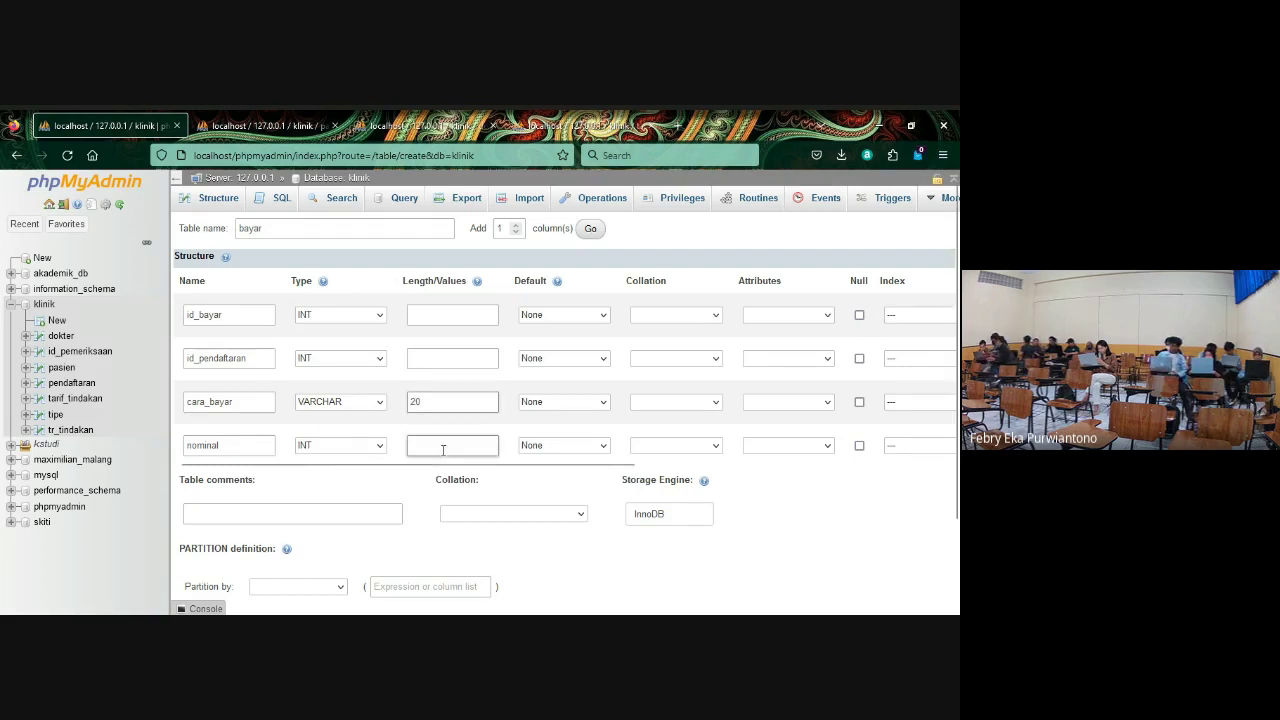
{"action": "left_click", "coordinate": [448, 405]}
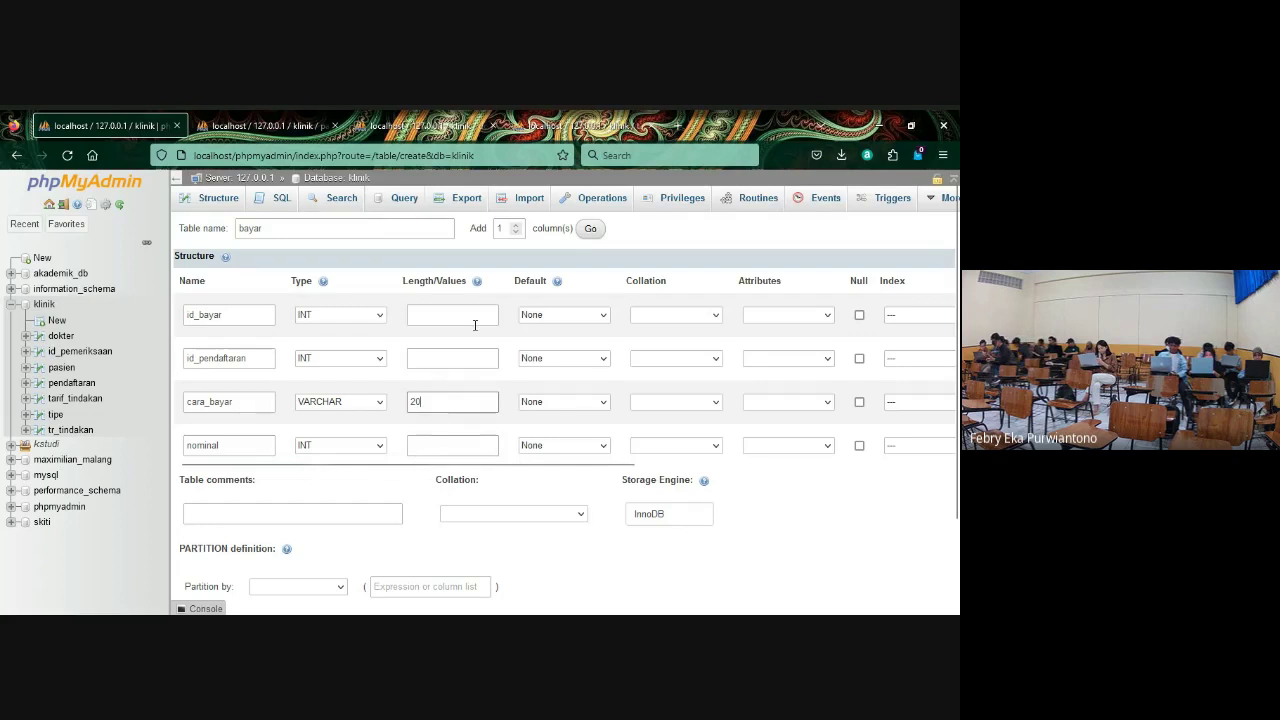
- Add 25 blank column rows to the bayar table definition
{"action": "left_click", "coordinate": [516, 225]}
{"action": "left_click", "coordinate": [516, 225]}
{"action": "left_click", "coordinate": [516, 225]}
{"action": "left_click", "coordinate": [516, 226]}
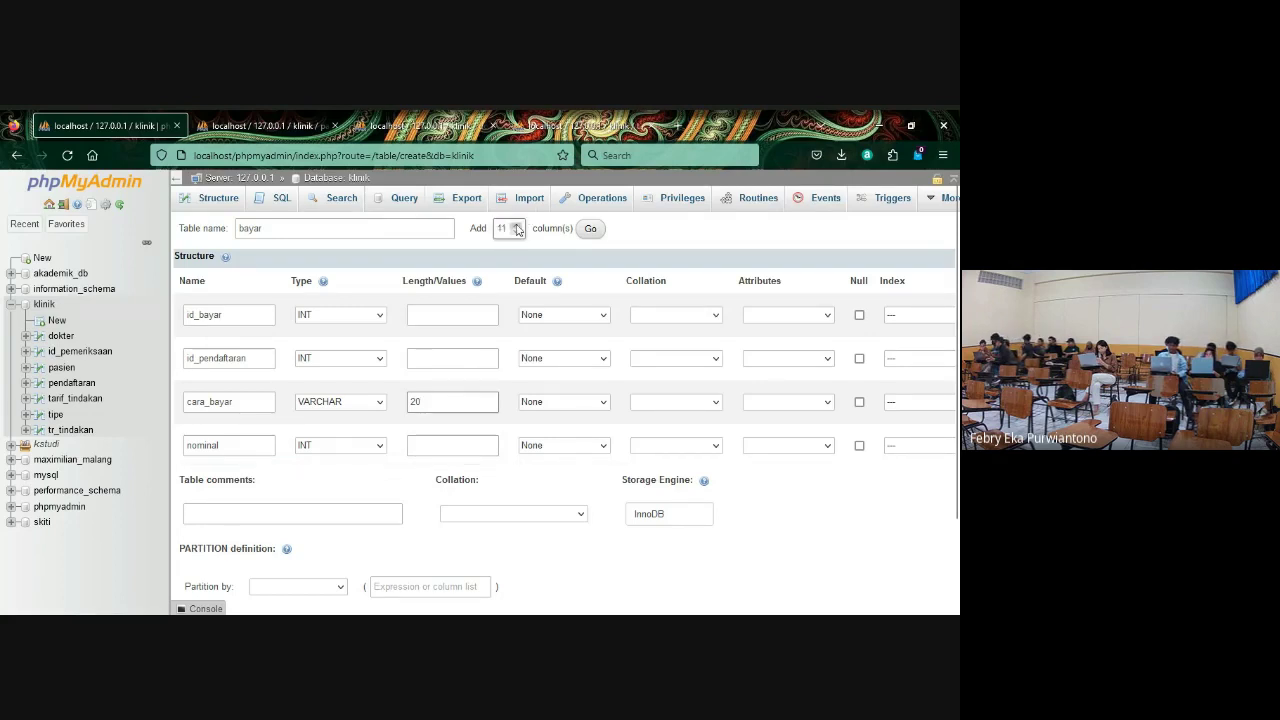
{"action": "left_click", "coordinate": [516, 226]}
{"action": "left_click", "coordinate": [516, 226]}
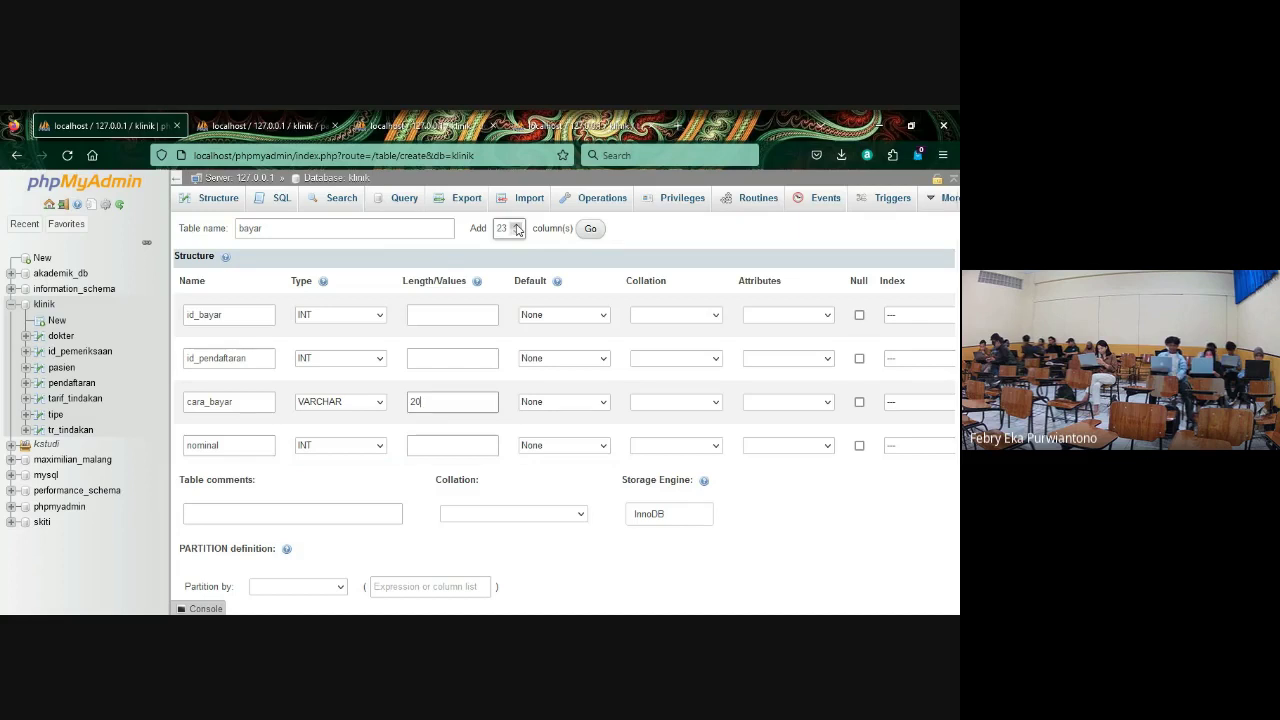
{"action": "left_click", "coordinate": [516, 226]}
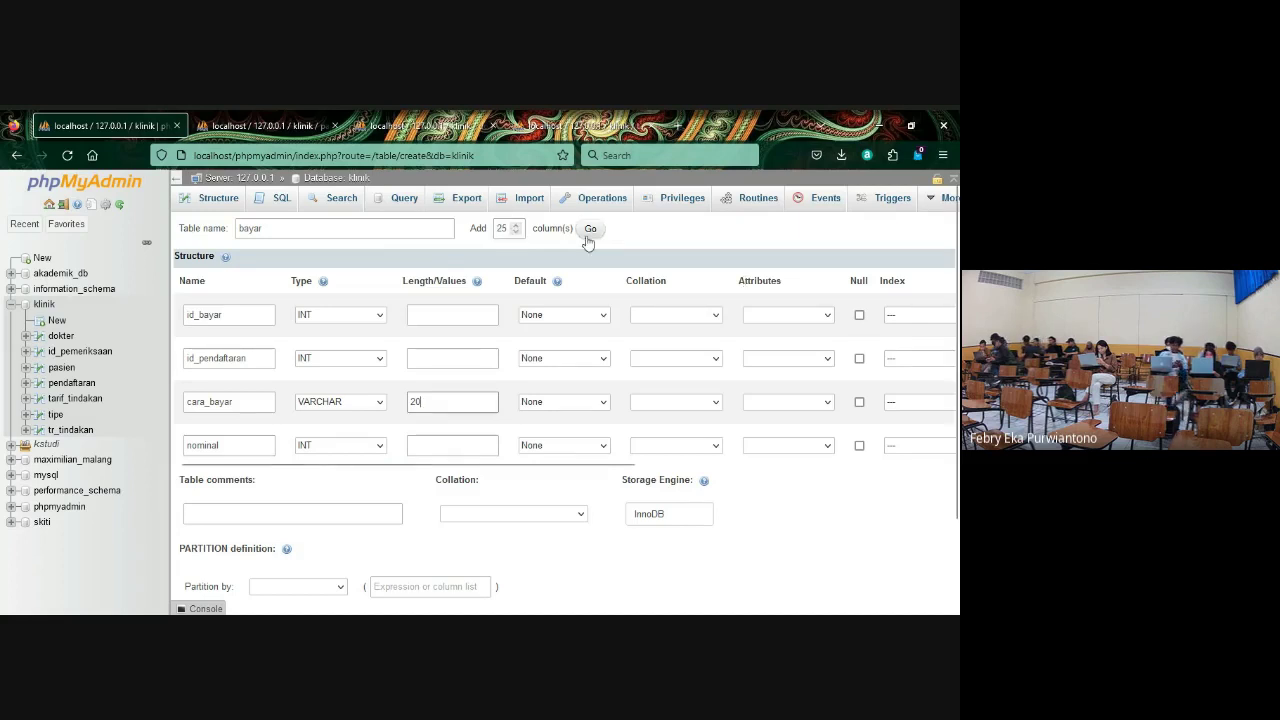
{"action": "left_click", "coordinate": [589, 232]}
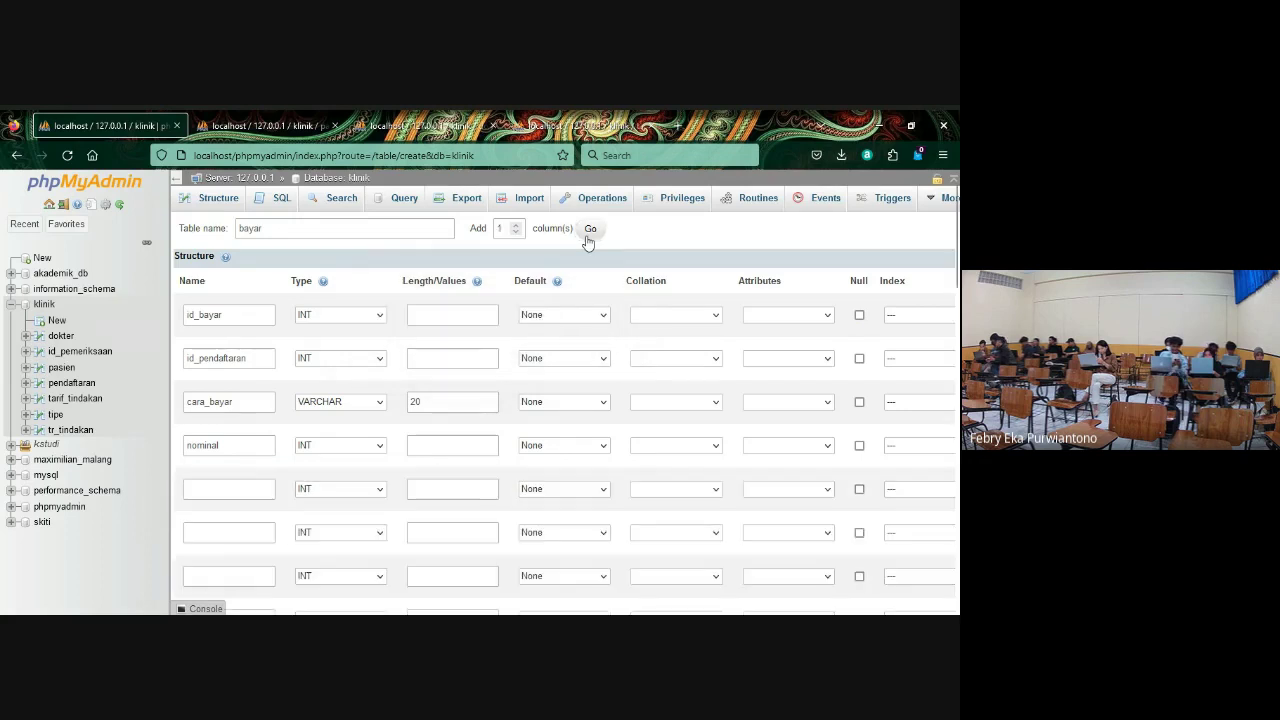
- Save the bayar table definition and open the form for inserting records into it
{"action": "left_click_drag", "start_coordinate": [953, 283], "coordinate": [951, 563]}
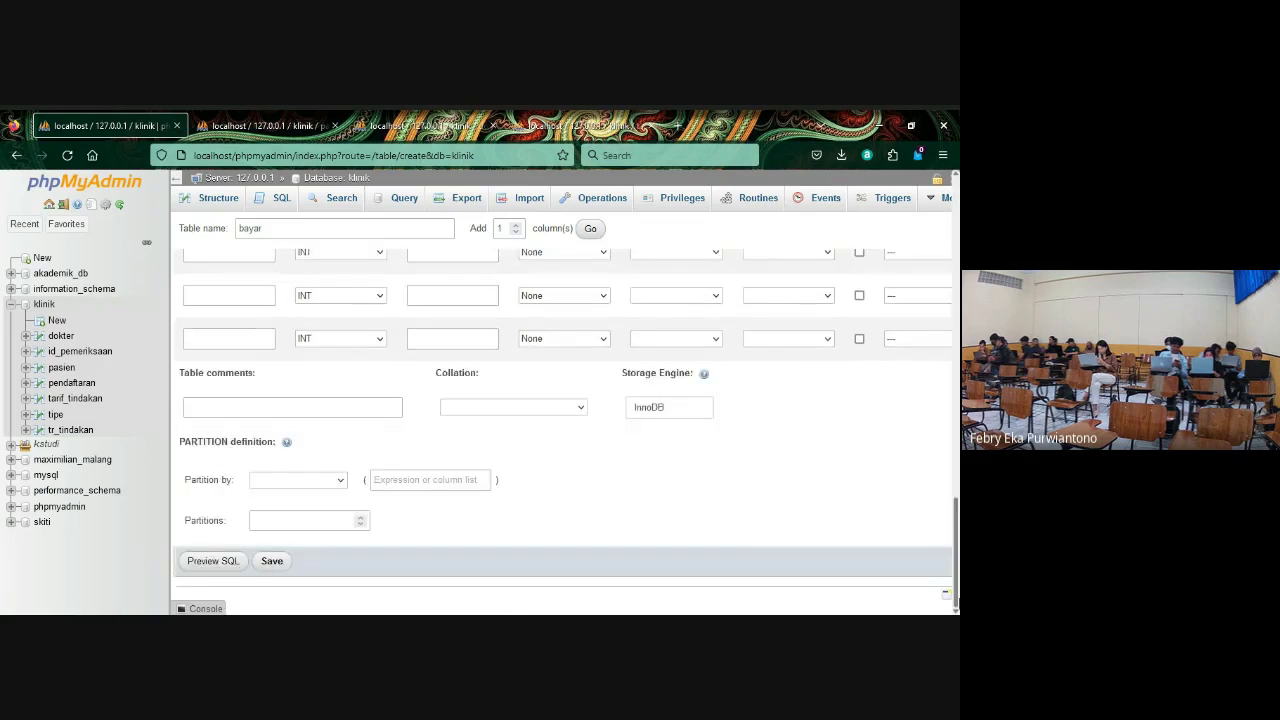
{"action": "left_click", "coordinate": [272, 562]}
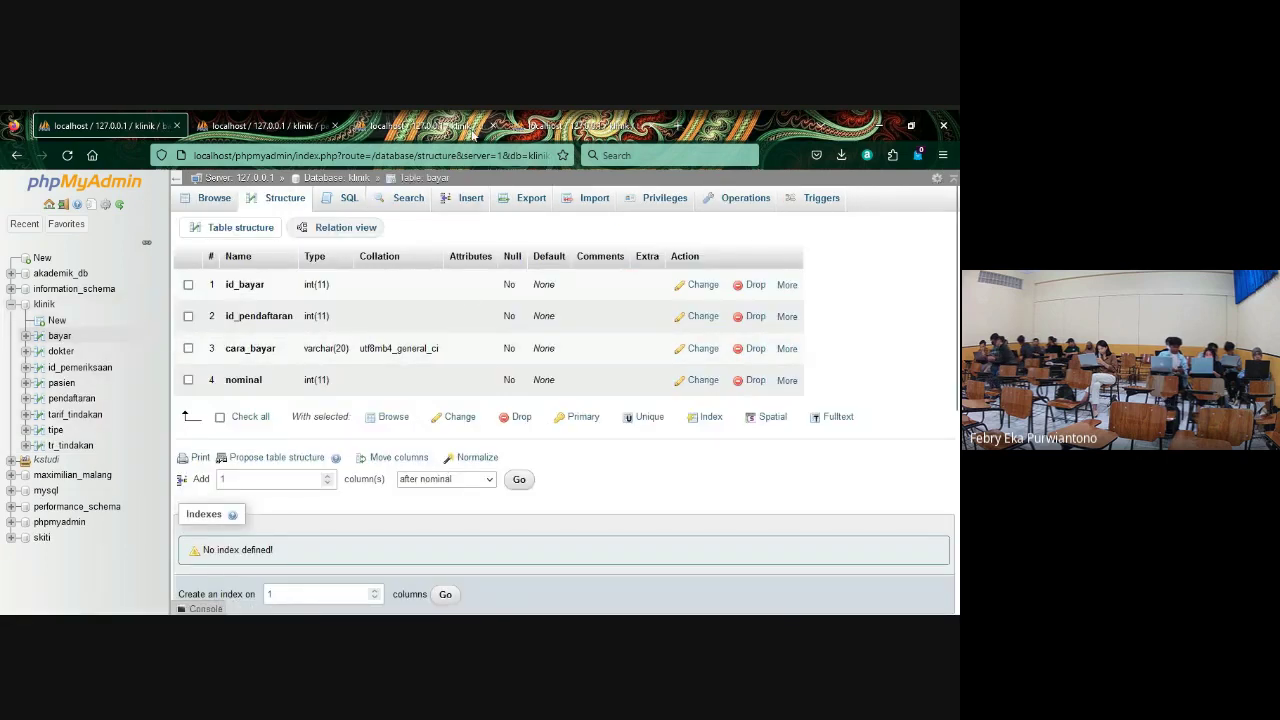
{"action": "left_click", "coordinate": [471, 198]}
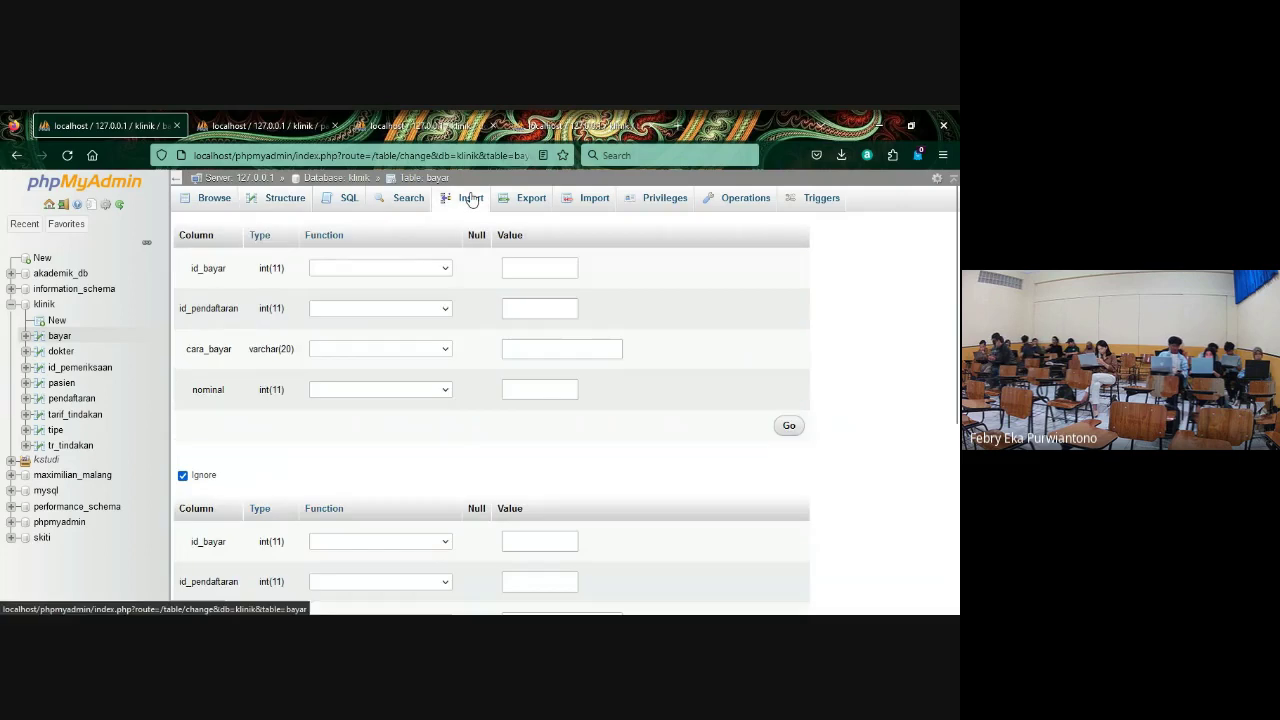
- Fill in the first bayar record with id_bayar 1, id_pendaftaran 1, cara_bayar tunai and nominal 100000
{"action": "left_click", "coordinate": [519, 261]}
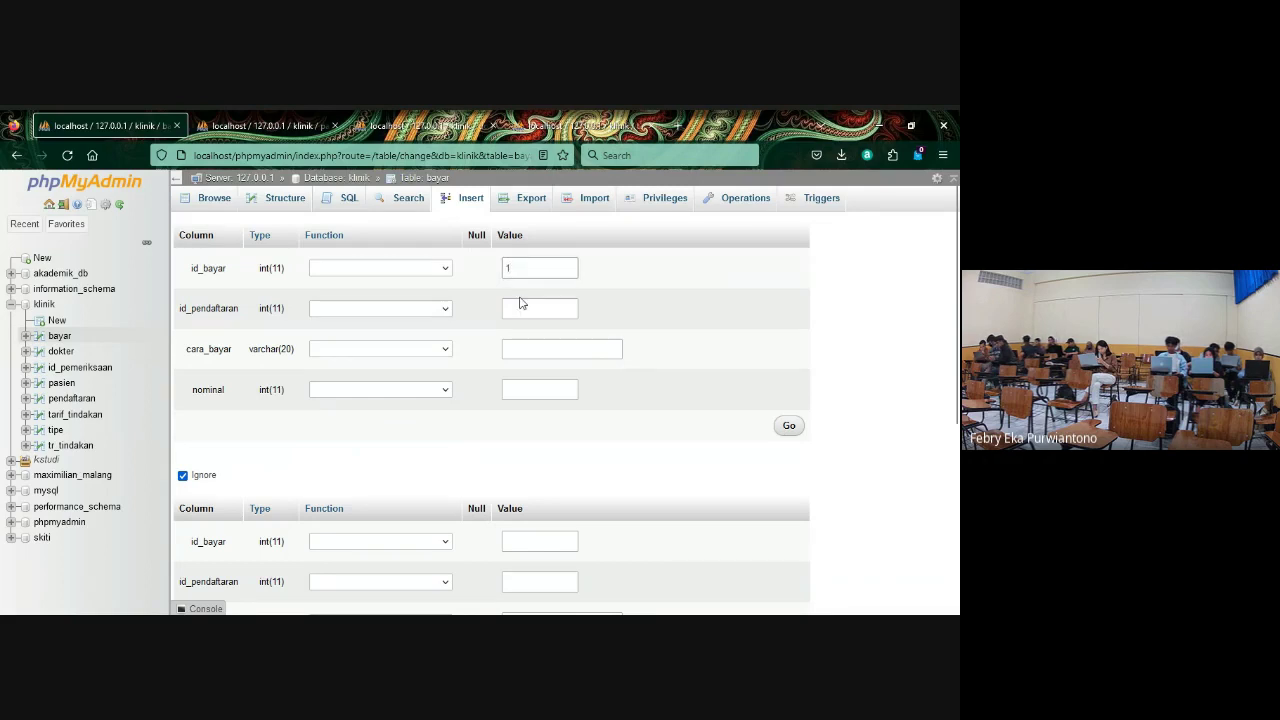
{"action": "left_click", "coordinate": [522, 305]}
{"action": "type", "text": "1"}
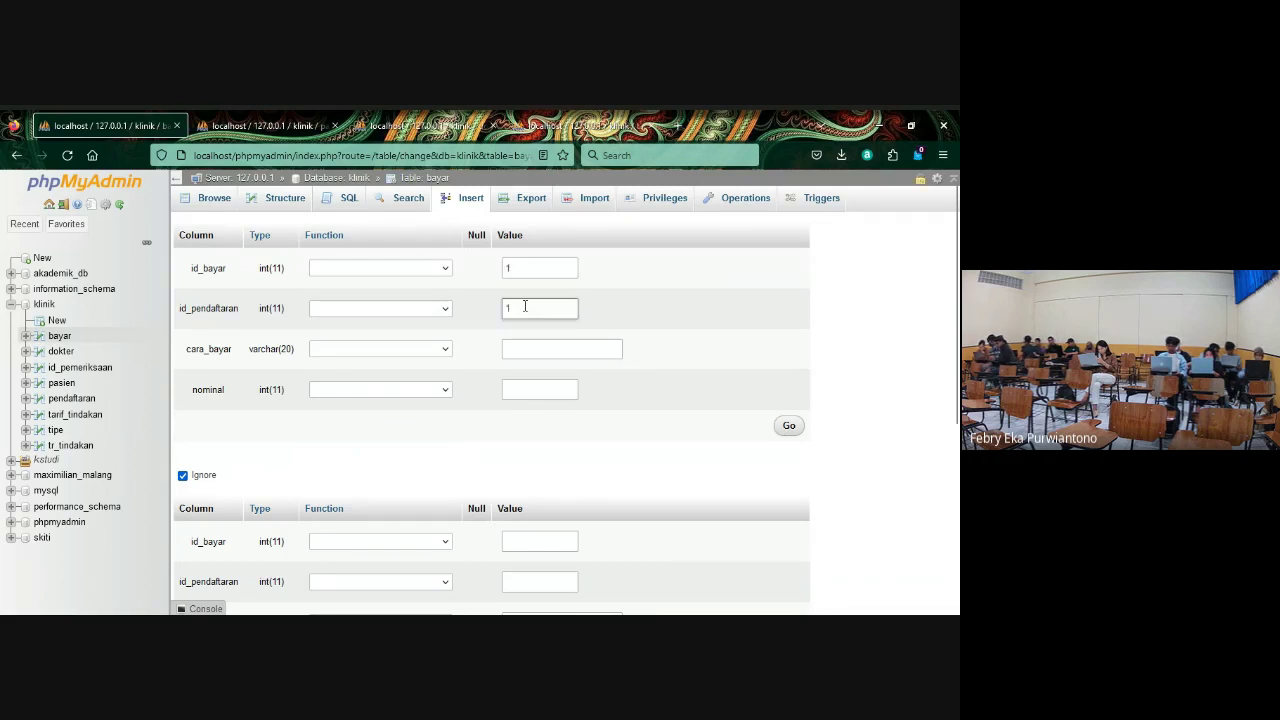
{"action": "left_click", "coordinate": [520, 350]}
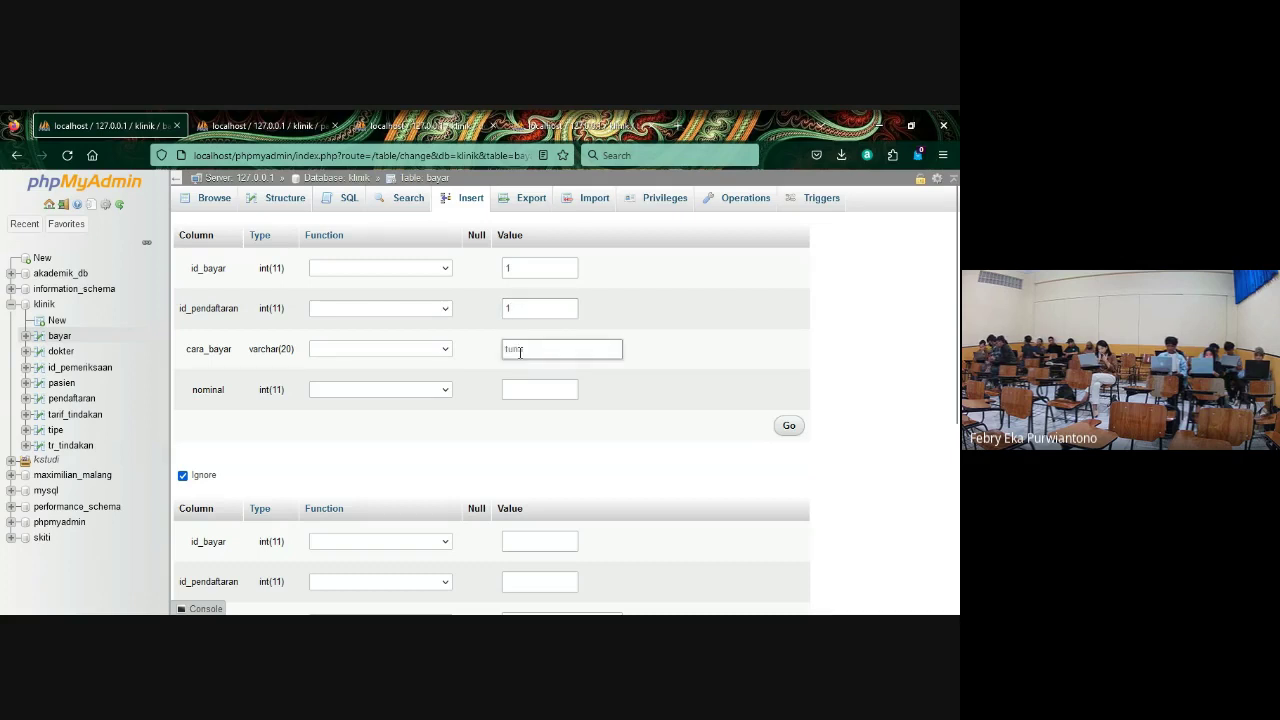
{"action": "type", "text": "tunai"}
{"action": "left_click", "coordinate": [538, 387]}
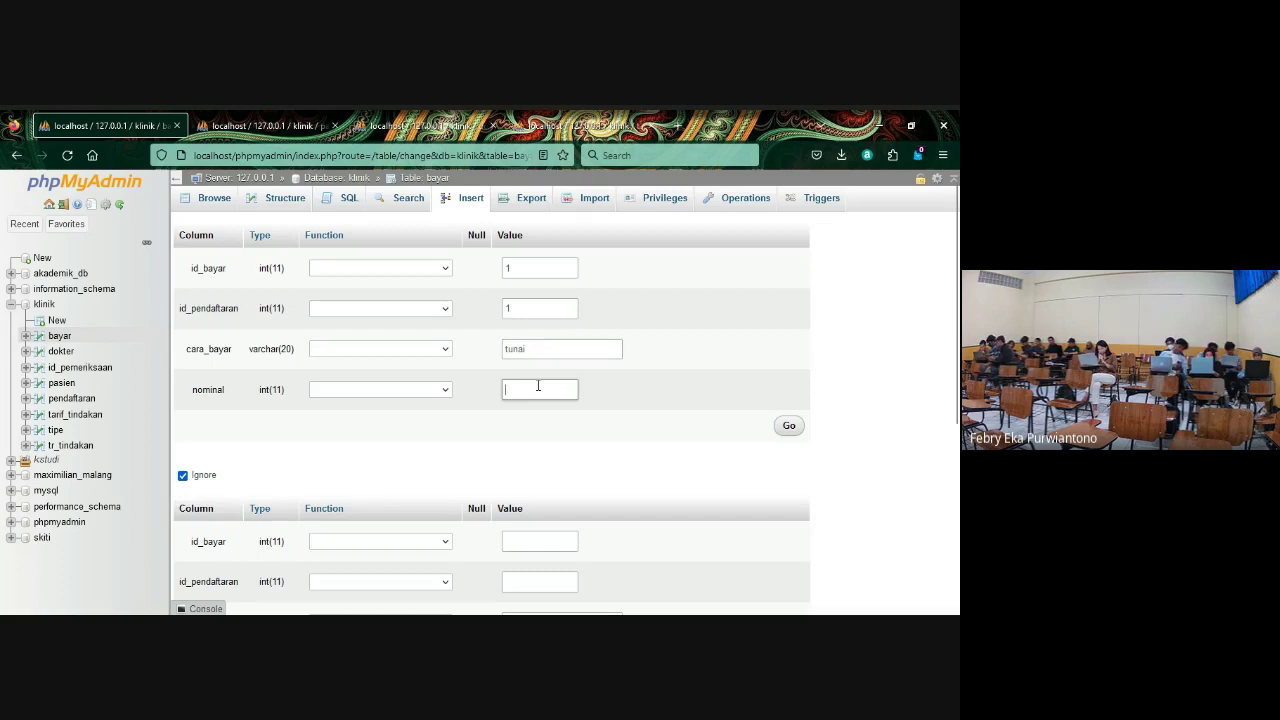
{"action": "type", "text": "100"}
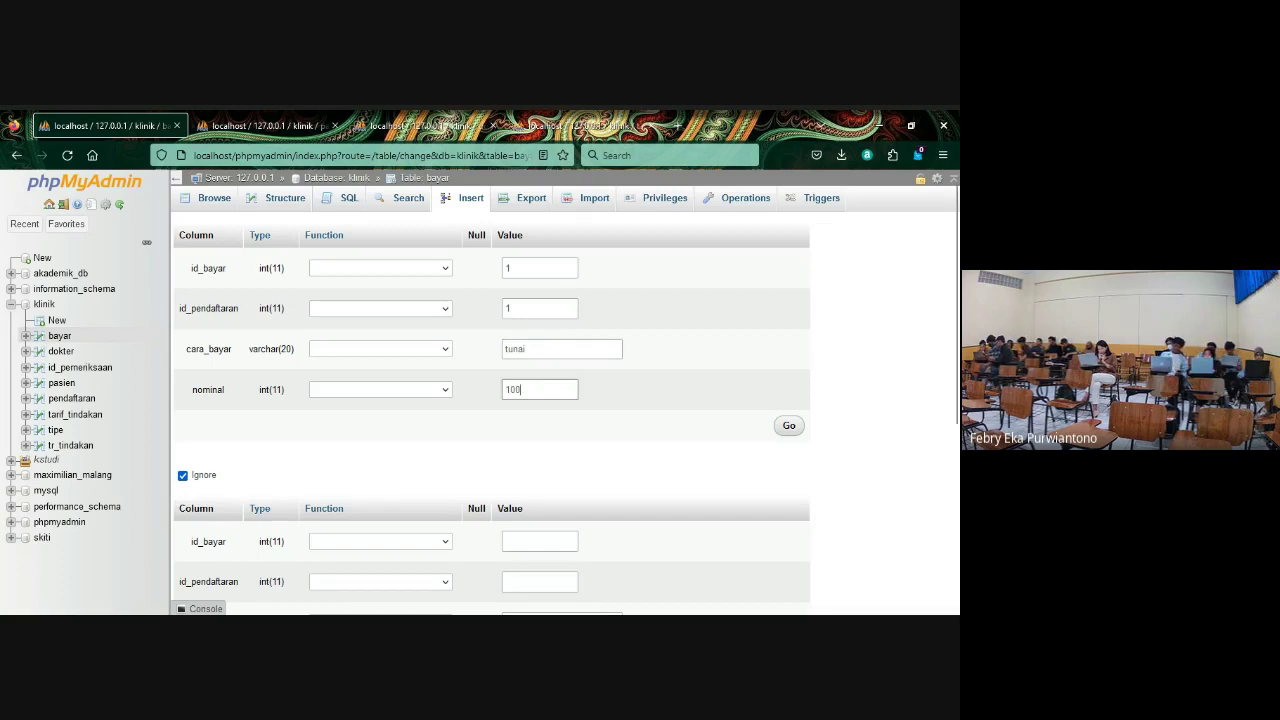
{"action": "type", "text": "000"}
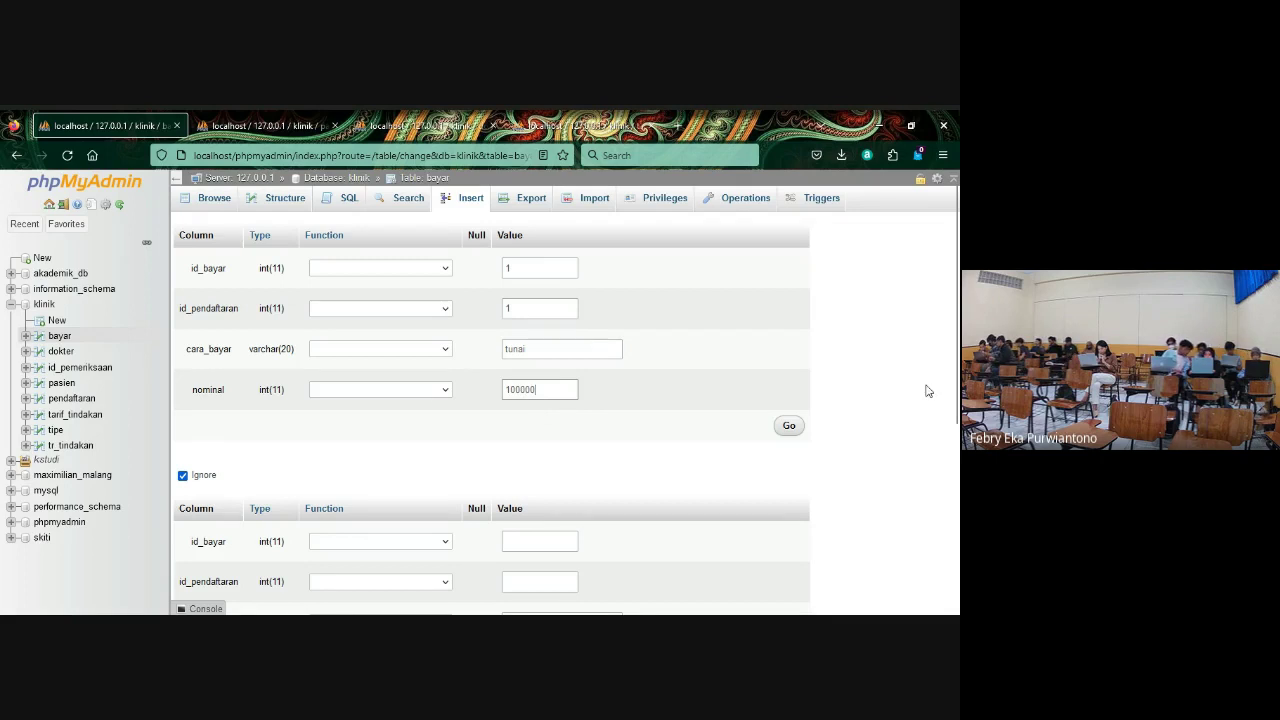
- Fill in the second bayar record with id_bayar 2, id_pendaftaran 2, cara_bayar qris and nominal 90000, and insert both records
{"action": "scroll", "coordinate": [925, 391], "scroll_direction": "down", "scroll_amount": 3}
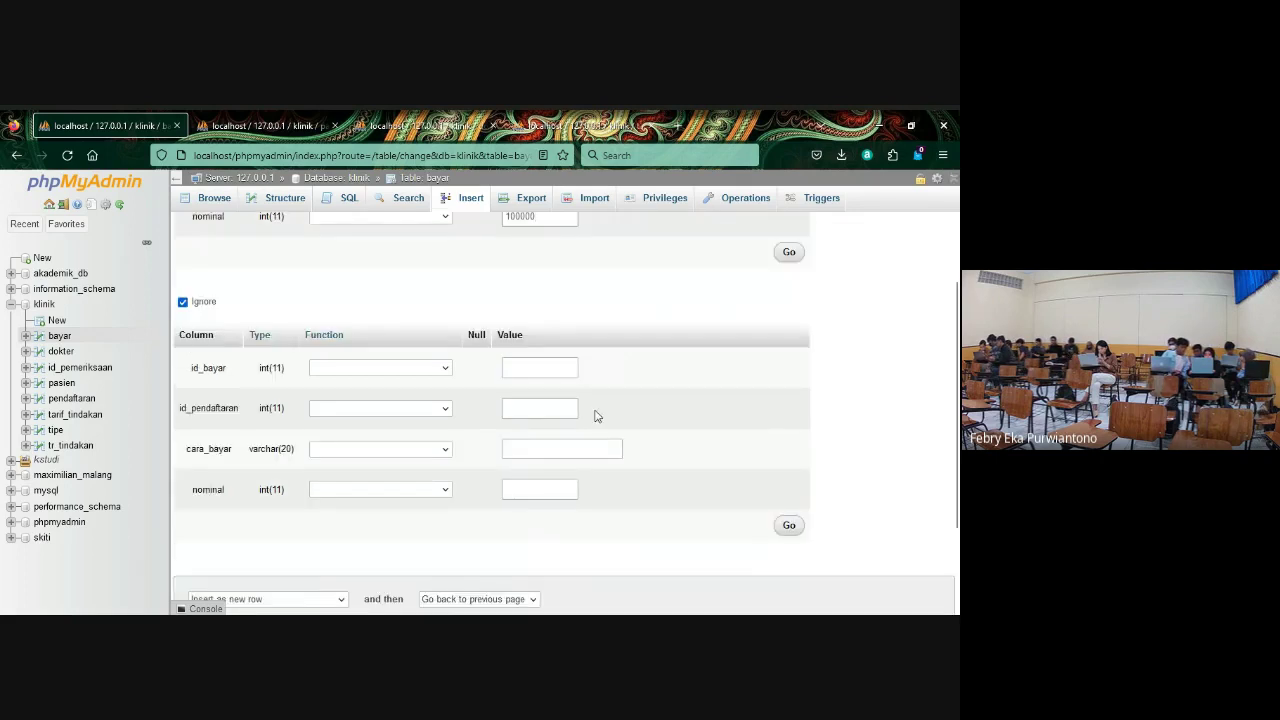
{"action": "left_click", "coordinate": [571, 376]}
{"action": "type", "text": "2"}
{"action": "left_click", "coordinate": [558, 410]}
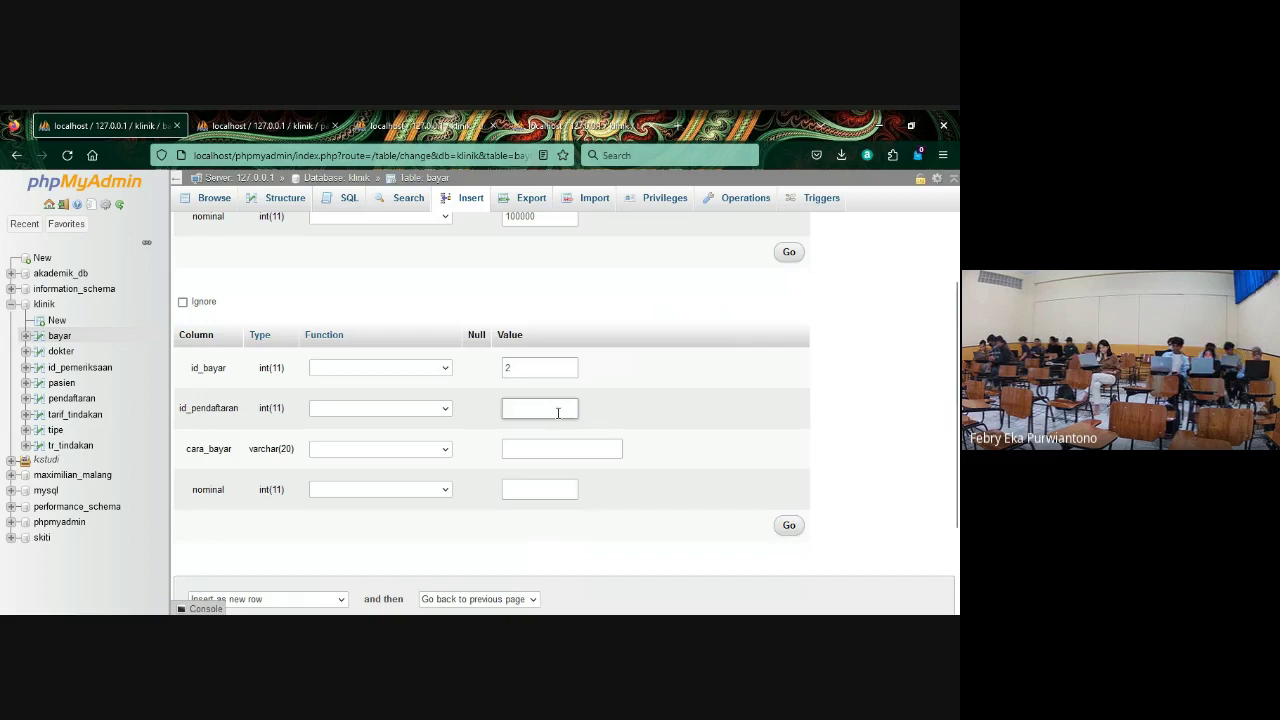
{"action": "type", "text": "2"}
{"action": "left_click", "coordinate": [549, 453]}
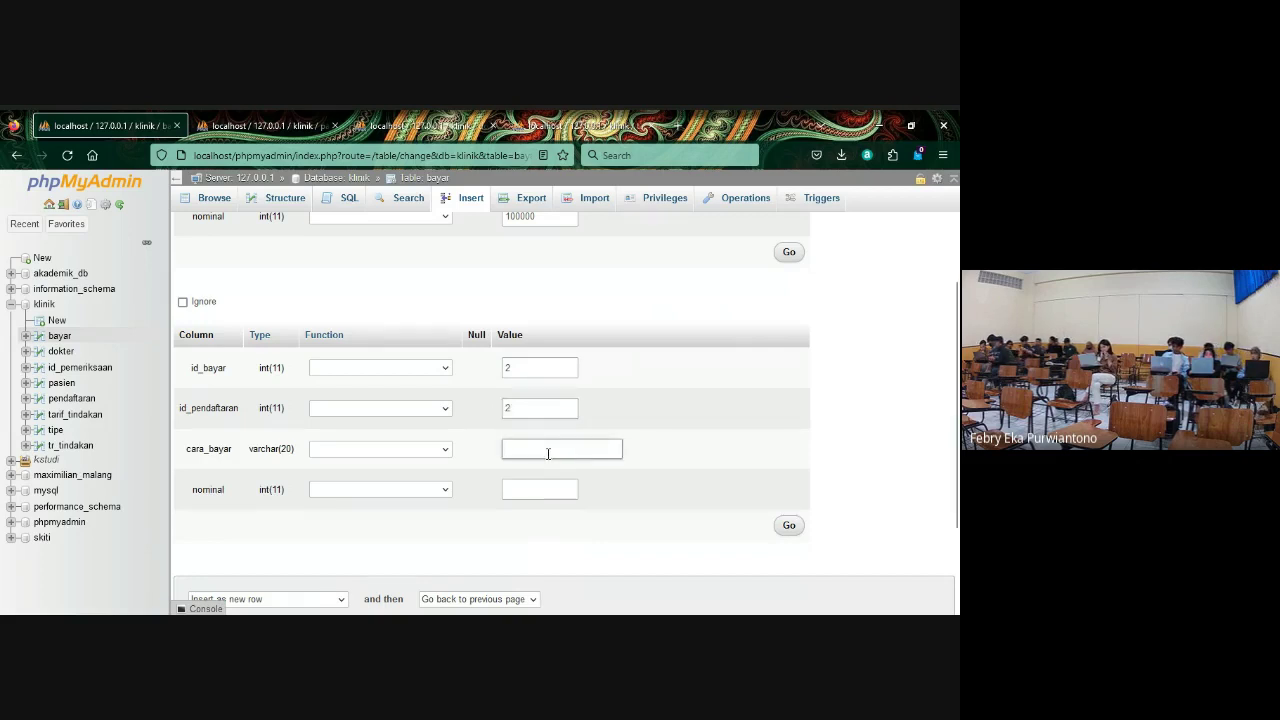
{"action": "type", "text": "cris"}
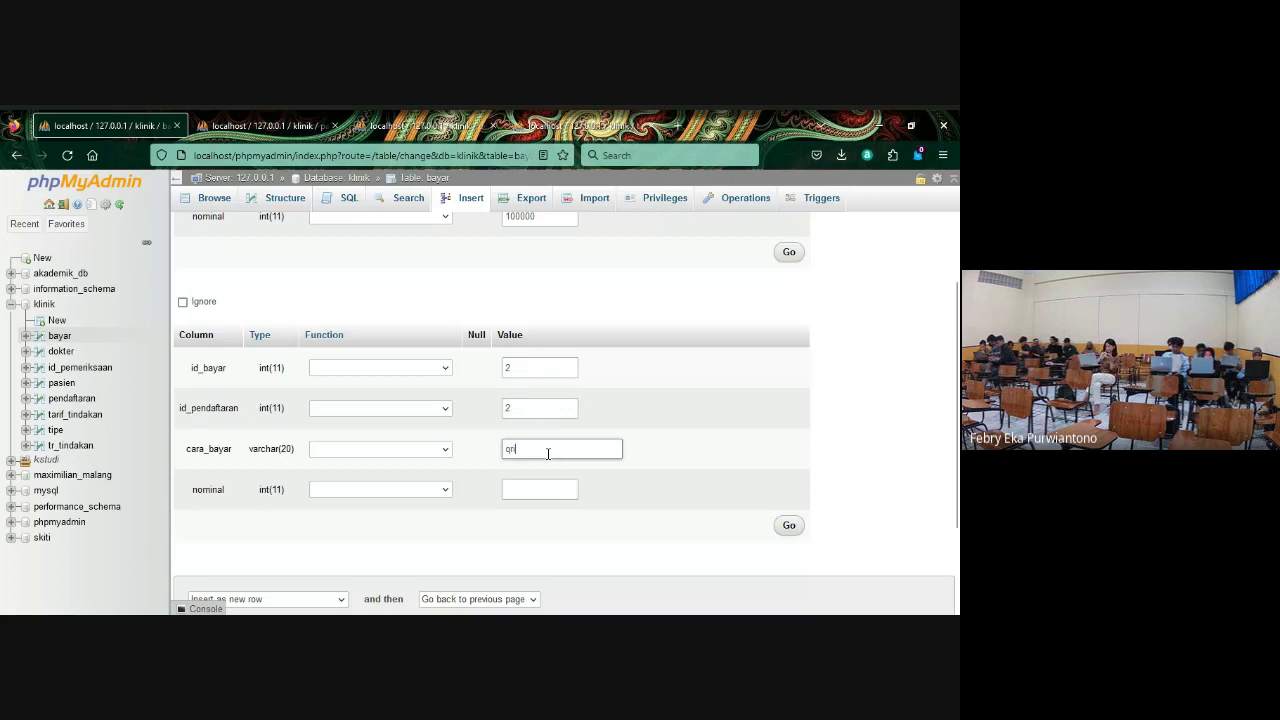
{"action": "left_click", "coordinate": [543, 486]}
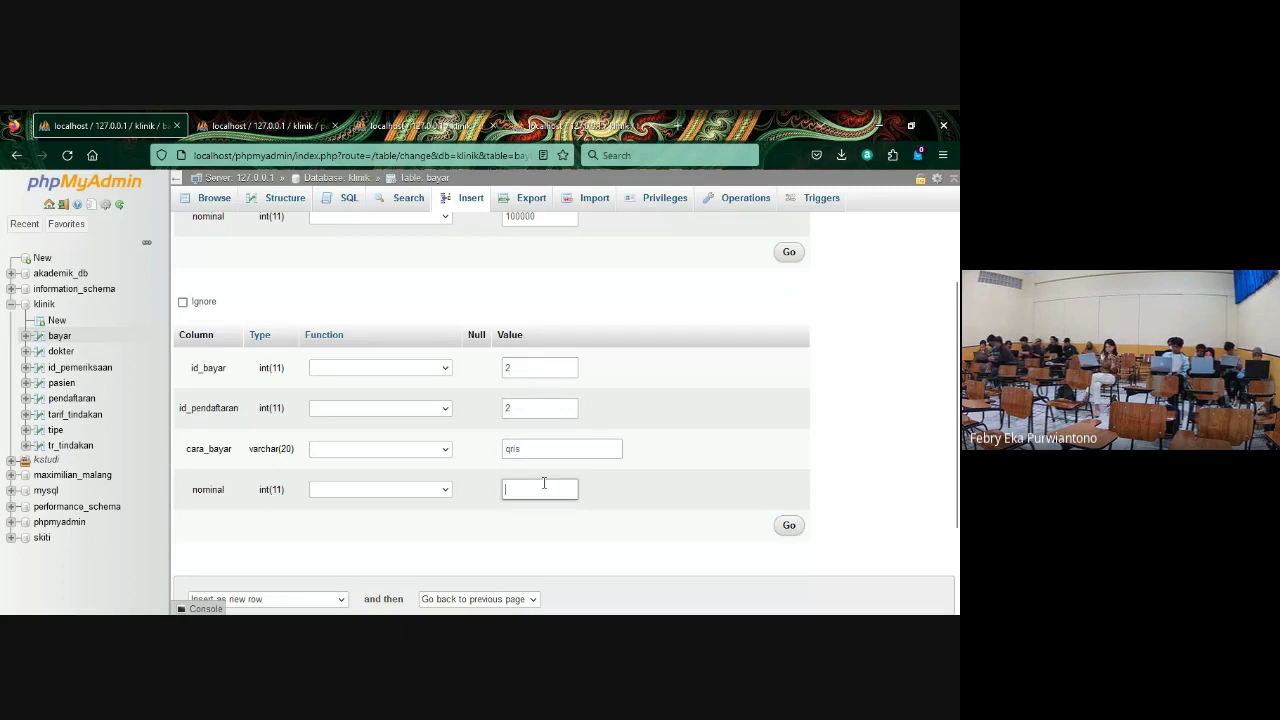
{"action": "type", "text": "90"}
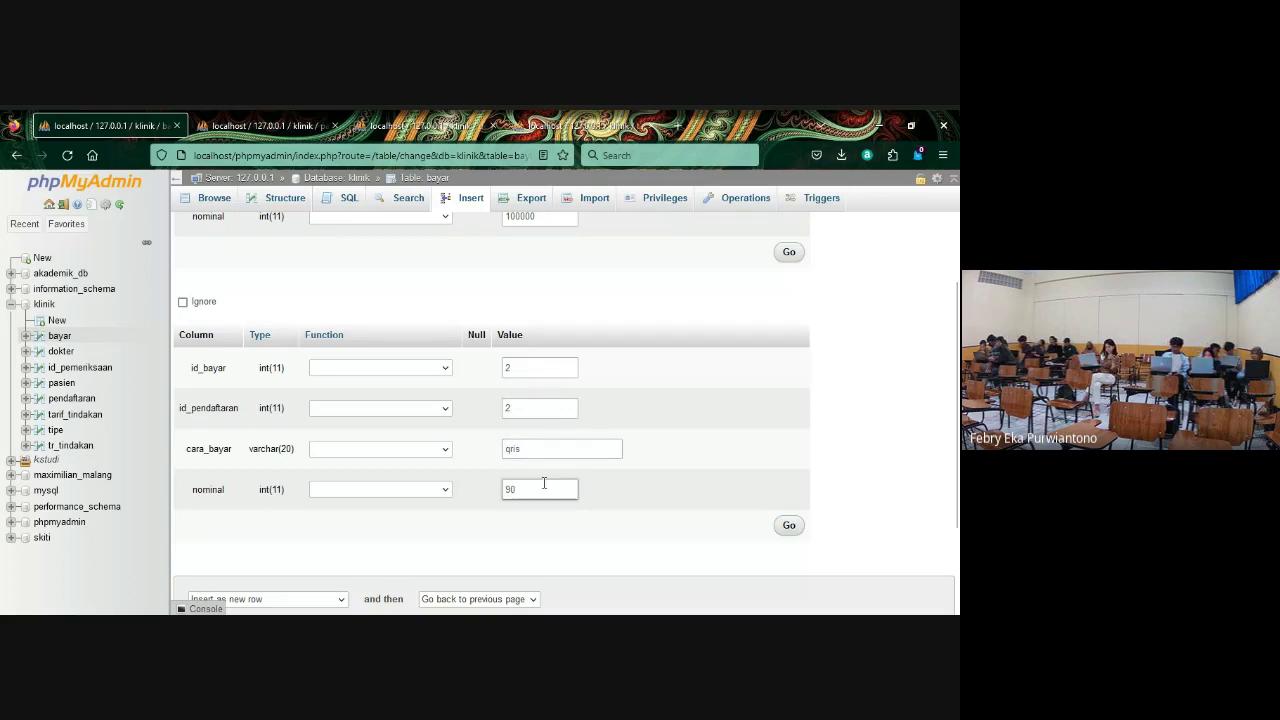
{"action": "type", "text": "000"}
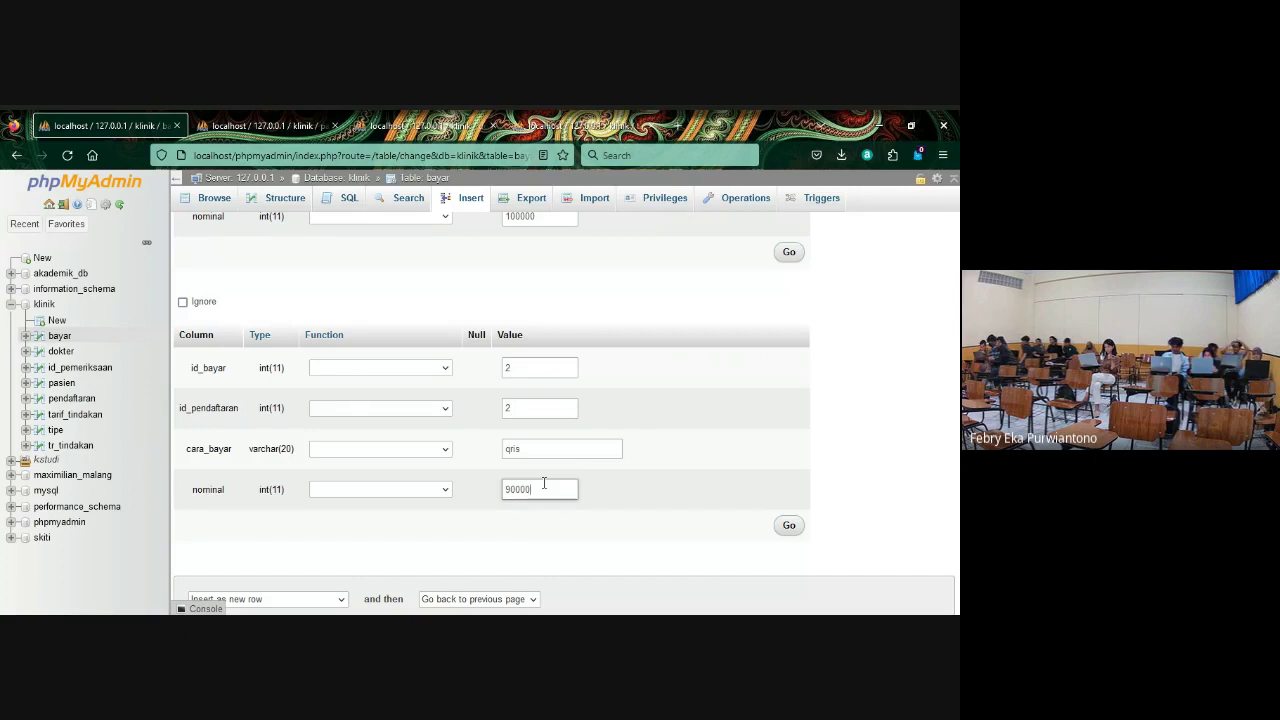
{"action": "scroll", "coordinate": [720, 490], "scroll_direction": "down", "scroll_amount": 2}
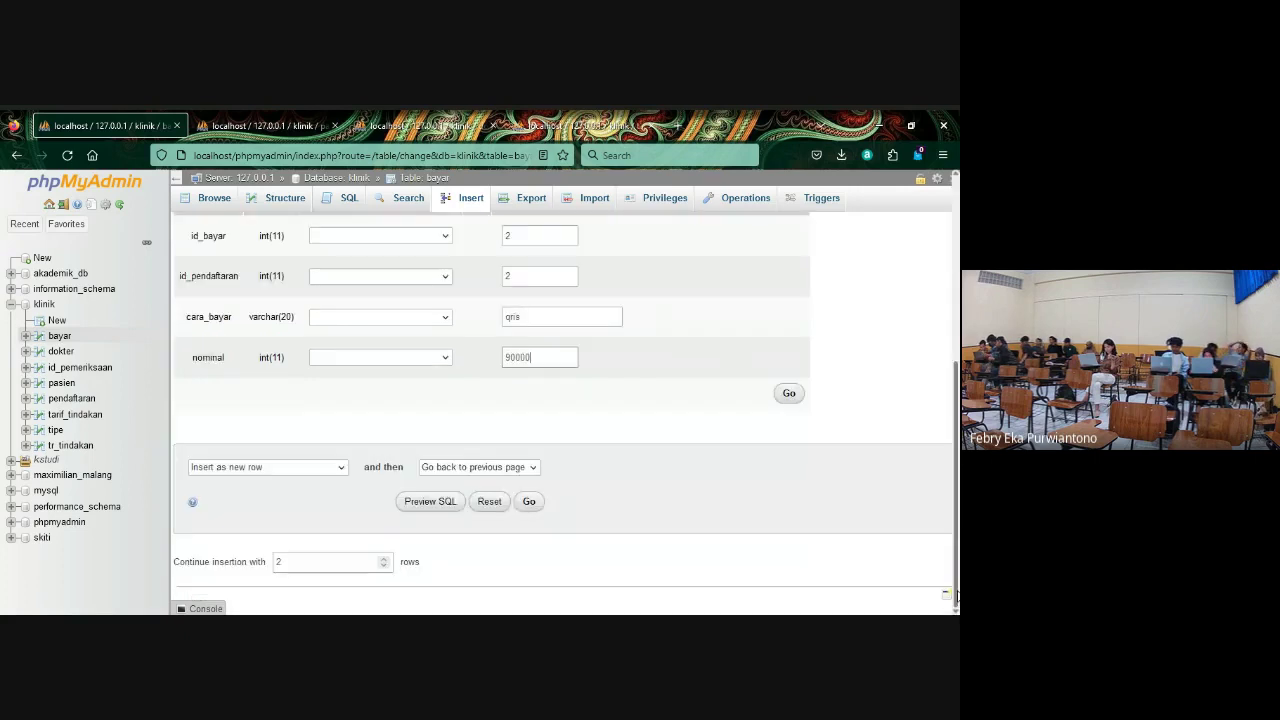
{"action": "left_click", "coordinate": [526, 501]}
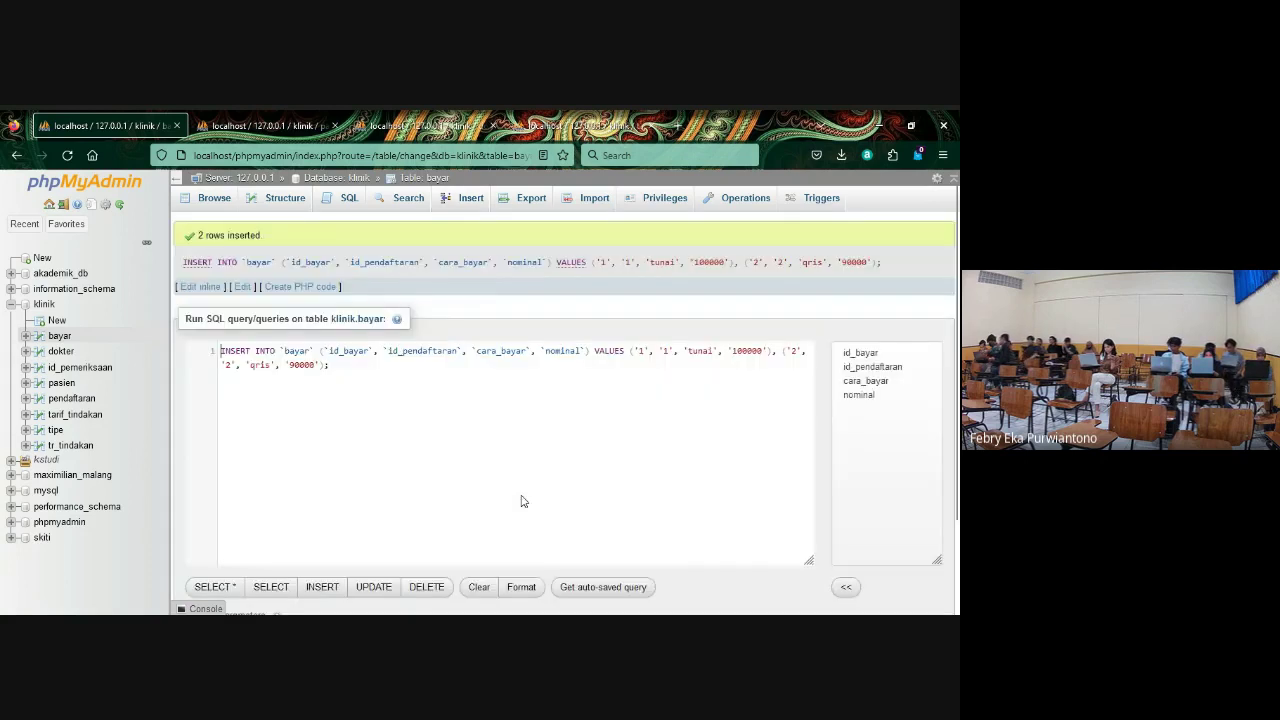
- Make the id_bayar column of the bayar table auto-increment and save the change
{"action": "left_click", "coordinate": [298, 203]}
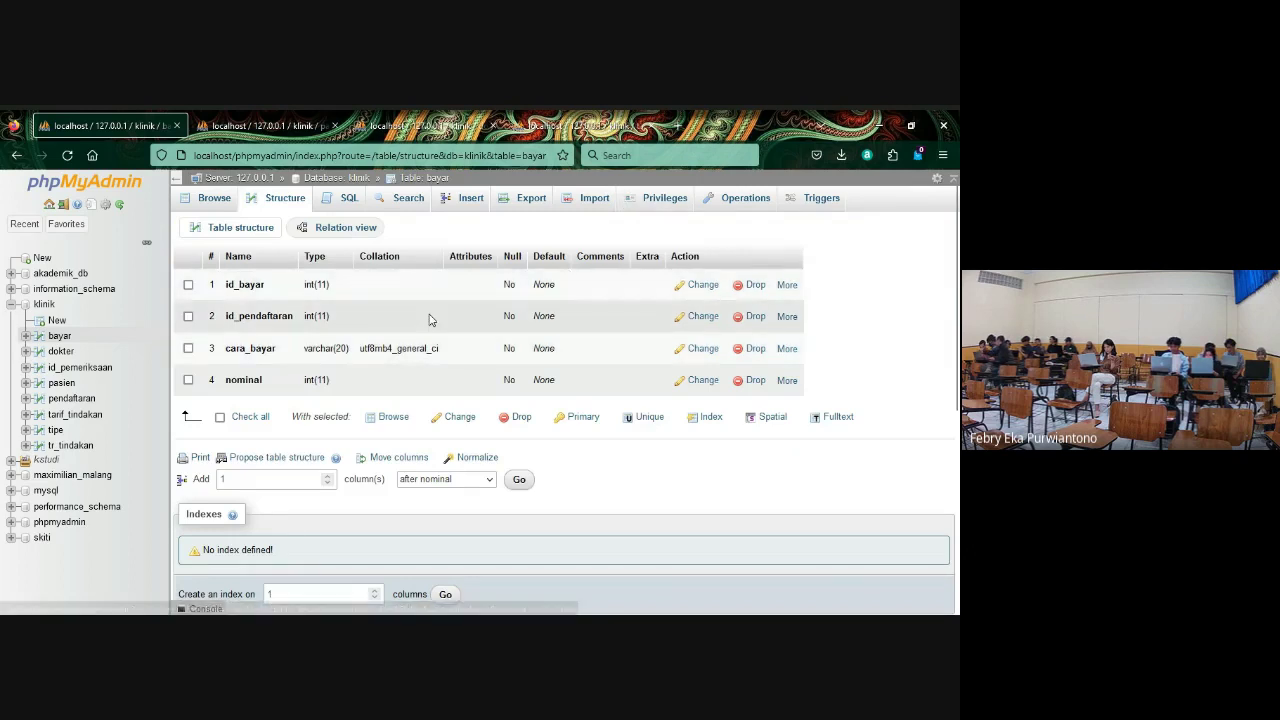
{"action": "left_click", "coordinate": [713, 292]}
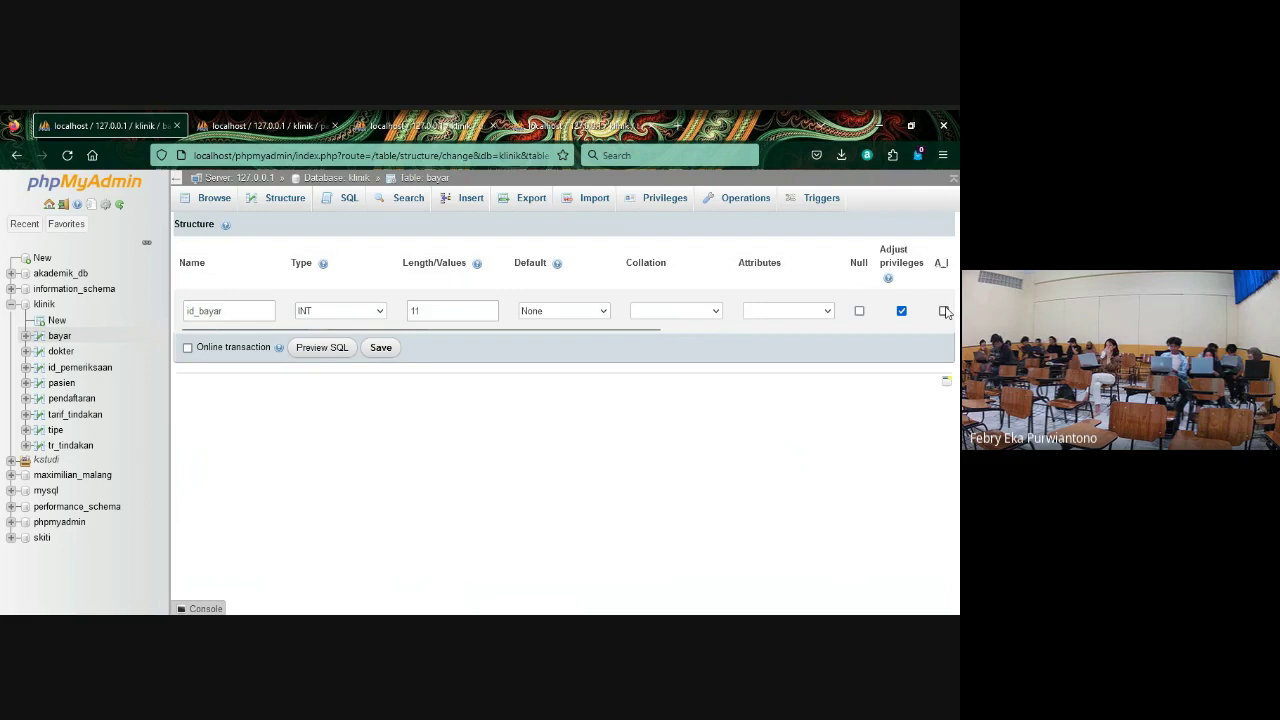
{"action": "left_click", "coordinate": [944, 311]}
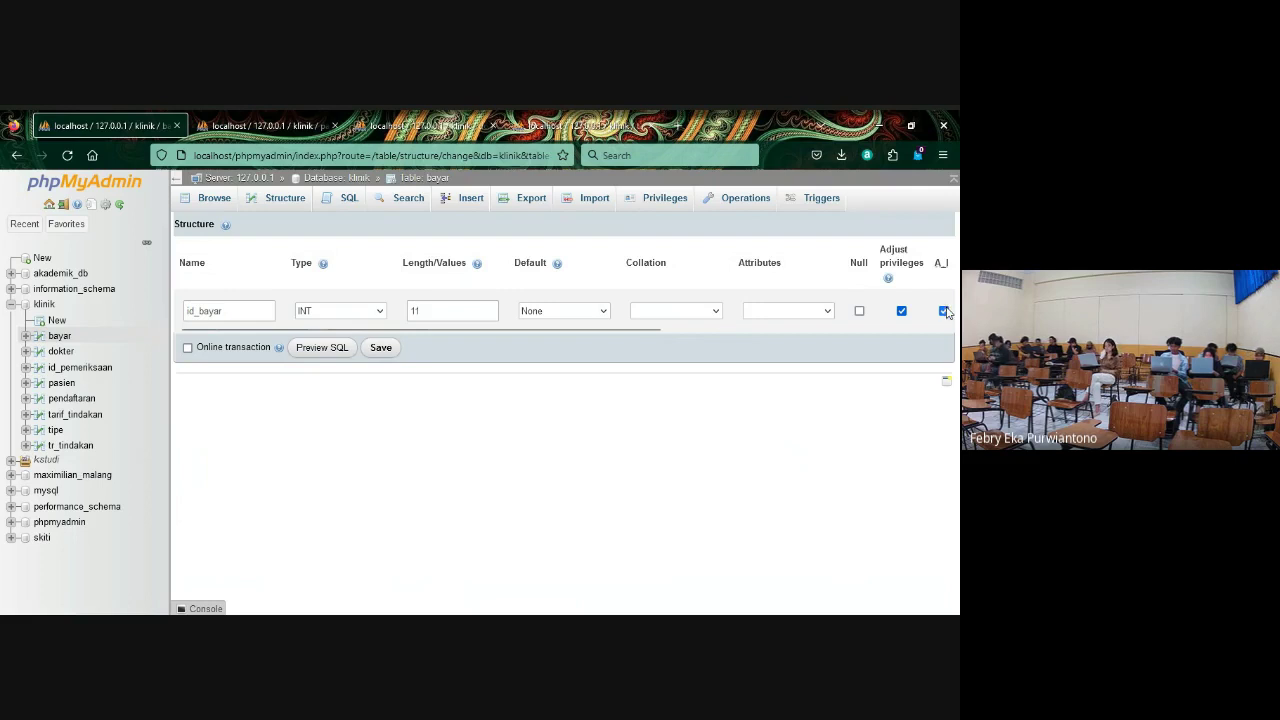
{"action": "left_click", "coordinate": [381, 348]}
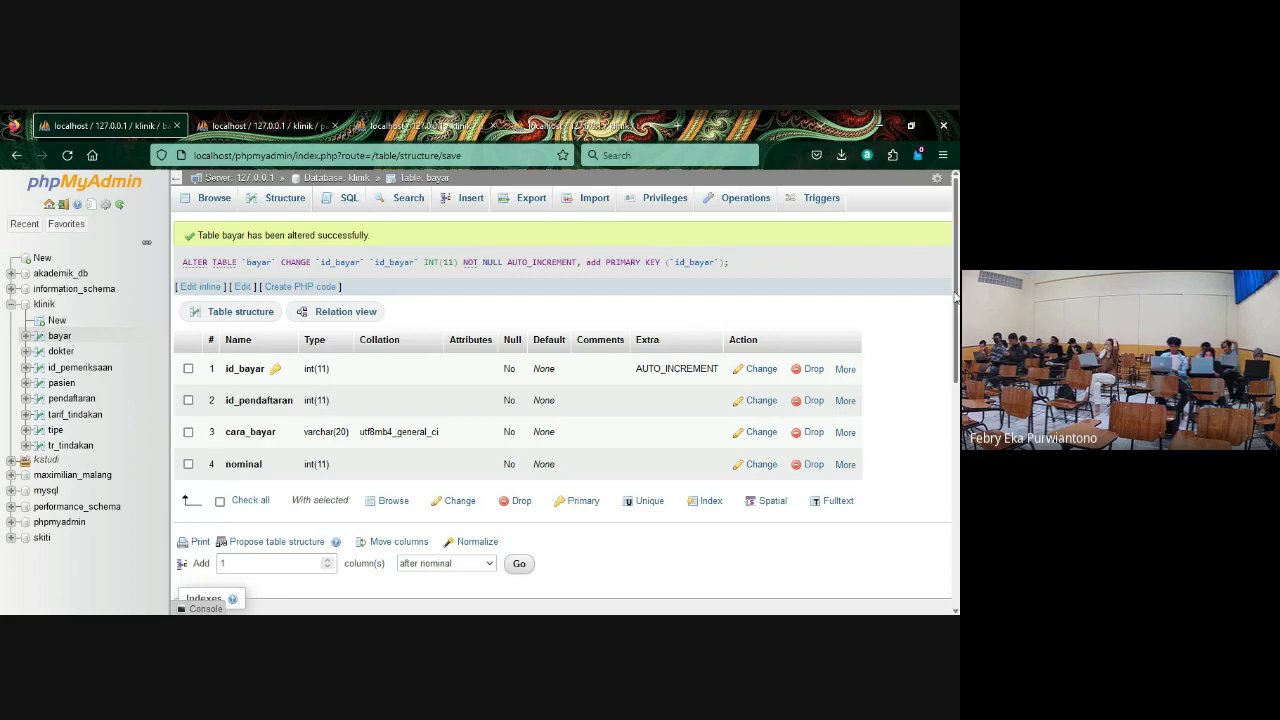
- Review the bayar table's columns, indexes and stored records
{"action": "left_click_drag", "start_coordinate": [957, 296], "coordinate": [957, 357]}
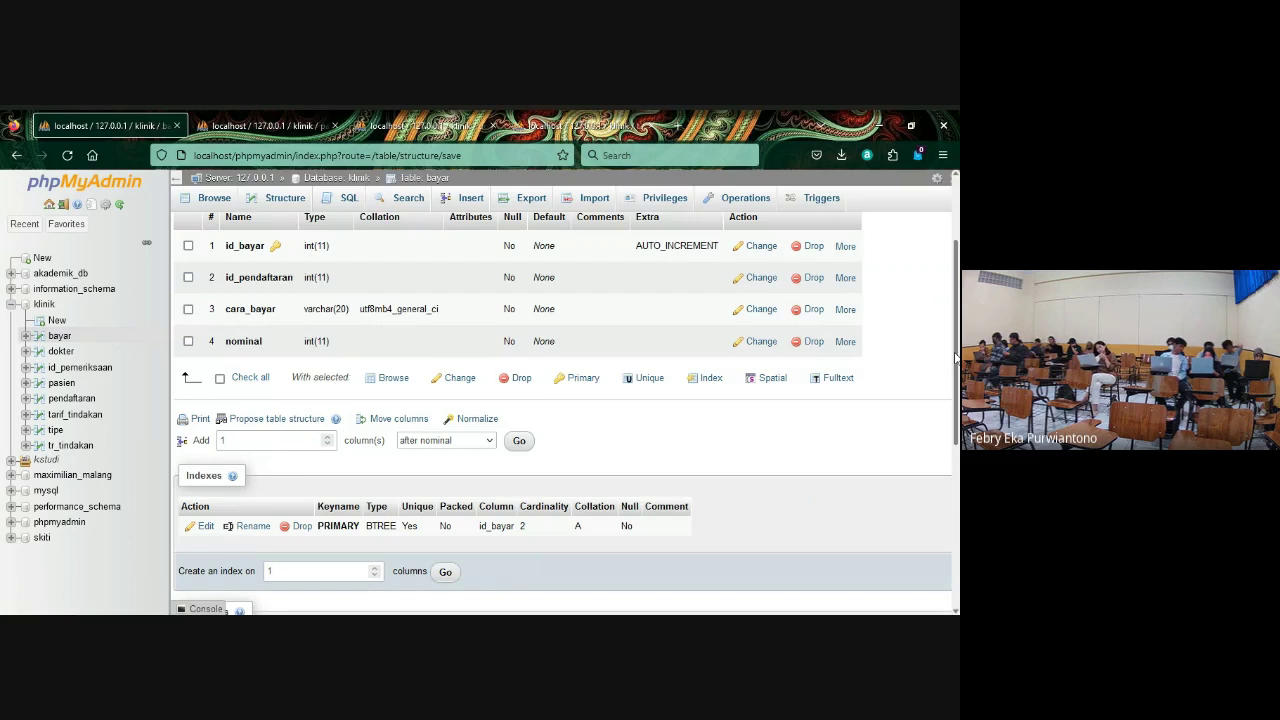
{"action": "left_click", "coordinate": [292, 202]}
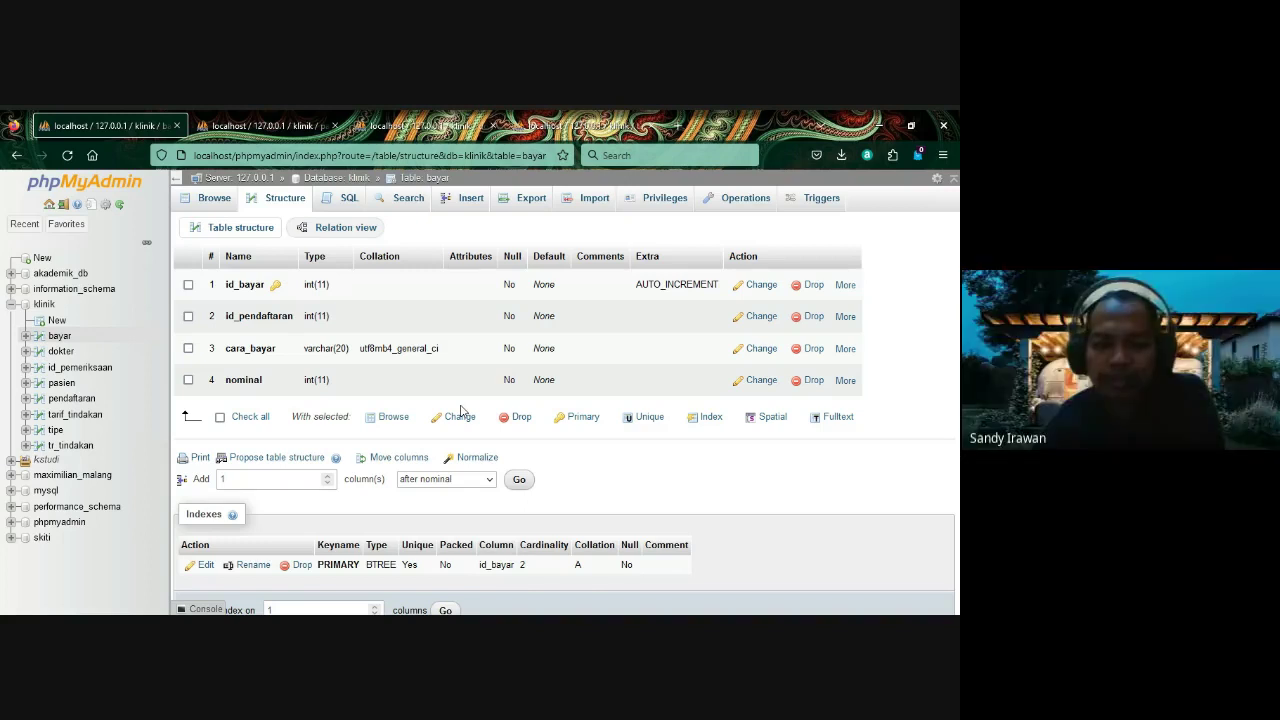
{"action": "left_click", "coordinate": [214, 200]}
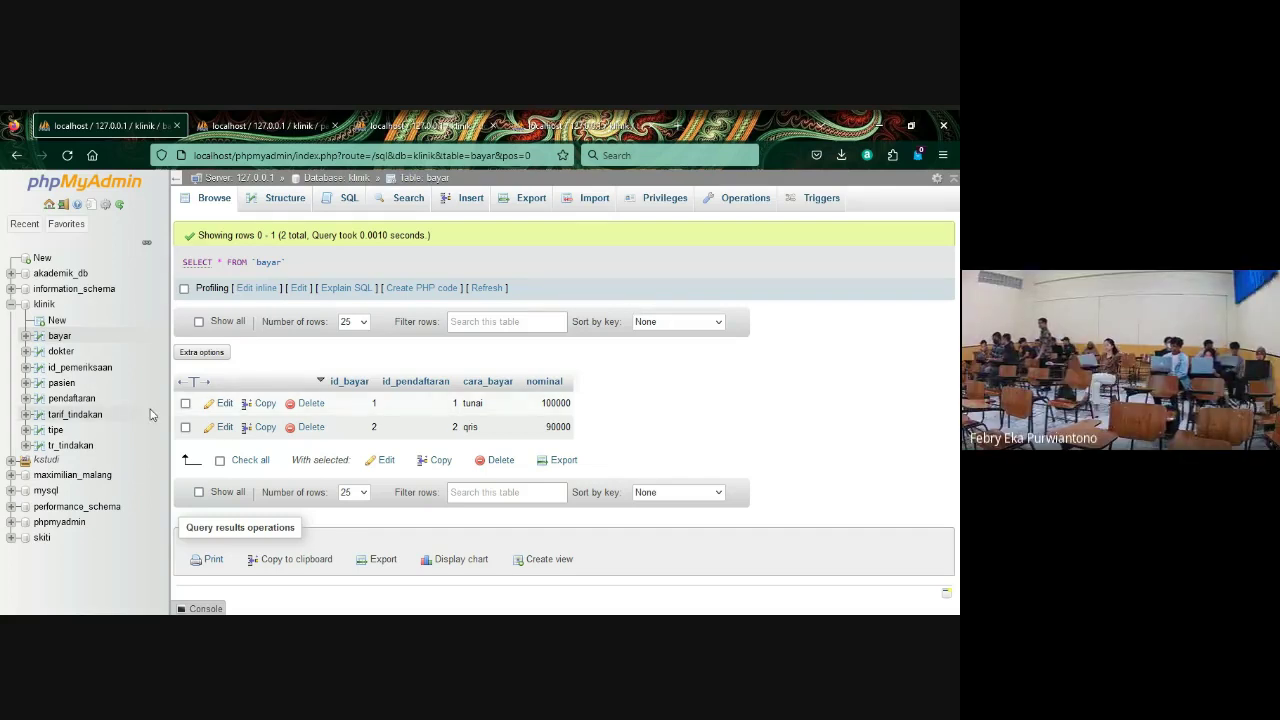
{"action": "left_click", "coordinate": [285, 198]}
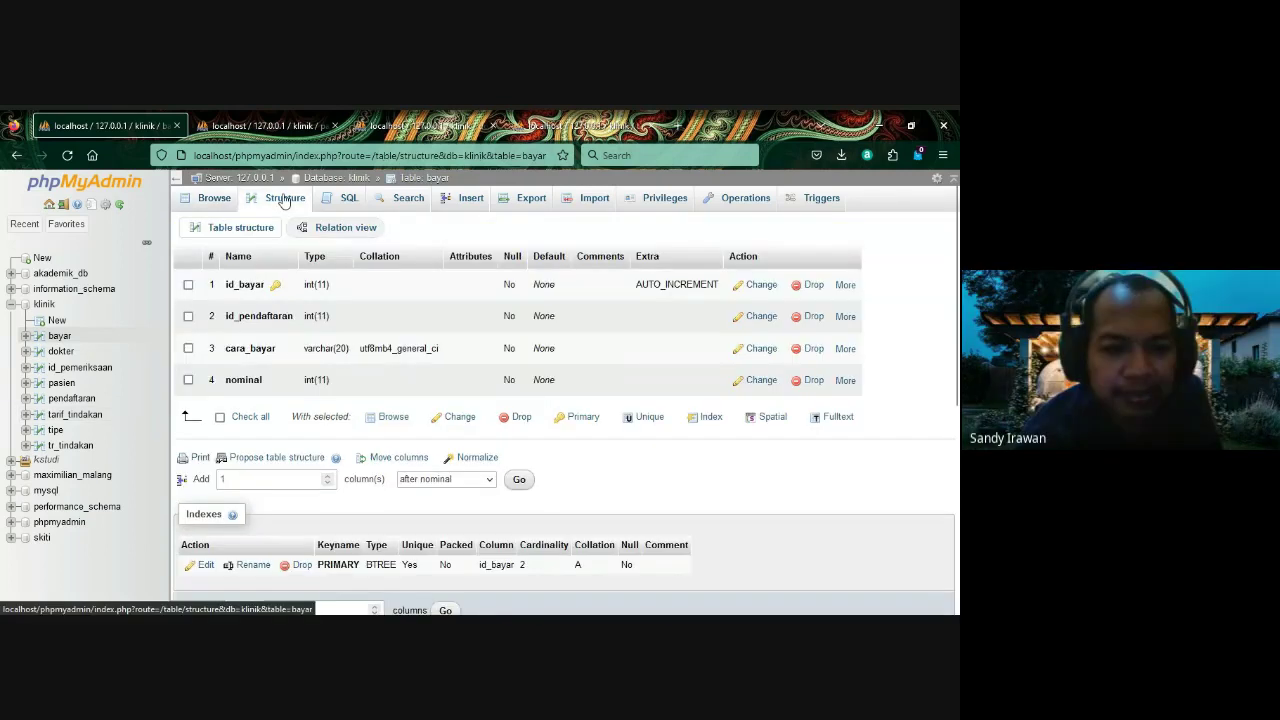
- Correct the nama_tindakan of record 2 in the tarif_tindakan table to nebulizer and save it
{"action": "left_click", "coordinate": [86, 414]}
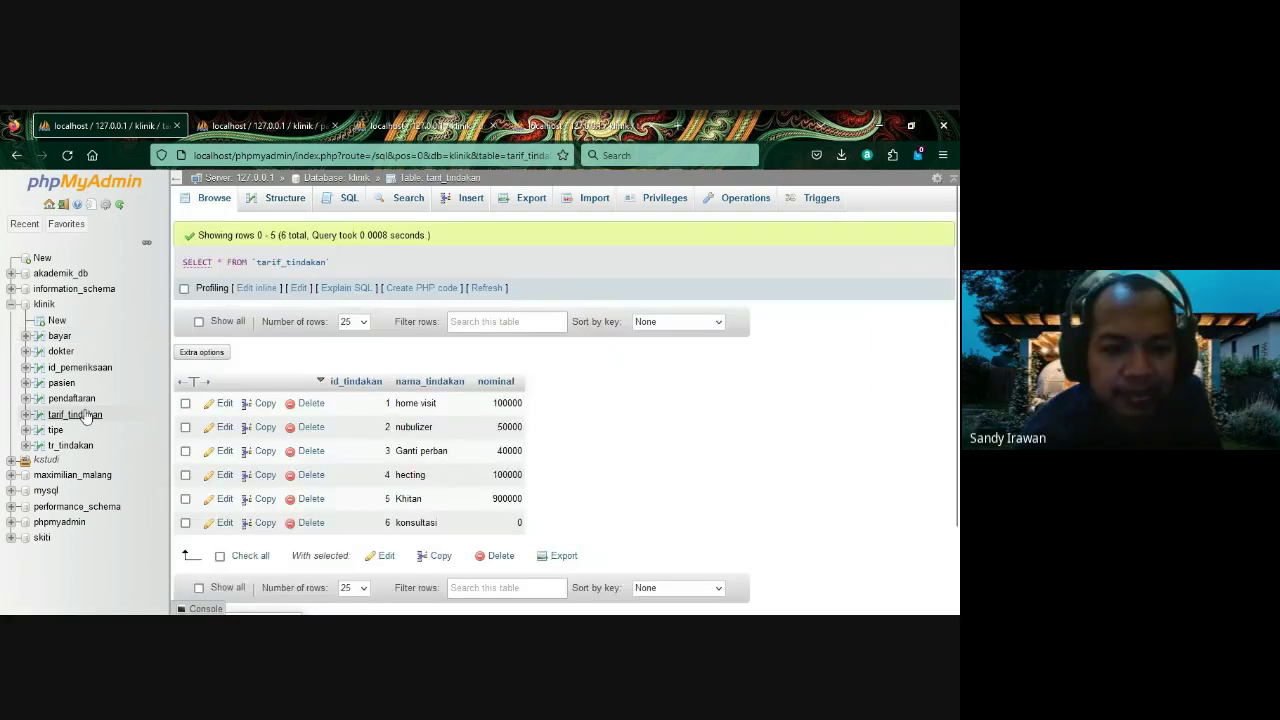
{"action": "left_click", "coordinate": [284, 198]}
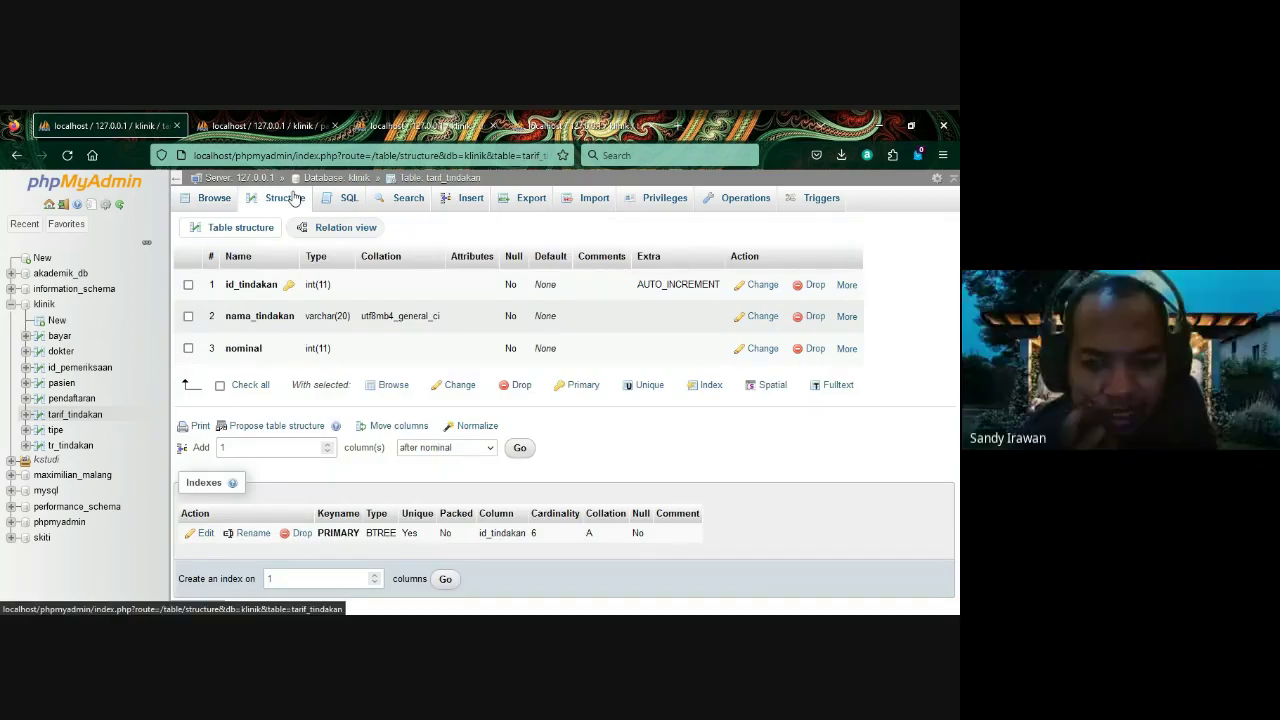
{"action": "left_click", "coordinate": [214, 197]}
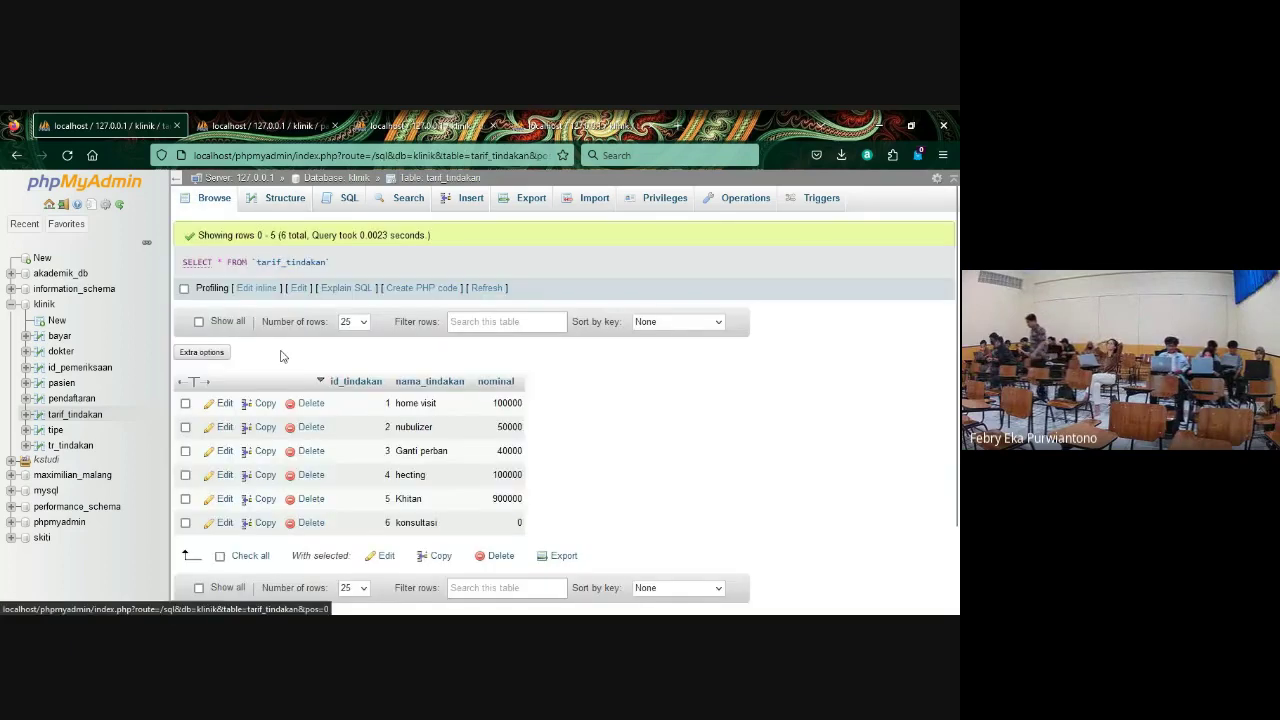
{"action": "scroll", "coordinate": [283, 360], "scroll_direction": "down", "scroll_amount": 2}
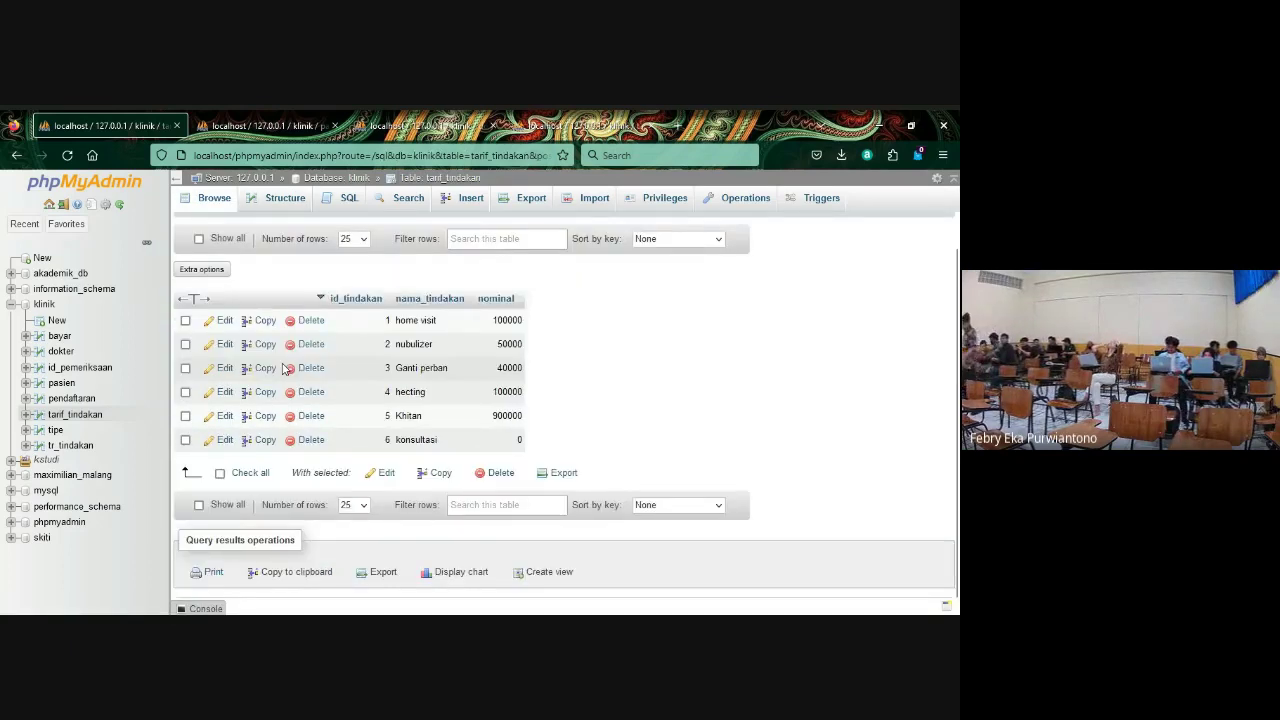
{"action": "left_click", "coordinate": [222, 346]}
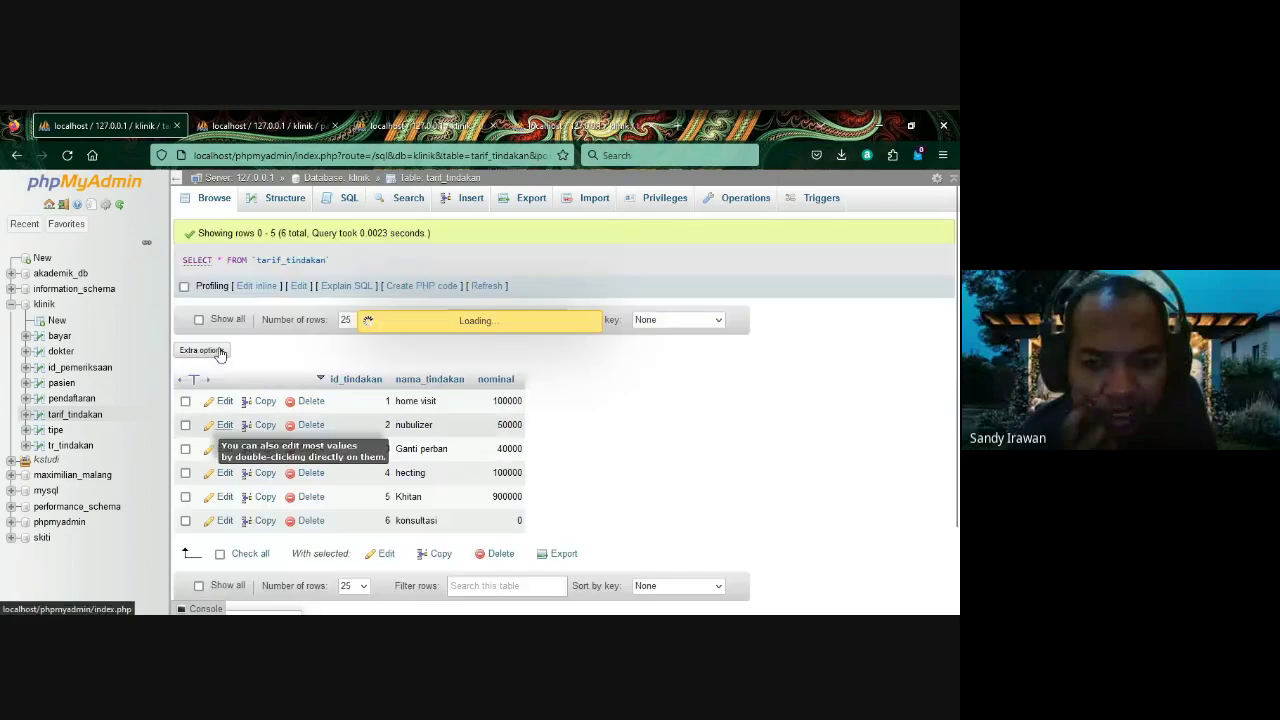
{"action": "left_click", "coordinate": [519, 308]}
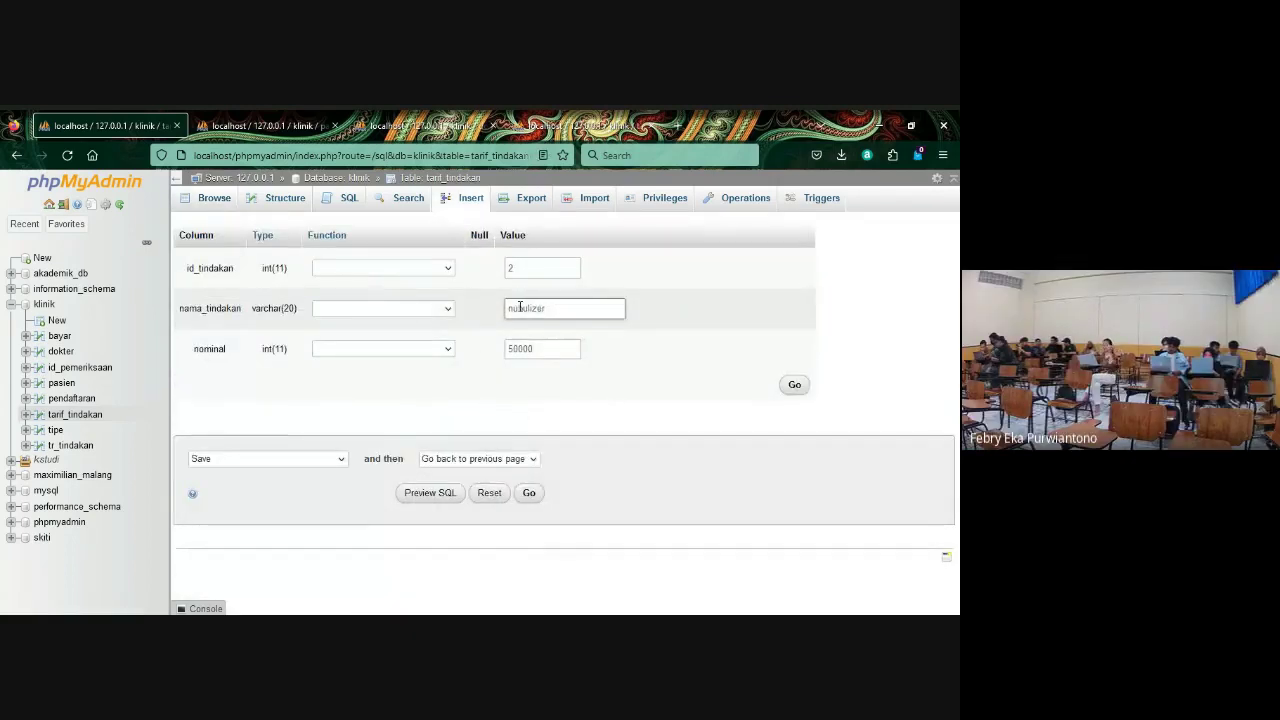
{"action": "key", "text": "BackSpace"}
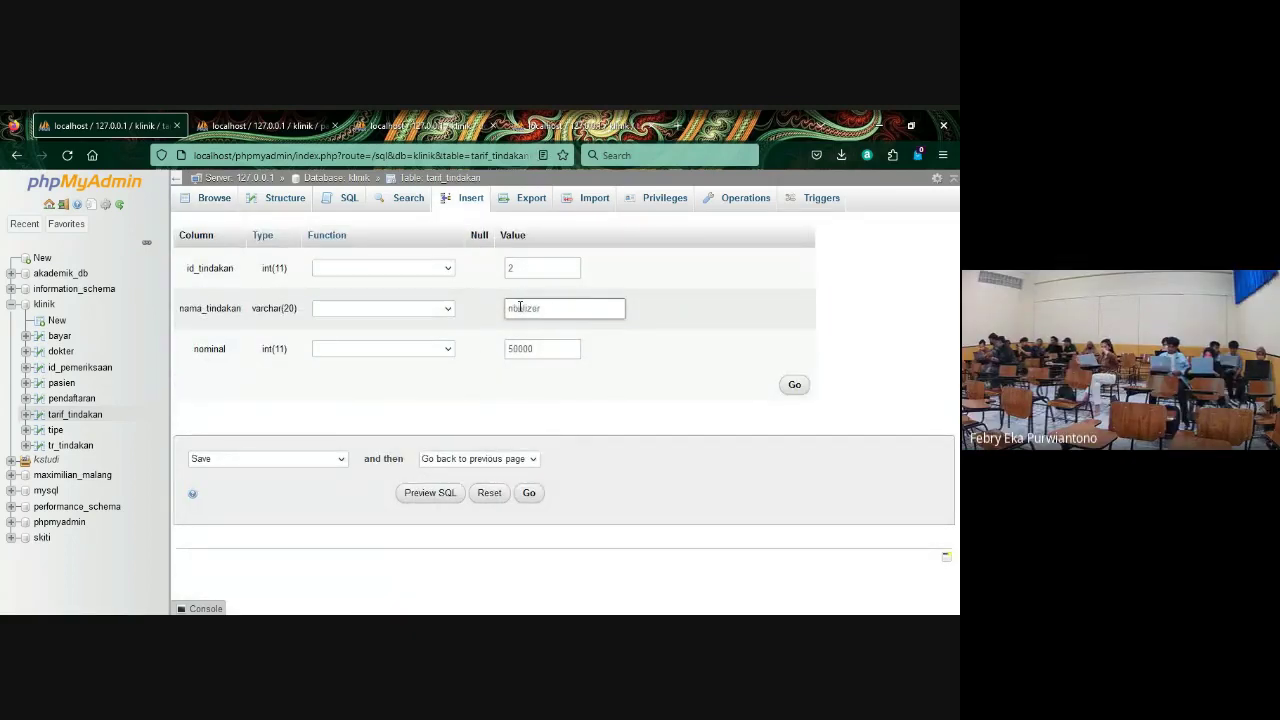
{"action": "type", "text": "e"}
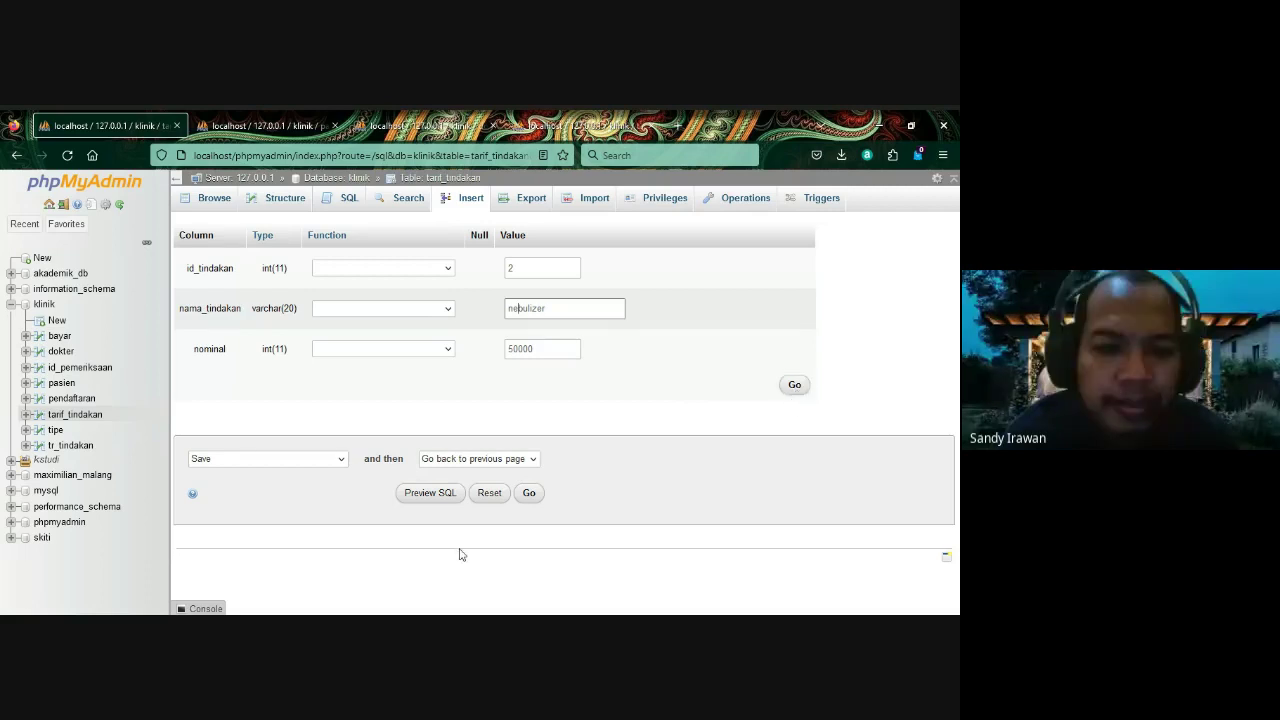
{"action": "left_click", "coordinate": [531, 493]}
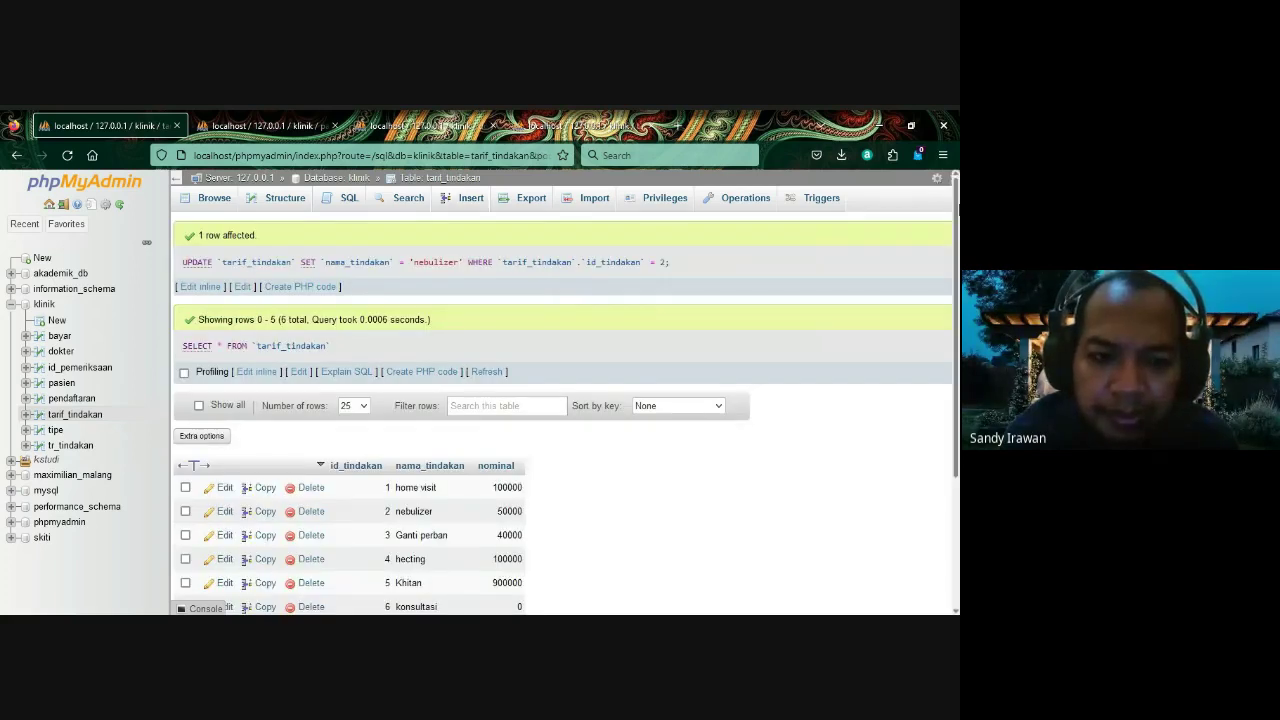
- Review the stored records of the tarif_tindakan table and of the id_pemeriksaan table
{"action": "left_click_drag", "start_coordinate": [957, 210], "coordinate": [957, 290]}
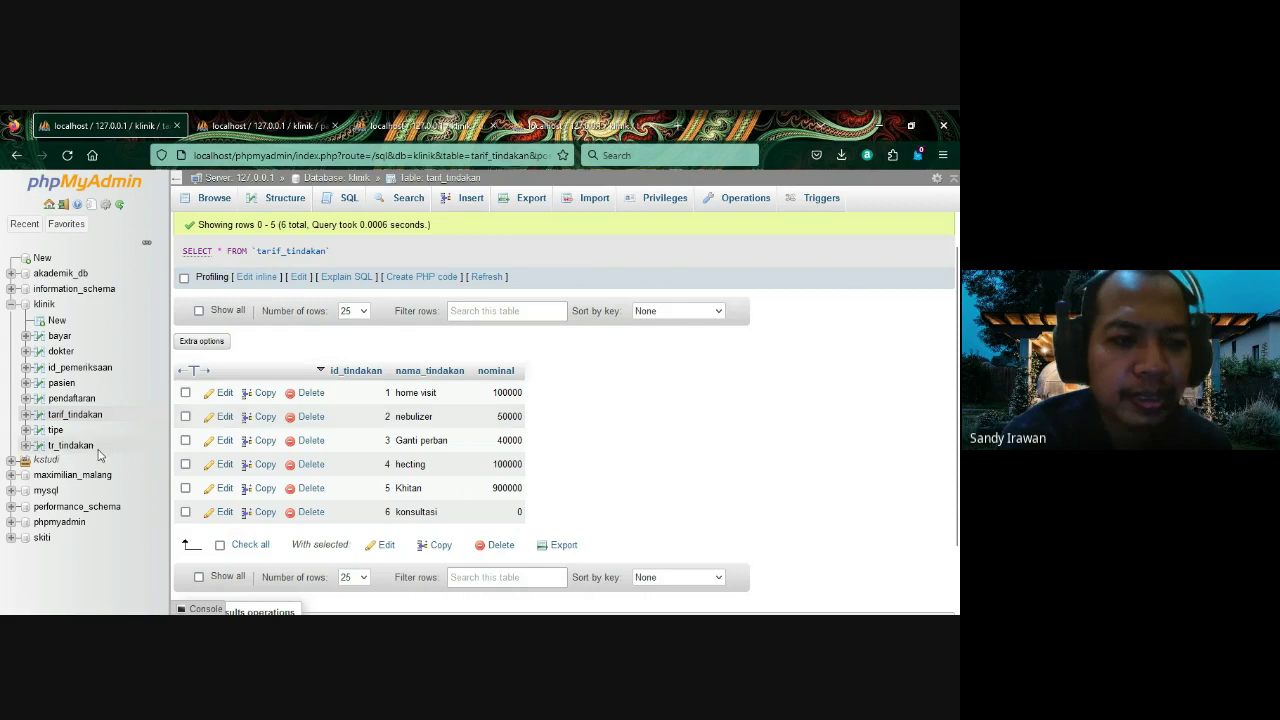
{"action": "left_click", "coordinate": [102, 372]}
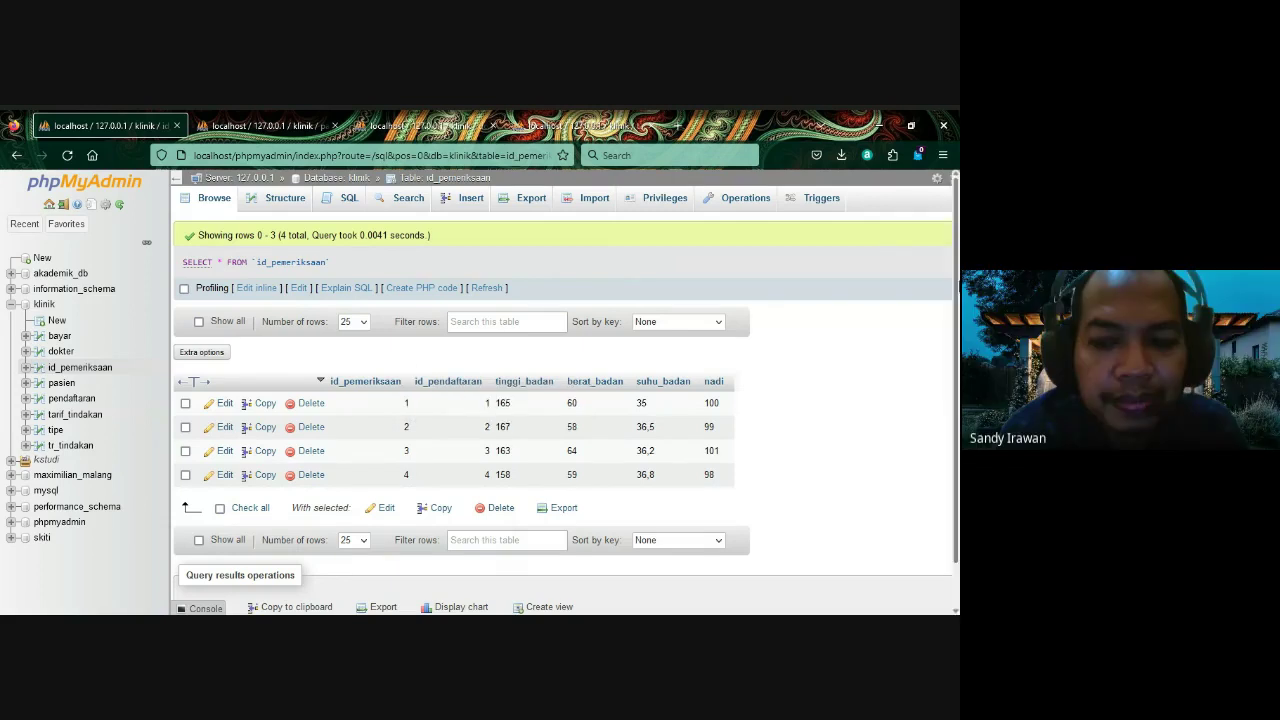
{"action": "scroll", "coordinate": [770, 325], "scroll_direction": "down", "scroll_amount": 1}
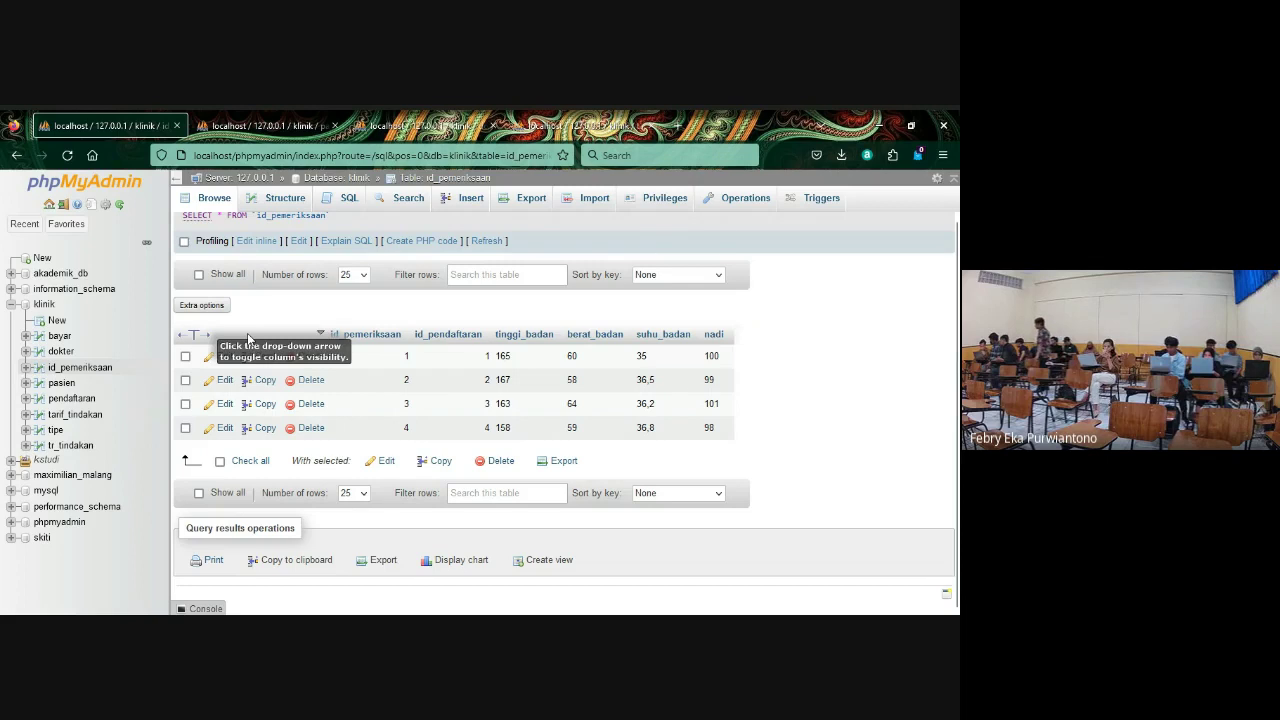
{"action": "scroll", "coordinate": [195, 178], "scroll_direction": "up", "scroll_amount": 1}
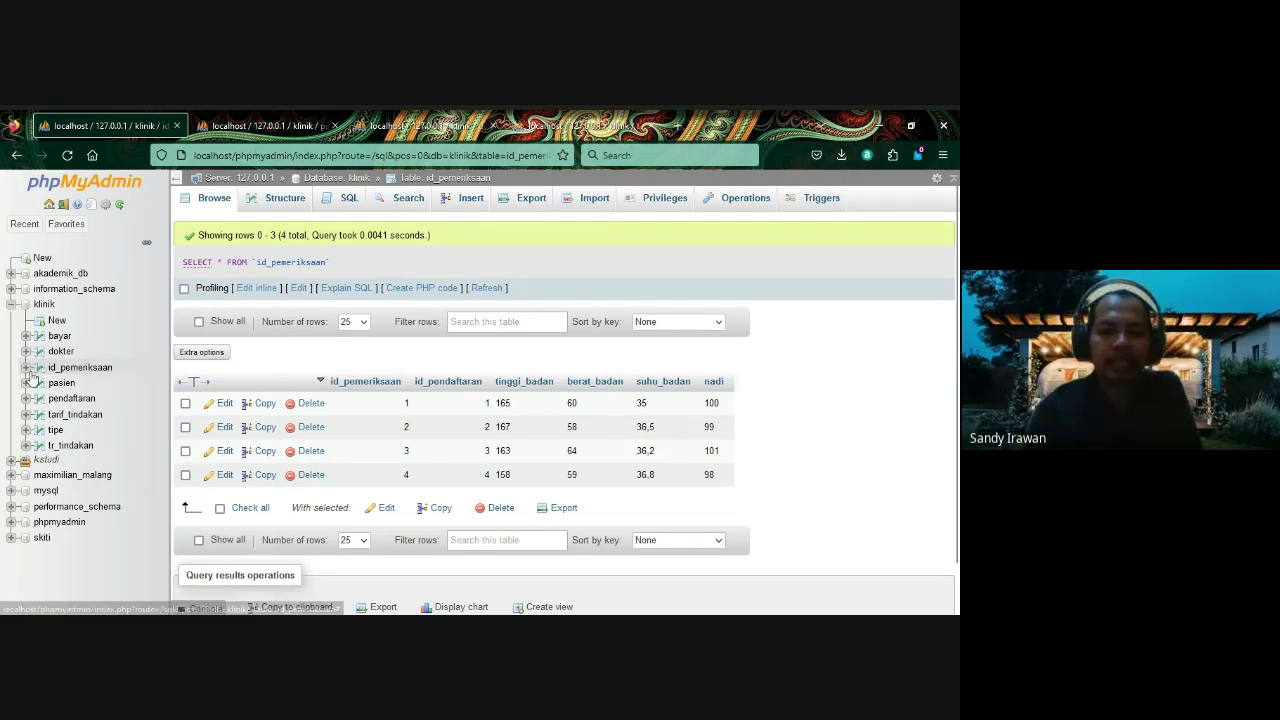
{"action": "left_click", "coordinate": [193, 355]}
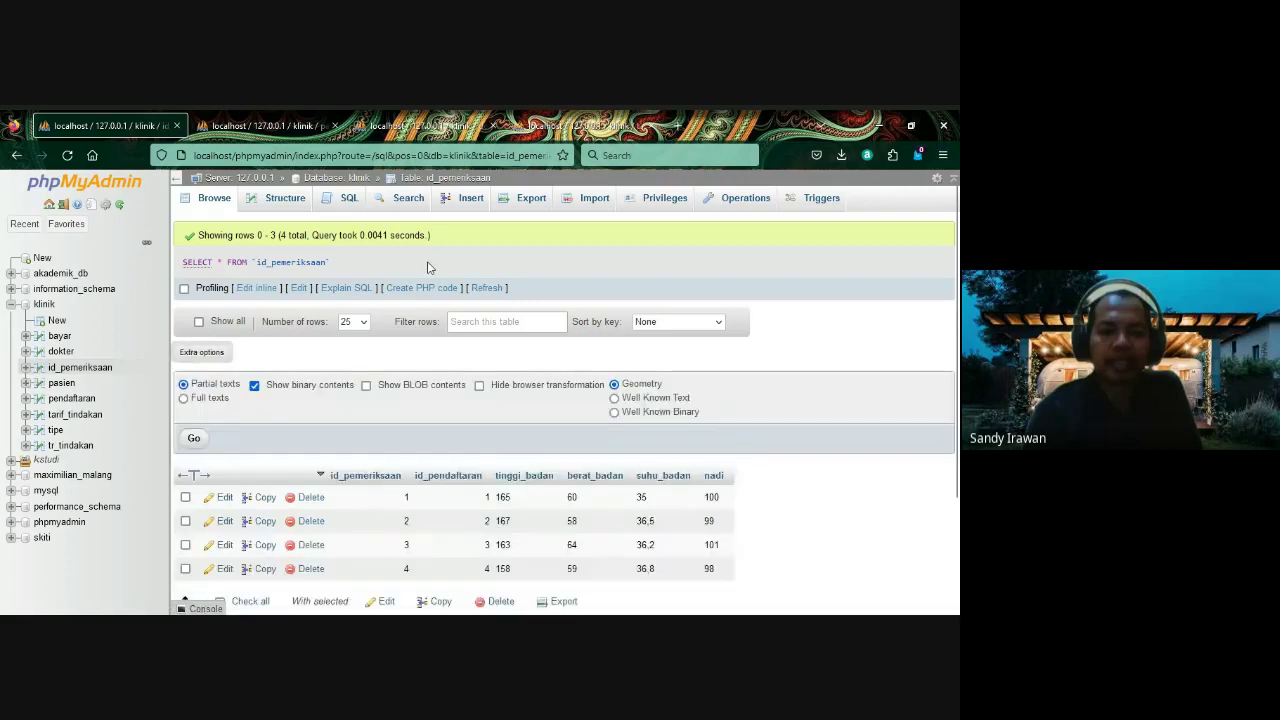
- Inspect the column structure of the id_pemeriksaan table and the definition of its id_pemeriksaan column
{"action": "left_click", "coordinate": [266, 207]}
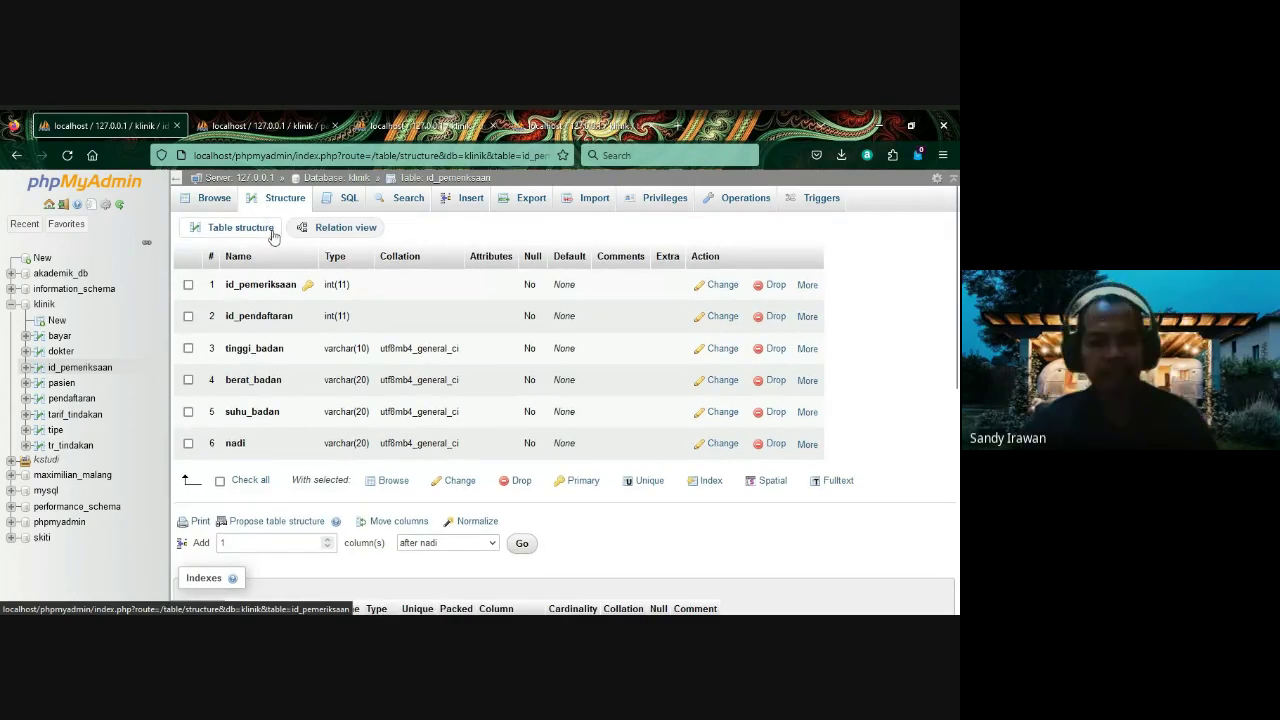
{"action": "left_click", "coordinate": [708, 288]}
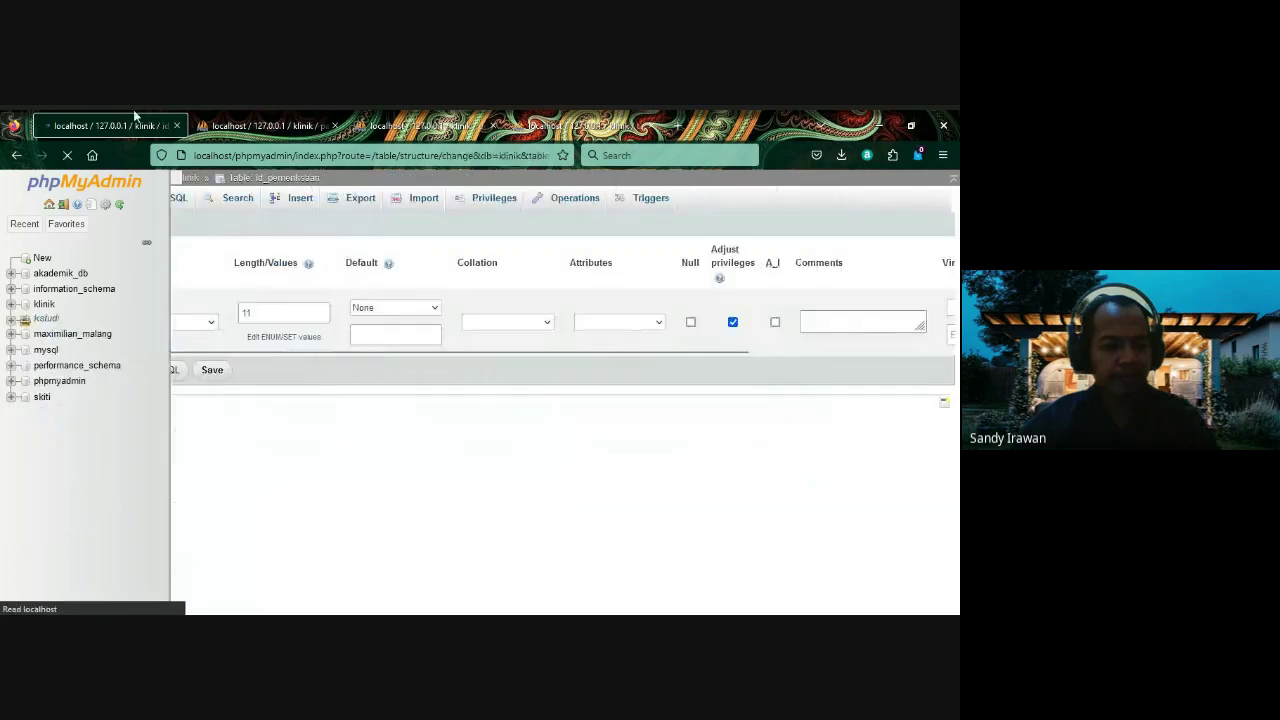
{"action": "left_click", "coordinate": [17, 155]}
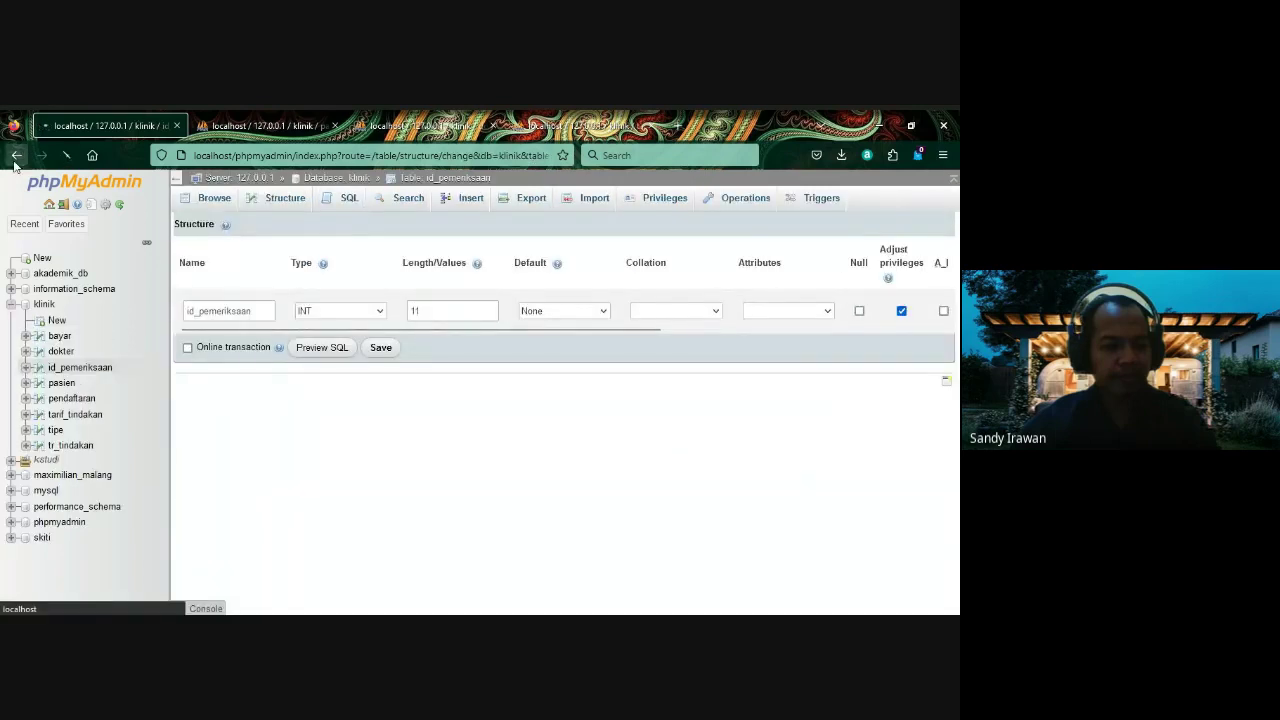
- Try to rename the id_pemeriksaan table by moving it within the klinik database under the name pemeriksaan
{"action": "left_click", "coordinate": [744, 199]}
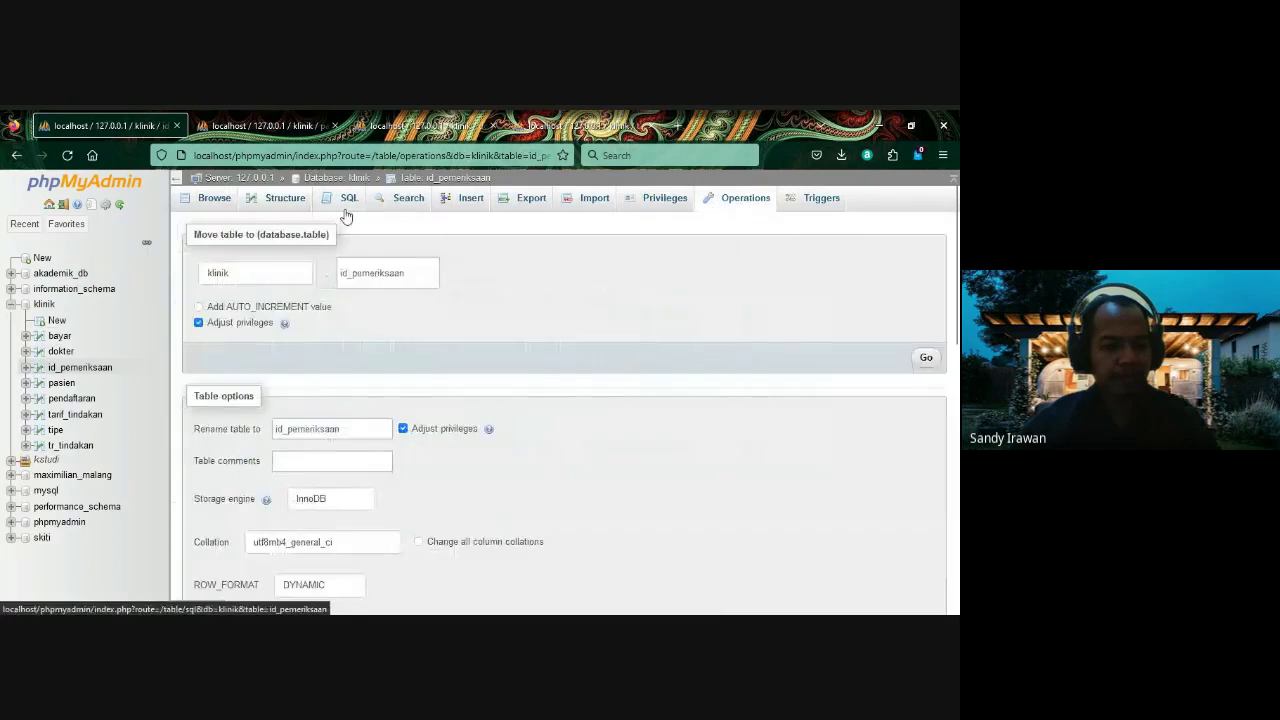
{"action": "scroll", "coordinate": [224, 334], "scroll_direction": "down", "scroll_amount": 1}
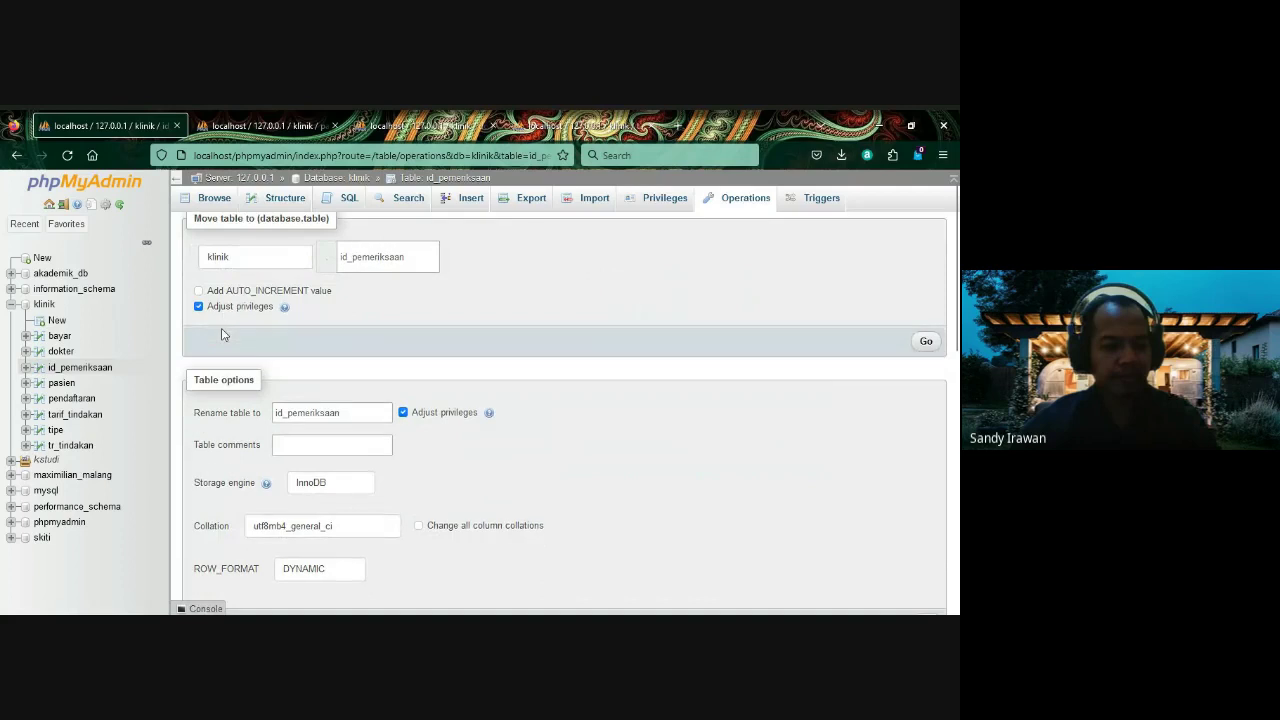
{"action": "left_click", "coordinate": [352, 257]}
{"action": "key", "text": "BackSpace"}
{"action": "key", "text": "BackSpace"}
{"action": "key", "text": "BackSpace"}
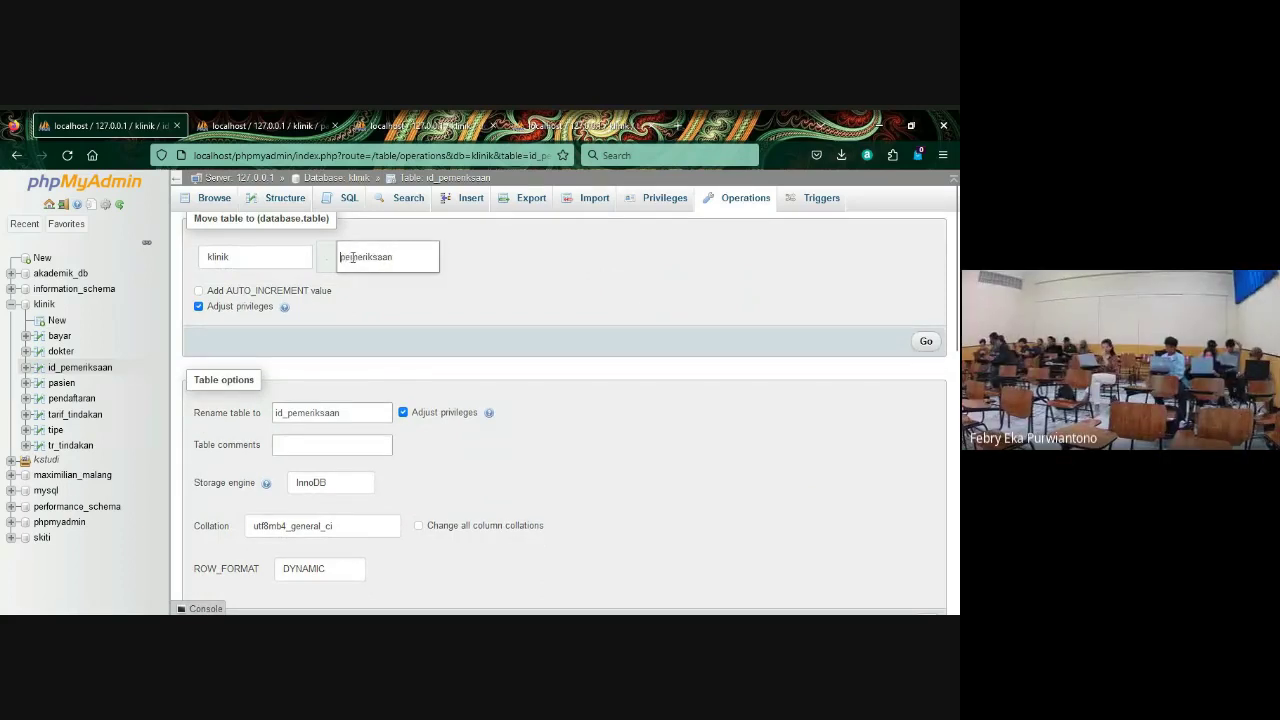
{"action": "scroll", "coordinate": [352, 349], "scroll_direction": "down", "scroll_amount": 8}
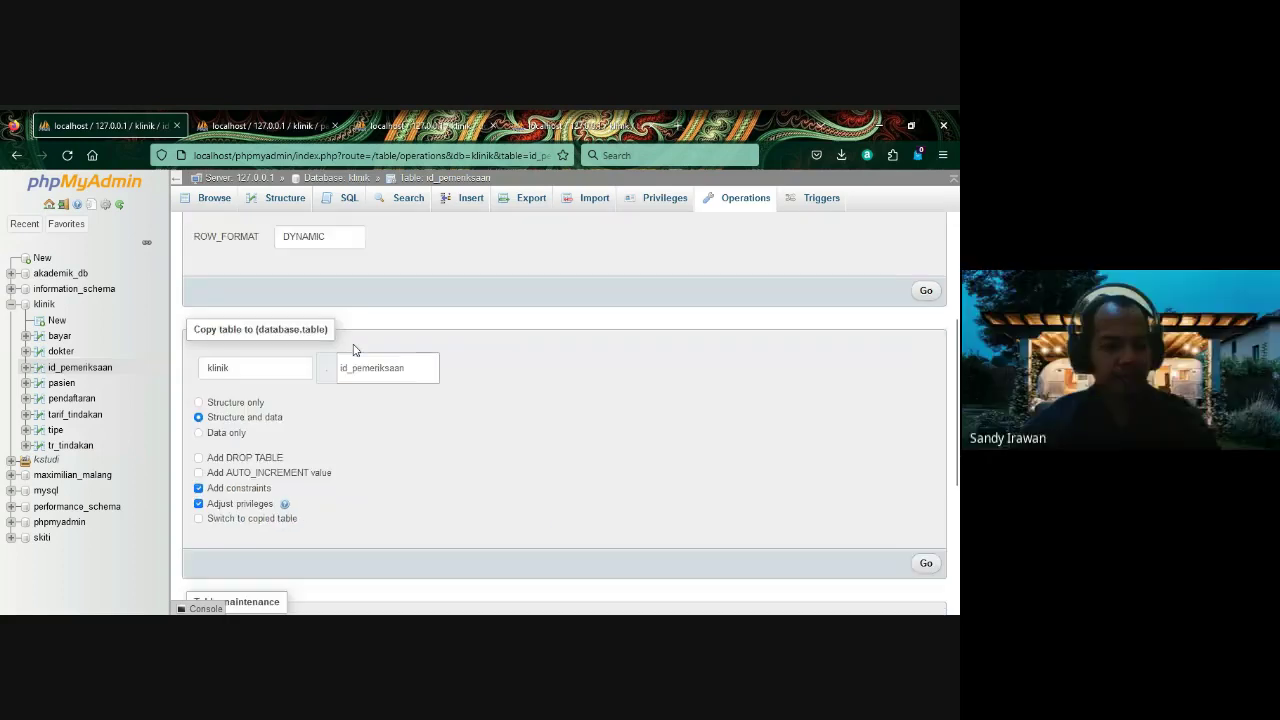
{"action": "scroll", "coordinate": [353, 349], "scroll_direction": "up", "scroll_amount": 8}
{"action": "scroll", "coordinate": [353, 349], "scroll_direction": "up", "scroll_amount": 3}
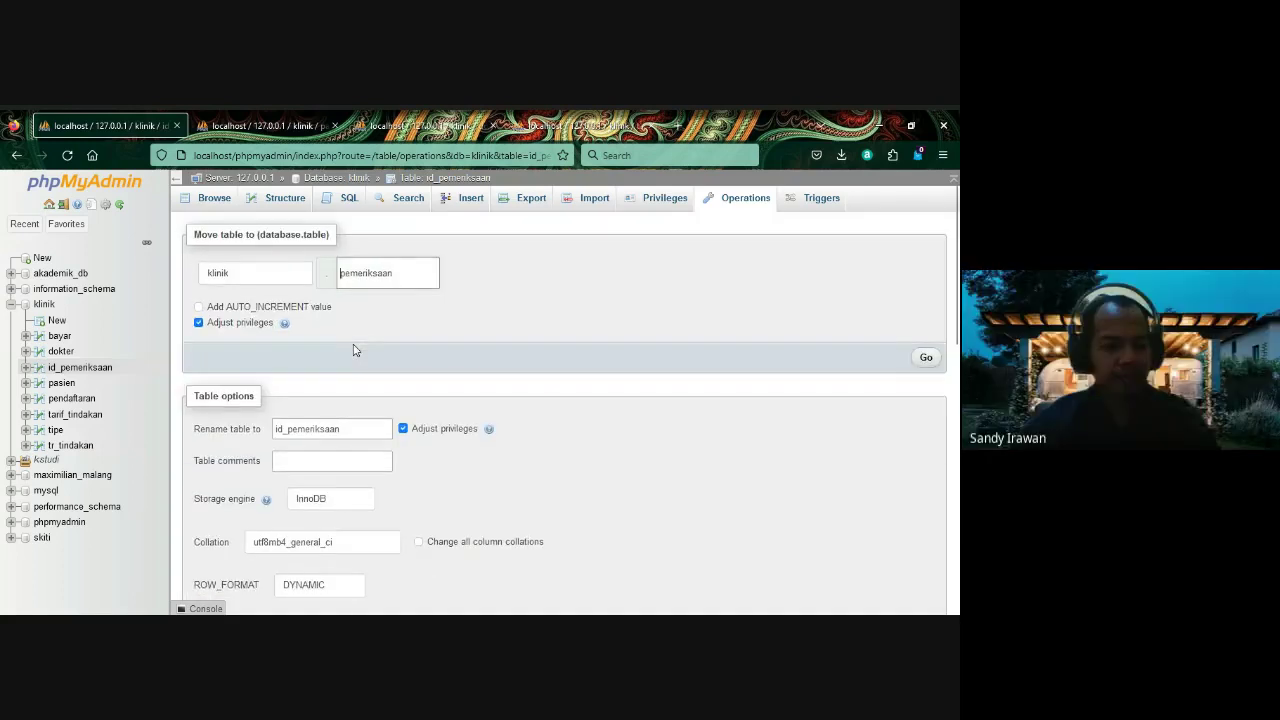
{"action": "scroll", "coordinate": [353, 349], "scroll_direction": "down", "scroll_amount": 1}
{"action": "scroll", "coordinate": [353, 349], "scroll_direction": "up", "scroll_amount": 1}
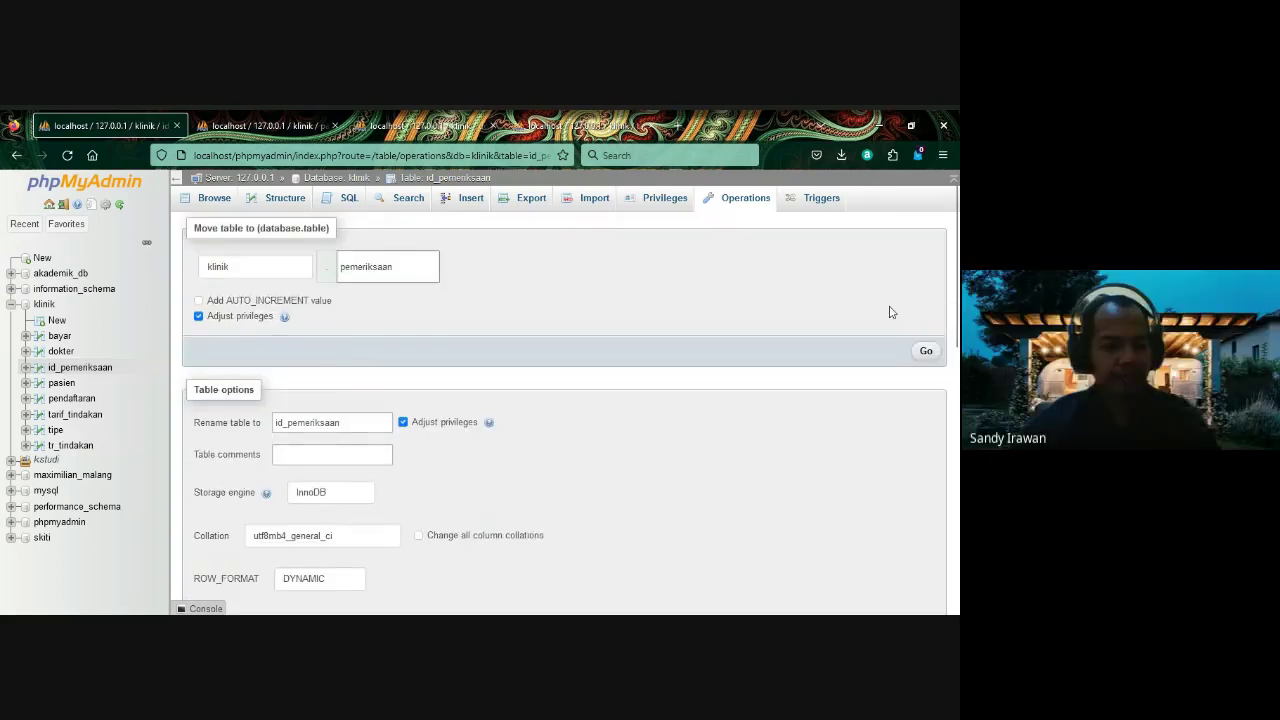
{"action": "left_click", "coordinate": [926, 355]}
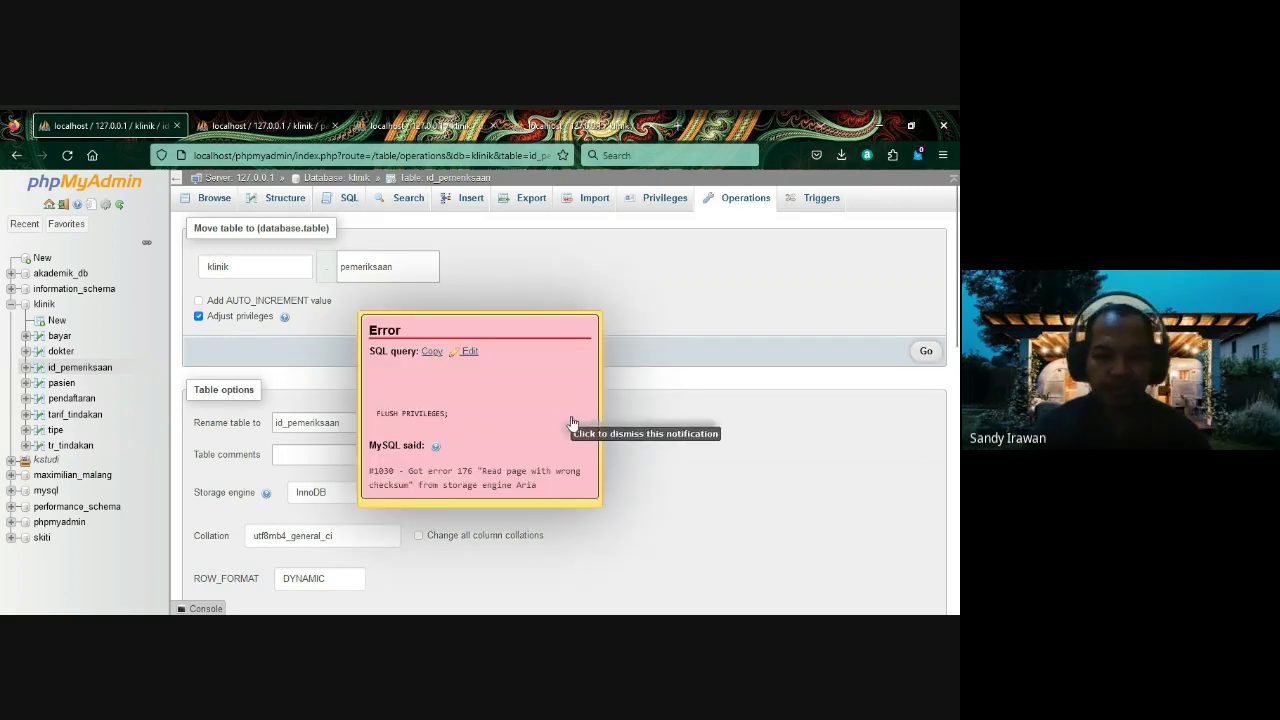
- Enter pemeriksaan as the table's new name in its options too, and submit the move to klinik.pemeriksaan again
{"action": "left_click", "coordinate": [478, 424]}
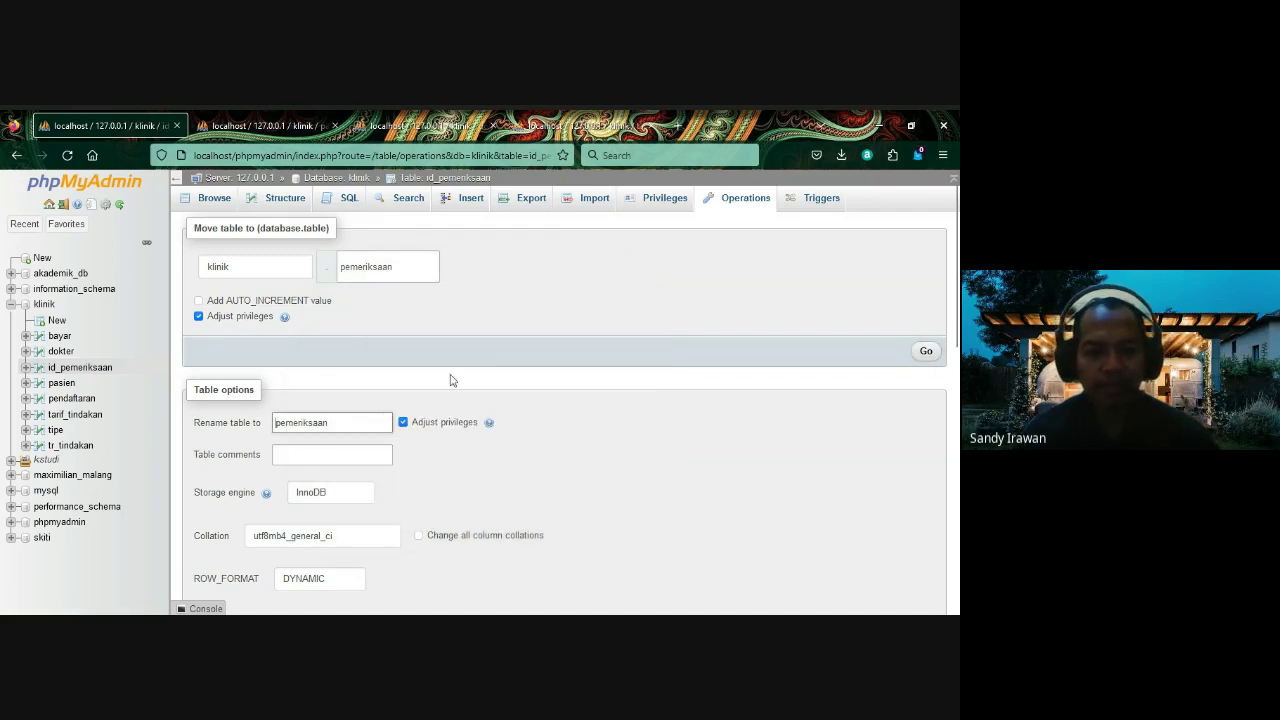
{"action": "left_click", "coordinate": [925, 354]}
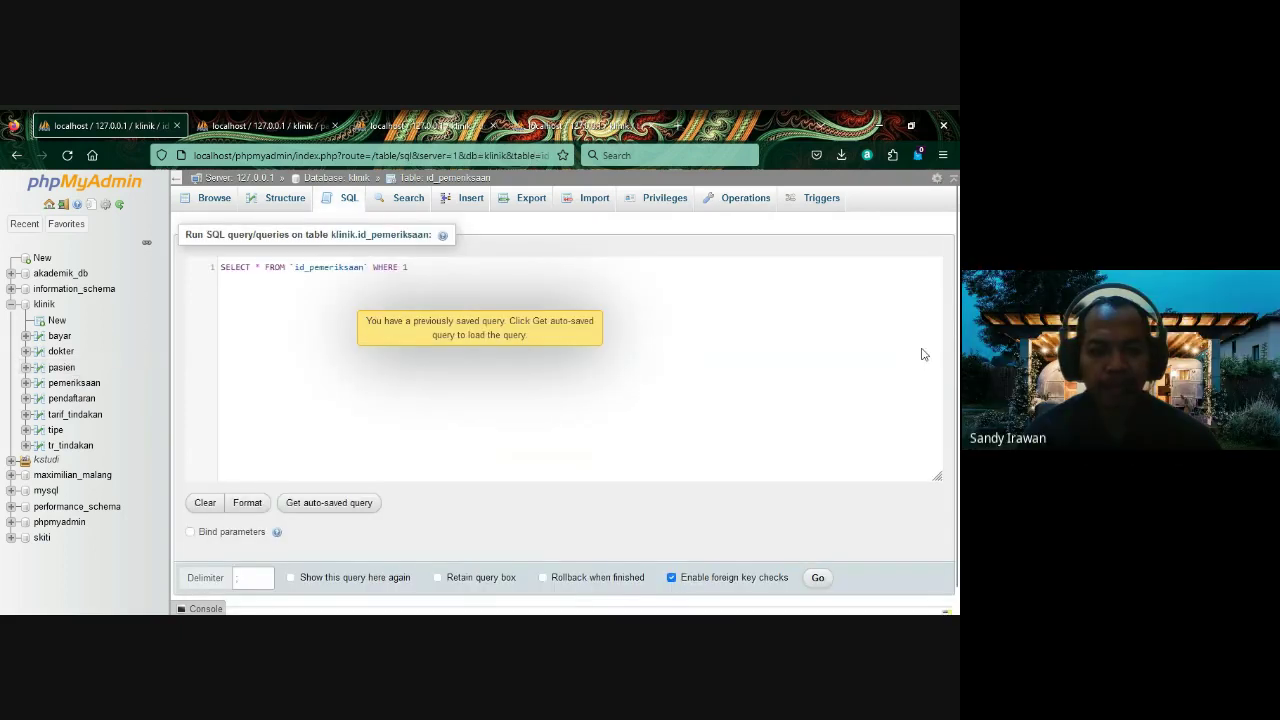
{"action": "left_click", "coordinate": [387, 333]}
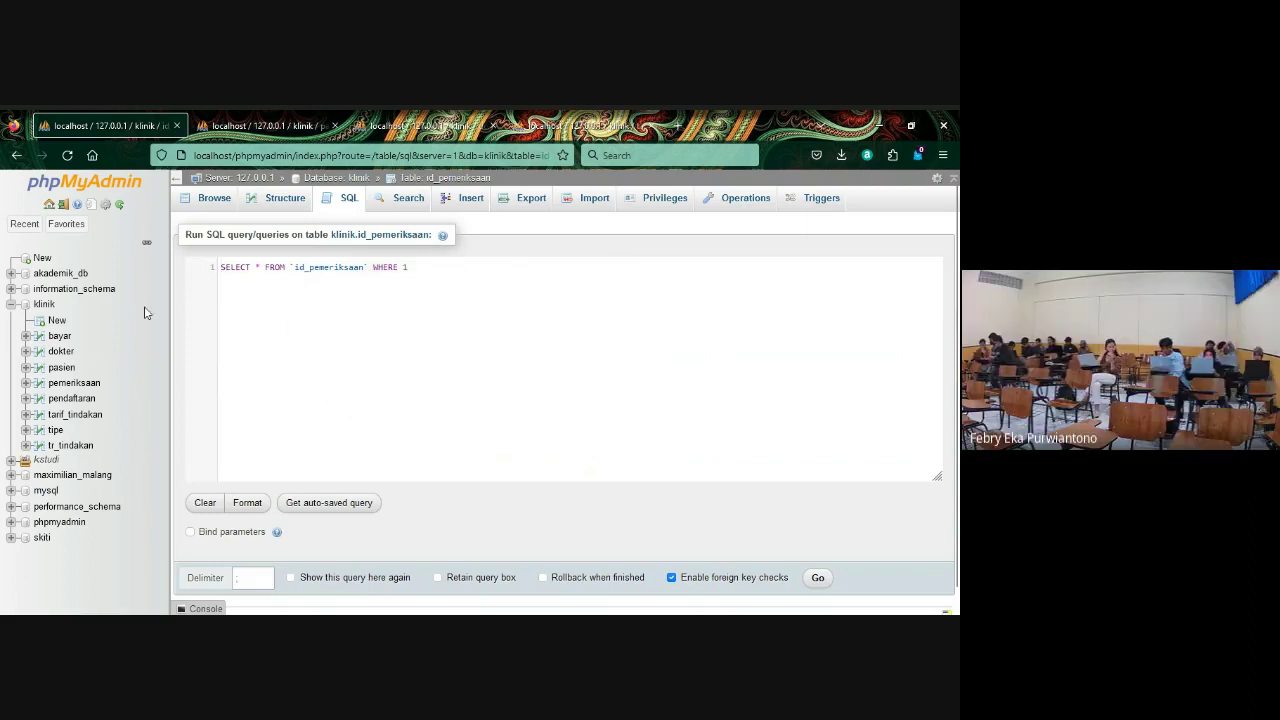
- Open the records of the tarif_tindakan table
{"action": "left_click", "coordinate": [73, 418]}
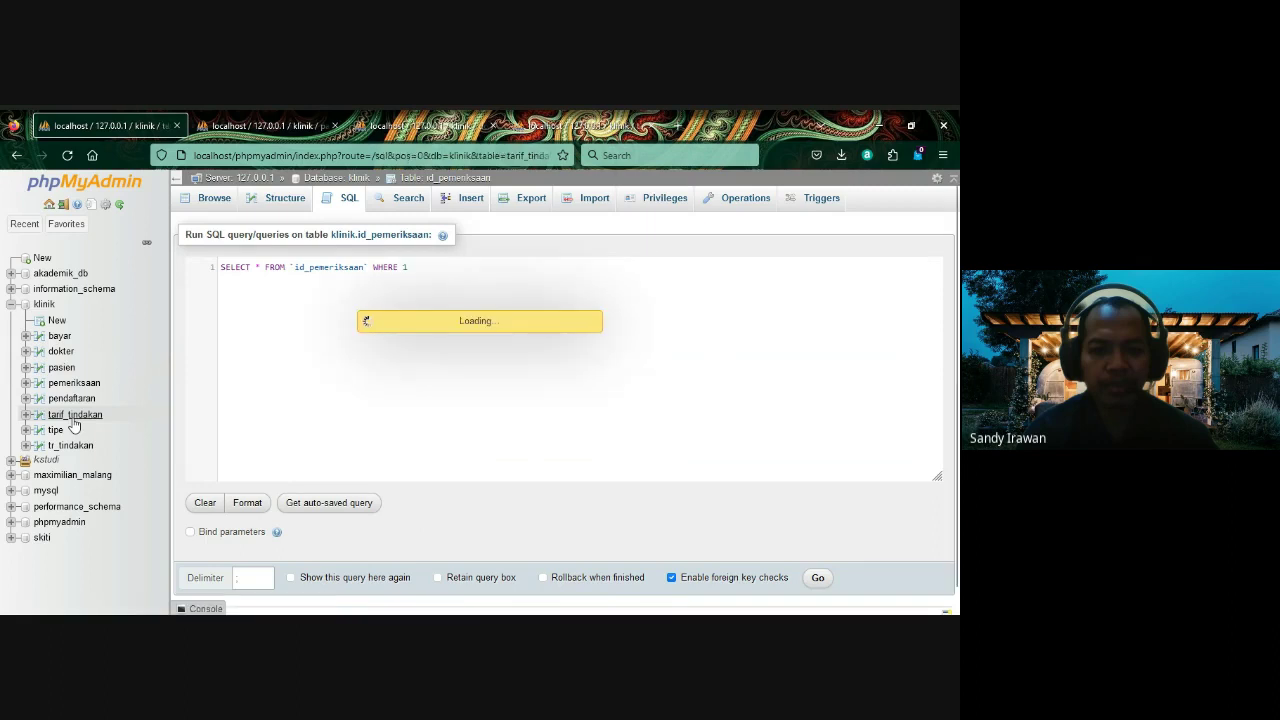